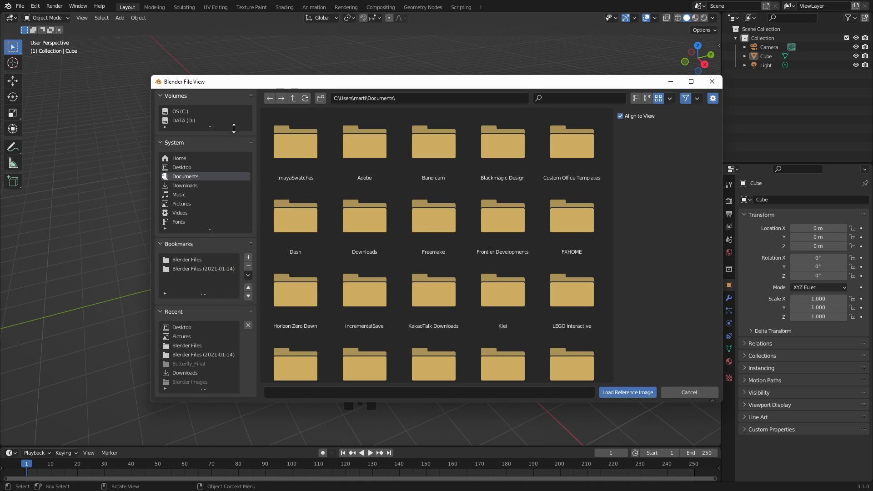
Step: Load the ant image from the Desktop folder as a reference image
{"action": "left_click", "coordinate": [181, 169]}
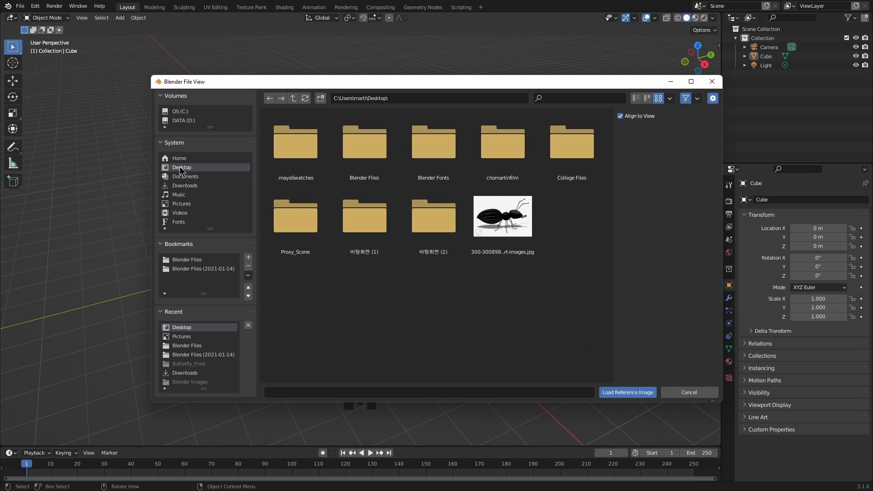
{"action": "double_click", "coordinate": [506, 234]}
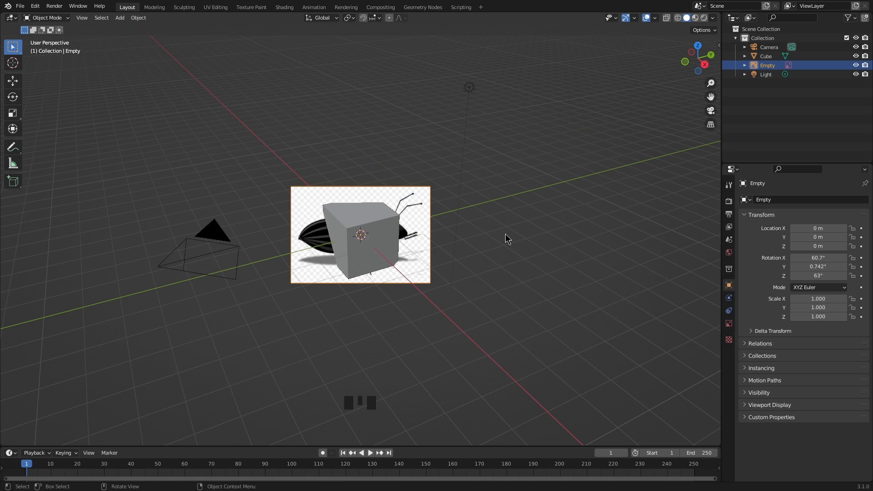
Step: Reset the reference image's rotation to 0° on the X, Y and Z axes
{"action": "middle_click_drag", "start_coordinate": [467, 208], "coordinate": [544, 208]}
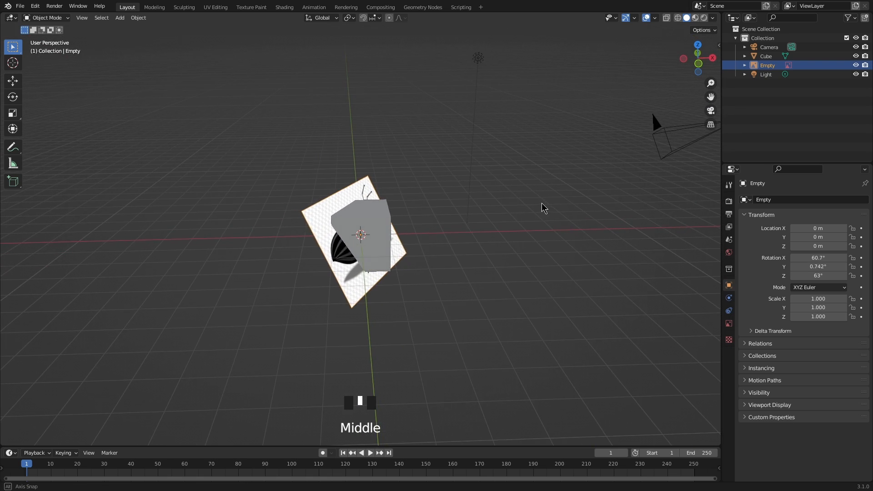
{"action": "key", "text": "KP_1"}
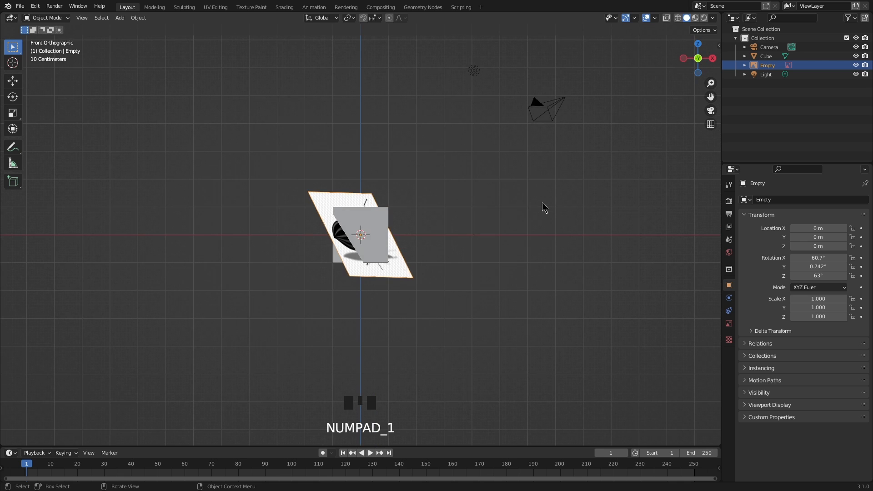
{"action": "key", "text": "KP_3"}
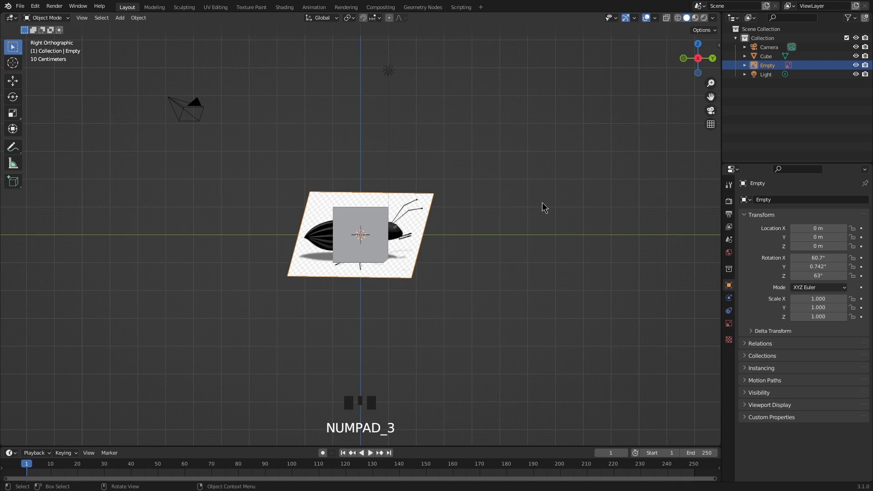
{"action": "key", "text": "KP_1"}
{"action": "middle_click_drag", "start_coordinate": [580, 203], "coordinate": [552, 240]}
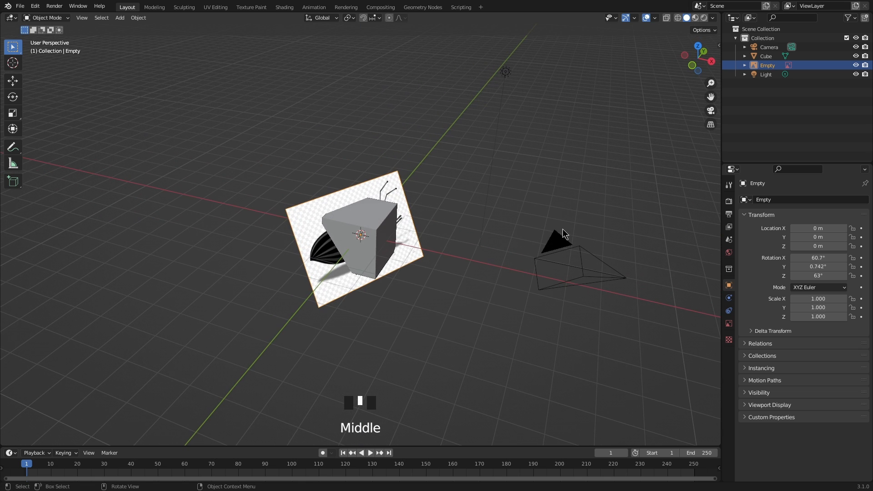
{"action": "key", "text": "n"}
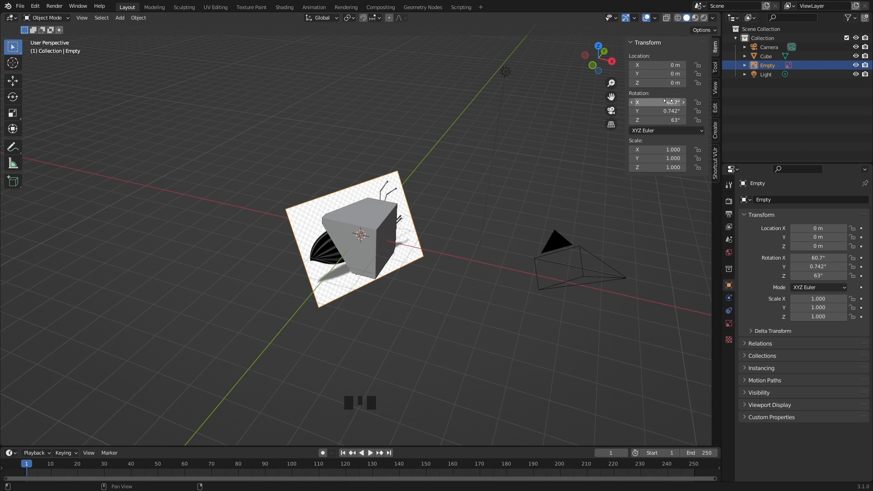
{"action": "left_click_drag", "start_coordinate": [668, 101], "coordinate": [668, 120]}
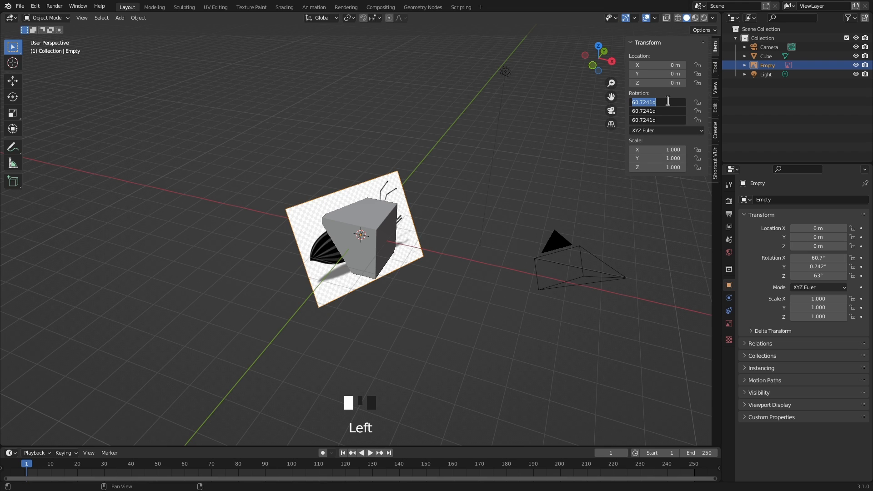
{"action": "type", "text": "0"}
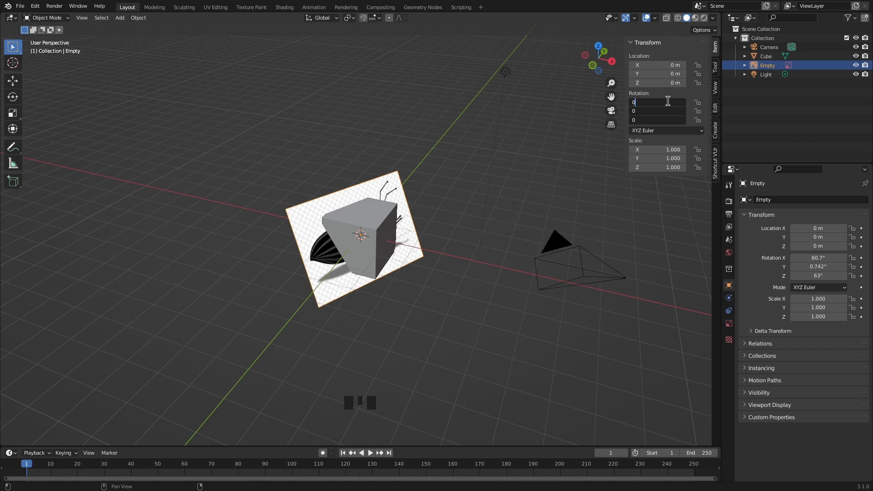
{"action": "key", "text": "Return"}
{"action": "middle_click_drag", "start_coordinate": [571, 113], "coordinate": [538, 127]}
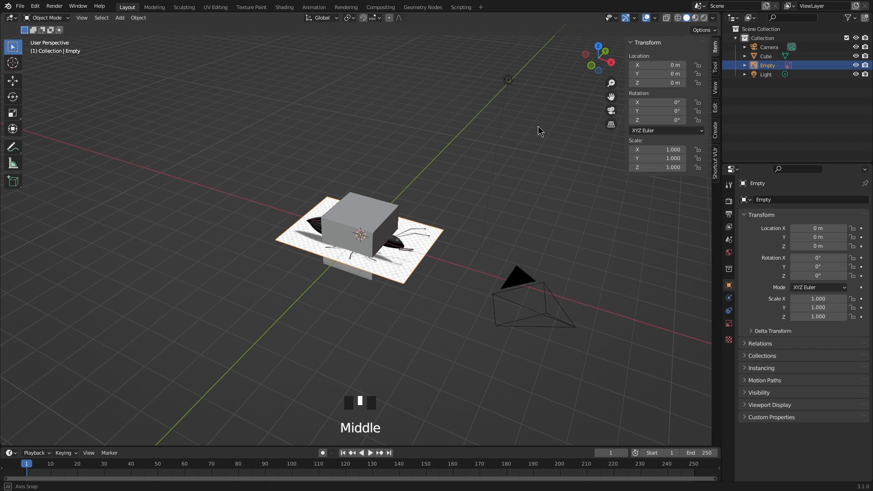
Step: Set the reference image's X rotation to 90° and its Z rotation to 90°
{"action": "left_click", "coordinate": [667, 101]}
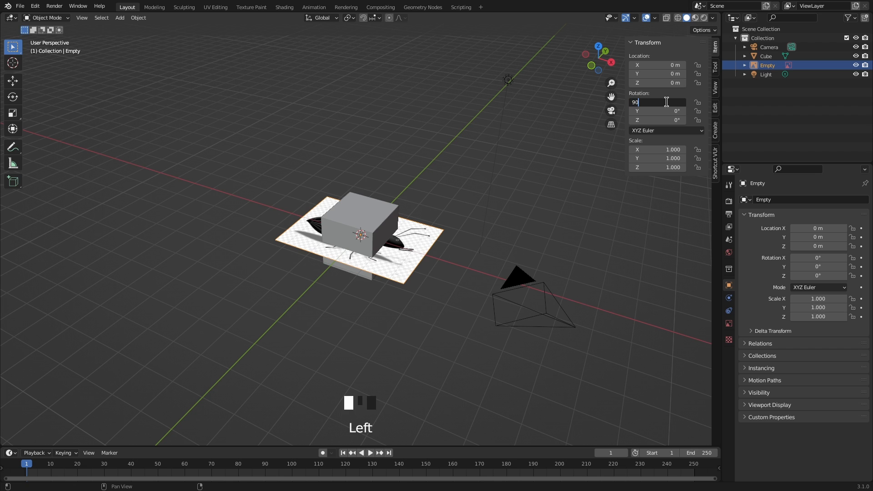
{"action": "key", "text": "Return"}
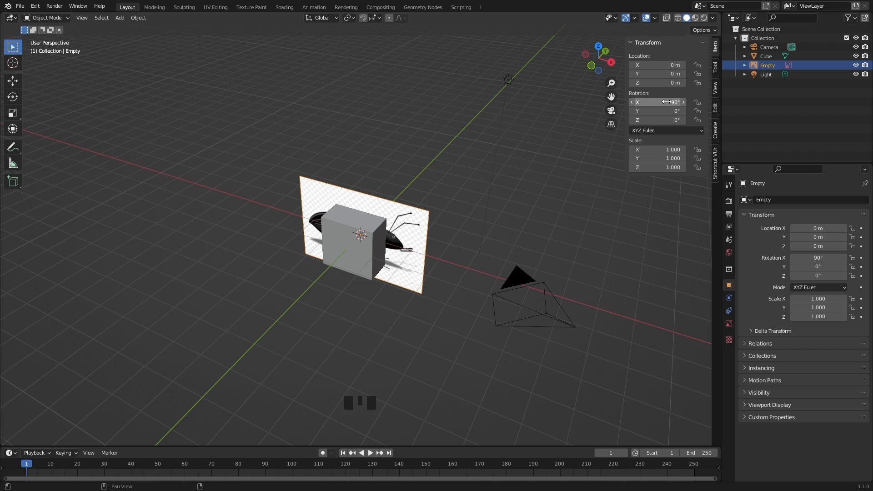
{"action": "middle_click_drag", "start_coordinate": [552, 172], "coordinate": [557, 175]}
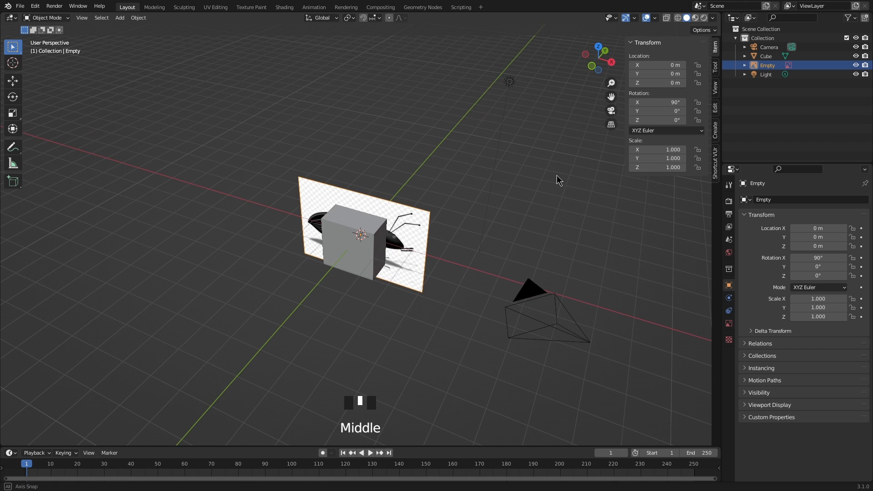
{"action": "left_click", "coordinate": [668, 120]}
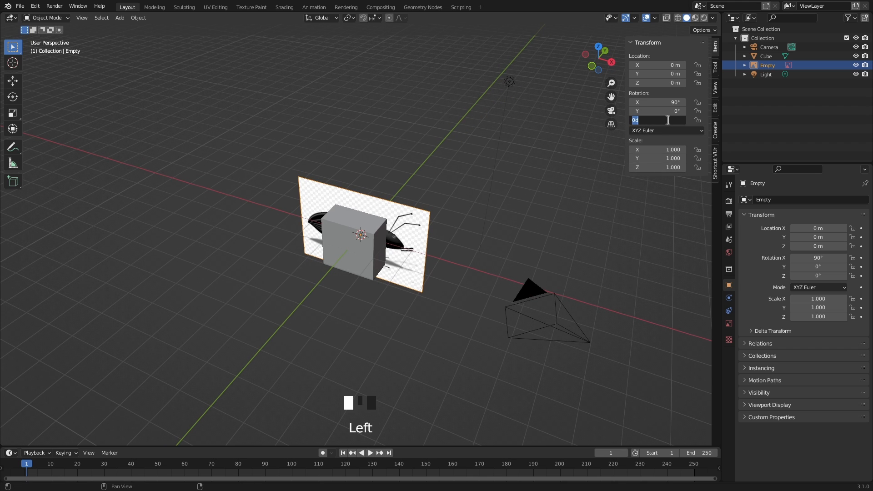
{"action": "type", "text": "90"}
{"action": "key", "text": "Return"}
Step: Scale the reference image up uniformly to about 1.885
{"action": "middle_click_drag", "start_coordinate": [391, 109], "coordinate": [454, 223]}
{"action": "scroll", "coordinate": [503, 148], "scroll_direction": "up", "scroll_amount": 2}
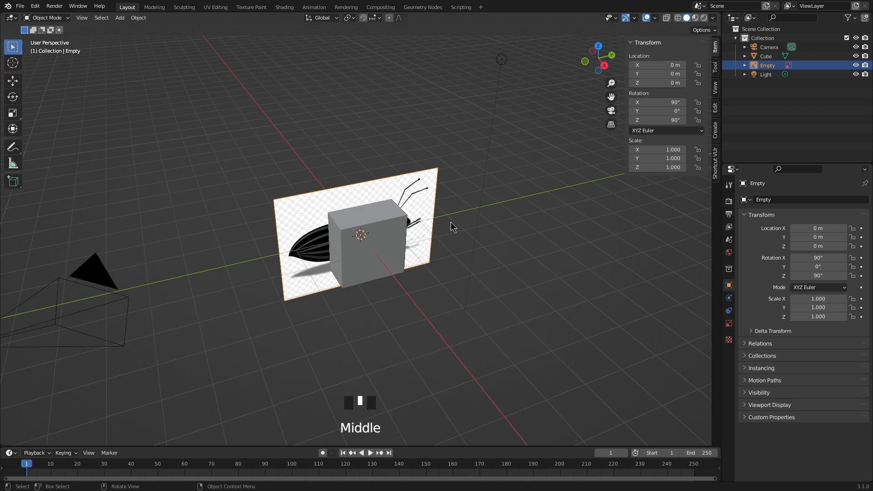
{"action": "key", "text": "s"}
{"action": "left_click", "coordinate": [530, 242]}
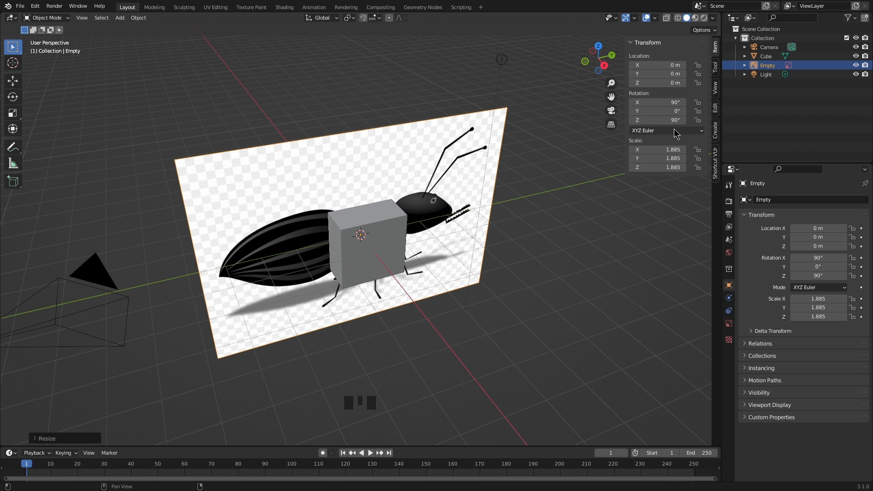
Step: Set the reference image's Z rotation to -90° so the ant faces the opposite direction
{"action": "left_click", "coordinate": [663, 120]}
{"action": "key", "text": "Left"}
{"action": "type", "text": "-"}
{"action": "key", "text": "Return"}
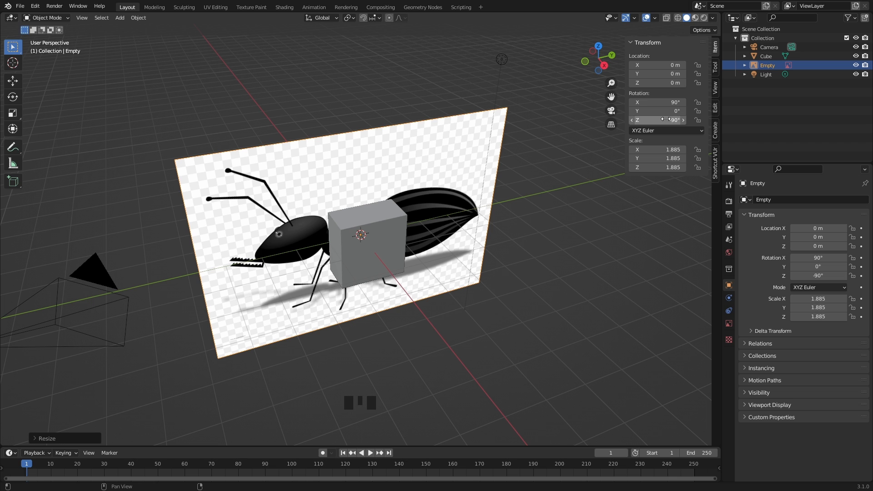
Step: Move the reference image along the X axis behind the cube, to about -8.05 m
{"action": "middle_click_drag", "start_coordinate": [441, 220], "coordinate": [482, 201]}
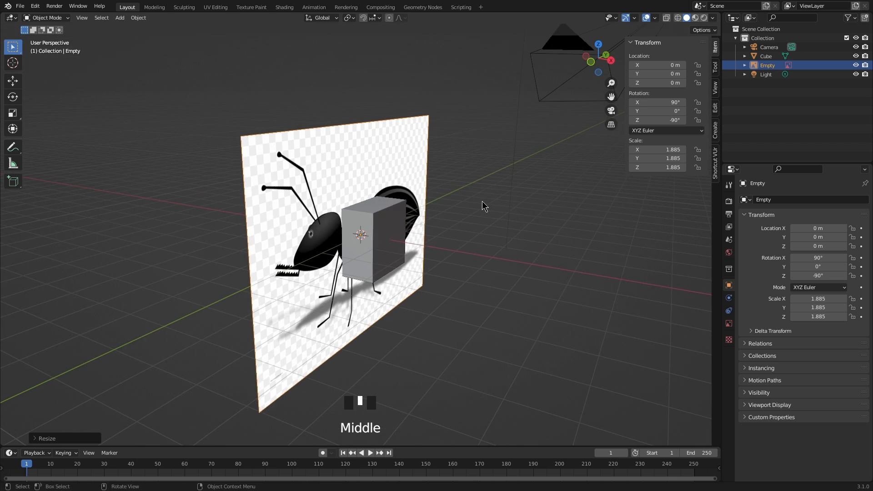
{"action": "left_click", "coordinate": [371, 151]}
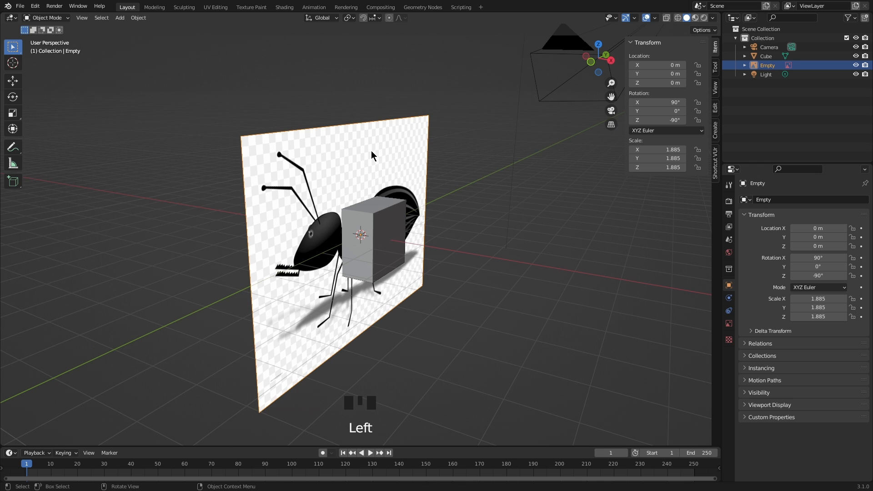
{"action": "scroll", "coordinate": [372, 151], "scroll_direction": "down", "scroll_amount": 2}
{"action": "middle_click_drag", "start_coordinate": [410, 188], "coordinate": [420, 203]}
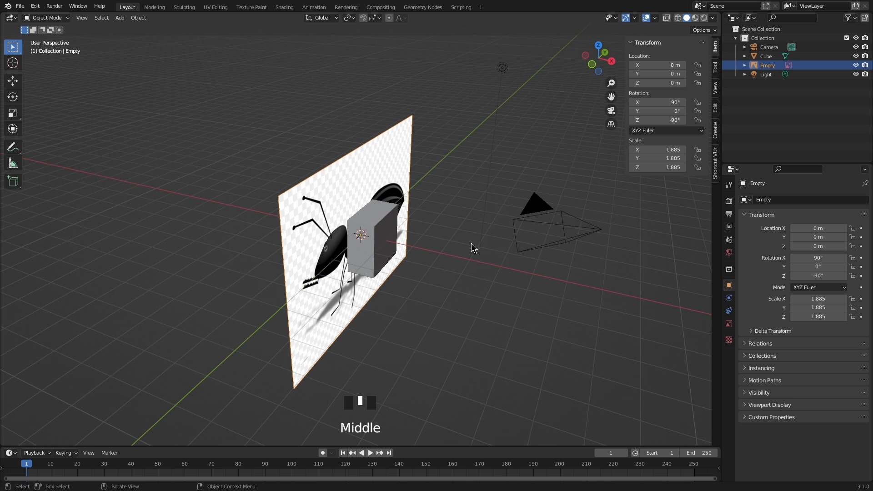
{"action": "key", "text": "g"}
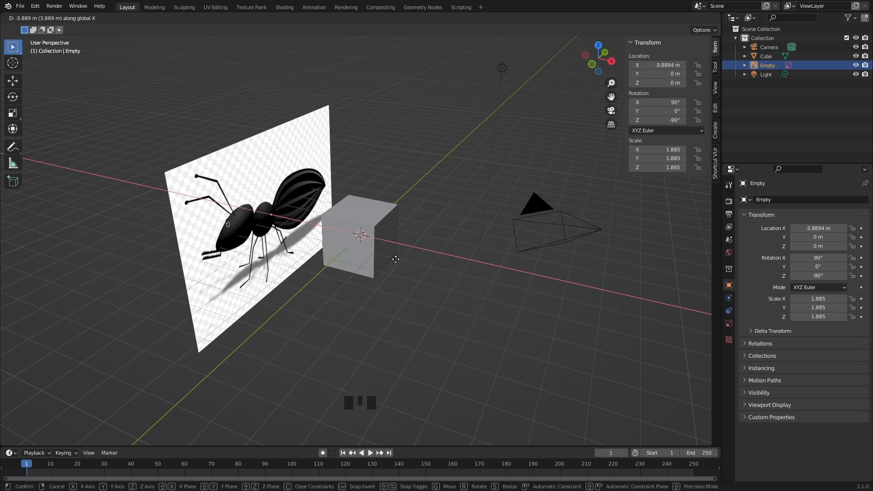
{"action": "left_click", "coordinate": [321, 234]}
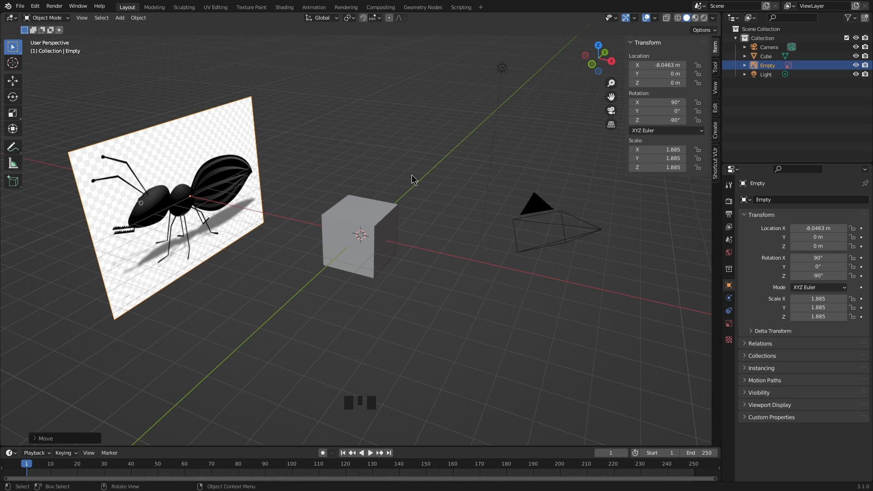
Step: In the right orthographic view, enlarge the reference image uniformly to a scale of about 2.99
{"action": "key", "text": "KP_3"}
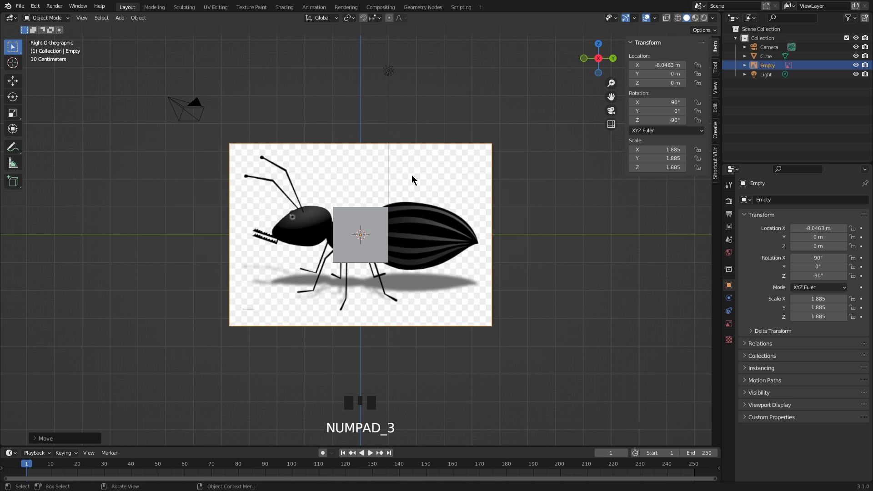
{"action": "middle_click_drag", "start_coordinate": [414, 244], "coordinate": [410, 192], "text": "ctrl"}
{"action": "key", "text": "s"}
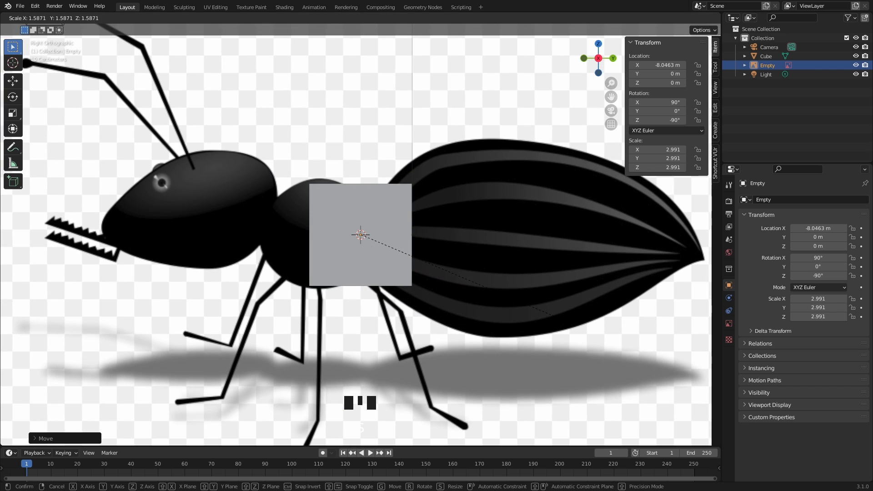
{"action": "left_click", "coordinate": [562, 323]}
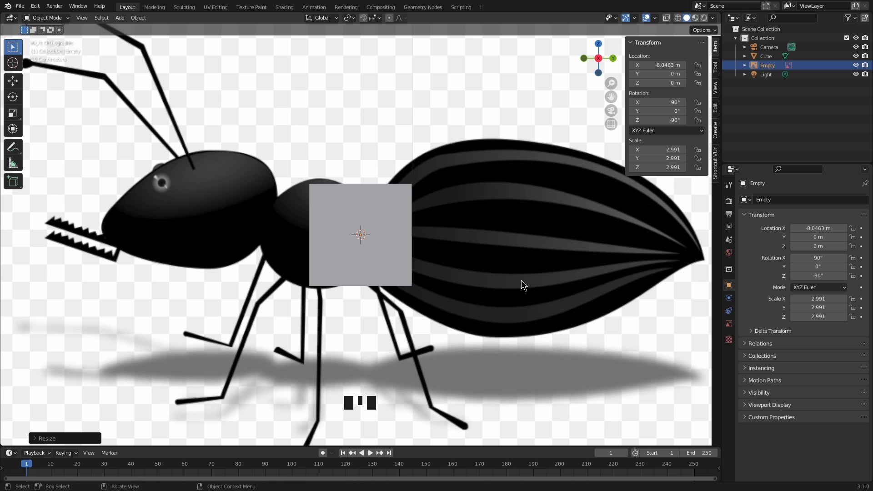
Step: Enable opacity for the ant reference image and set it to 0.5
{"action": "left_click", "coordinate": [679, 17]}
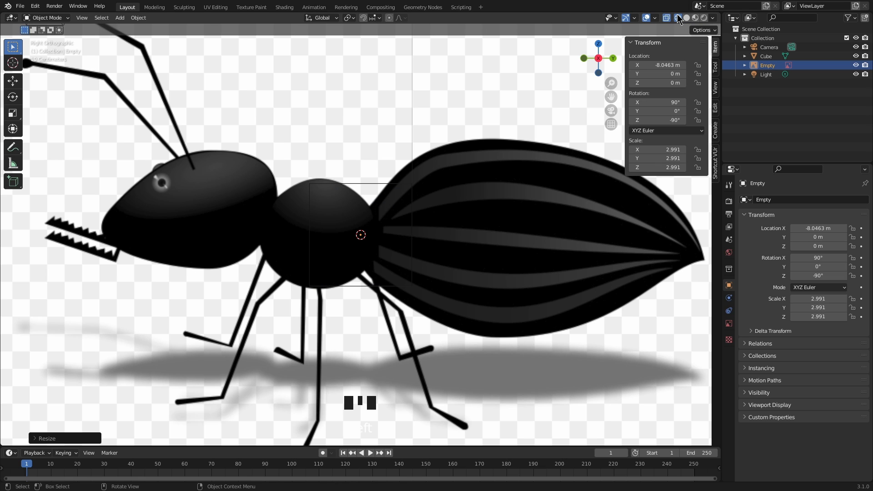
{"action": "left_click", "coordinate": [687, 17]}
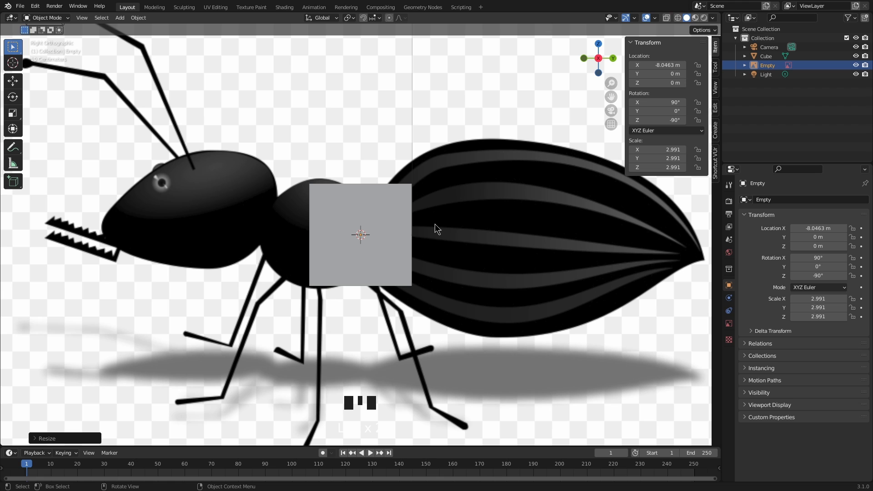
{"action": "left_click", "coordinate": [729, 338]}
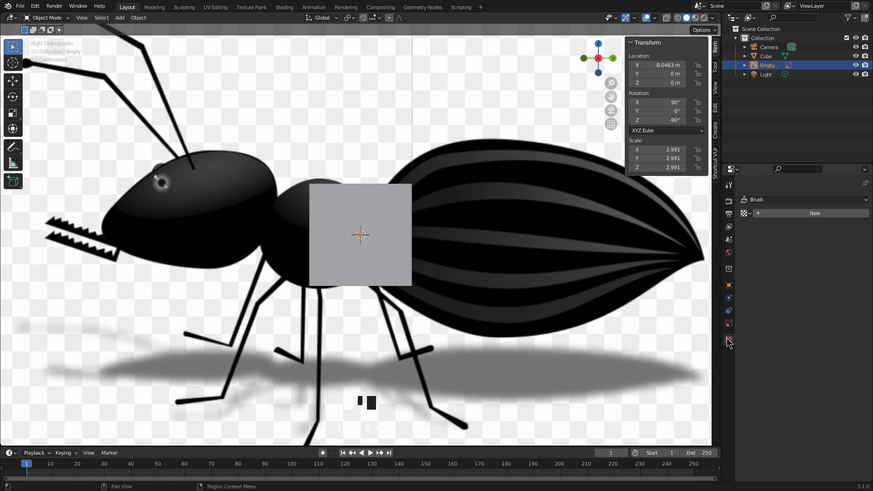
{"action": "left_click", "coordinate": [729, 323]}
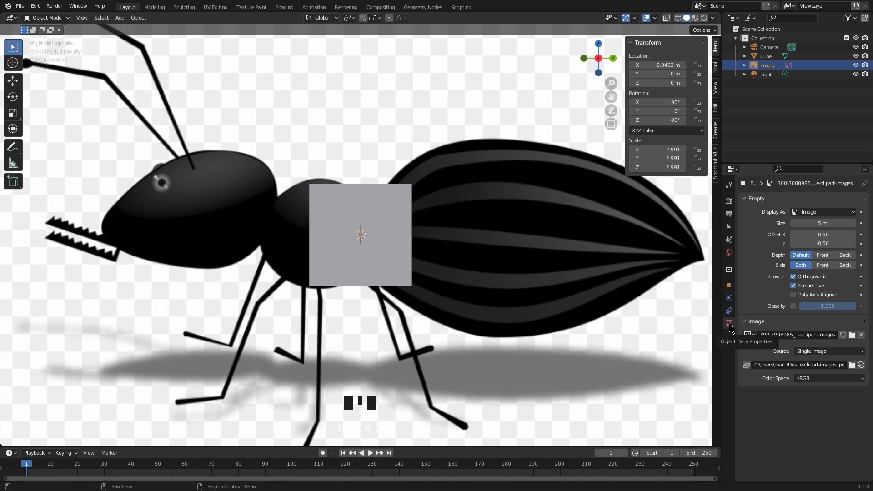
{"action": "left_click", "coordinate": [794, 306]}
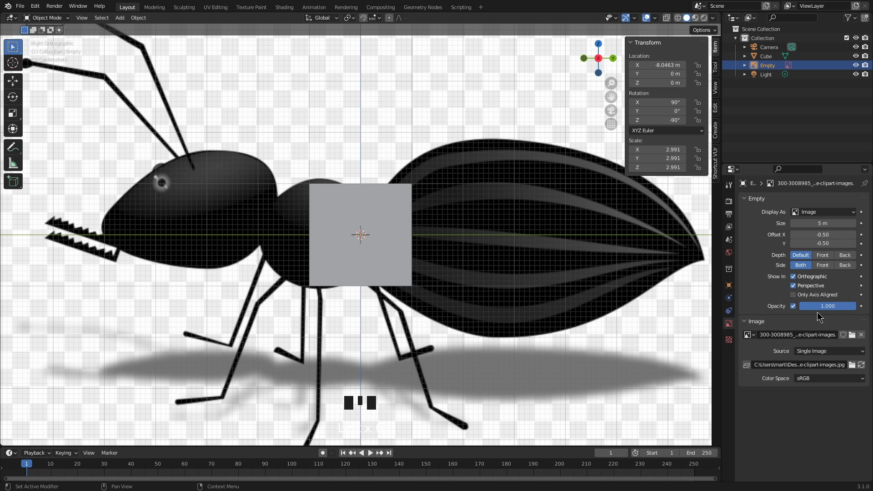
{"action": "mouse_move", "coordinate": [823, 223]}
{"action": "left_mouse_down"}
{"action": "mouse_move", "coordinate": [839, 223]}
{"action": "mouse_move", "coordinate": [823, 223]}
{"action": "left_mouse_up"}
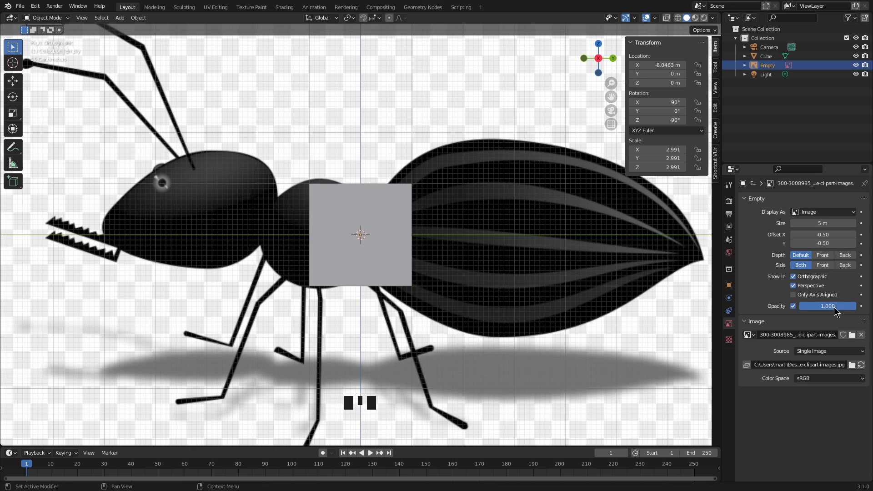
{"action": "mouse_move", "coordinate": [836, 308]}
{"action": "left_mouse_down"}
{"action": "mouse_move", "coordinate": [790, 308]}
{"action": "mouse_move", "coordinate": [826, 306]}
{"action": "left_mouse_up"}
{"action": "type", "text": ".5"}
{"action": "key", "text": "Return"}
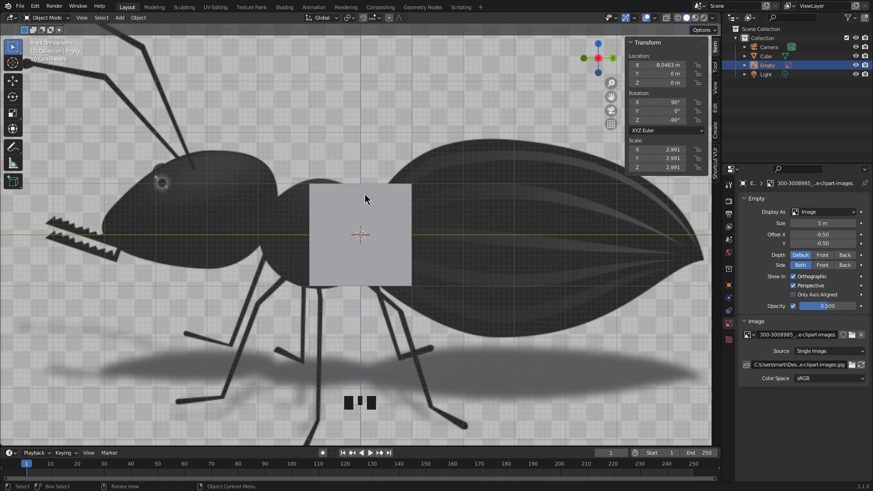
Step: Switch the viewport to wireframe shading so the ant shows through the cube, and select the reference image
{"action": "left_click", "coordinate": [351, 216]}
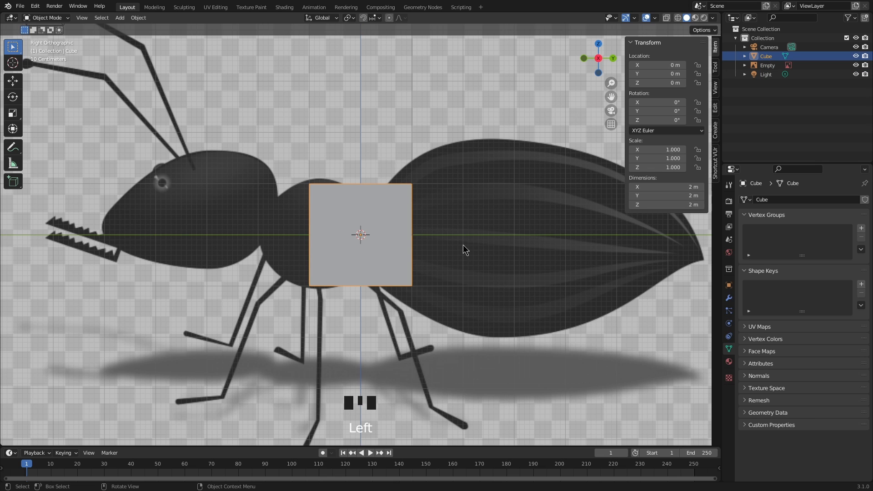
{"action": "left_click", "coordinate": [680, 18]}
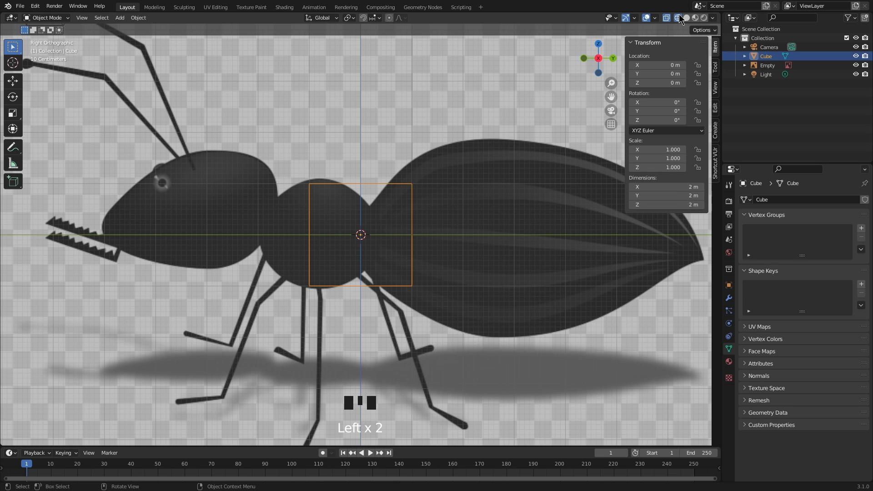
{"action": "left_click", "coordinate": [375, 132]}
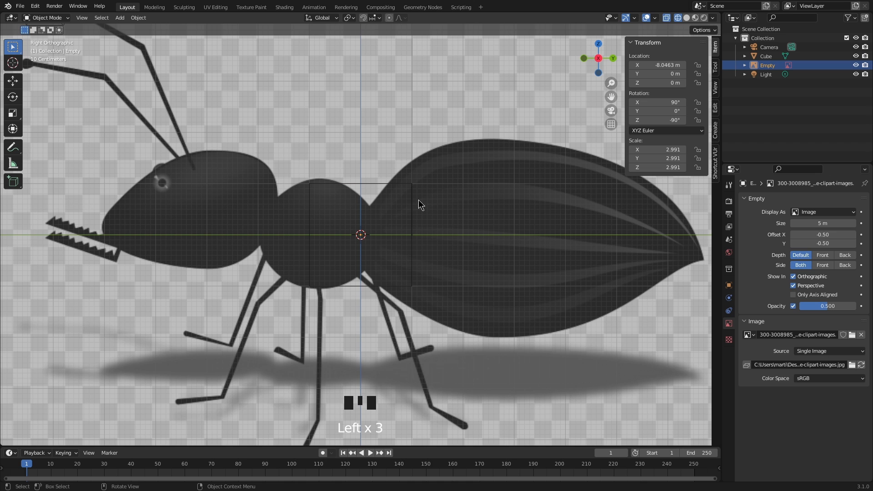
Step: Lower the ant reference image's opacity to 0.35
{"action": "left_click_drag", "start_coordinate": [828, 311], "coordinate": [822, 309]}
{"action": "left_click", "coordinate": [822, 307]}
{"action": "key", "text": "BackSpace"}
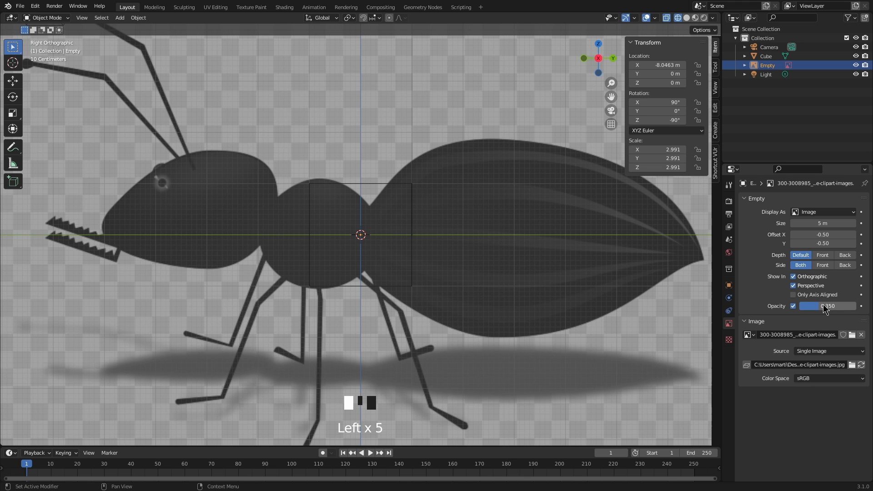
Step: Select the cube and enter Edit Mode
{"action": "middle_click_drag", "start_coordinate": [507, 239], "coordinate": [454, 218], "text": "shift"}
{"action": "left_click", "coordinate": [456, 176]}
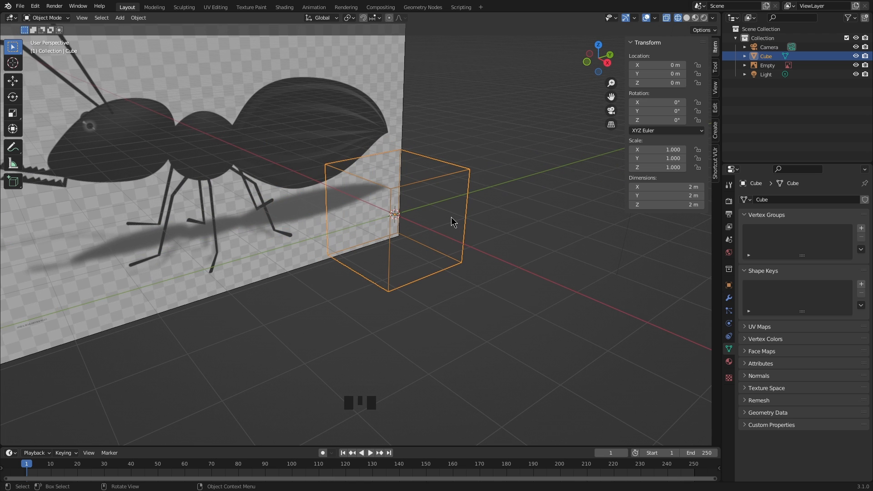
{"action": "key", "text": "Tab"}
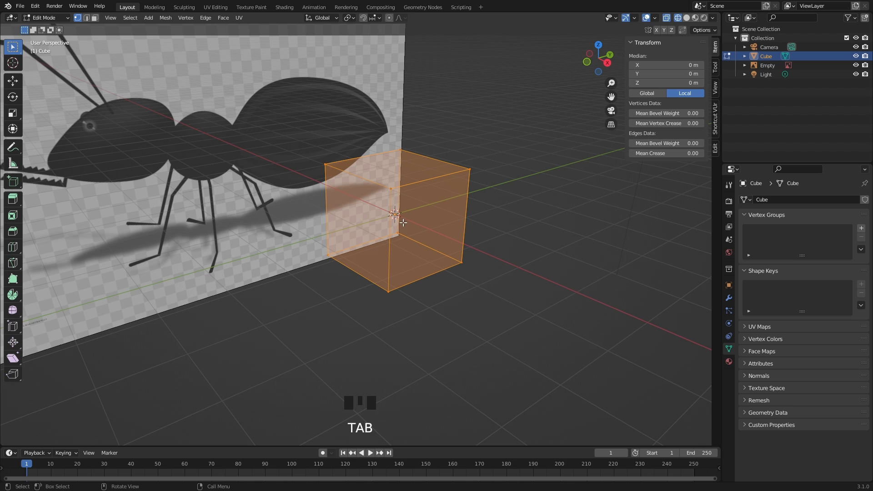
{"action": "left_click", "coordinate": [62, 18]}
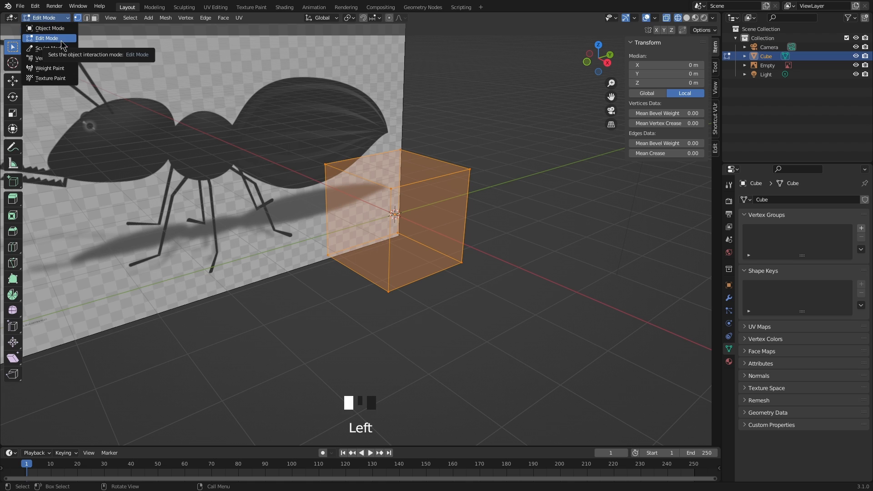
{"action": "left_click", "coordinate": [63, 39]}
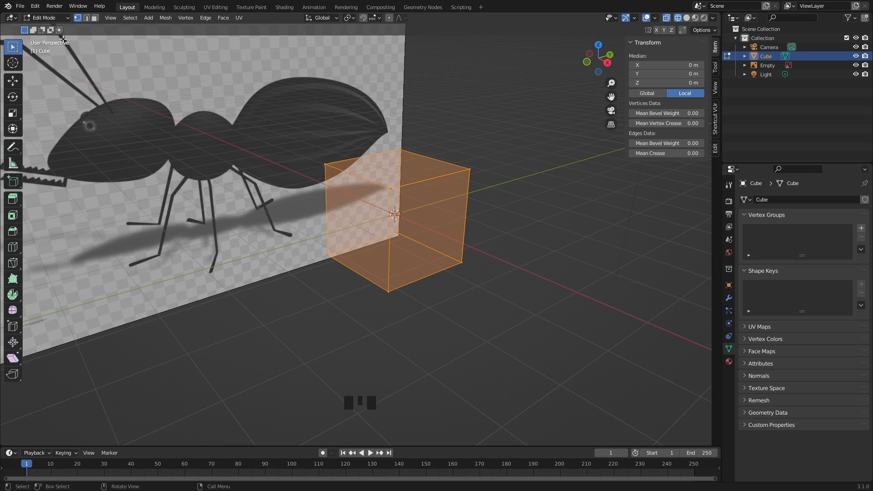
Step: With solid shading in the right orthographic view, move the cube's head-side face along Y to about -1.66 m
{"action": "middle_click_drag", "start_coordinate": [437, 252], "coordinate": [452, 258]}
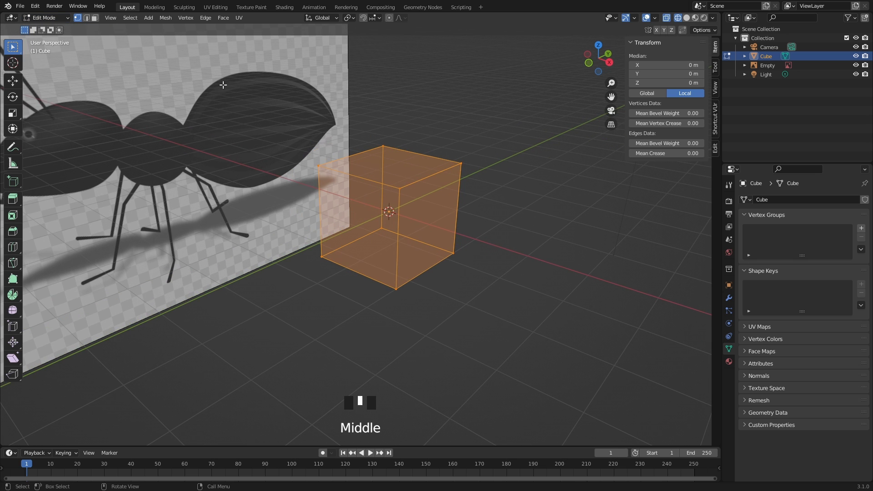
{"action": "left_click", "coordinate": [95, 18]}
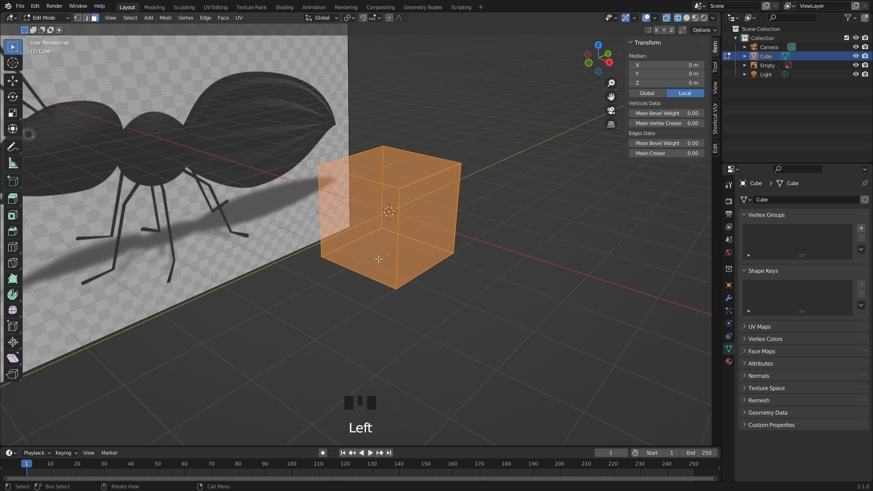
{"action": "left_click", "coordinate": [358, 228]}
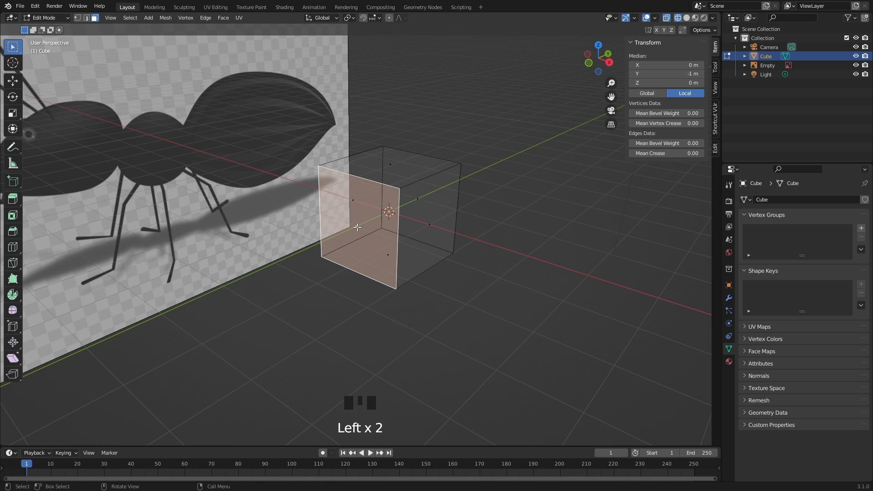
{"action": "left_click", "coordinate": [686, 18]}
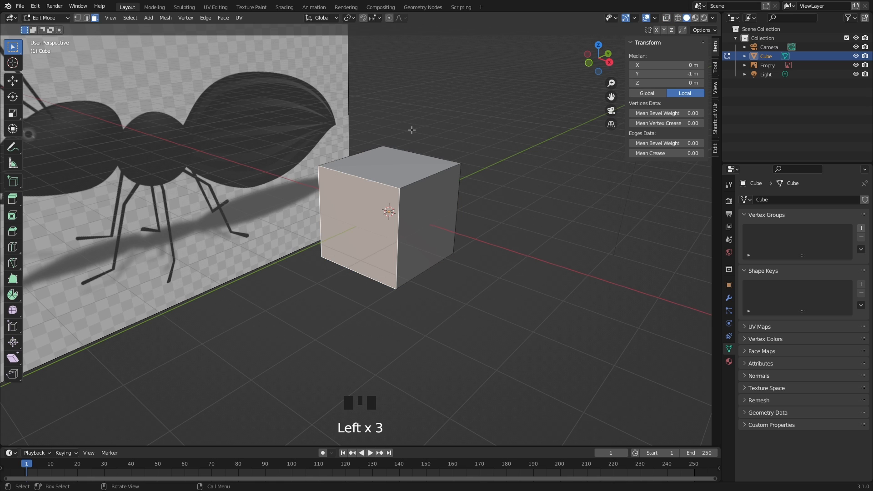
{"action": "key", "text": "KP_3"}
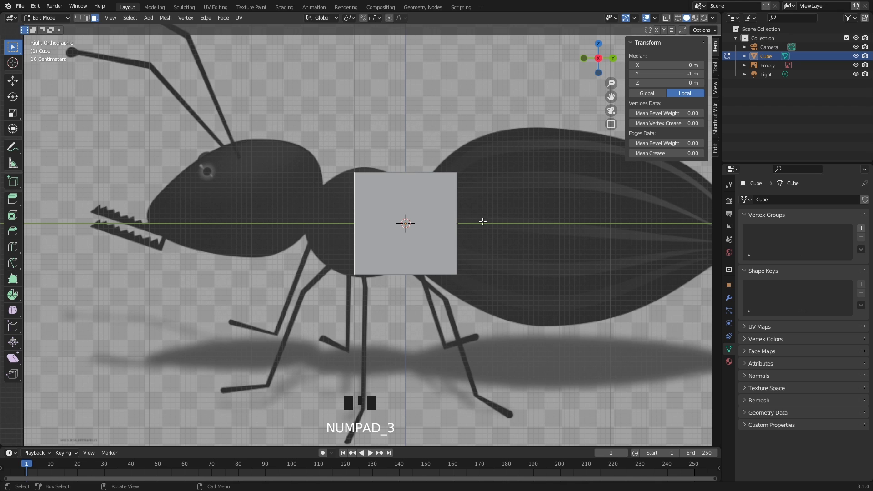
{"action": "key", "text": "g"}
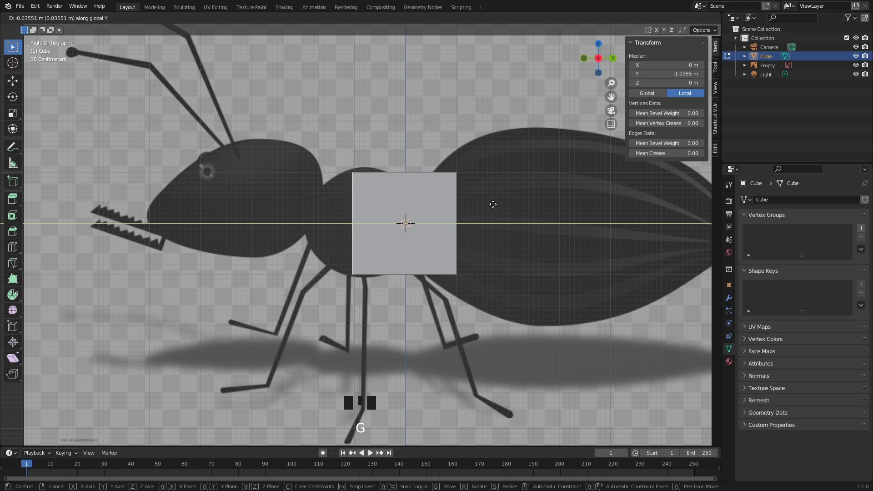
{"action": "left_click", "coordinate": [463, 195]}
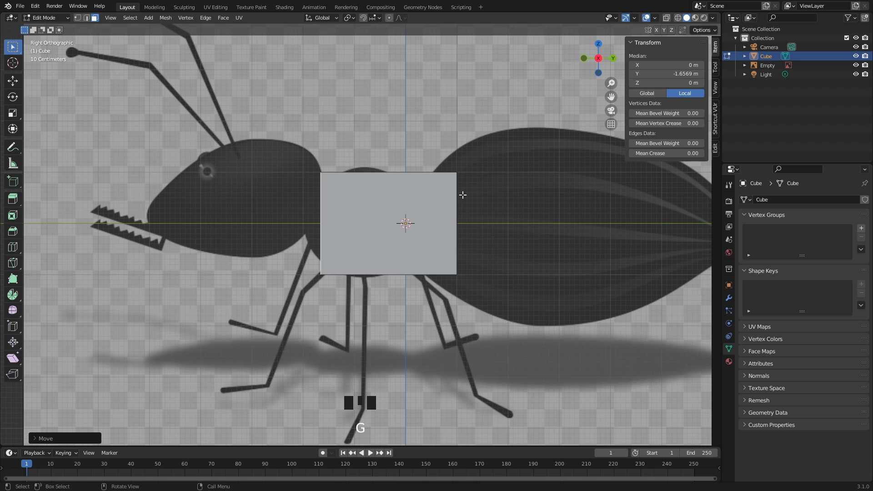
Step: With X-ray on, select the cube's abdomen-side vertices and move them along Y to about -0.02 m
{"action": "left_click", "coordinate": [666, 17]}
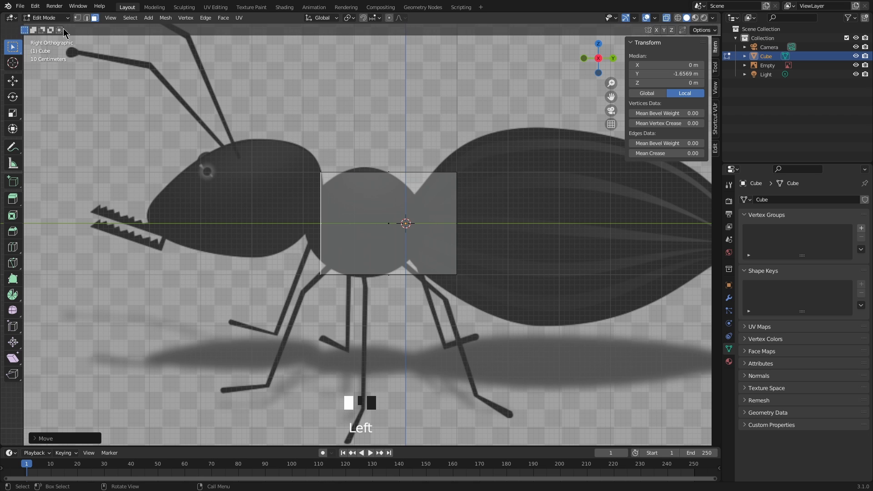
{"action": "left_click", "coordinate": [78, 19]}
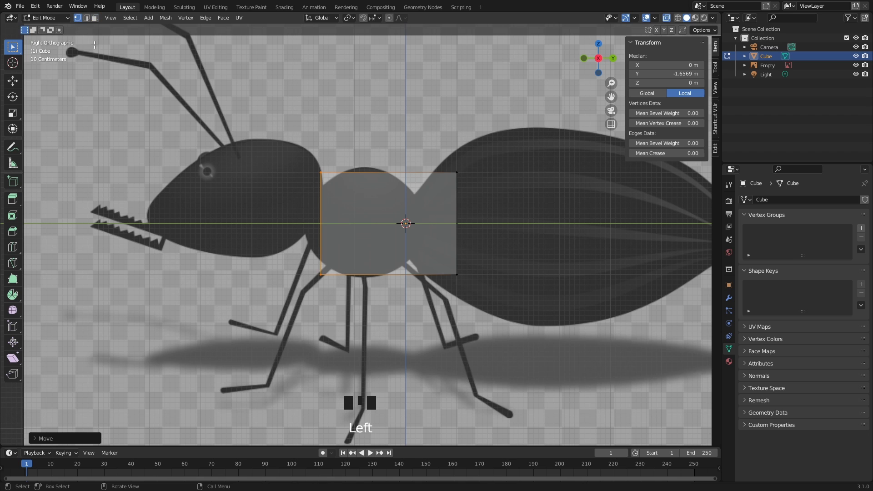
{"action": "left_click_drag", "start_coordinate": [429, 147], "coordinate": [515, 297]}
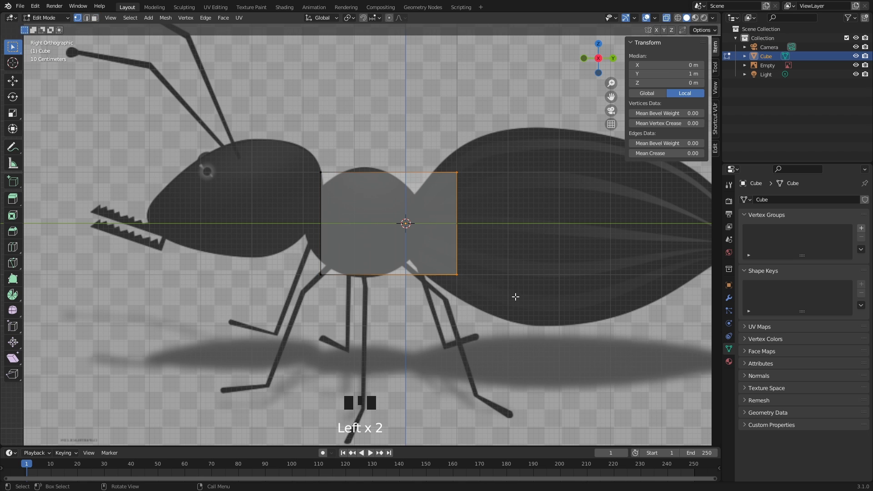
{"action": "key", "text": "g"}
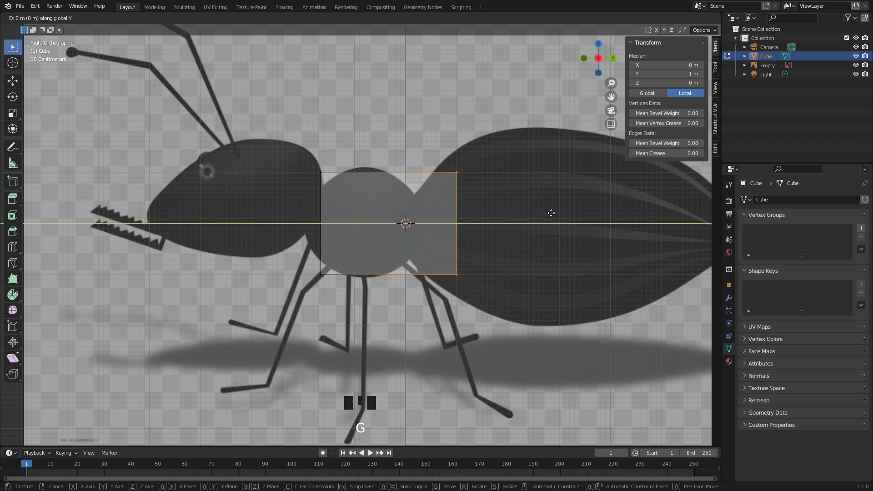
{"action": "left_click", "coordinate": [499, 202]}
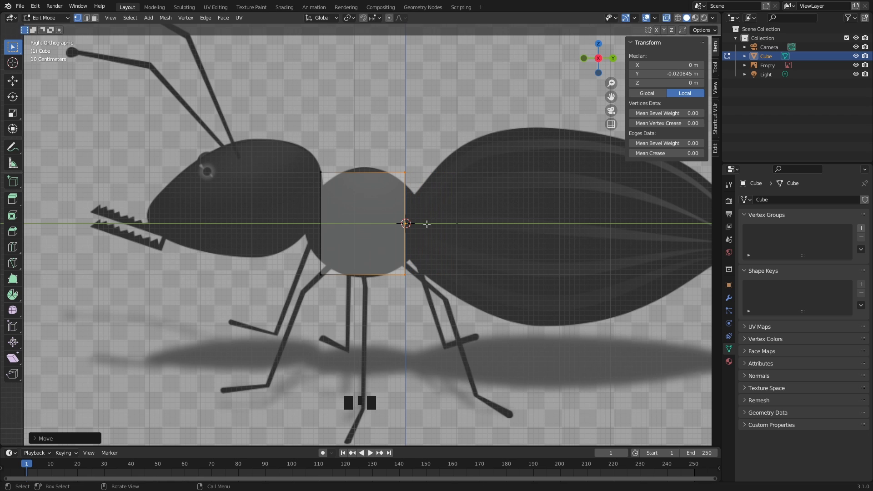
Step: Extrude the selected end to about Y 0.17 m and scale it down to the ant's narrow waist
{"action": "key", "text": "e"}
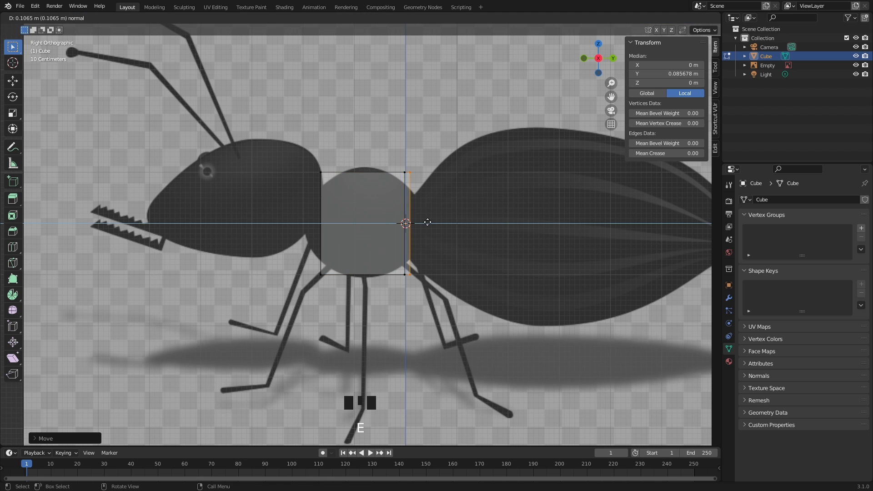
{"action": "left_click", "coordinate": [432, 224]}
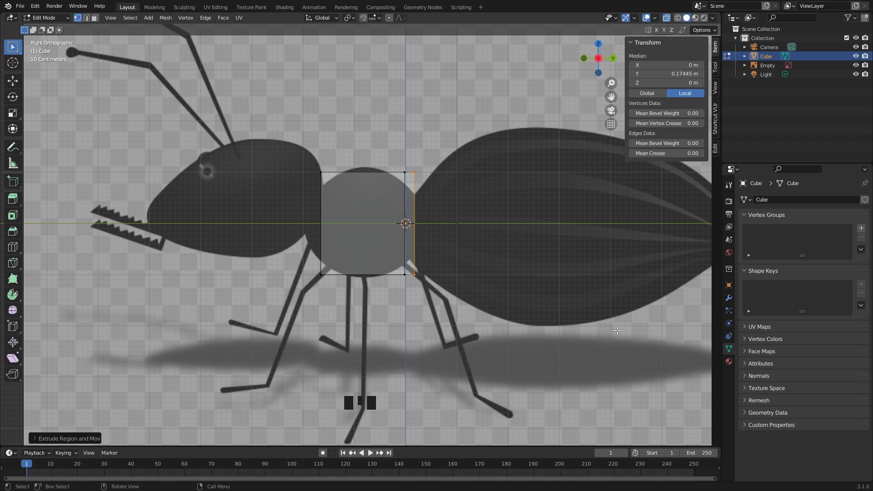
{"action": "key", "text": "s"}
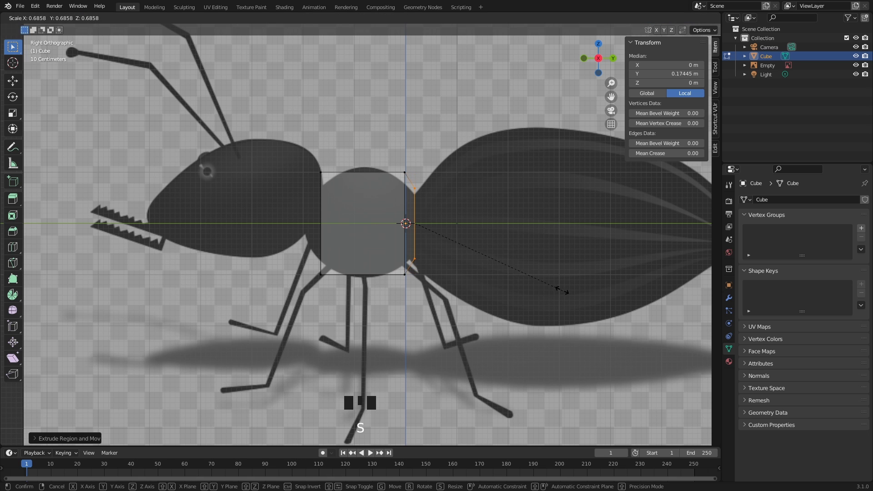
{"action": "left_click", "coordinate": [546, 276]}
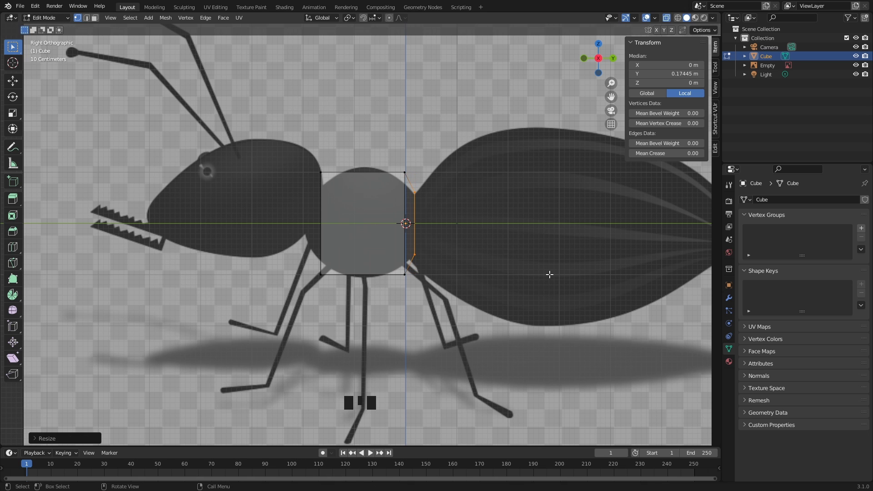
Step: Extrude the waist end into the abdomen to about Y 1.84 m and scale it up about 3.04 times
{"action": "middle_click_drag", "start_coordinate": [574, 250], "coordinate": [462, 269], "text": "shift"}
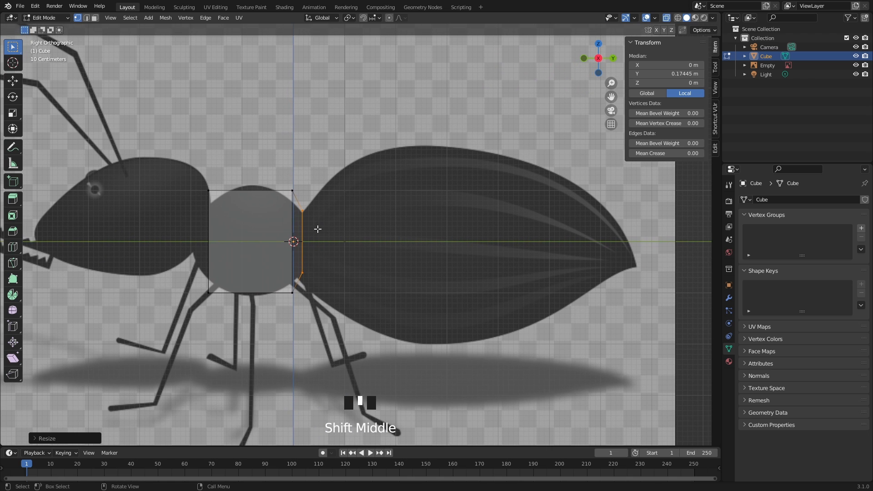
{"action": "key", "text": "e"}
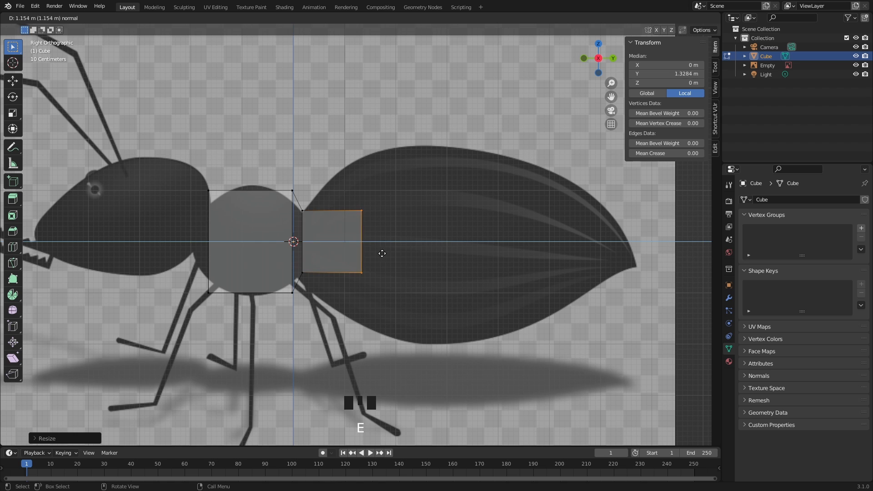
{"action": "left_click", "coordinate": [406, 264]}
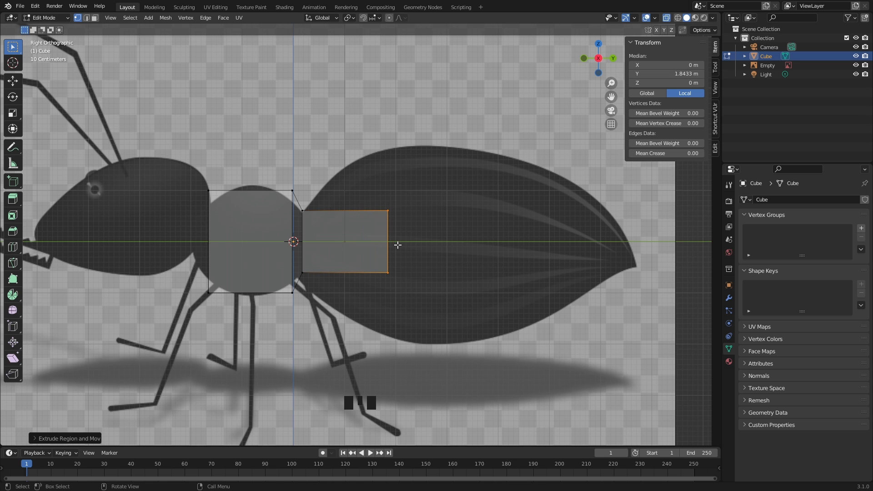
{"action": "key", "text": "s"}
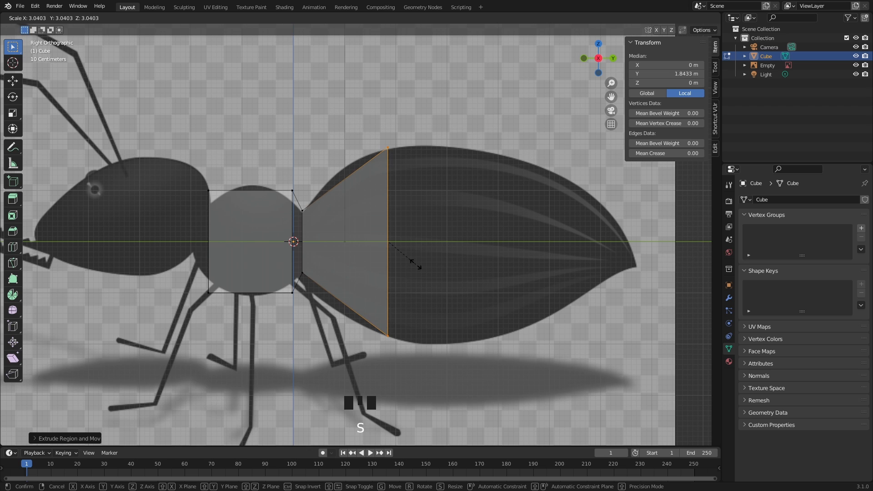
{"action": "left_click", "coordinate": [415, 264]}
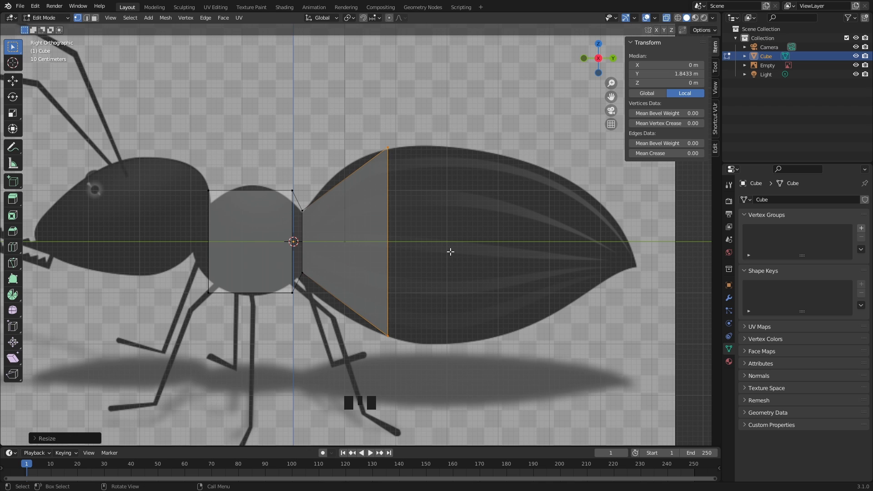
Step: Extrude the abdomen section to about Y 4.30 m and scale its end to about 0.93
{"action": "key", "text": "e"}
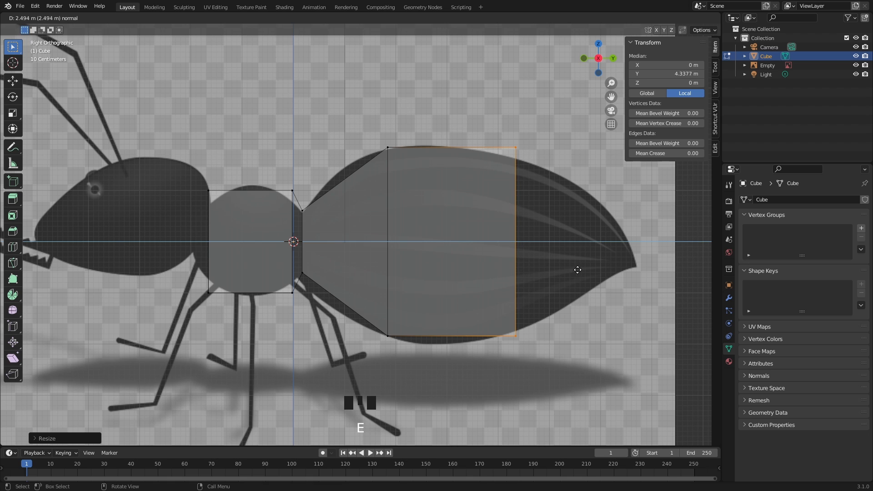
{"action": "left_click", "coordinate": [576, 270]}
{"action": "key", "text": "s"}
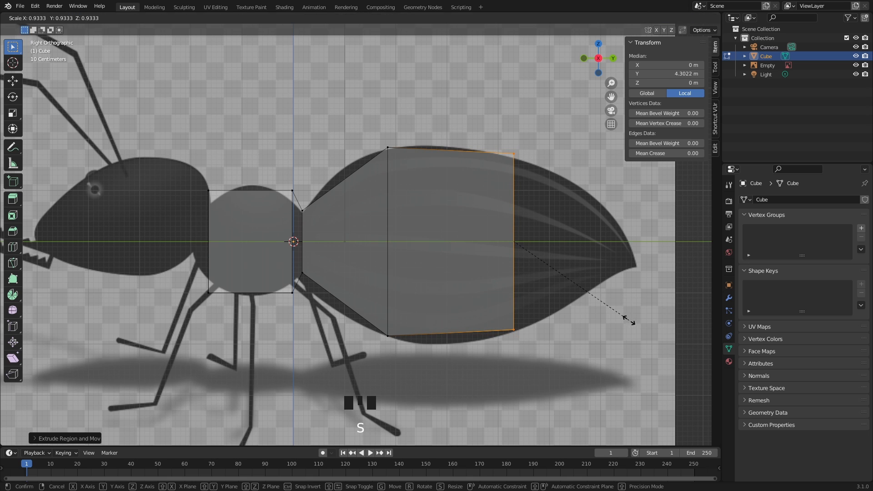
{"action": "left_click", "coordinate": [628, 317]}
Step: Lower the abdomen's end section along Z to about -0.06 m to follow the reference outline
{"action": "key", "text": "g"}
{"action": "key", "text": "y"}
{"action": "key", "text": "z"}
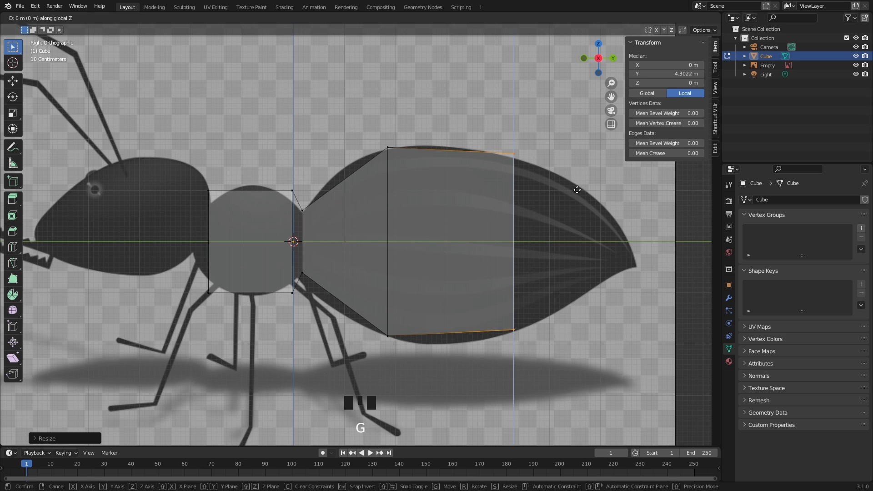
{"action": "left_click", "coordinate": [581, 201]}
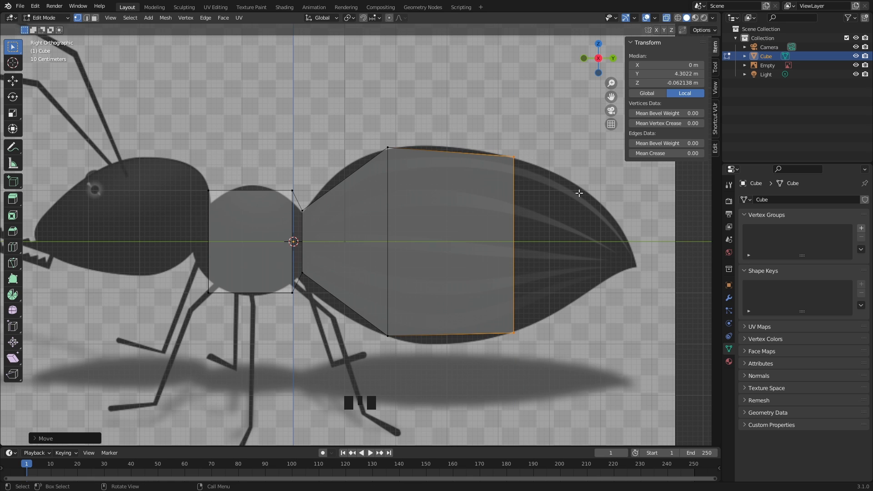
Step: Extrude the abdomen's end to about Y 6.64 m and shrink it to match the pointed tail tip
{"action": "middle_click_drag", "start_coordinate": [581, 201], "coordinate": [533, 210], "text": "shift"}
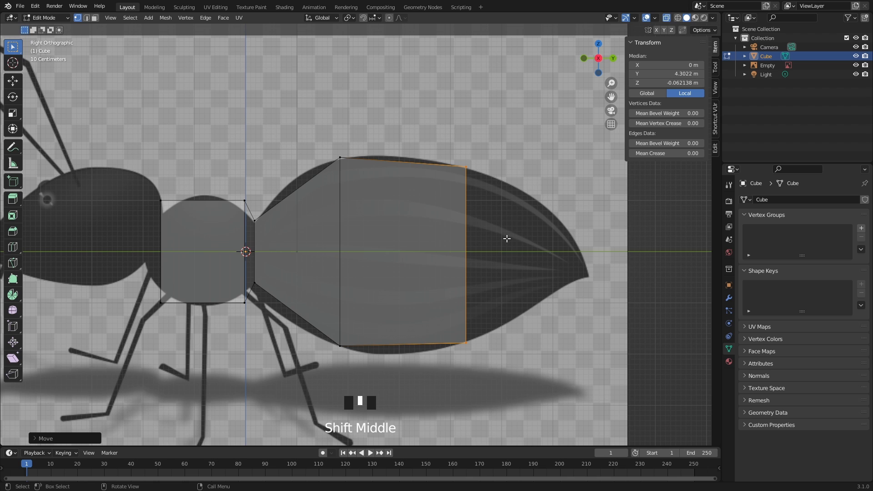
{"action": "key", "text": "e"}
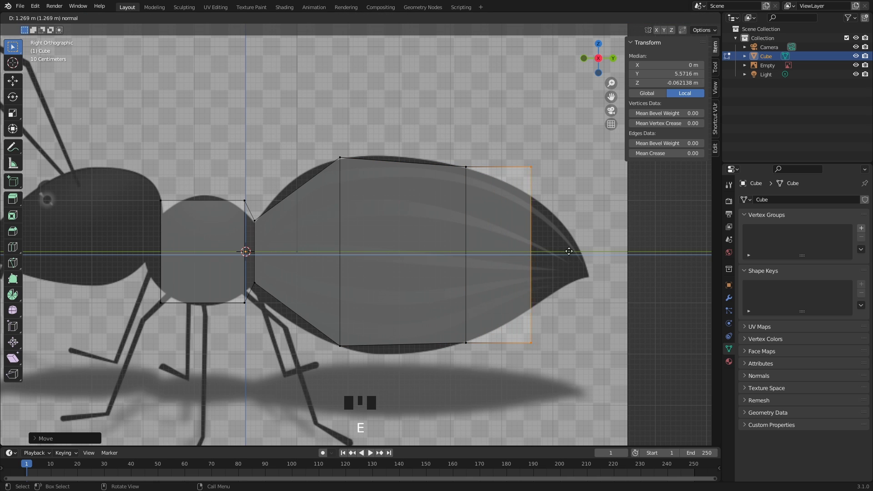
{"action": "left_click", "coordinate": [622, 268]}
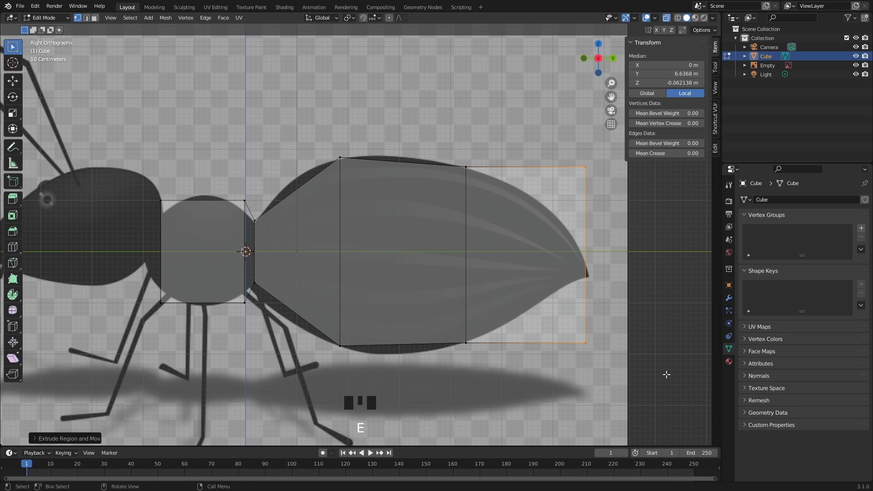
{"action": "key", "text": "s"}
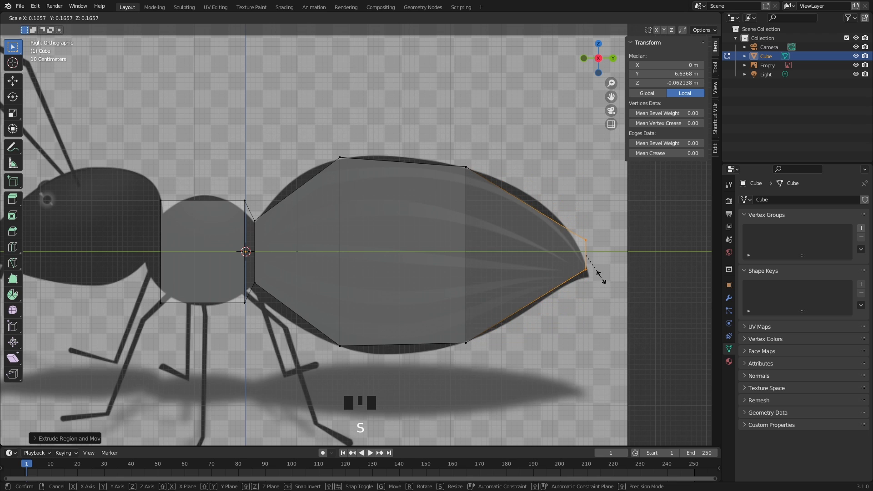
{"action": "left_click", "coordinate": [605, 281]}
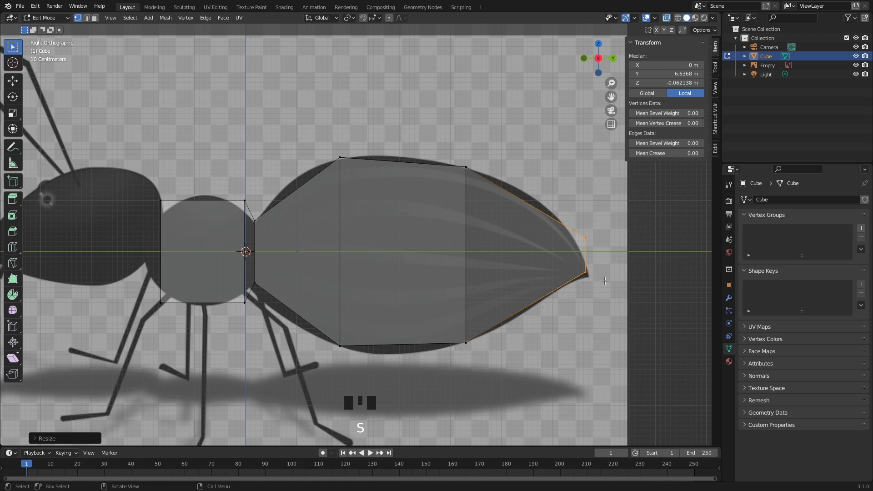
Step: Move the abdomen's tail tip to about Y 6.41 m, Z -0.10 m
{"action": "key", "text": "g"}
{"action": "left_click", "coordinate": [648, 235]}
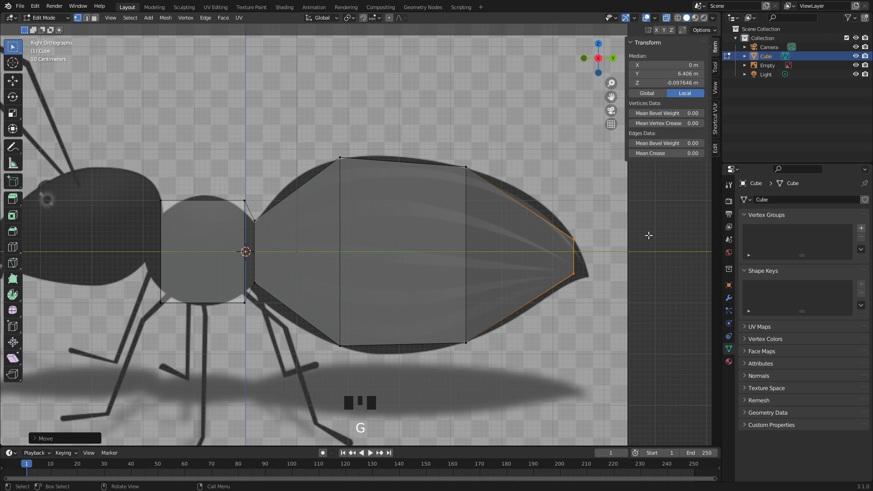
Step: Extrude the thorax's front face to about Y -1.98 m and shrink its end to the neck's width
{"action": "middle_click_drag", "start_coordinate": [209, 240], "coordinate": [386, 218], "text": "shift"}
{"action": "left_click_drag", "start_coordinate": [296, 147], "coordinate": [366, 304]}
{"action": "middle_click_drag", "start_coordinate": [338, 276], "coordinate": [359, 296]}
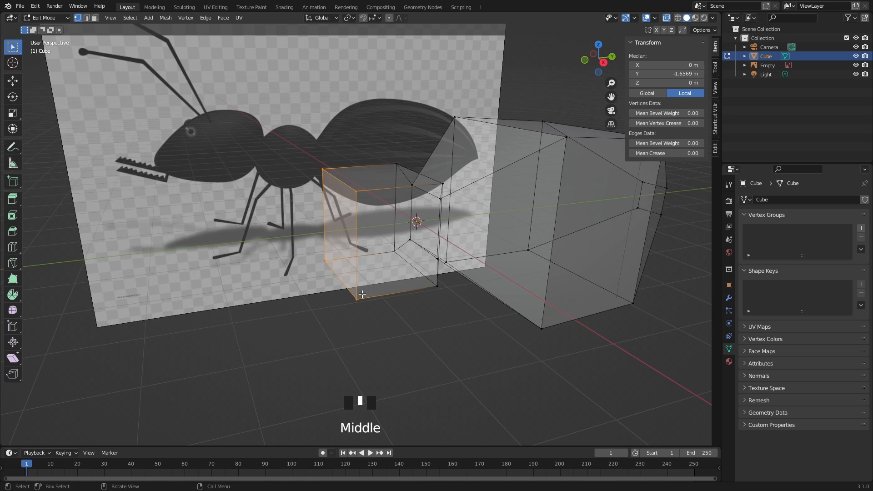
{"action": "key", "text": "KP_3"}
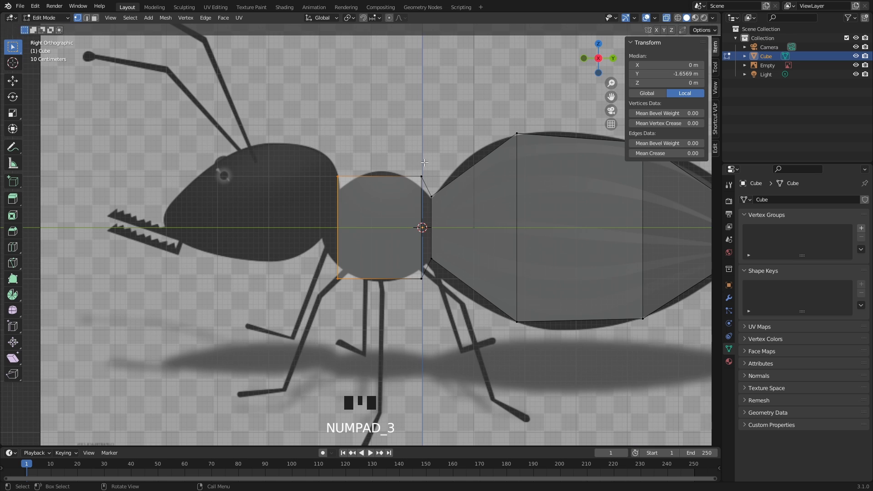
{"action": "key", "text": "e"}
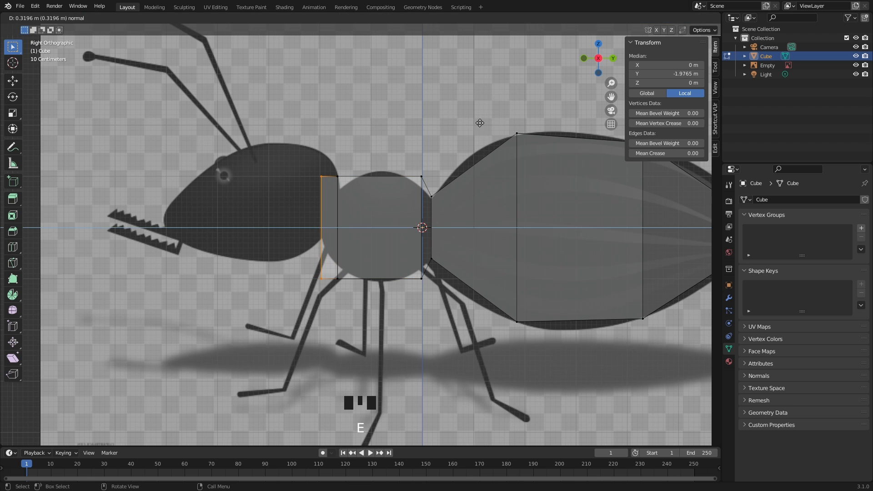
{"action": "left_click", "coordinate": [522, 95]}
{"action": "key", "text": "s"}
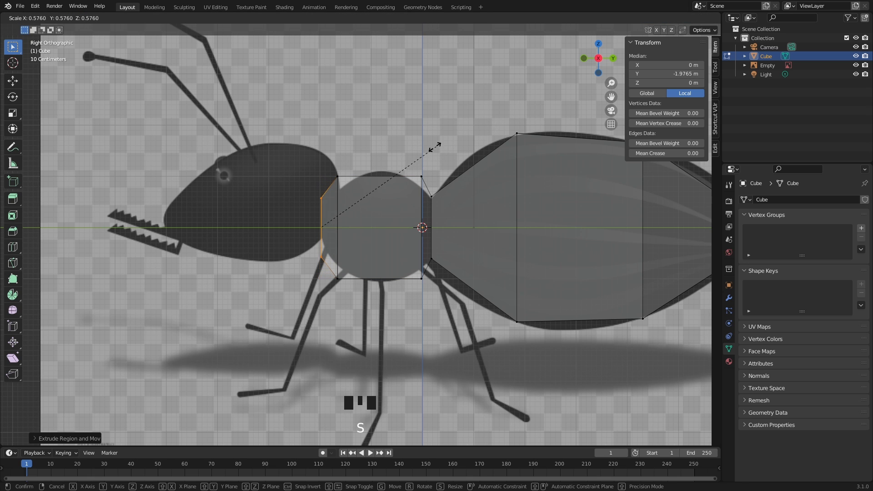
{"action": "left_click", "coordinate": [412, 169]}
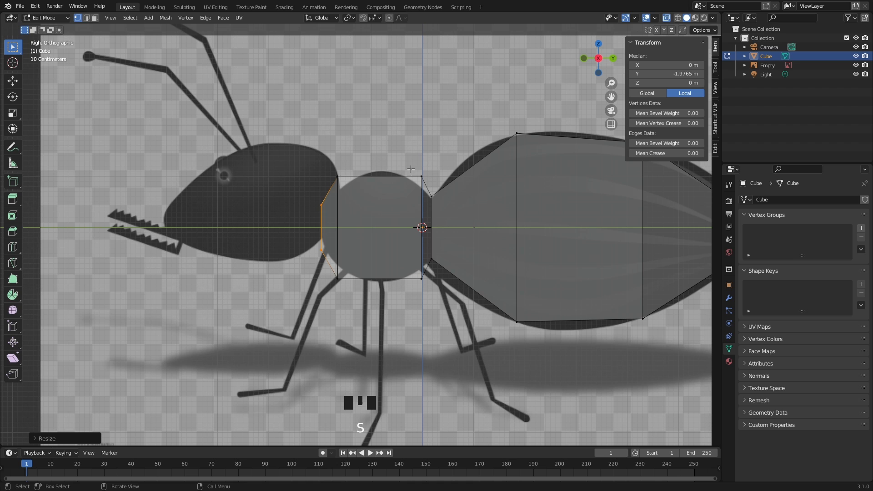
Step: Extrude the neck forward into the head to about Y -2.93 m and scale its end up about 2.9 times
{"action": "key", "text": "e"}
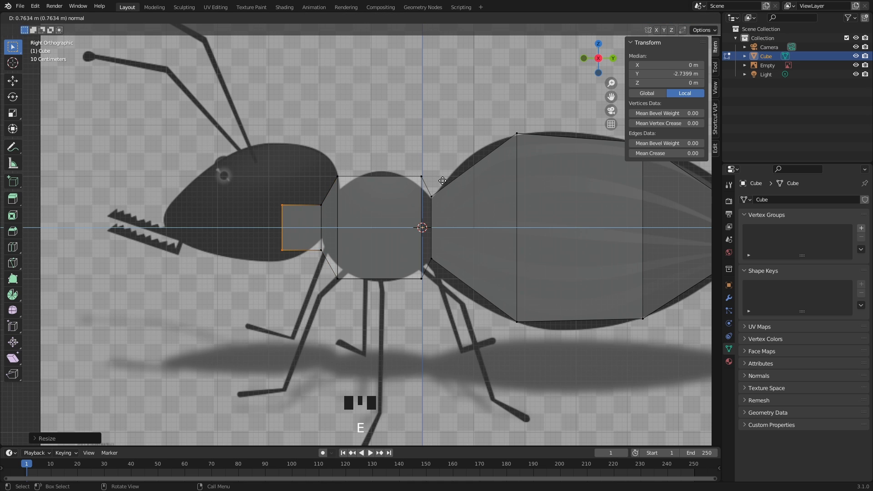
{"action": "left_click", "coordinate": [434, 179]}
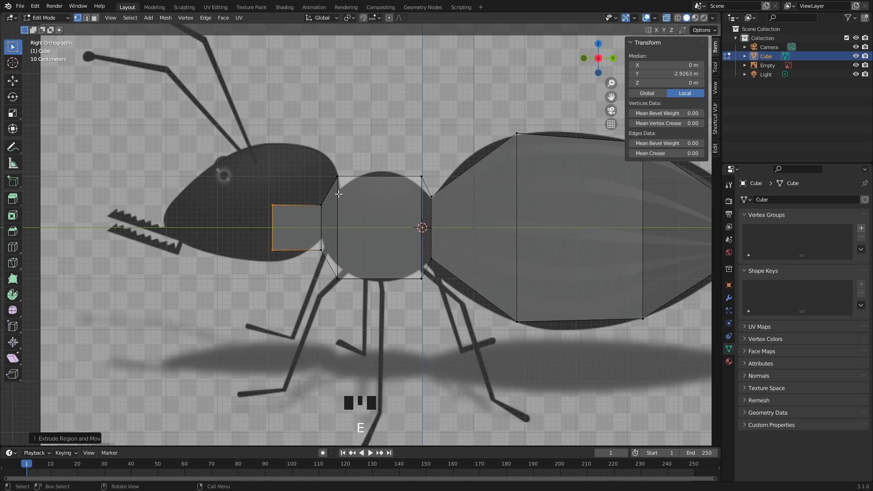
{"action": "key", "text": "s"}
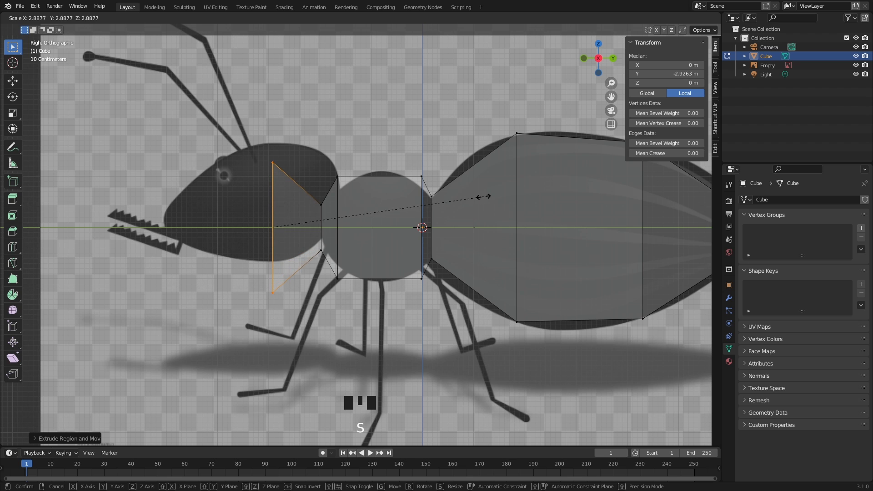
{"action": "left_click", "coordinate": [487, 197]}
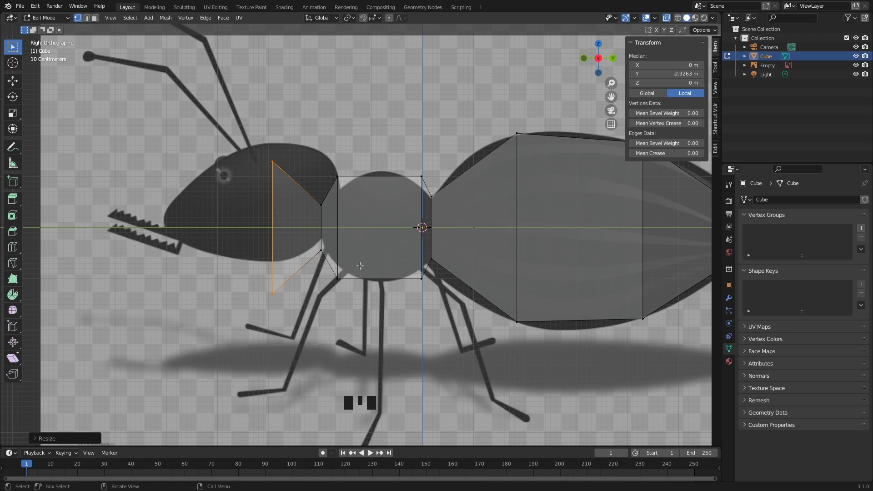
Step: Raise the head section along Z to about 0.47 m and scale it down slightly to fit the head outline
{"action": "key", "text": "g"}
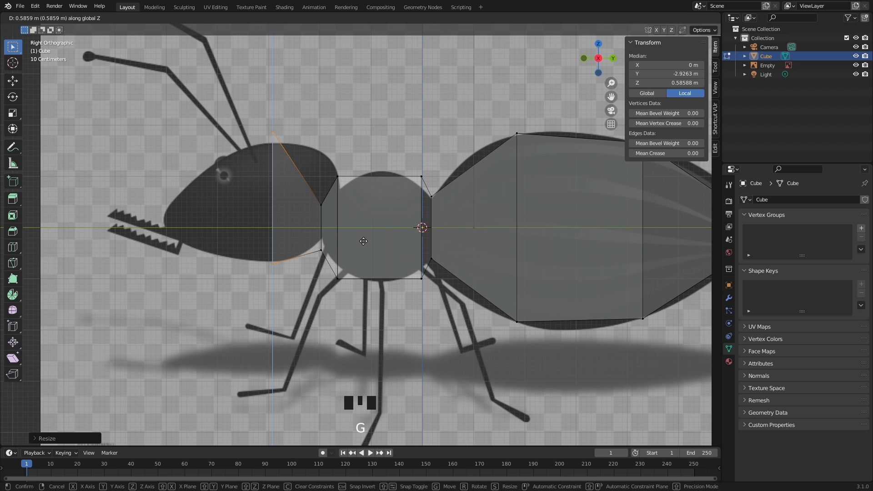
{"action": "left_click", "coordinate": [367, 247]}
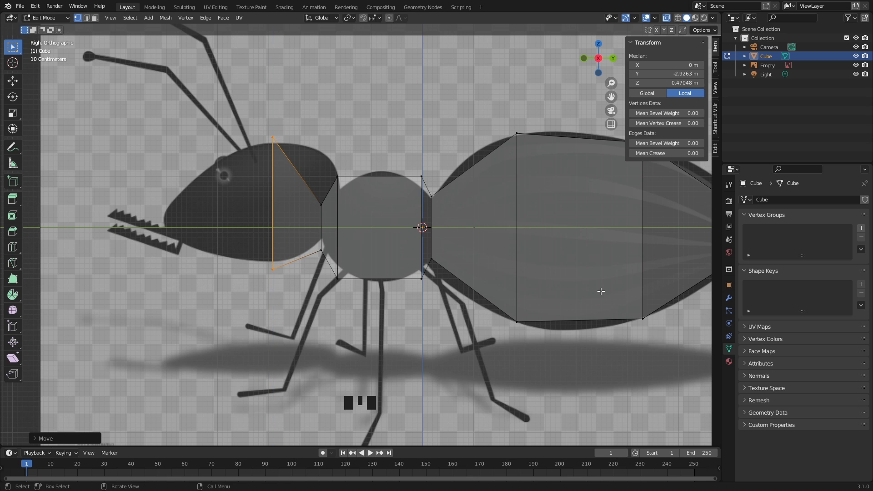
{"action": "key", "text": "s"}
{"action": "left_click", "coordinate": [568, 276]}
Step: Extrude the head forward to about Y -5.05 m and shrink its end to form the narrow snout
{"action": "key", "text": "e"}
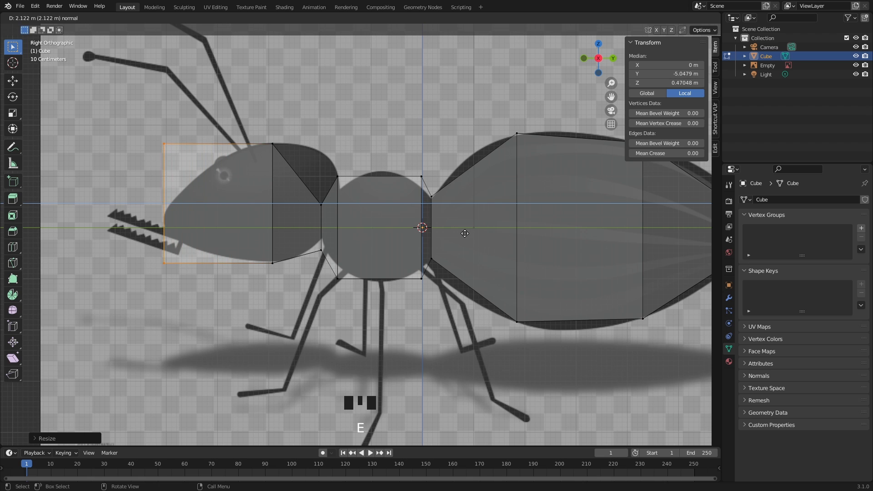
{"action": "left_click", "coordinate": [466, 234]}
{"action": "key", "text": "s"}
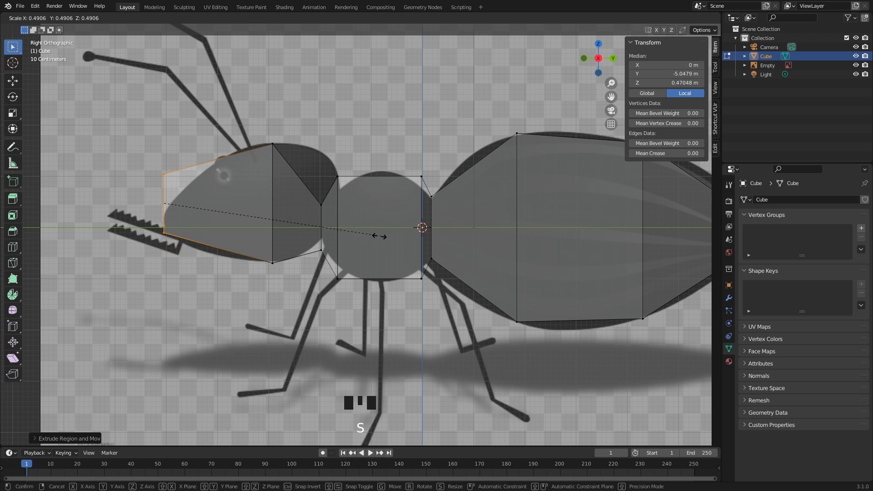
{"action": "left_click", "coordinate": [263, 224]}
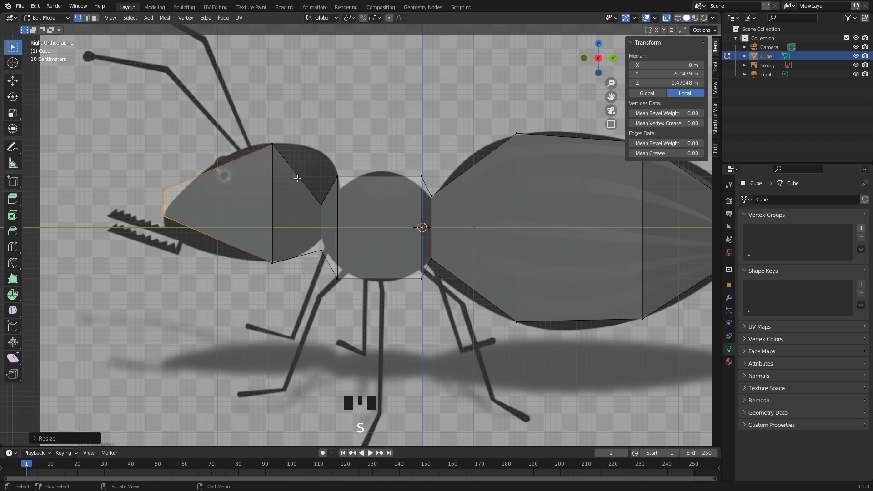
Step: Lower the snout end along Z to about 0.07 m to meet the reference outline
{"action": "key", "text": "g"}
{"action": "key", "text": "z"}
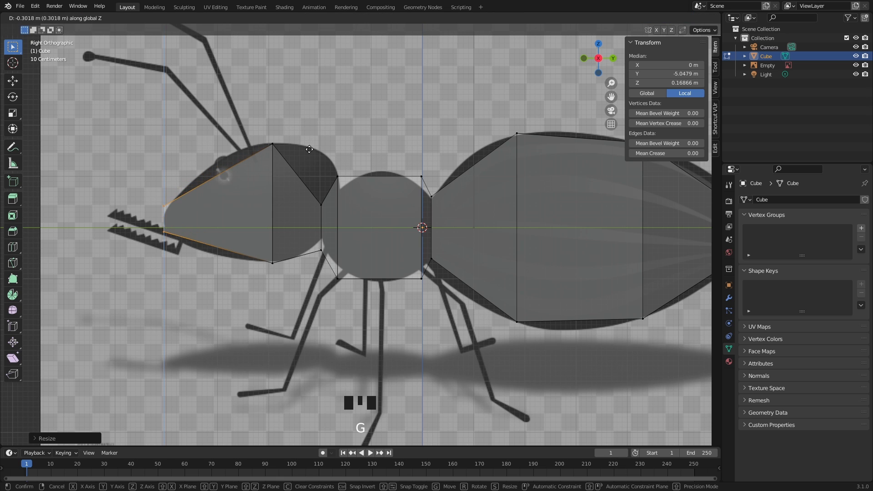
{"action": "left_click", "coordinate": [311, 154]}
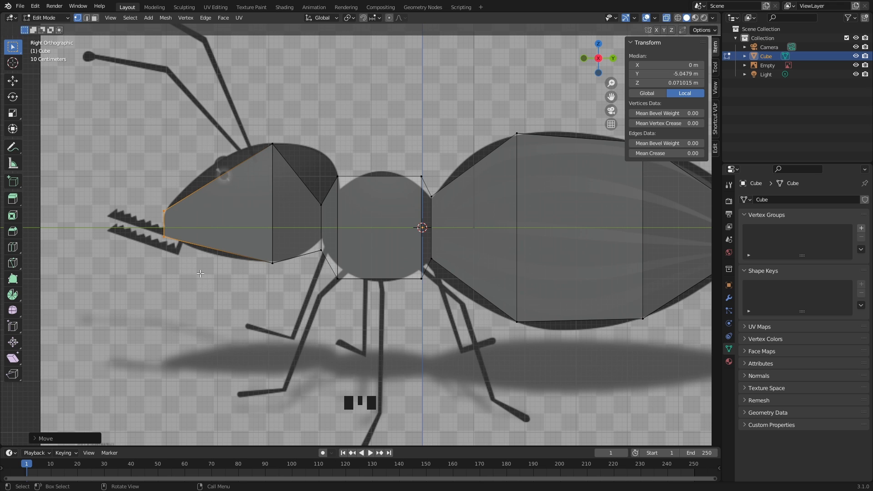
Step: Add a loop cut across the front half of the head at about Y -4.05 m
{"action": "key", "text": "ctrl+r"}
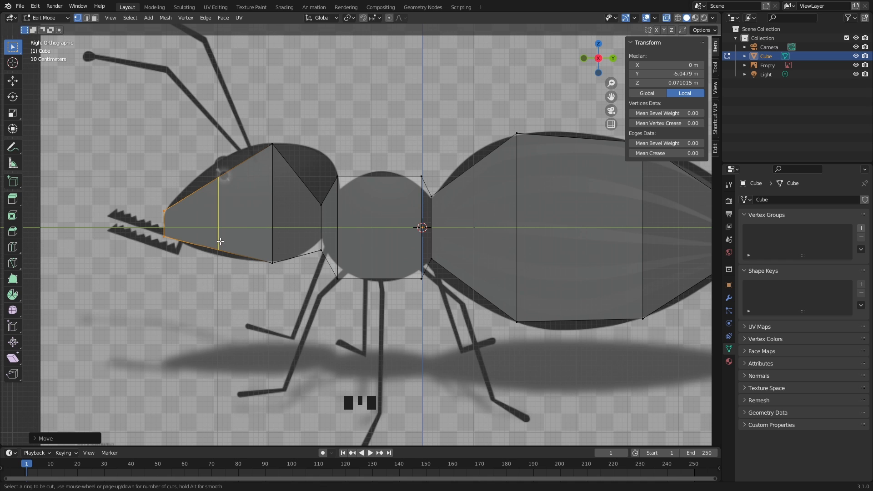
{"action": "left_click", "coordinate": [220, 241]}
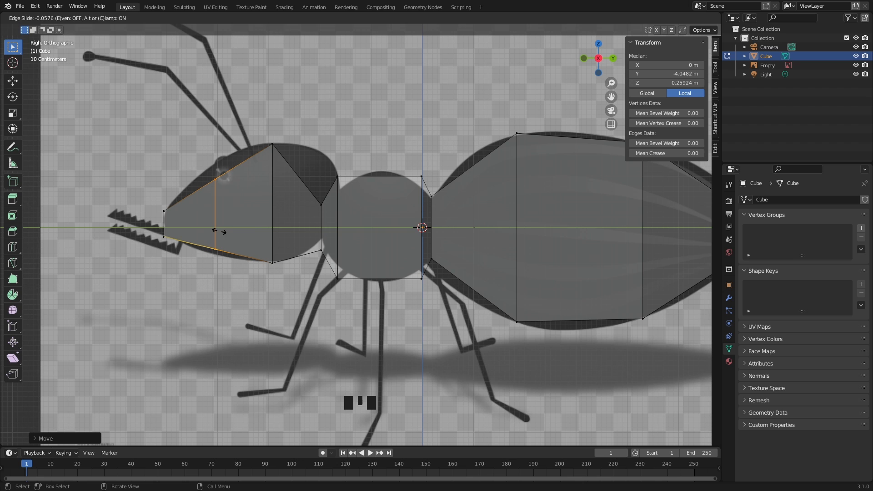
{"action": "left_click", "coordinate": [219, 232]}
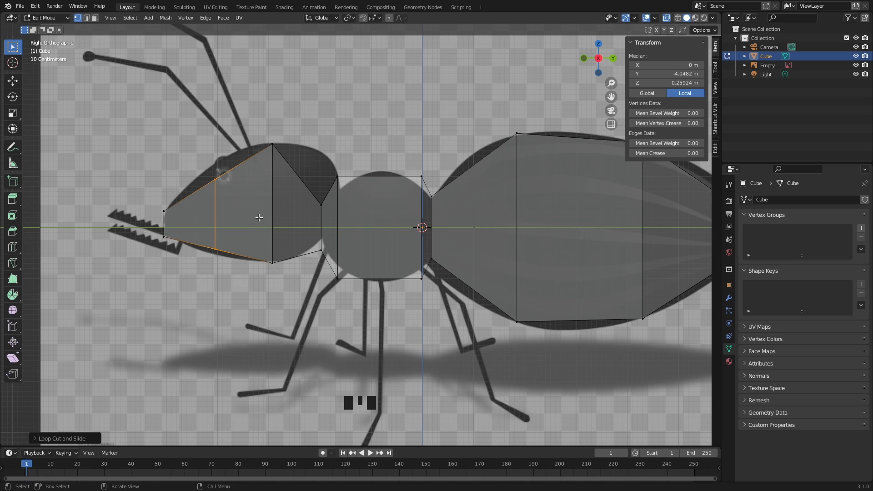
Step: Scale the front head loop up about 1.3 times and raise it along Z to about 0.30 m
{"action": "key", "text": "s"}
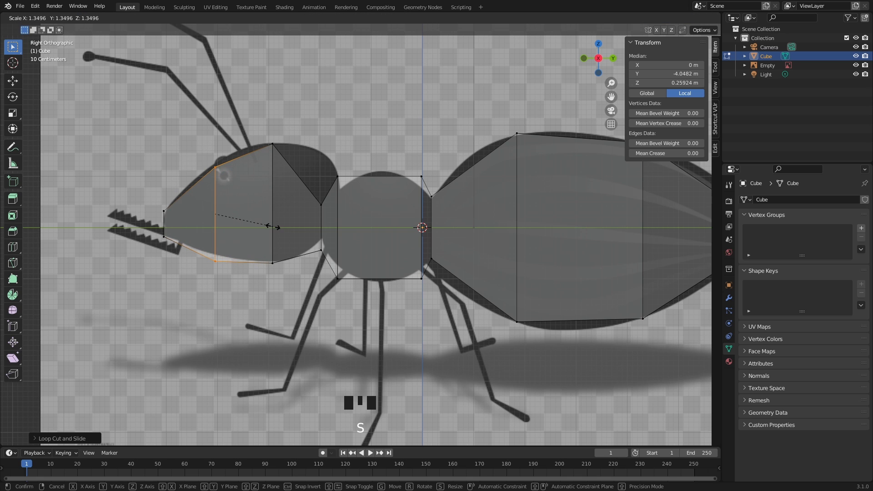
{"action": "left_click", "coordinate": [271, 227]}
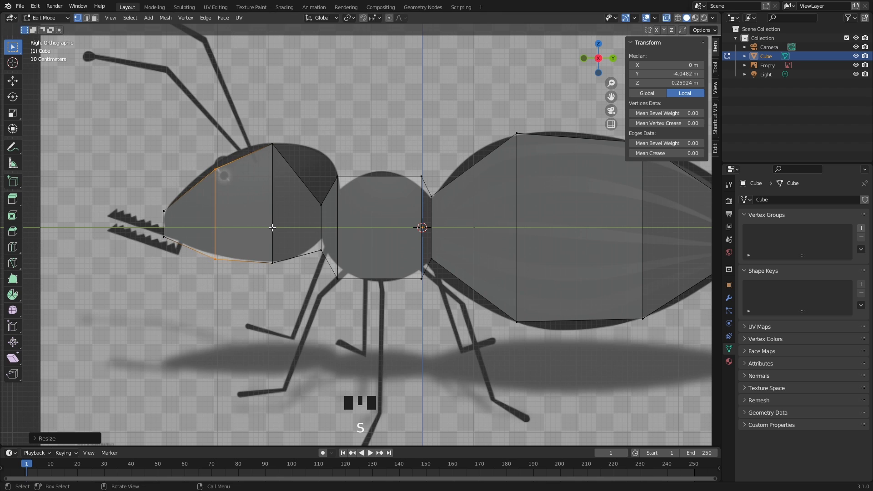
{"action": "key", "text": "g"}
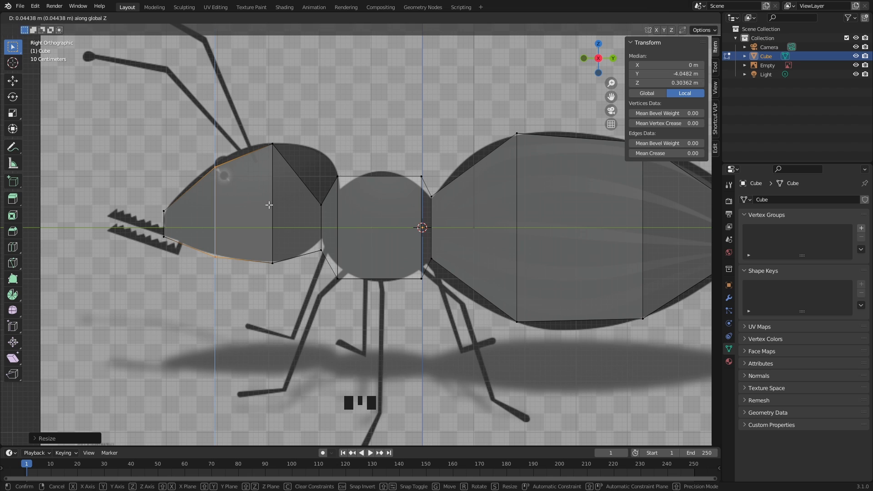
{"action": "left_click", "coordinate": [268, 205]}
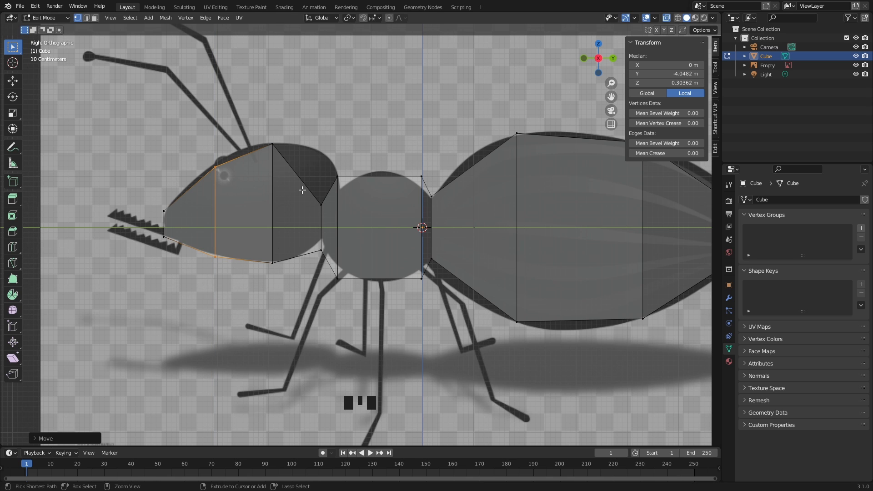
Step: Add a loop cut between the head and neck at about Y -2.42 m and scale it up about 1.35 times
{"action": "key", "text": "ctrl+r"}
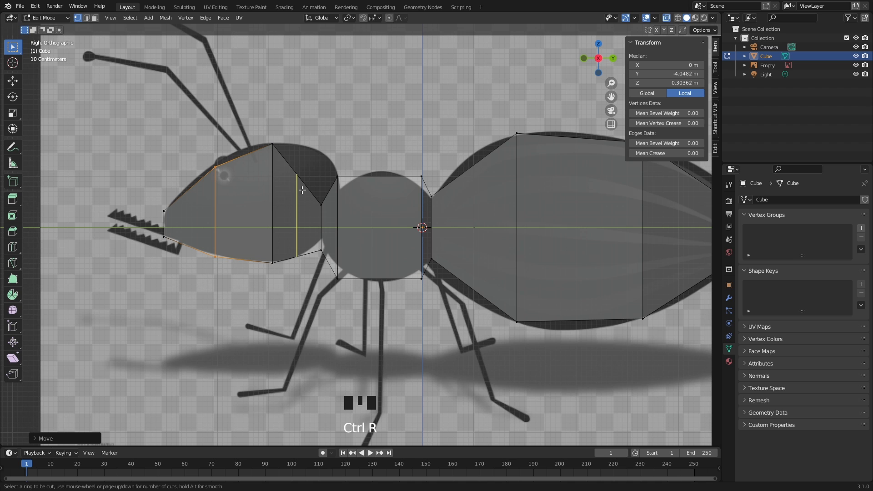
{"action": "left_click", "coordinate": [303, 190]}
{"action": "left_click", "coordinate": [303, 190]}
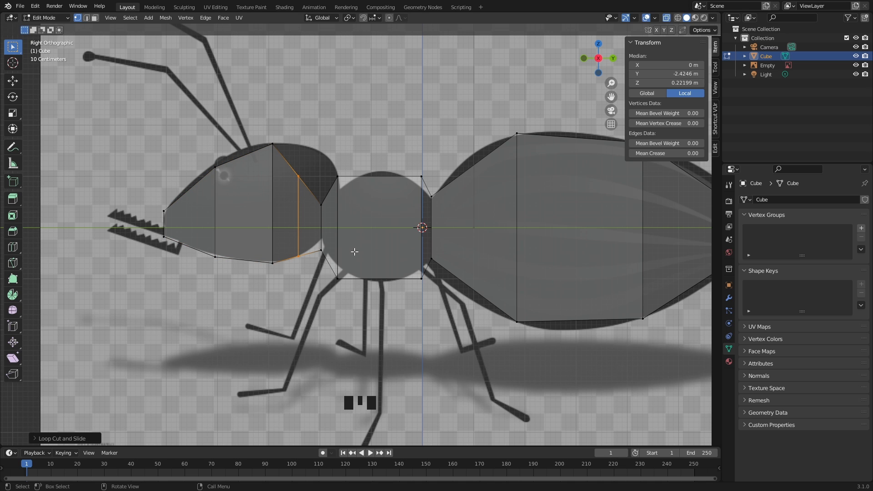
{"action": "key", "text": "s"}
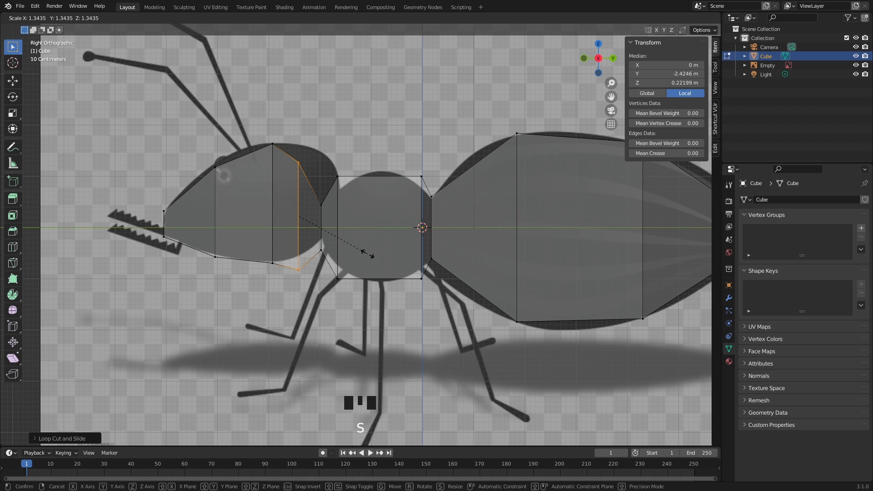
{"action": "left_click", "coordinate": [371, 255]}
Step: Move the rear head loop to about Y -2.33 m, Z 0.42 m and scale it down to fit the reference
{"action": "key", "text": "g"}
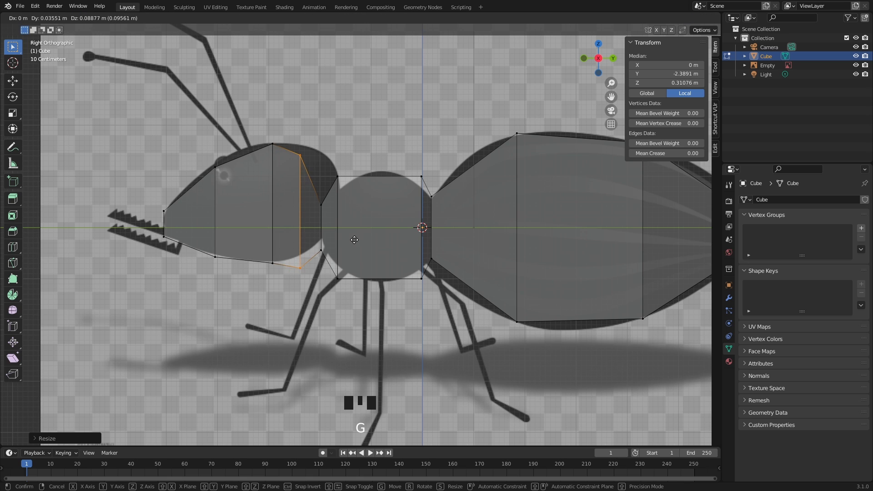
{"action": "left_click", "coordinate": [356, 235]}
{"action": "key", "text": "s"}
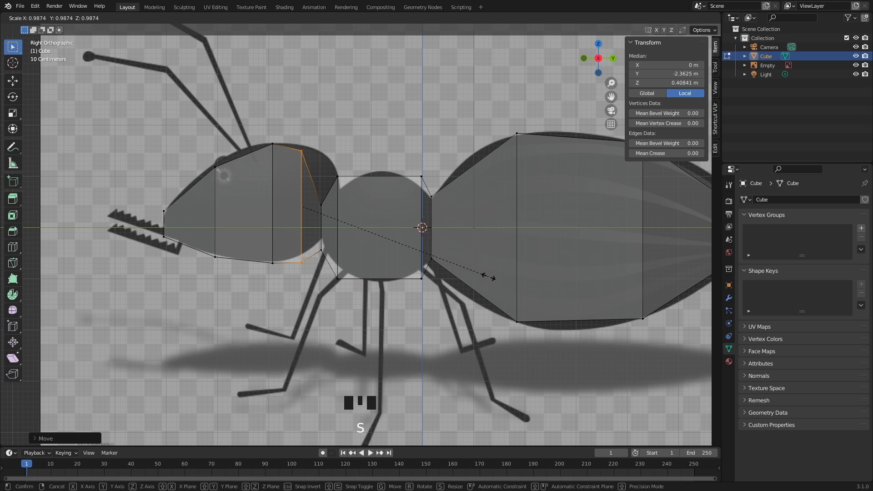
{"action": "left_click", "coordinate": [469, 267]}
{"action": "key", "text": "g"}
{"action": "left_click", "coordinate": [470, 266]}
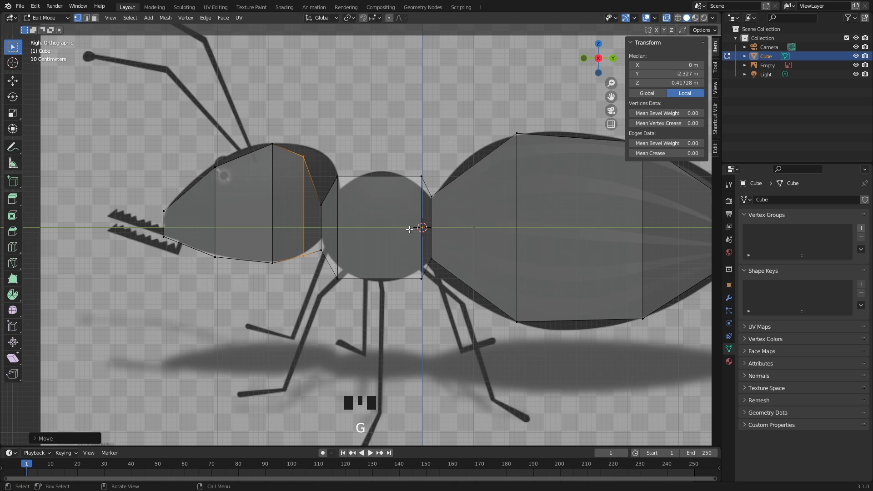
Step: Turn off X-ray display and add a centred loop cut running lengthwise through the whole ant body
{"action": "left_click", "coordinate": [667, 17]}
{"action": "middle_click_drag", "start_coordinate": [568, 88], "coordinate": [401, 211]}
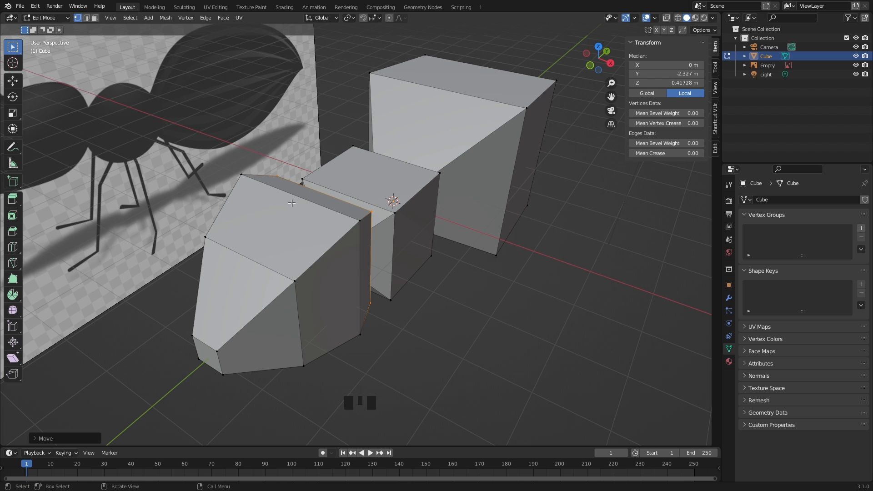
{"action": "key", "text": "ctrl+r"}
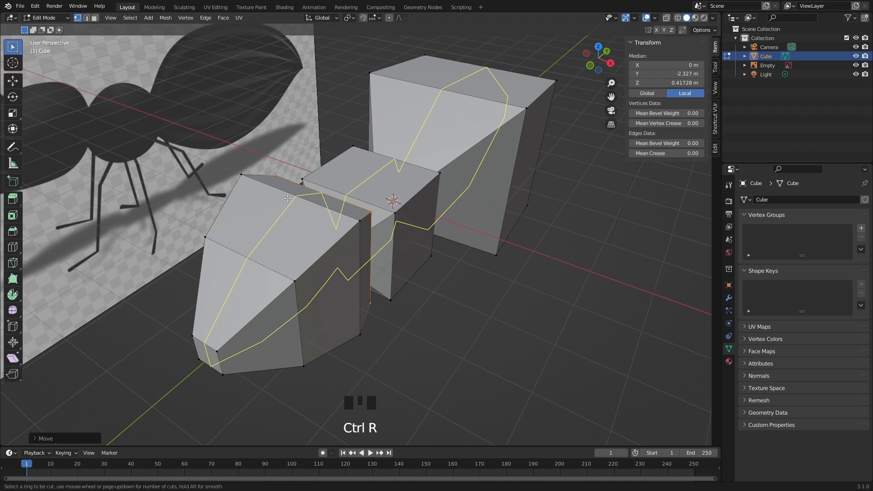
{"action": "left_click", "coordinate": [294, 197]}
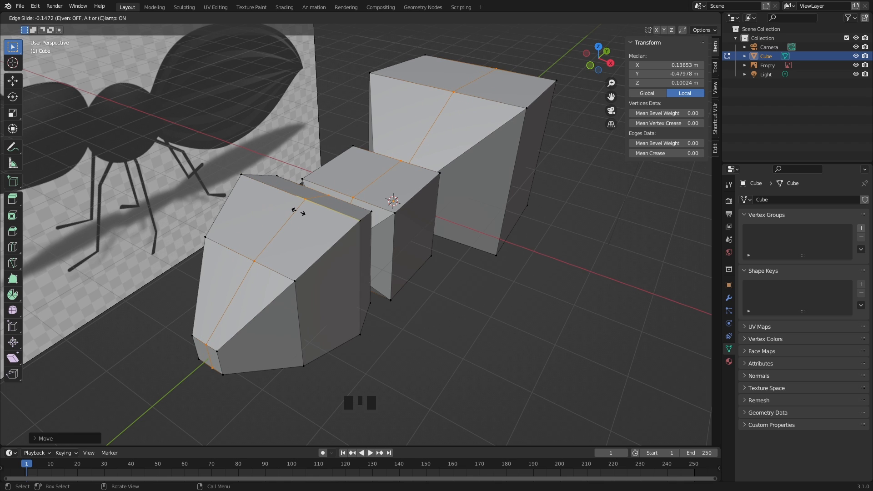
{"action": "key", "text": "Escape"}
{"action": "key", "text": "Escape"}
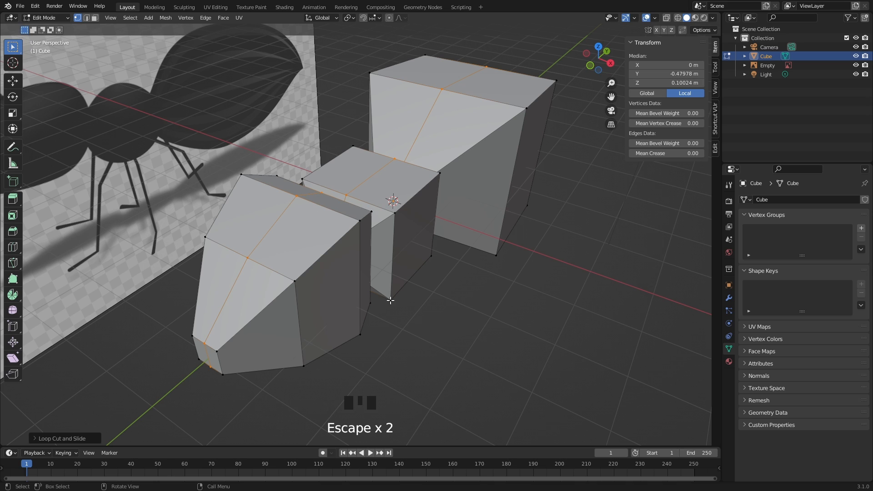
{"action": "middle_click_drag", "start_coordinate": [379, 308], "coordinate": [354, 289]}
{"action": "left_click", "coordinate": [258, 269]}
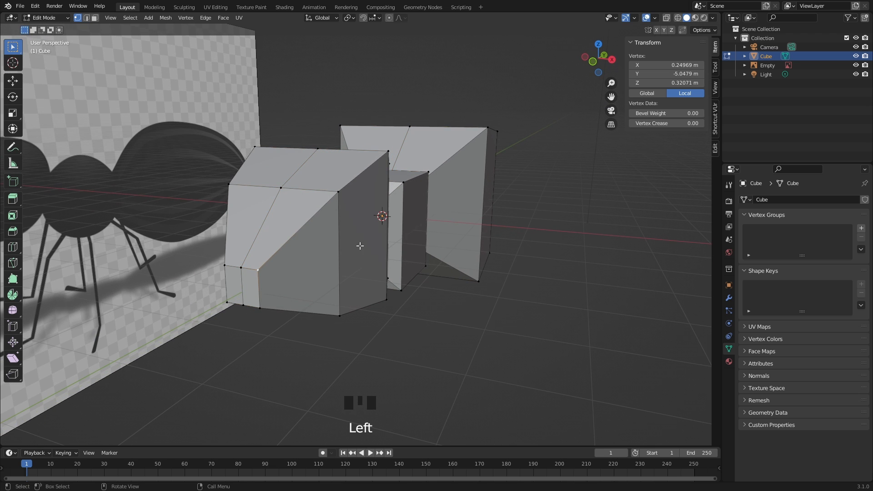
{"action": "left_click", "coordinate": [340, 194], "text": "shift"}
{"action": "left_click", "coordinate": [386, 159], "text": "shift"}
{"action": "middle_click_drag", "start_coordinate": [385, 160], "coordinate": [381, 209]}
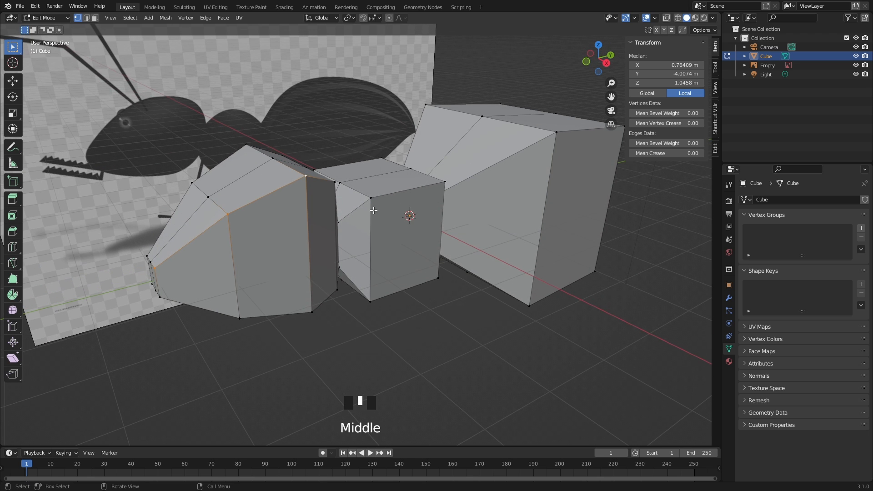
Step: Switch to face selection and select the side faces of the head and neck plus the abdomen's rear side face one by one
{"action": "left_click", "coordinate": [94, 17]}
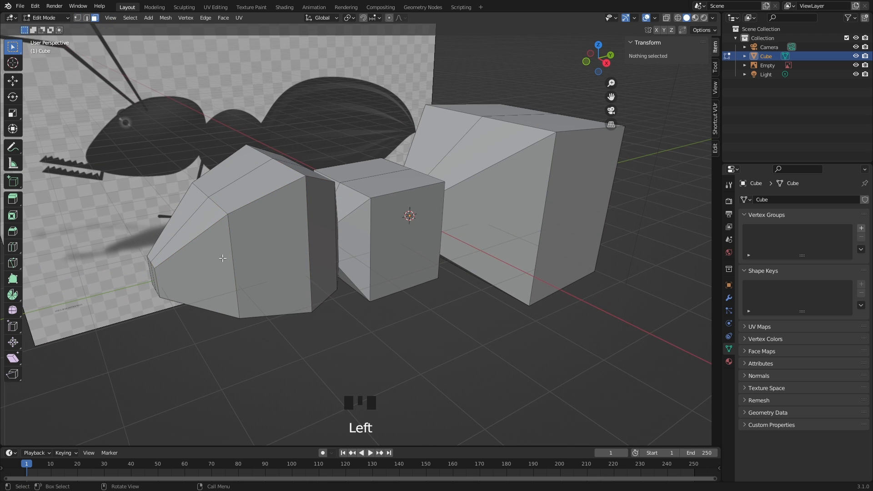
{"action": "left_click", "coordinate": [218, 273]}
{"action": "left_click", "coordinate": [311, 258], "text": "shift"}
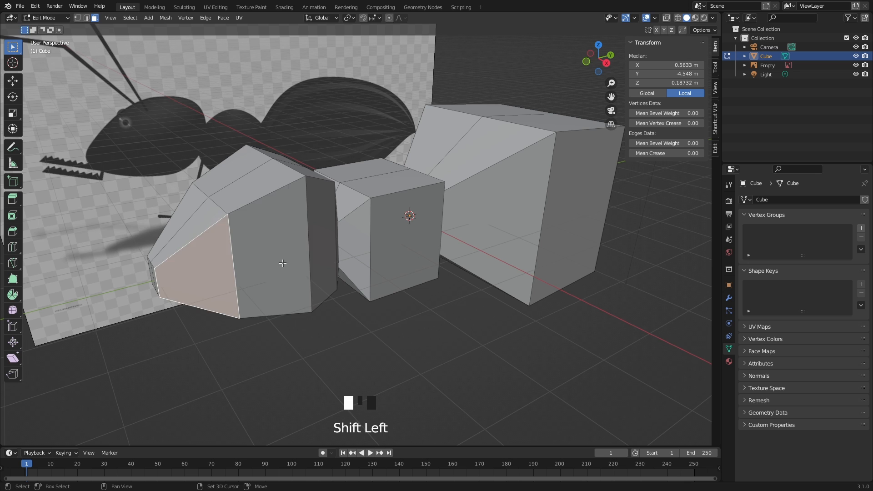
{"action": "left_click", "coordinate": [333, 237], "text": "shift"}
{"action": "middle_click_drag", "start_coordinate": [354, 250], "coordinate": [306, 240]}
{"action": "left_click", "coordinate": [305, 235], "text": "shift"}
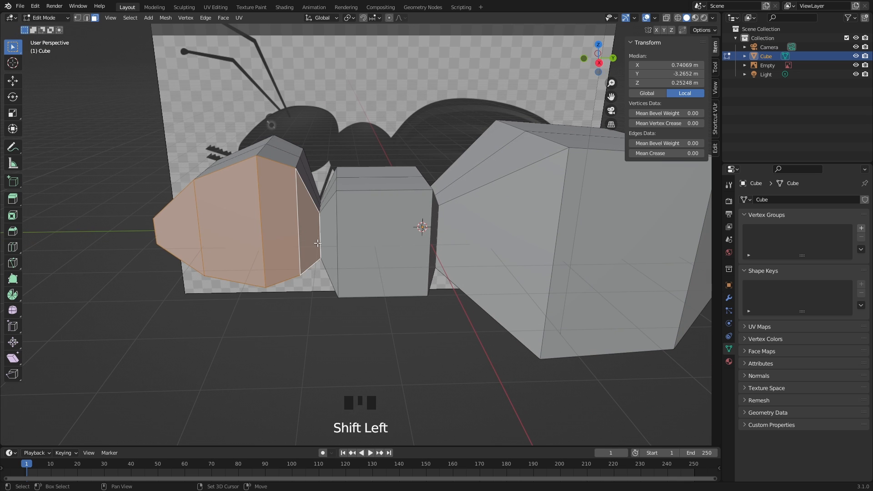
{"action": "left_click", "coordinate": [339, 240], "text": "shift"}
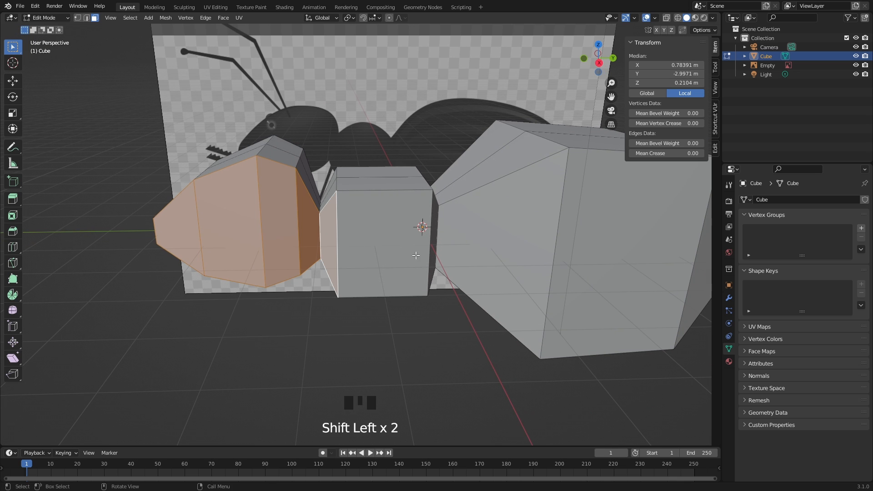
{"action": "middle_click_drag", "start_coordinate": [460, 268], "coordinate": [374, 285], "text": "shift"}
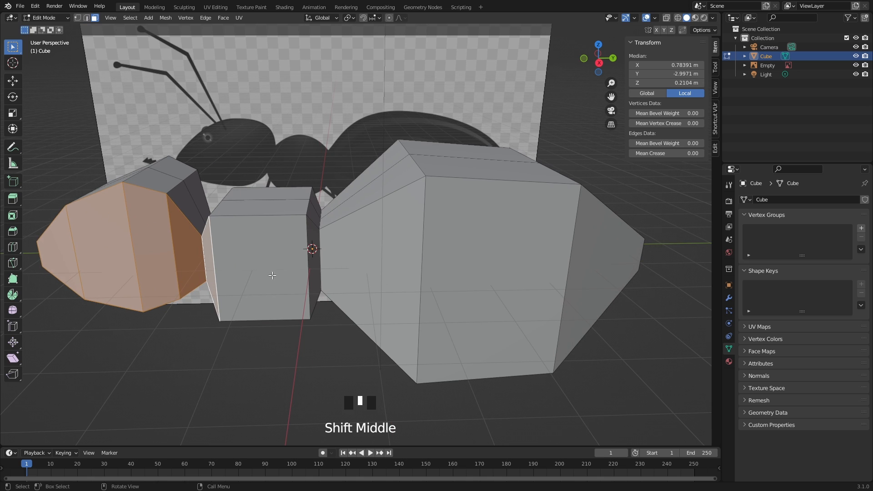
{"action": "left_click", "coordinate": [608, 253], "text": "shift"}
{"action": "mouse_move", "coordinate": [608, 319]}
{"action": "middle_mouse_down"}
{"action": "mouse_move", "coordinate": [511, 253]}
{"action": "mouse_move", "coordinate": [446, 256]}
{"action": "mouse_move", "coordinate": [607, 314]}
{"action": "middle_mouse_up"}
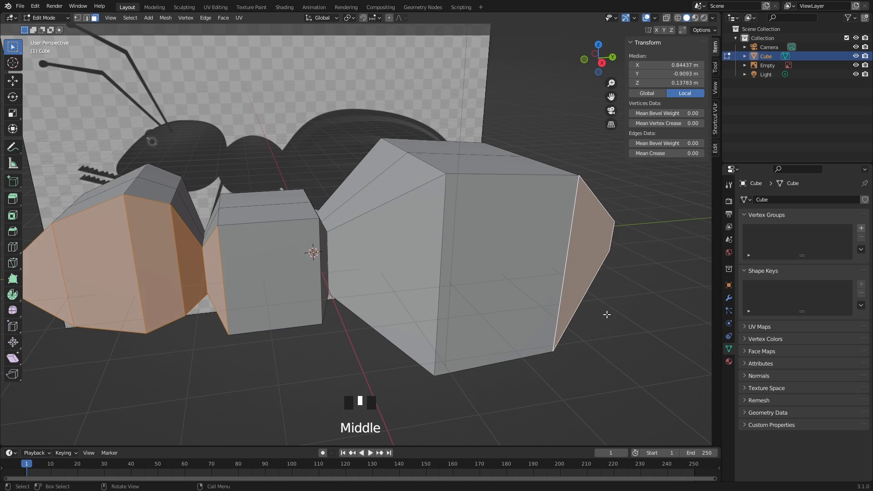
Step: Select the whole strip of side faces from the head's front to the abdomen's rear end as a shortest path
{"action": "left_click", "coordinate": [217, 269]}
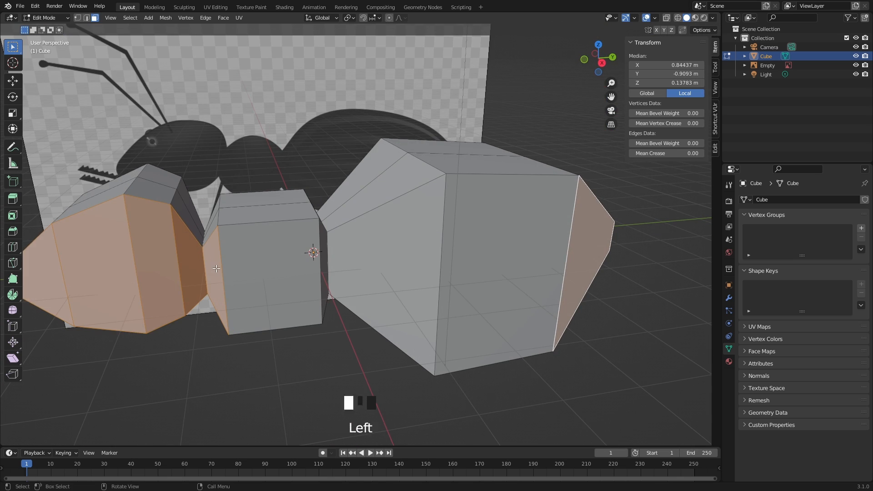
{"action": "left_click", "coordinate": [37, 280]}
{"action": "middle_click_drag", "start_coordinate": [350, 273], "coordinate": [356, 329], "text": "ctrl"}
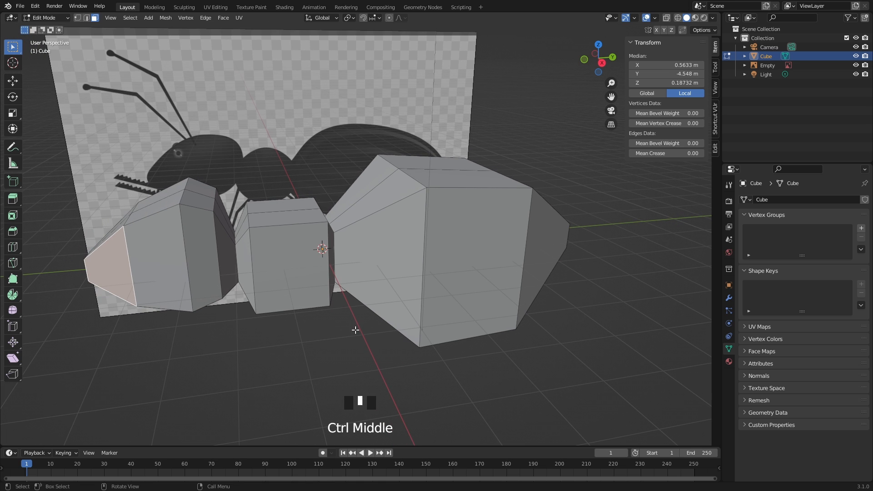
{"action": "left_click", "coordinate": [548, 243], "text": "ctrl"}
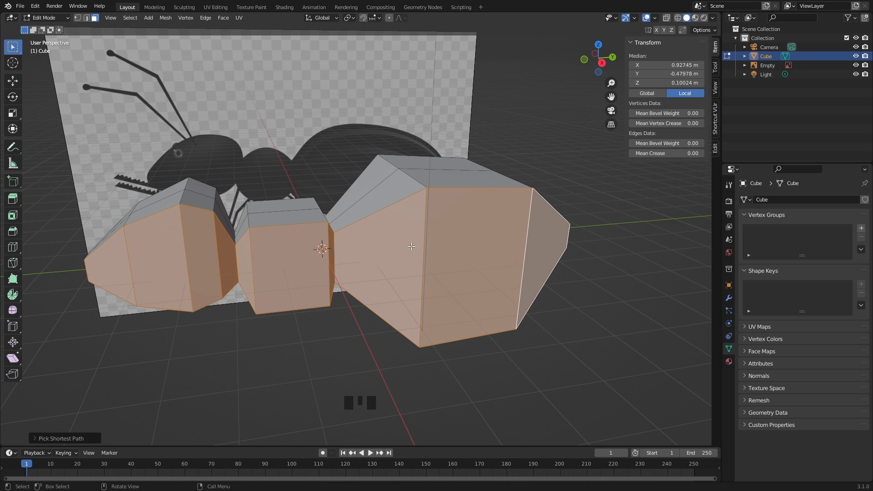
Step: In the right side view with X-ray on, scale the selected side faces along Z to about 0.7
{"action": "key", "text": "KP_3"}
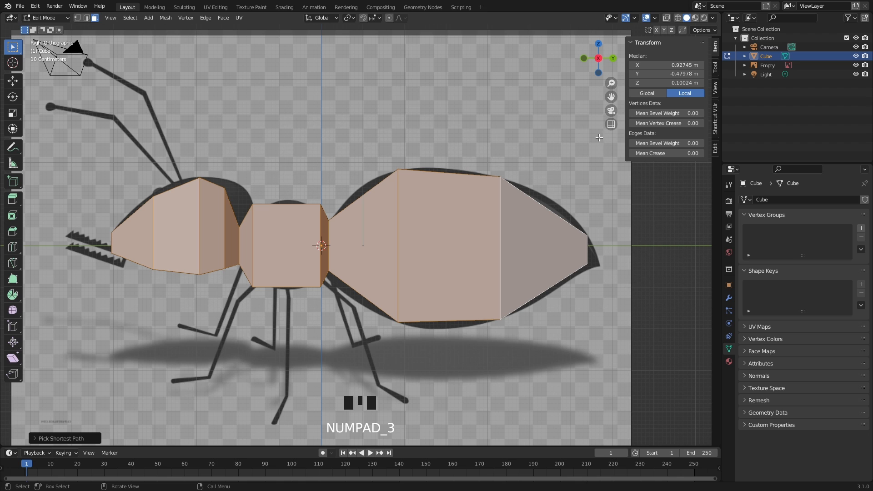
{"action": "left_click", "coordinate": [667, 18]}
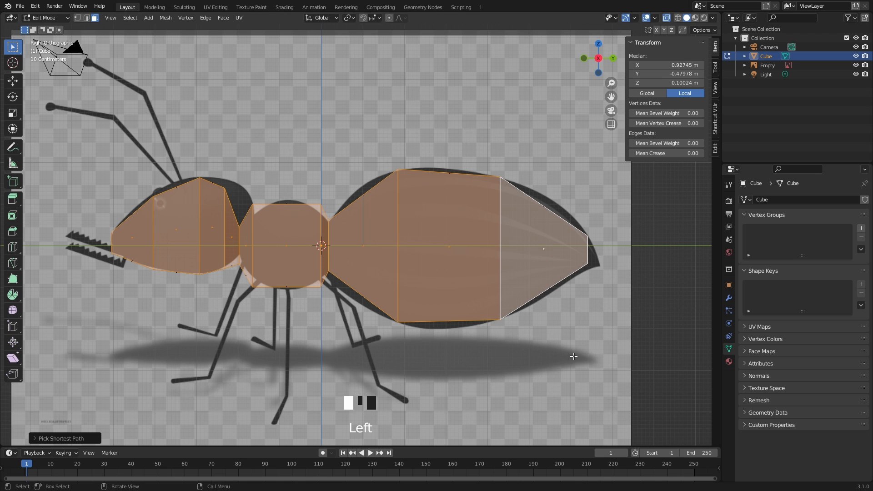
{"action": "key", "text": "s"}
{"action": "key", "text": "z"}
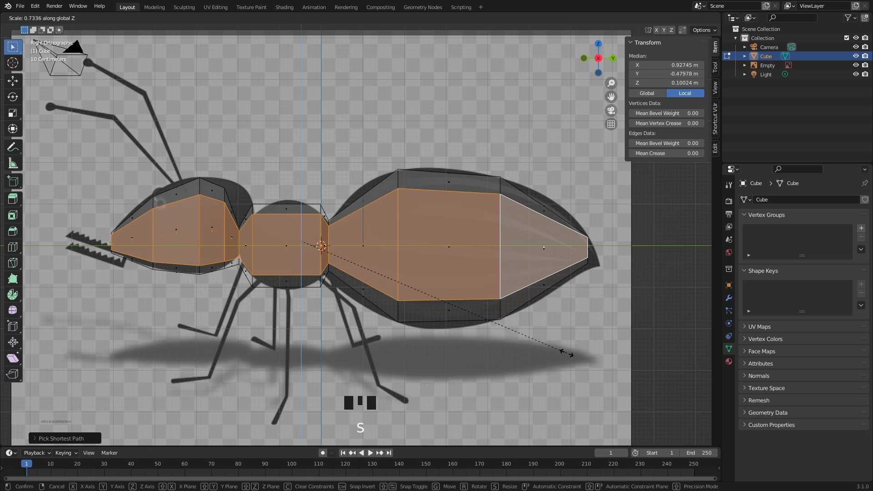
{"action": "left_click", "coordinate": [552, 339]}
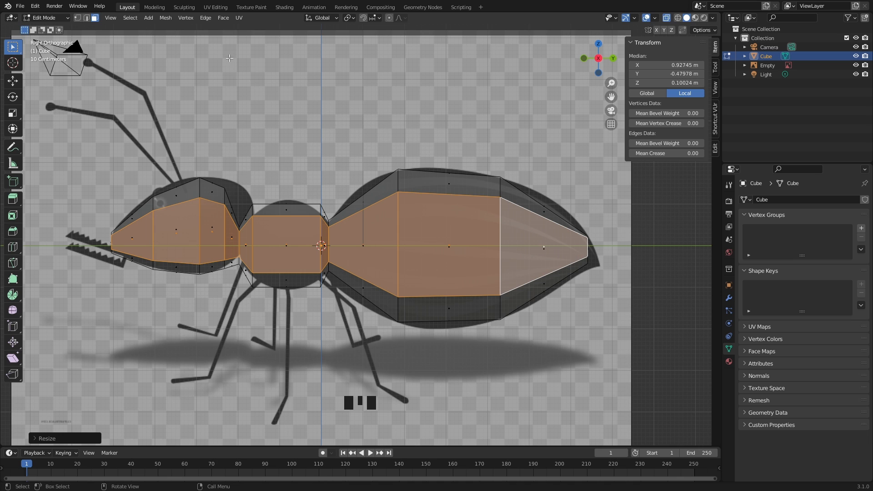
Step: Select the vertical outer edge at the abdomen's rear tip and move it about -0.38 m along Y
{"action": "left_click", "coordinate": [86, 17]}
{"action": "left_click", "coordinate": [587, 246]}
{"action": "left_click", "coordinate": [585, 247]}
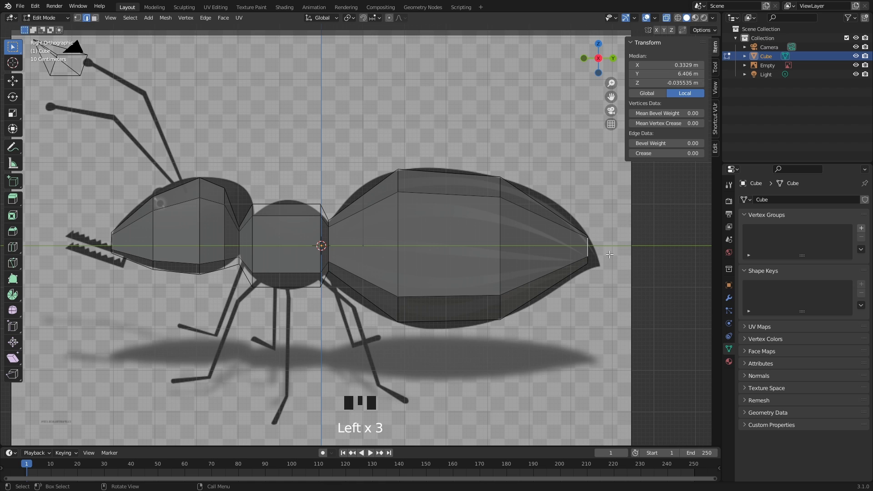
{"action": "key", "text": "g"}
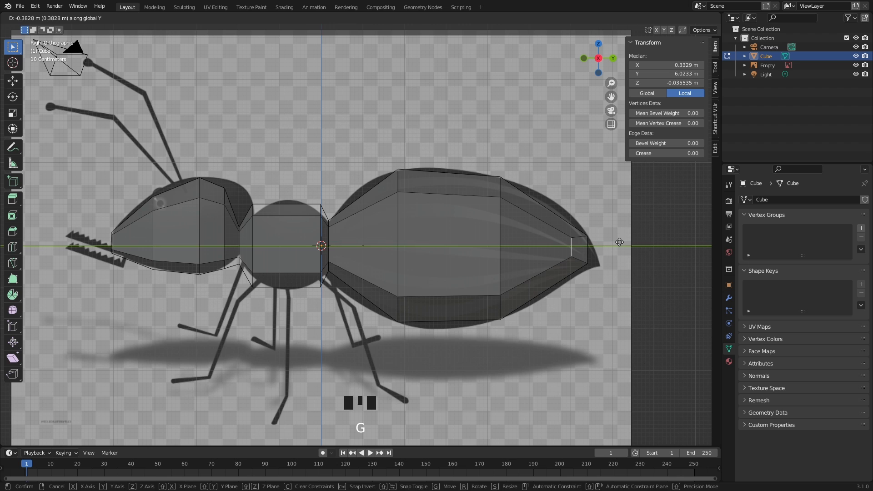
{"action": "left_click", "coordinate": [619, 242]}
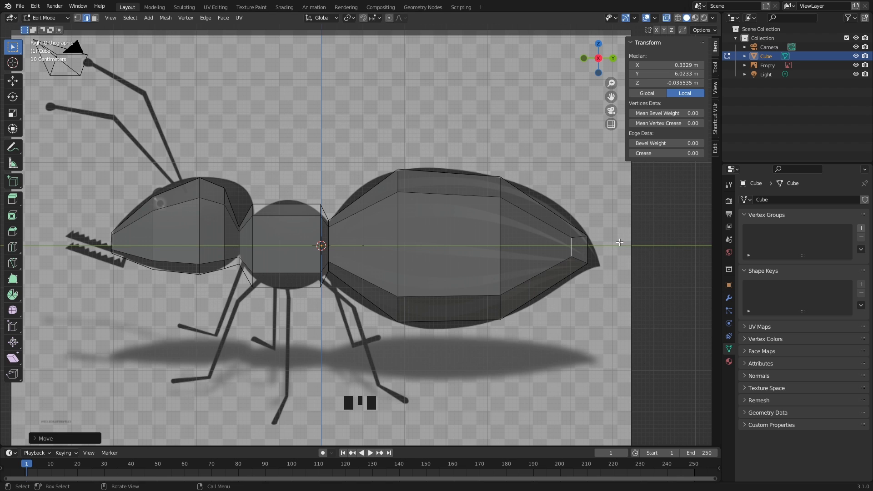
Step: Try moving the far-side vertical edge at the head's front toward the neck, and undo that move
{"action": "left_click", "coordinate": [114, 240]}
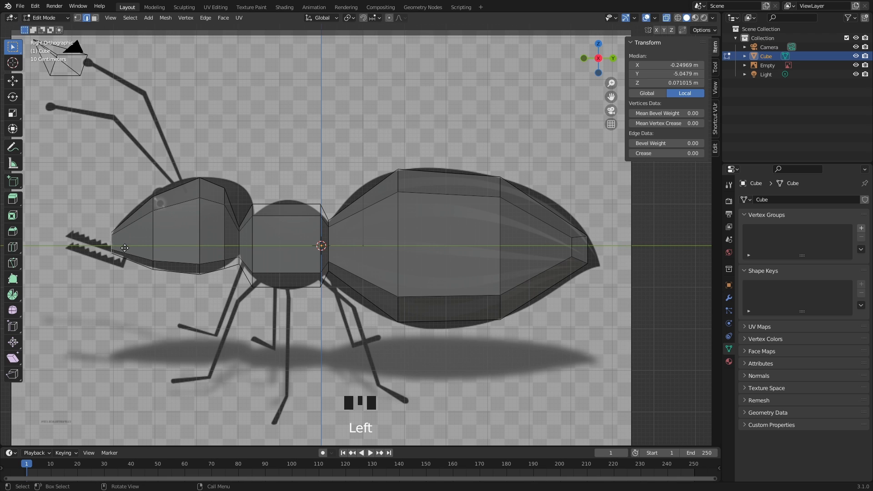
{"action": "key", "text": "g"}
{"action": "left_click", "coordinate": [131, 250]}
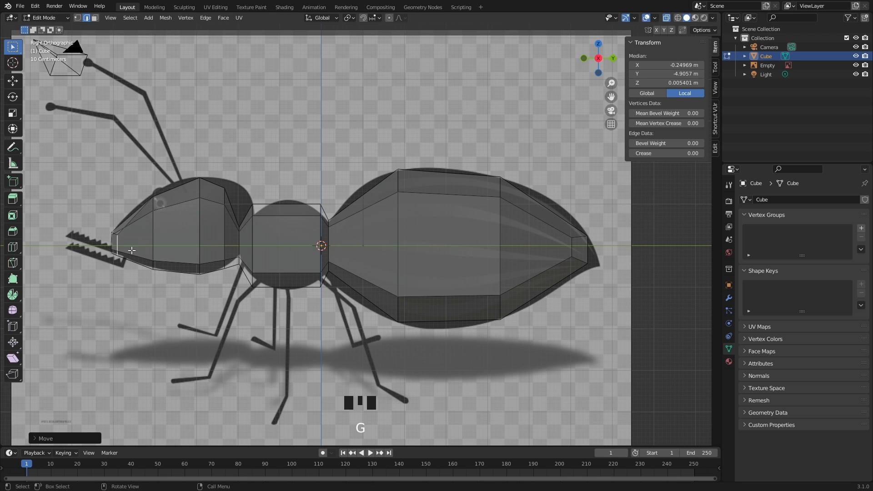
{"action": "middle_click_drag", "start_coordinate": [134, 236], "coordinate": [224, 272]}
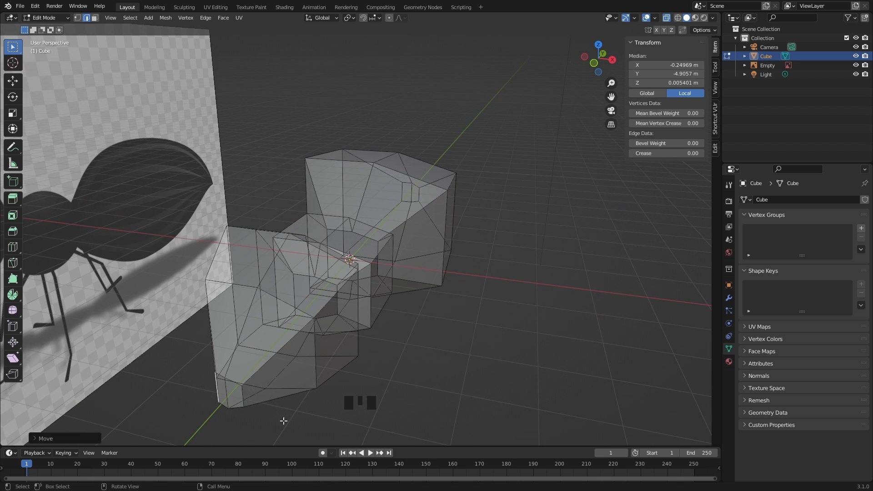
{"action": "key", "text": "ctrl+z"}
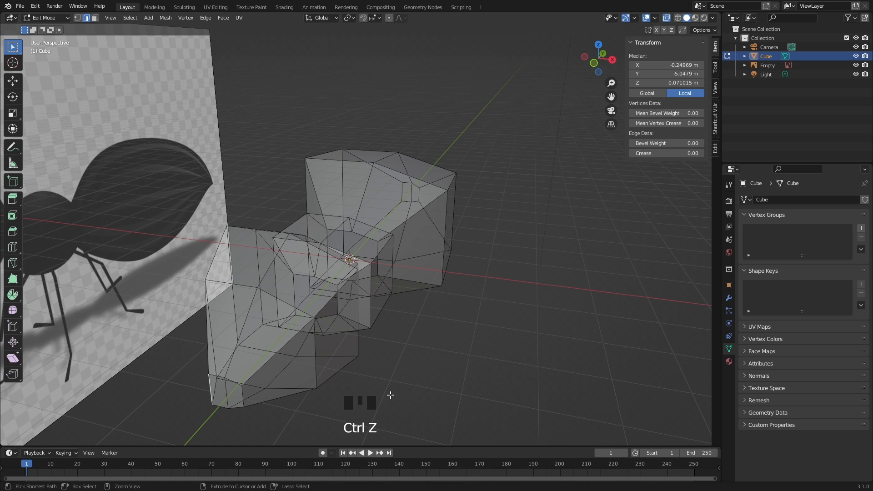
Step: Select the near-side vertical edge at the head's front and move it about 0.34 m along Y
{"action": "left_click", "coordinate": [241, 392]}
{"action": "middle_click_drag", "start_coordinate": [244, 395], "coordinate": [304, 257], "text": "shift"}
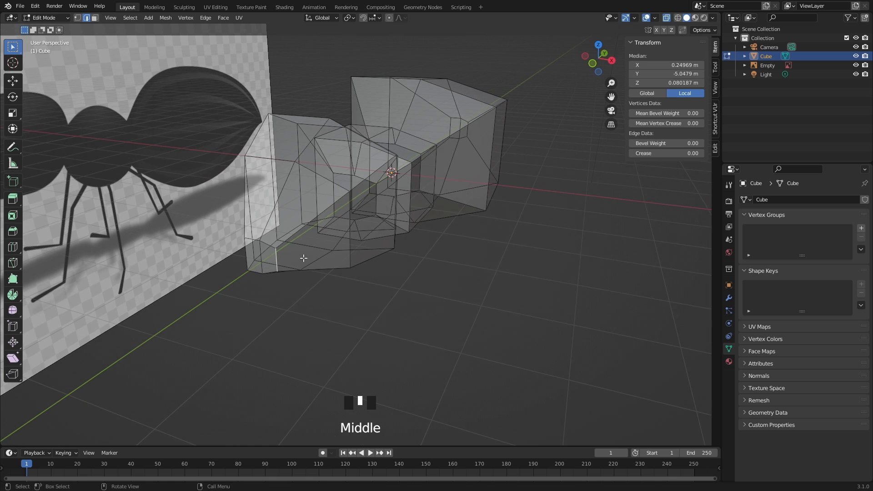
{"action": "key", "text": "KP_3"}
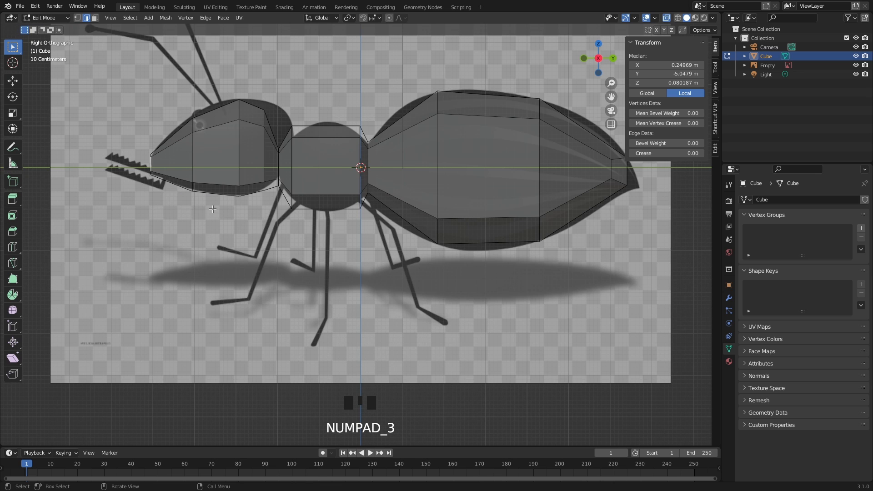
{"action": "key", "text": "g"}
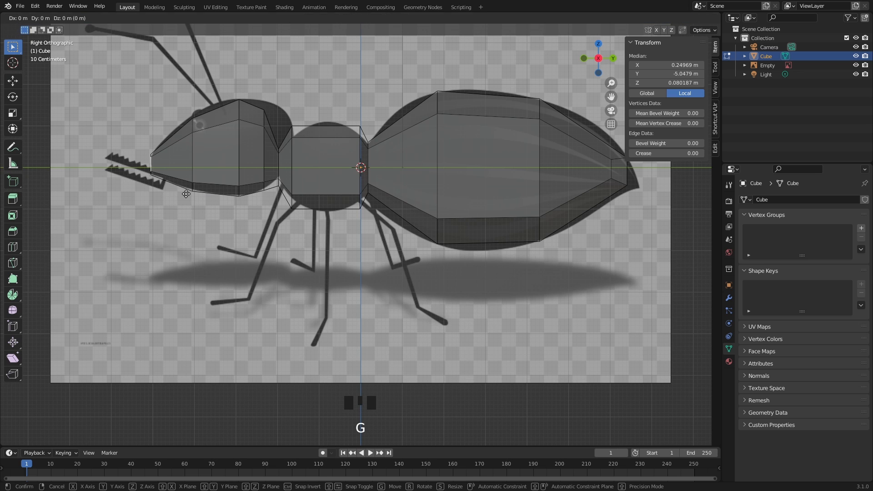
{"action": "key", "text": "y"}
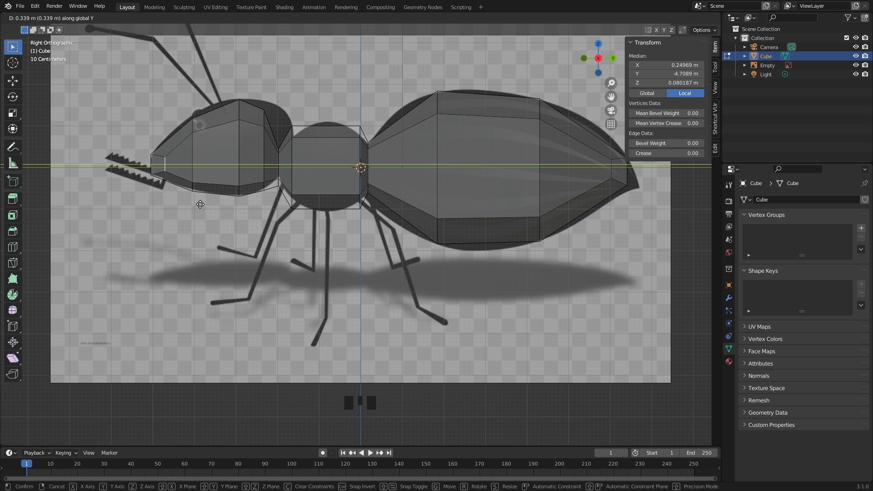
{"action": "left_click", "coordinate": [200, 204]}
Step: Add a centred vertical loop cut around the ant's middle body section and scale it up about 1.18 times
{"action": "middle_click_drag", "start_coordinate": [332, 151], "coordinate": [322, 214], "text": "shift"}
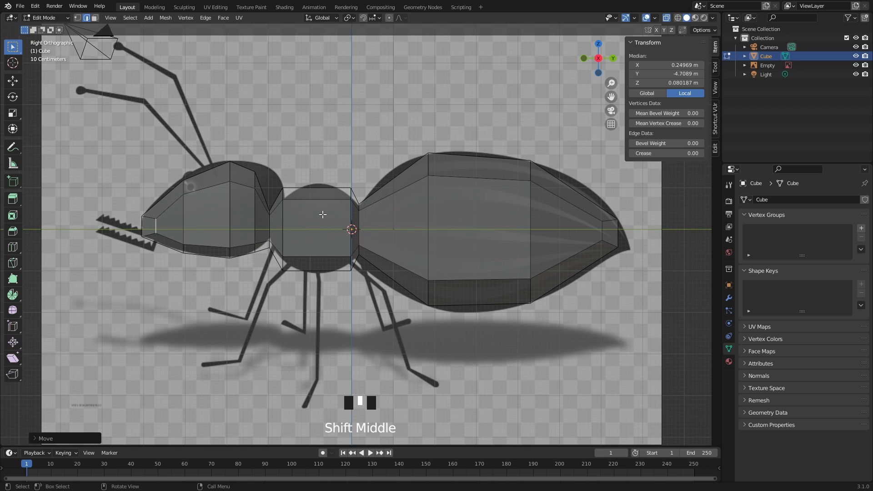
{"action": "key", "text": "ctrl+r"}
{"action": "left_click", "coordinate": [320, 200]}
{"action": "right_click", "coordinate": [322, 204]}
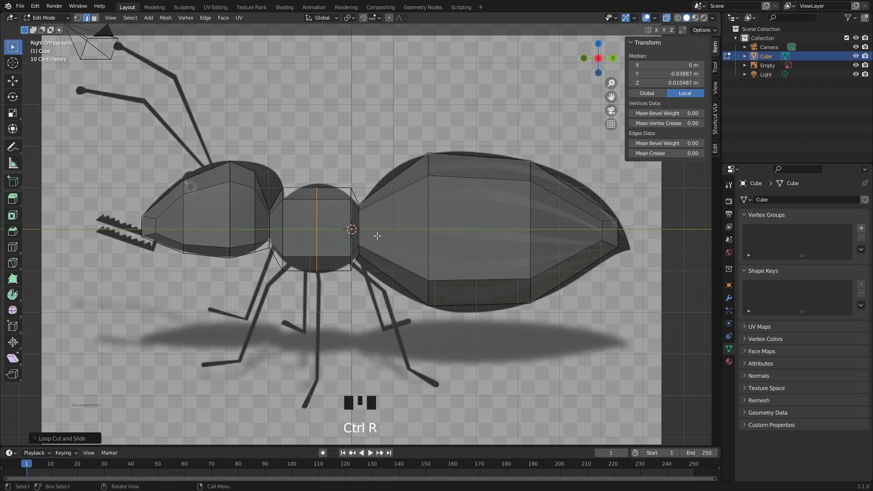
{"action": "key", "text": "s"}
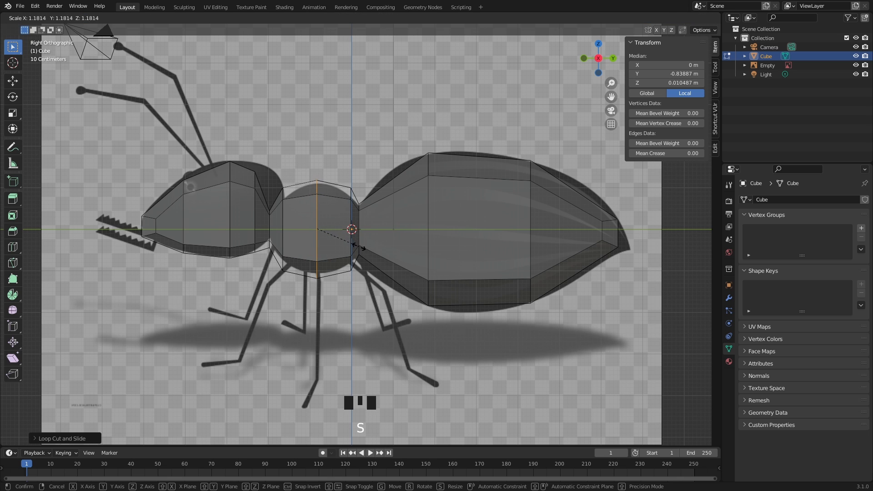
{"action": "left_click", "coordinate": [359, 247]}
Step: Select all vertices of the middle body section, scale it down slightly, and move it about 0.07 m along Y and 0.03 m along Z
{"action": "middle_click_drag", "start_coordinate": [373, 268], "coordinate": [400, 224], "text": "ctrl"}
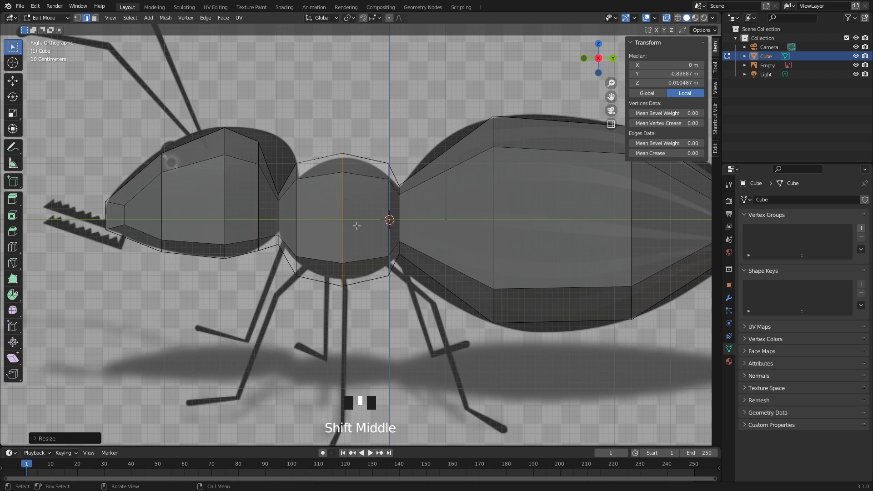
{"action": "left_click", "coordinate": [78, 18]}
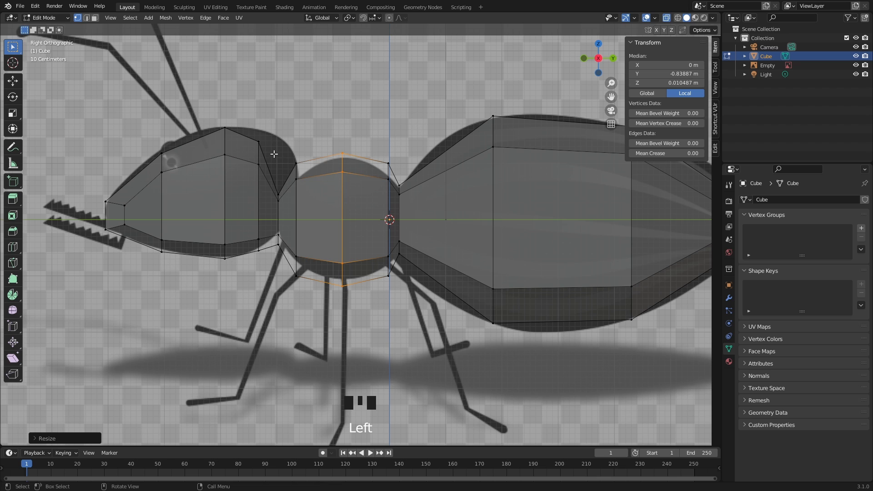
{"action": "left_click_drag", "start_coordinate": [273, 141], "coordinate": [409, 290]}
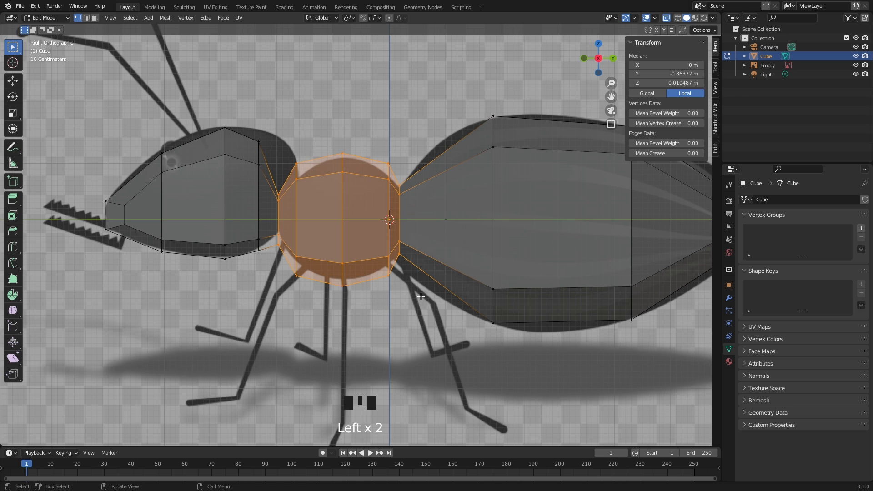
{"action": "key", "text": "s"}
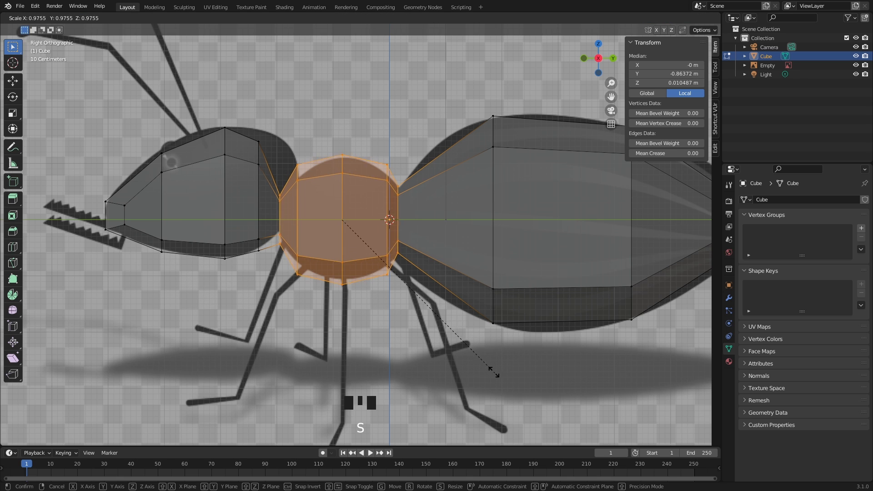
{"action": "left_click", "coordinate": [483, 359]}
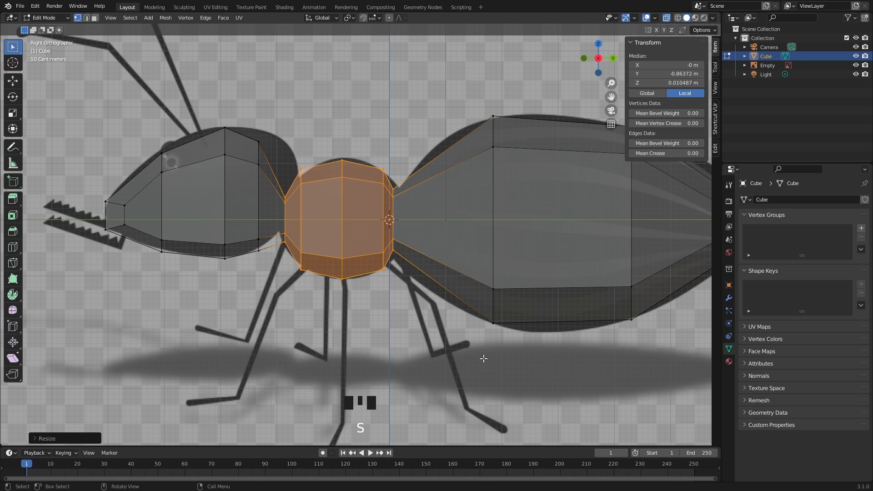
{"action": "key", "text": "g"}
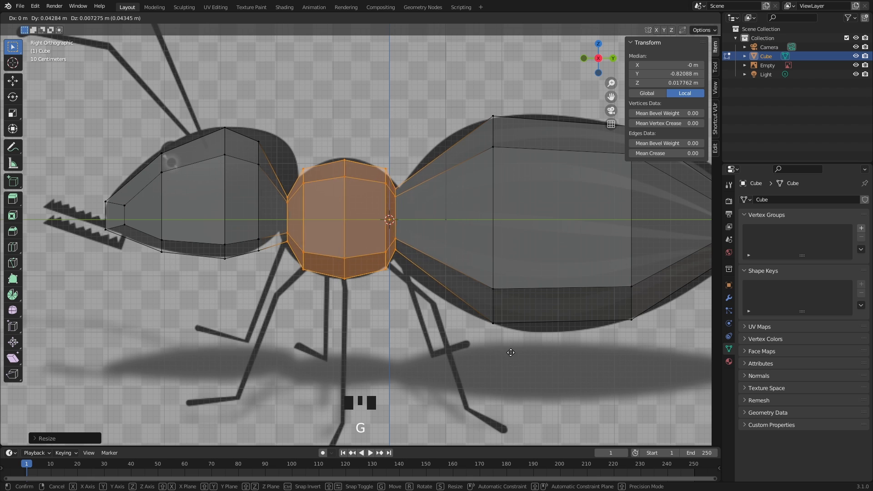
{"action": "left_click", "coordinate": [521, 340]}
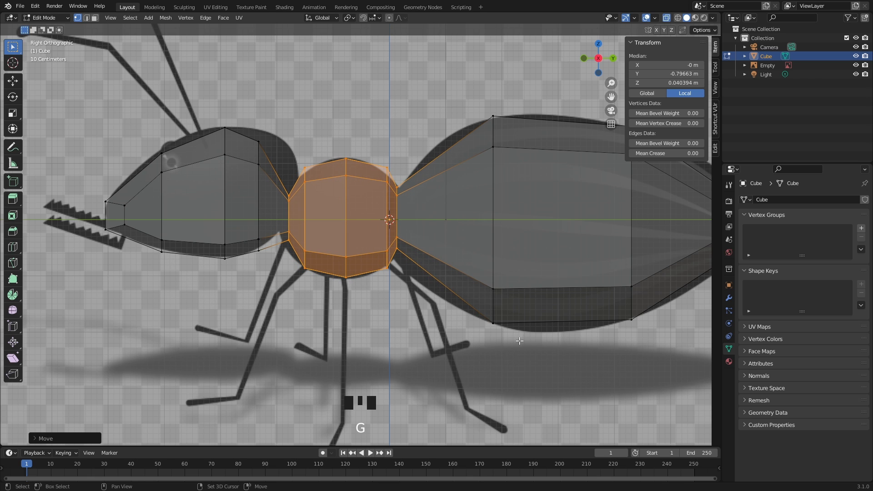
Step: Move the head's rear vertex loop about 0.16 m along Y and 0.12 m along Z, and its middle loop about -0.02 m along Y
{"action": "left_click_drag", "start_coordinate": [246, 120], "coordinate": [272, 255]}
{"action": "key", "text": "g"}
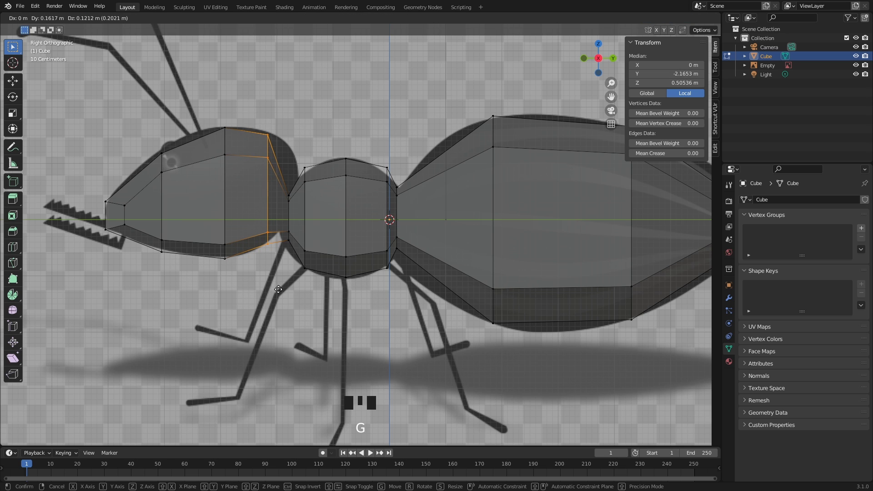
{"action": "left_click", "coordinate": [278, 289]}
{"action": "left_click_drag", "start_coordinate": [200, 117], "coordinate": [246, 288]}
{"action": "key", "text": "g"}
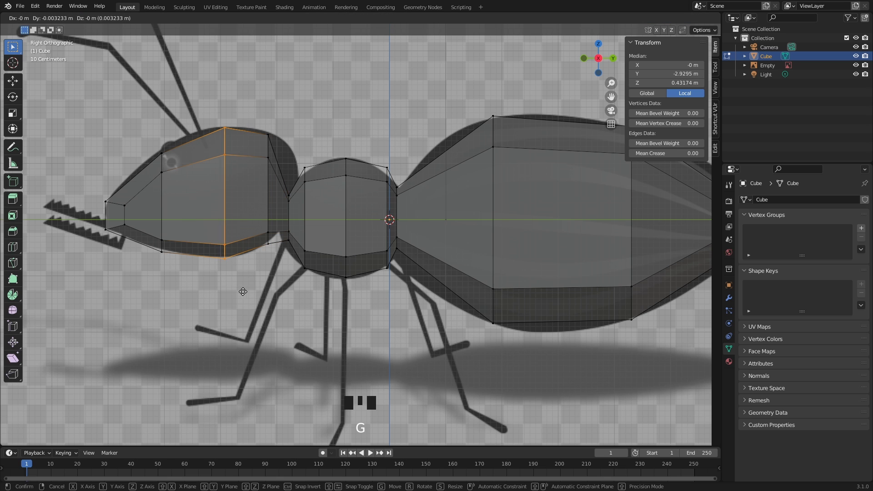
{"action": "left_click", "coordinate": [235, 288]}
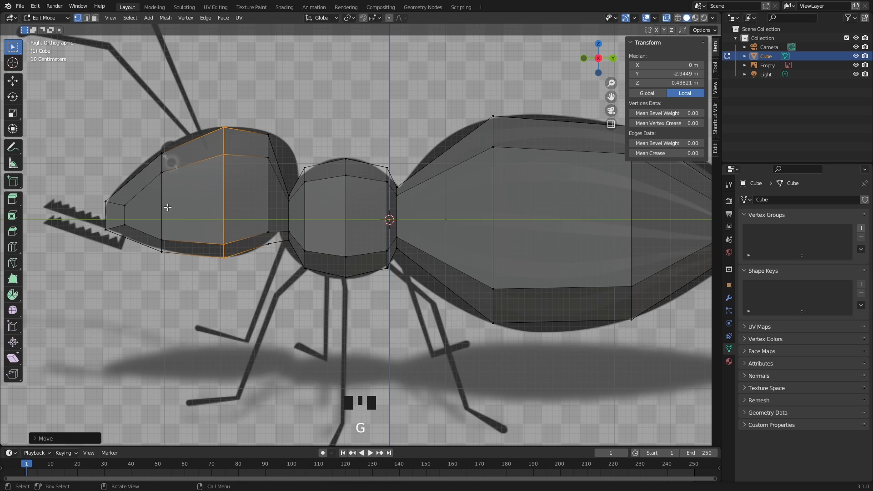
Step: Nudge the head's front vertex loop slightly rearward and upward, and move the snout-tip vertices about 0.04 m along both Y and Z
{"action": "left_click_drag", "start_coordinate": [143, 138], "coordinate": [177, 301]}
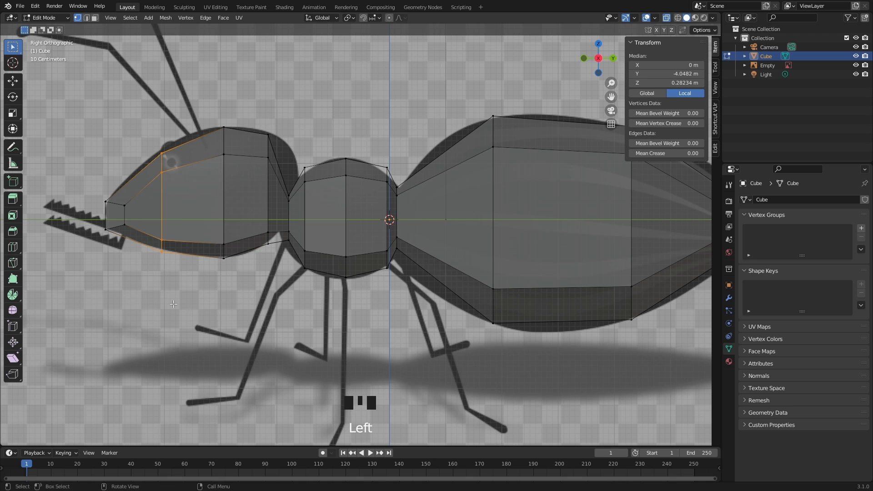
{"action": "key", "text": "g"}
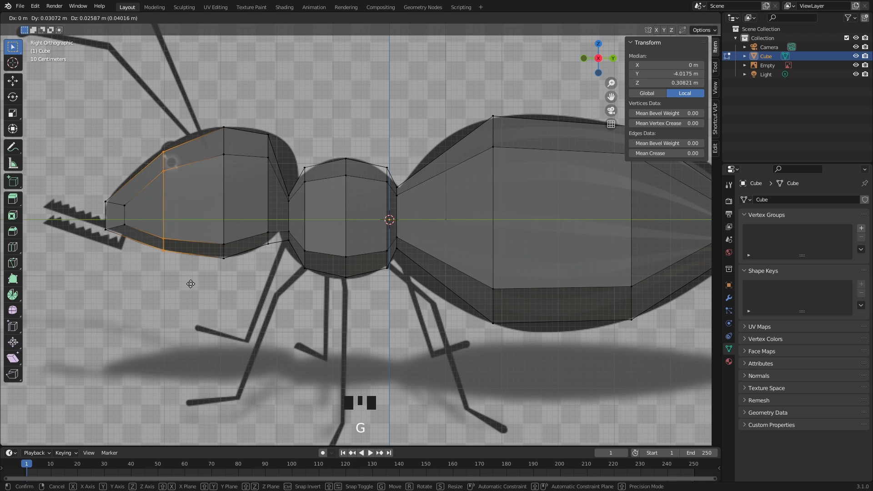
{"action": "left_click", "coordinate": [192, 276]}
{"action": "left_click_drag", "start_coordinate": [78, 168], "coordinate": [145, 258]}
{"action": "key", "text": "g"}
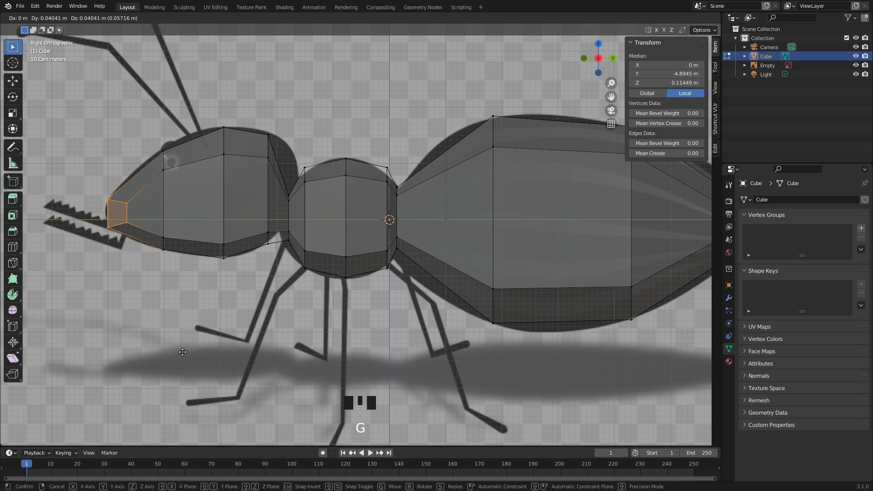
{"action": "left_click", "coordinate": [183, 352]}
Step: In the front view with X-ray on, select every face on the body's negative X half and delete those faces
{"action": "middle_click_drag", "start_coordinate": [273, 236], "coordinate": [391, 266]}
{"action": "left_click", "coordinate": [647, 18]}
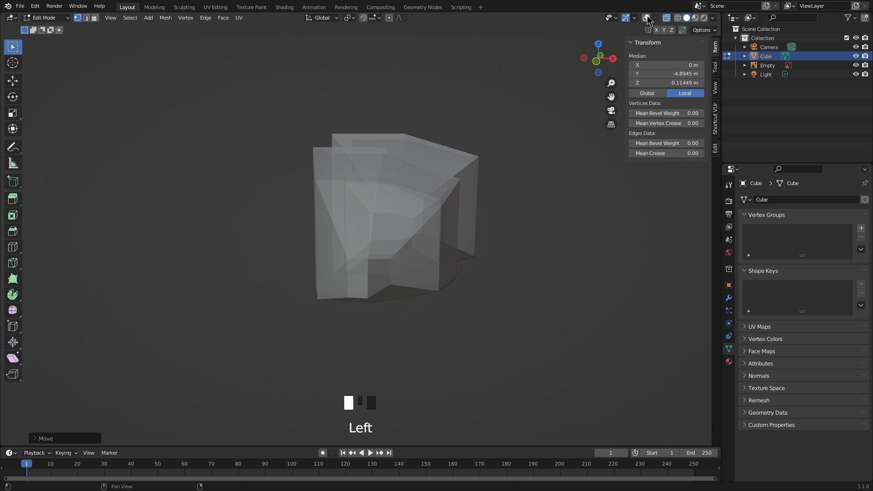
{"action": "left_click", "coordinate": [647, 19]}
{"action": "left_click", "coordinate": [667, 18]}
{"action": "middle_click_drag", "start_coordinate": [419, 221], "coordinate": [351, 202]}
{"action": "key", "text": "KP_1"}
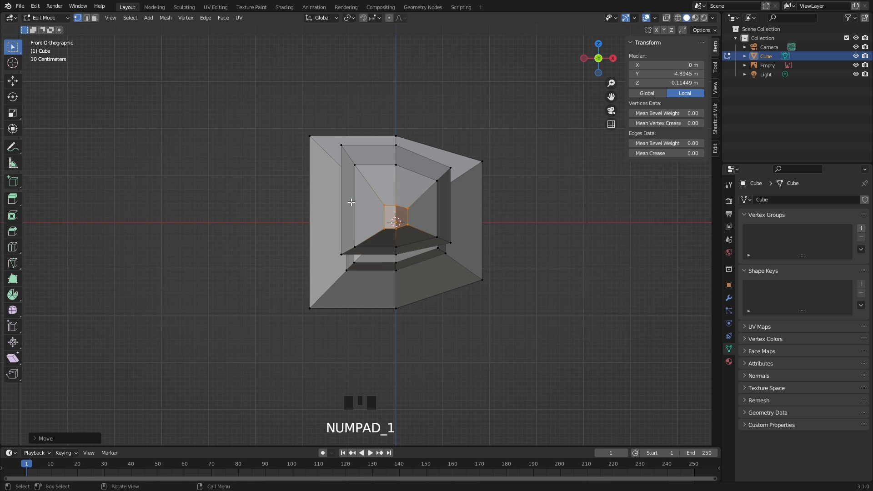
{"action": "left_click", "coordinate": [95, 19]}
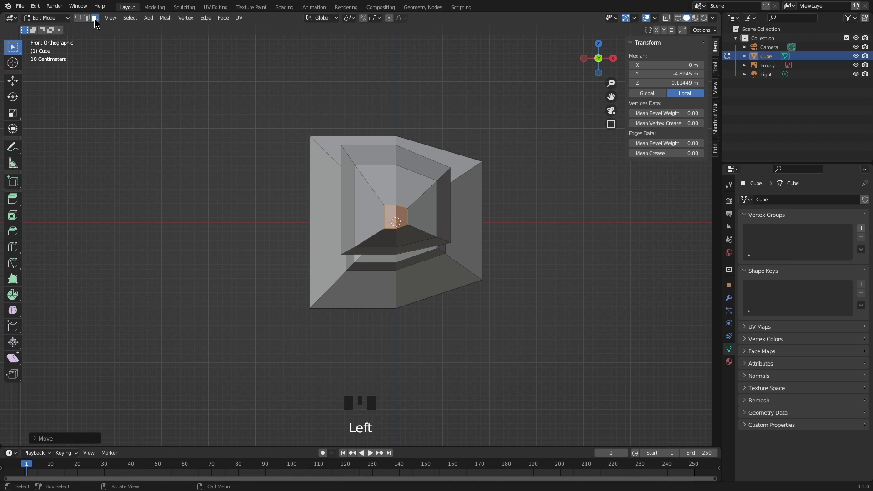
{"action": "left_click", "coordinate": [667, 17]}
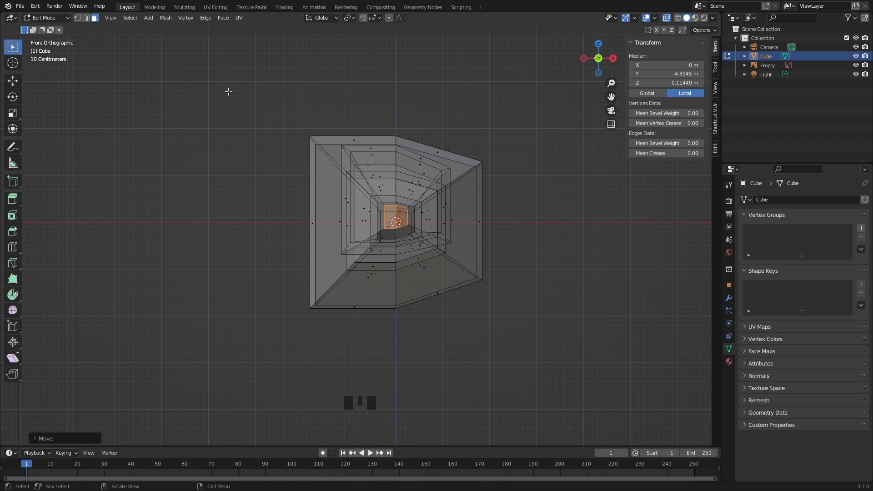
{"action": "left_click_drag", "start_coordinate": [234, 76], "coordinate": [275, 189]}
{"action": "left_click_drag", "start_coordinate": [246, 69], "coordinate": [393, 395]}
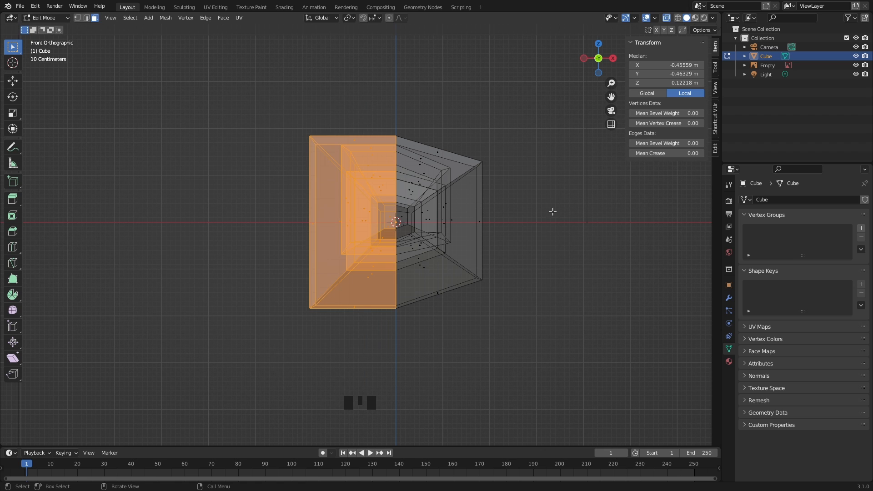
{"action": "key", "text": "x"}
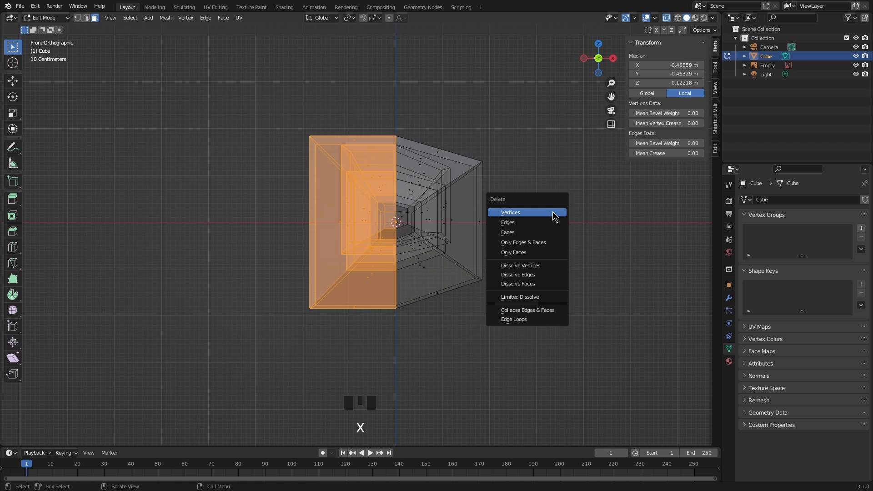
{"action": "left_click", "coordinate": [528, 235]}
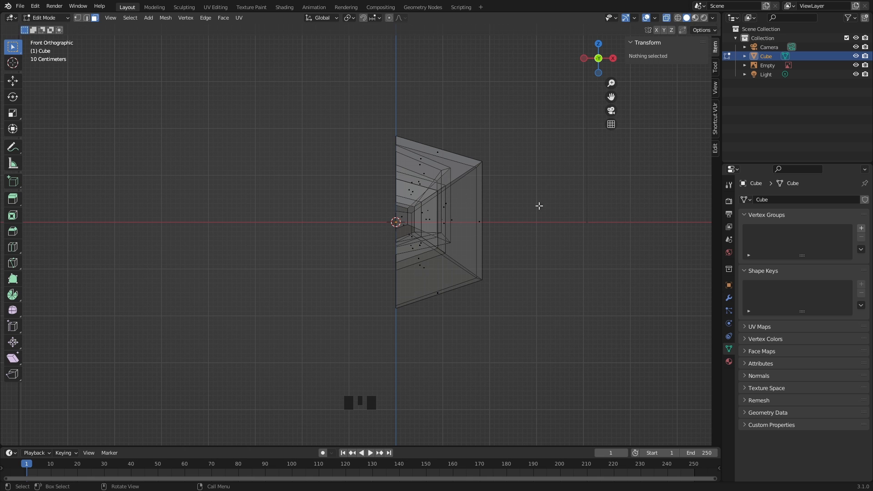
Step: Add a centred horizontal loop cut running lengthwise along the side of the remaining body half
{"action": "middle_click_drag", "start_coordinate": [555, 186], "coordinate": [480, 199]}
{"action": "key", "text": "ctrl+r"}
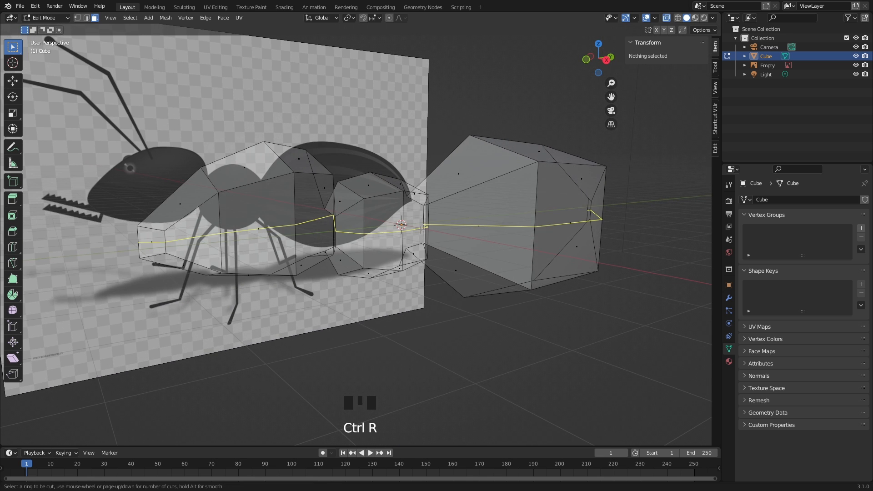
{"action": "left_click", "coordinate": [420, 230]}
{"action": "right_click", "coordinate": [420, 229]}
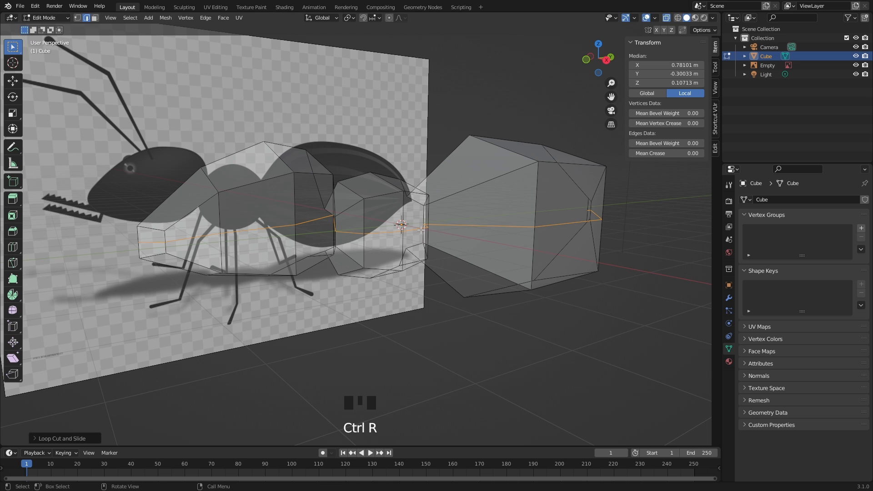
Step: Deselect the lengthwise loop's edges at the snout and the abdomen's rear tip, and move the remaining loop about 0.20 m outward along X
{"action": "left_click", "coordinate": [148, 244], "text": "shift"}
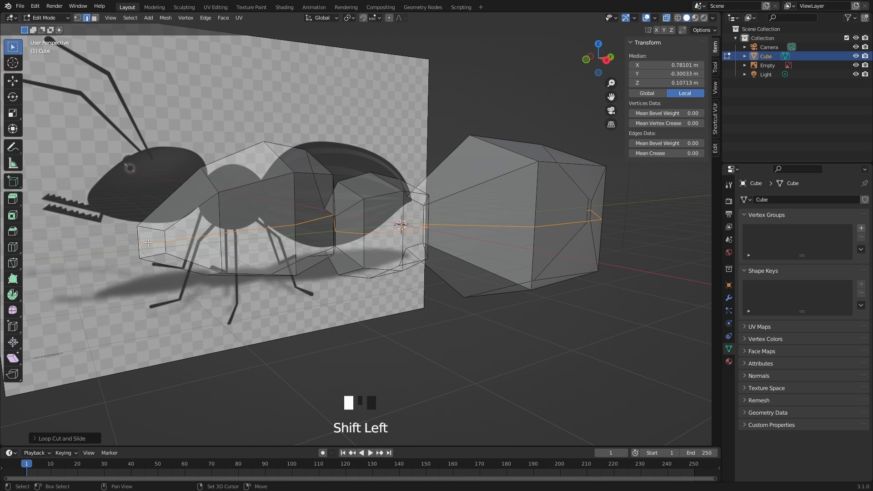
{"action": "middle_click_drag", "start_coordinate": [538, 299], "coordinate": [543, 221]}
{"action": "left_click", "coordinate": [480, 214], "text": "shift"}
{"action": "scroll", "coordinate": [473, 227], "scroll_direction": "down", "scroll_amount": 2}
{"action": "mouse_move", "coordinate": [473, 226]}
{"action": "middle_mouse_down"}
{"action": "mouse_move", "coordinate": [452, 247]}
{"action": "mouse_move", "coordinate": [471, 234]}
{"action": "middle_mouse_up"}
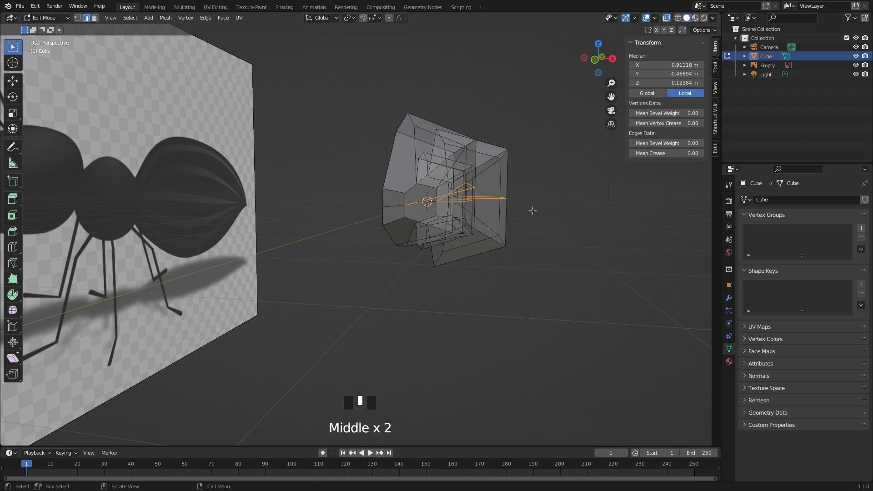
{"action": "key", "text": "g"}
{"action": "key", "text": "x"}
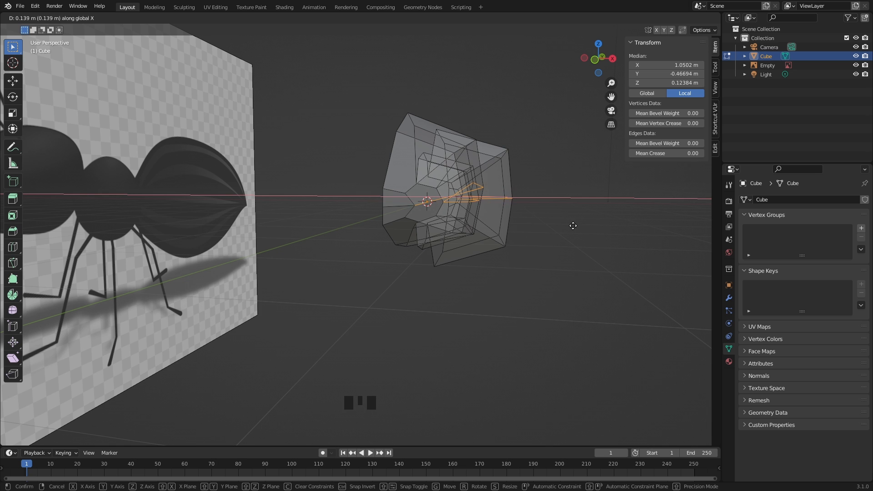
{"action": "left_click", "coordinate": [598, 236]}
{"action": "middle_click_drag", "start_coordinate": [597, 236], "coordinate": [574, 248]}
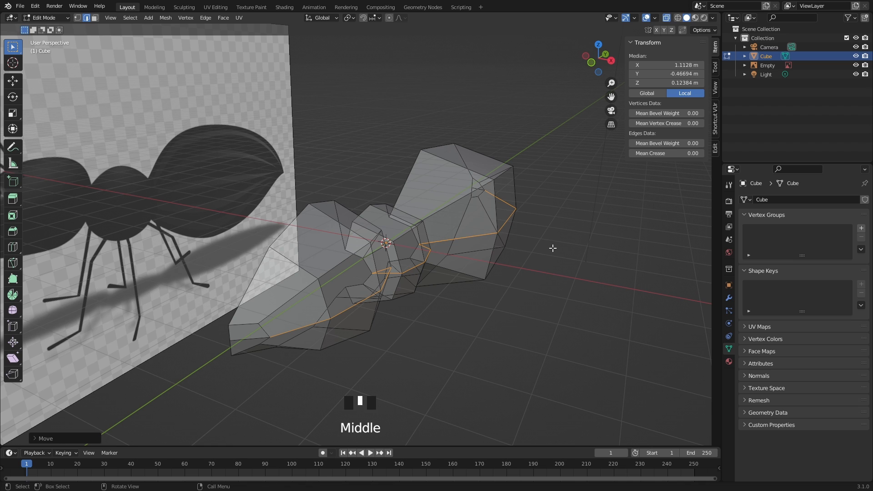
Step: Switch to Object Mode with X-ray off and add a Mirror modifier on the X axis to the half body
{"action": "key", "text": "Tab"}
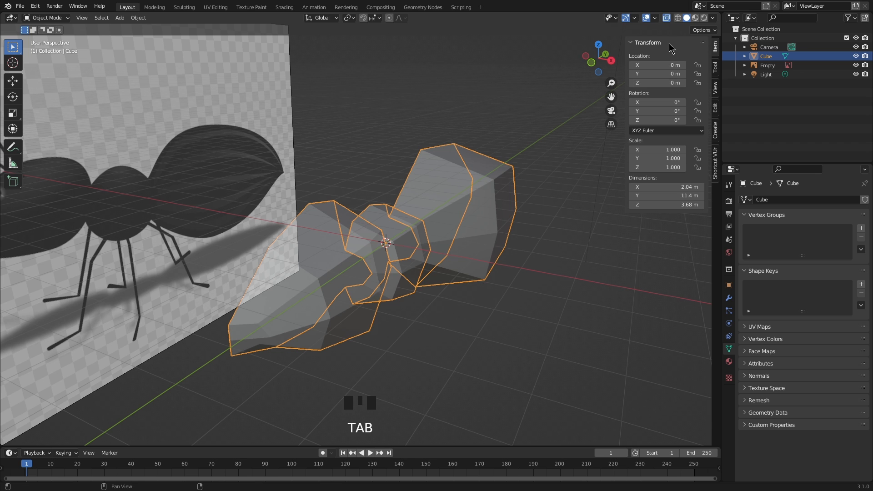
{"action": "left_click", "coordinate": [667, 17]}
{"action": "middle_click_drag", "start_coordinate": [436, 197], "coordinate": [427, 225]}
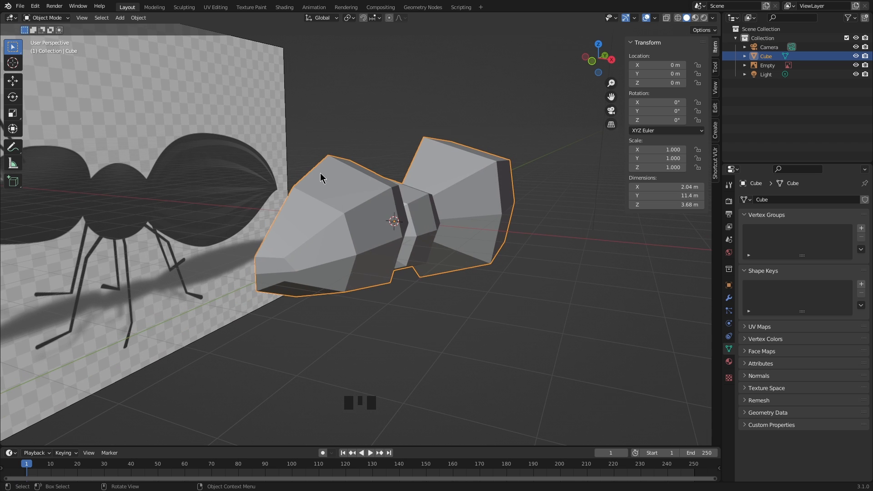
{"action": "left_click", "coordinate": [729, 299]}
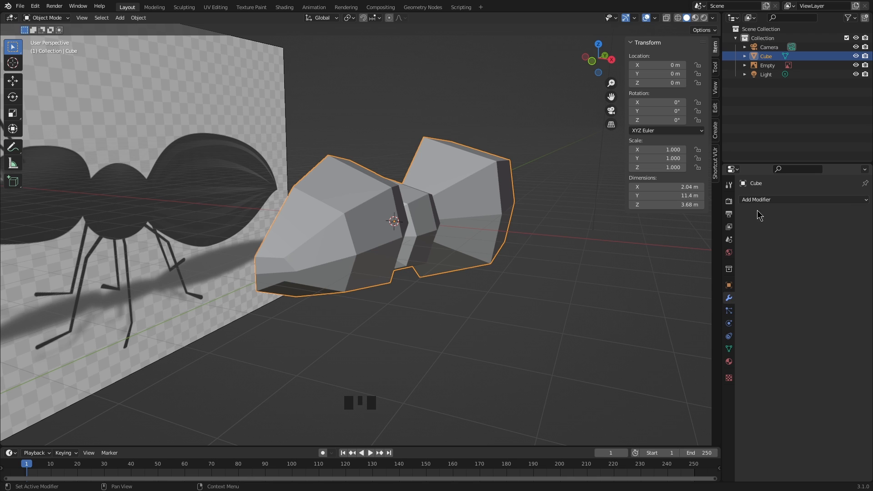
{"action": "left_click", "coordinate": [784, 199]}
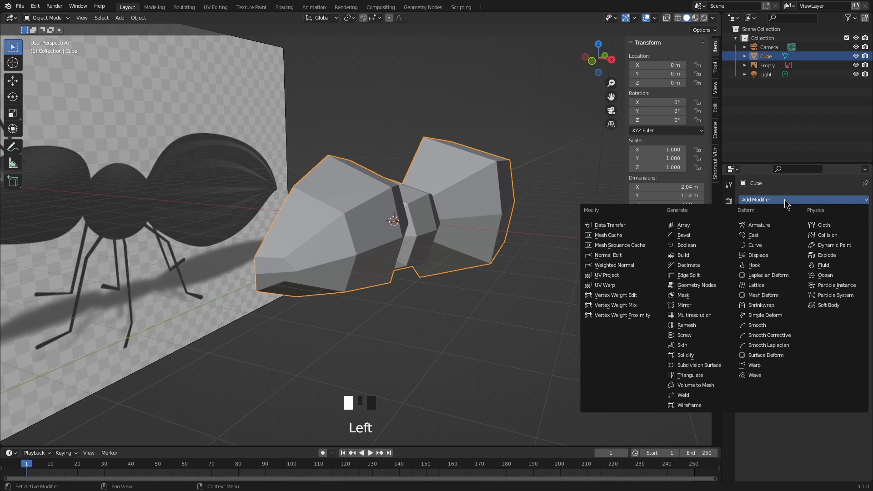
{"action": "left_click", "coordinate": [723, 309]}
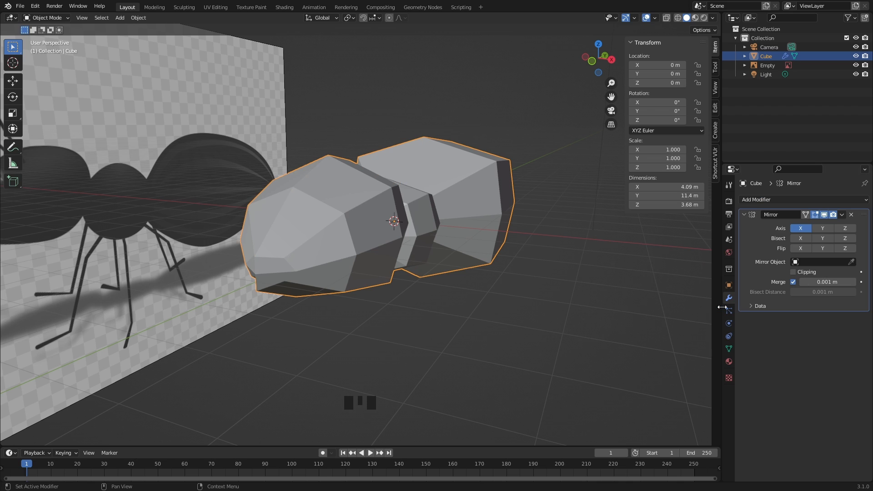
{"action": "middle_click_drag", "start_coordinate": [529, 232], "coordinate": [522, 211]}
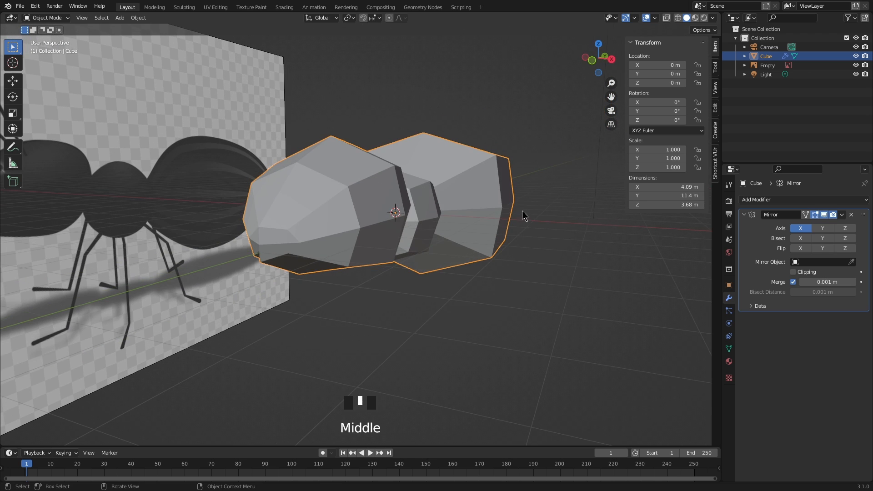
Step: In Edit Mode, try moving the centre edge at the head's upper front off the mirror seam, and enable Clipping on the Mirror modifier
{"action": "key", "text": "Tab"}
{"action": "middle_click_drag", "start_coordinate": [268, 215], "coordinate": [214, 109]}
{"action": "left_click", "coordinate": [309, 227]}
{"action": "key", "text": "g"}
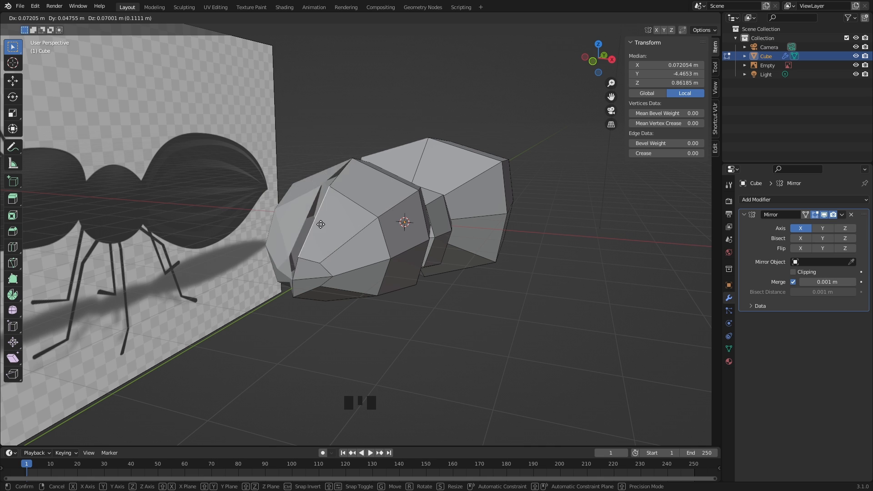
{"action": "key", "text": "Escape"}
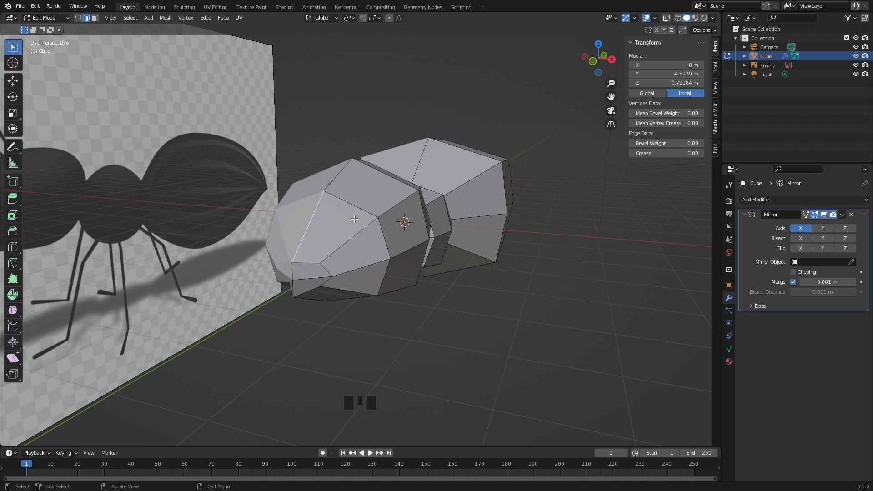
{"action": "left_click", "coordinate": [794, 273]}
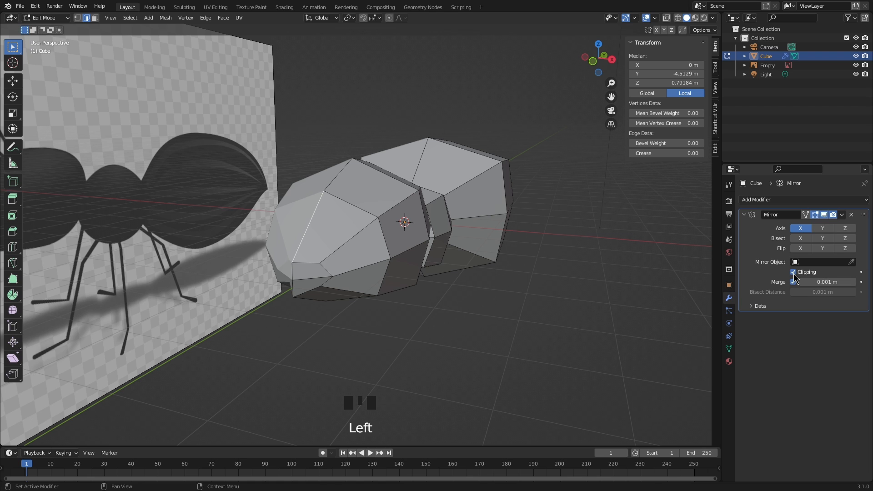
Step: Try moving the head's upper front centre edge and its neighbouring side edge against the mirror seam with Clipping enabled
{"action": "key", "text": "g"}
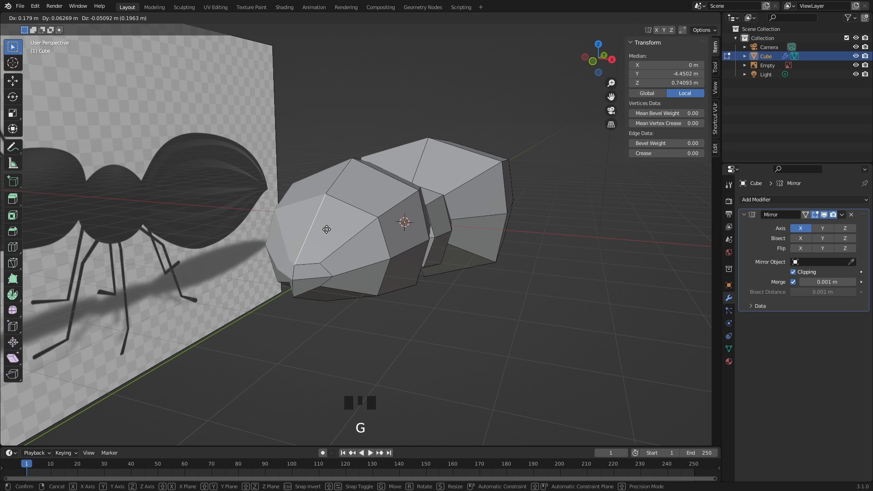
{"action": "left_click", "coordinate": [330, 226]}
{"action": "left_click", "coordinate": [378, 219]}
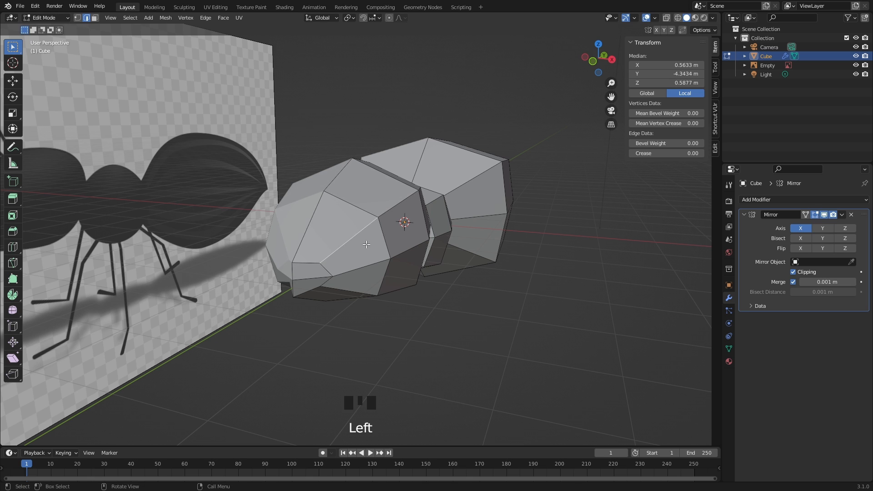
{"action": "key", "text": "g"}
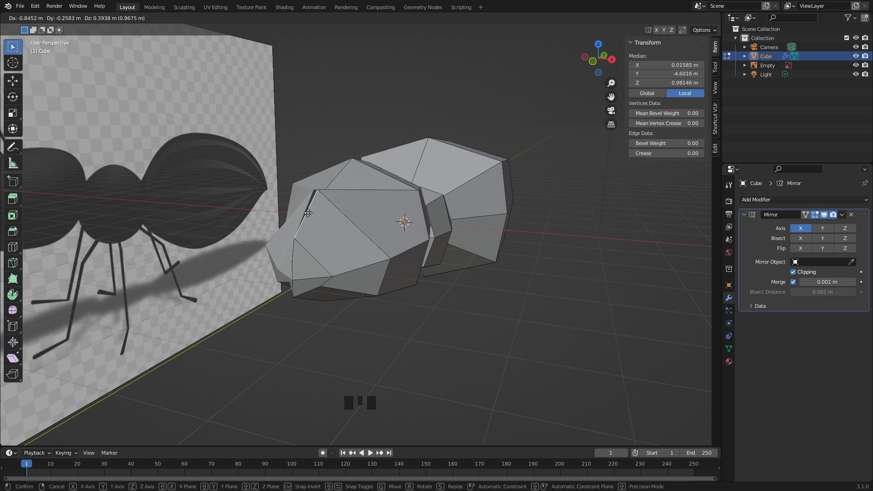
{"action": "left_click", "coordinate": [399, 283]}
Step: Switch to Object Mode and scale the whole body to about 0.83 along the X axis
{"action": "middle_click_drag", "start_coordinate": [399, 283], "coordinate": [402, 256]}
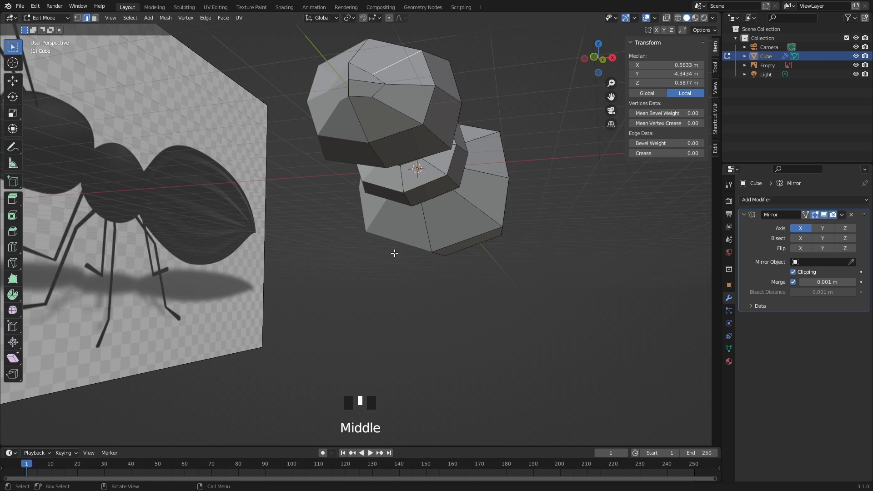
{"action": "key", "text": "KP_3"}
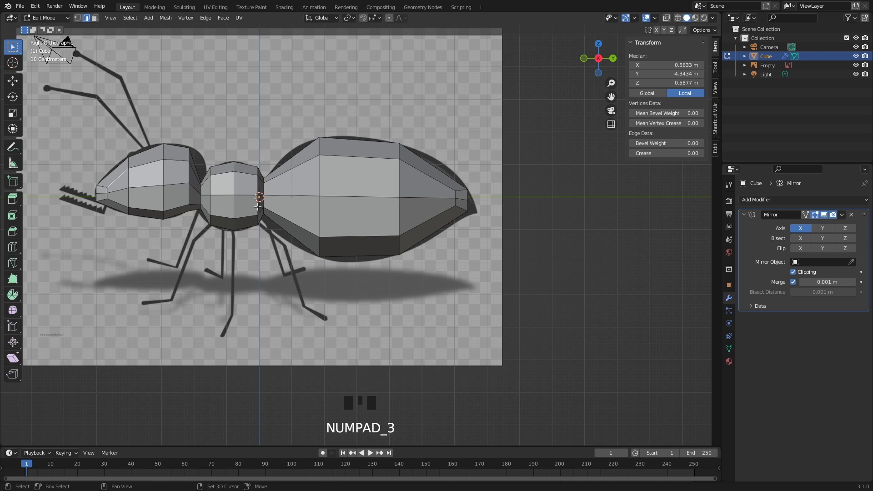
{"action": "key", "text": "KP_1"}
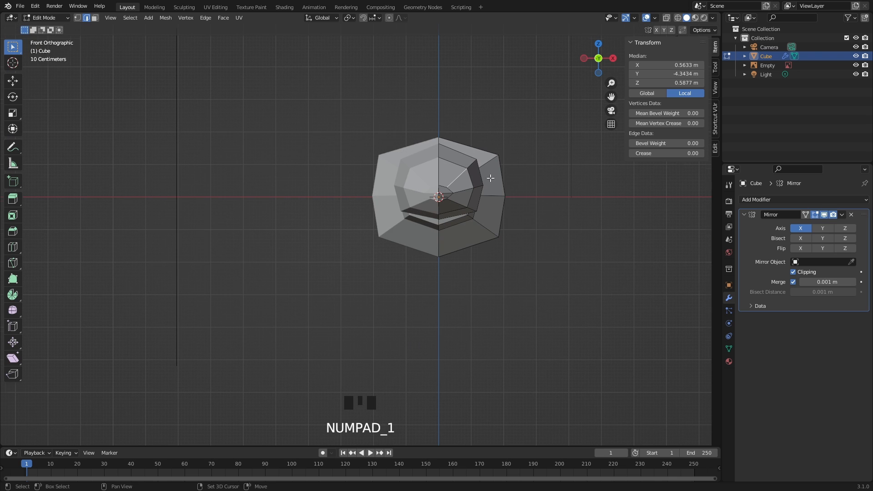
{"action": "middle_click_drag", "start_coordinate": [489, 178], "coordinate": [406, 214], "text": "shift"}
{"action": "key", "text": "Tab"}
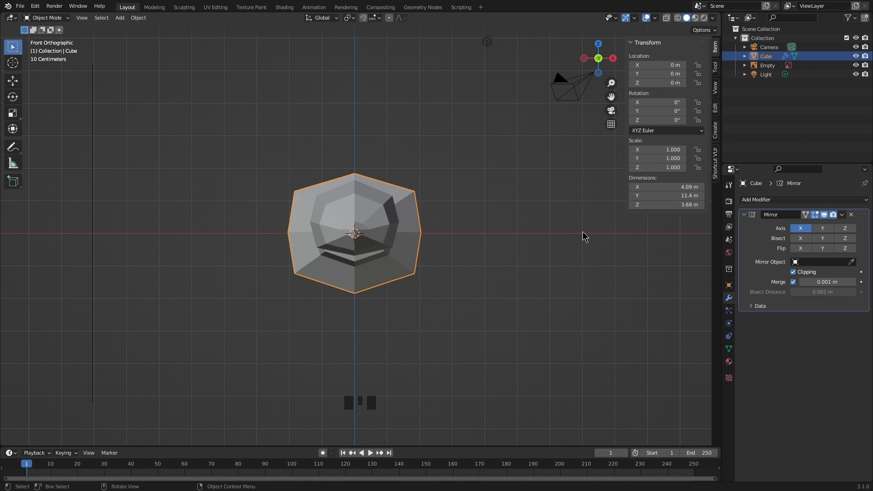
{"action": "key", "text": "s"}
{"action": "key", "text": "x"}
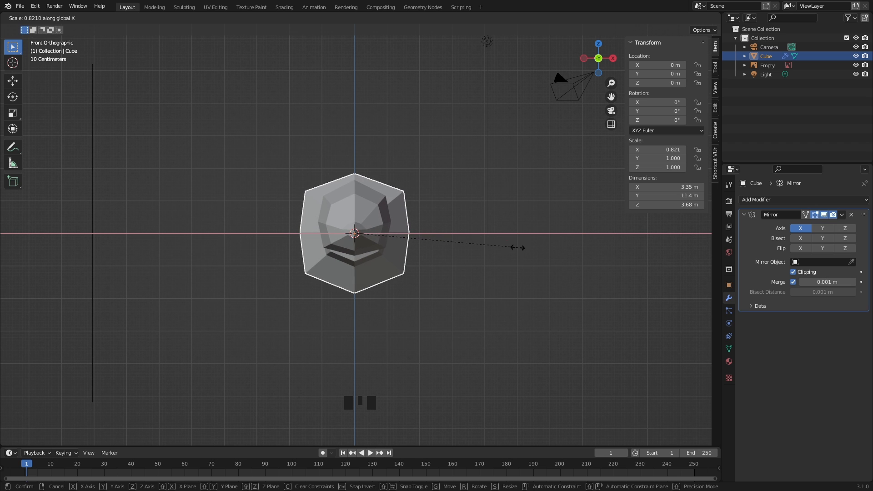
{"action": "left_click", "coordinate": [533, 252]}
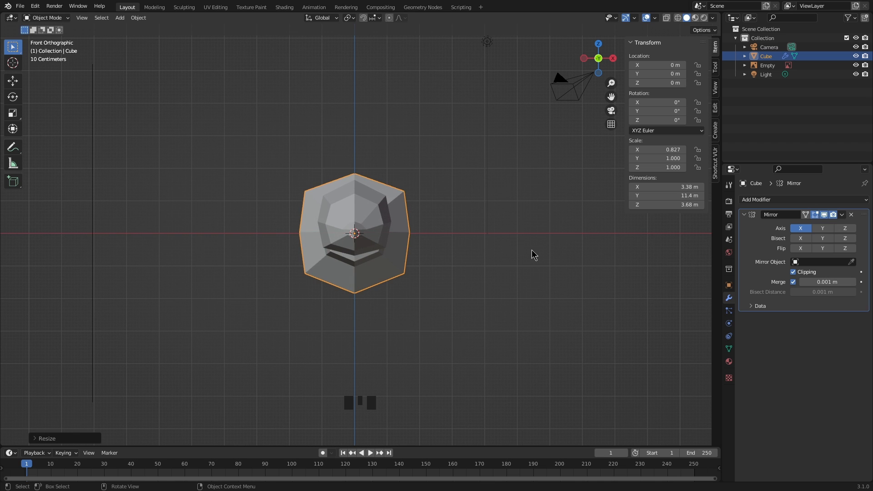
Step: Apply the body's scale to its mesh data
{"action": "middle_click_drag", "start_coordinate": [527, 236], "coordinate": [506, 247]}
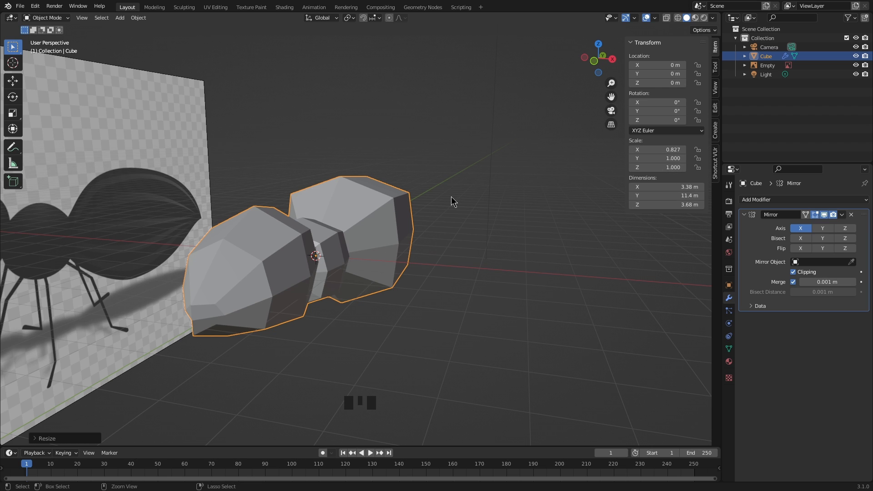
{"action": "key", "text": "ctrl+a"}
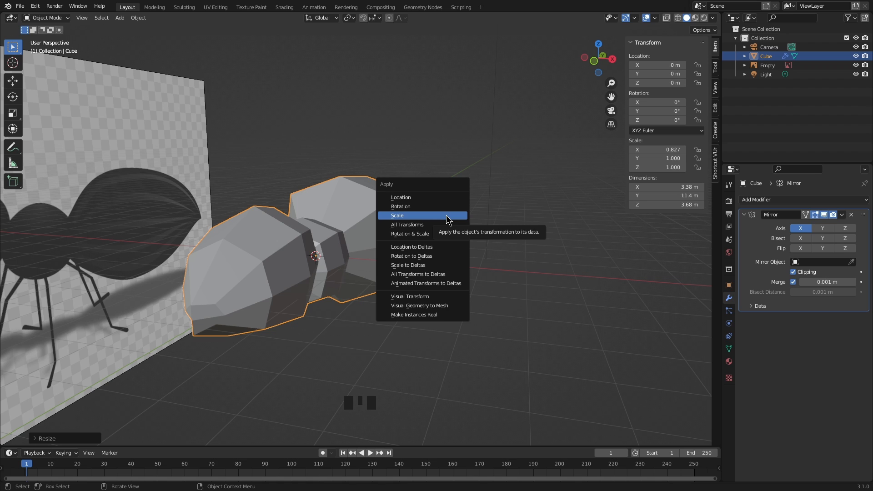
{"action": "left_click", "coordinate": [448, 218]}
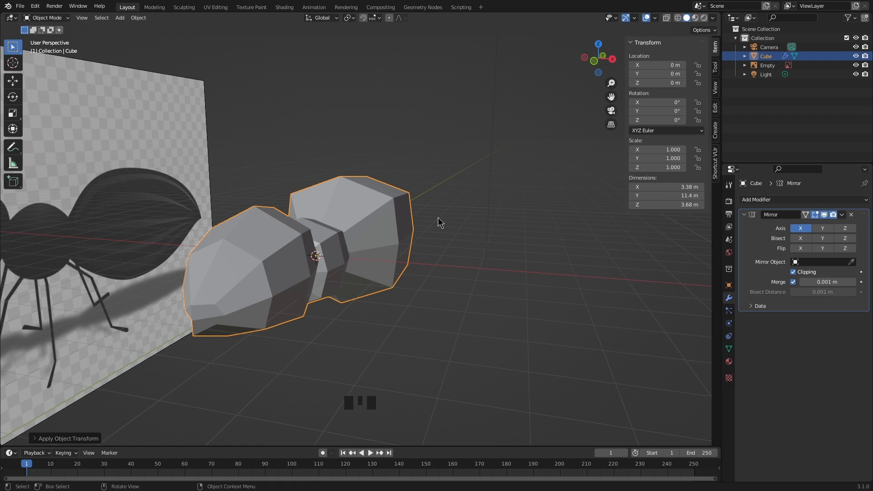
Step: In Edit Mode with vertex selection, move the upper and lower centre vertices of the snout tip about 0.08 m backward along Y
{"action": "mouse_move", "coordinate": [438, 217]}
{"action": "middle_mouse_down", "text": "shift"}
{"action": "mouse_move", "coordinate": [474, 185]}
{"action": "mouse_move", "coordinate": [490, 195]}
{"action": "mouse_move", "coordinate": [445, 209]}
{"action": "middle_mouse_up", "text": "shift"}
{"action": "middle_click_drag", "start_coordinate": [355, 189], "coordinate": [378, 183]}
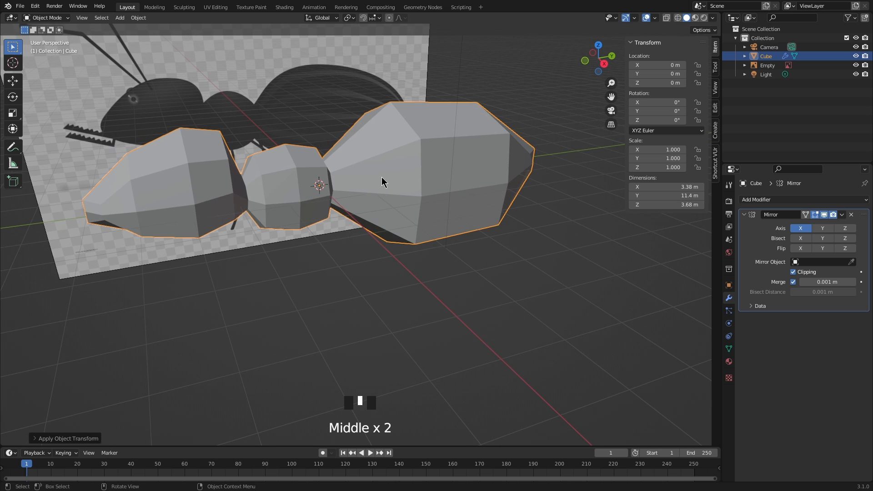
{"action": "right_click", "coordinate": [415, 174]}
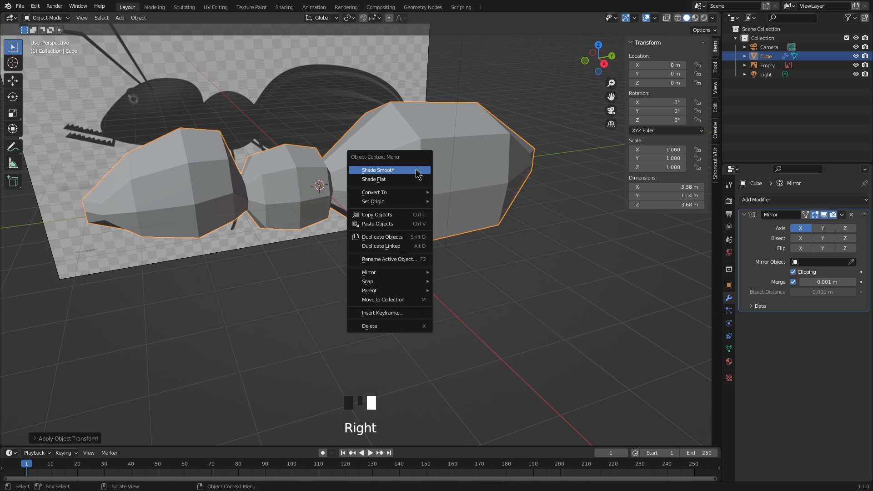
{"action": "key", "text": "Tab"}
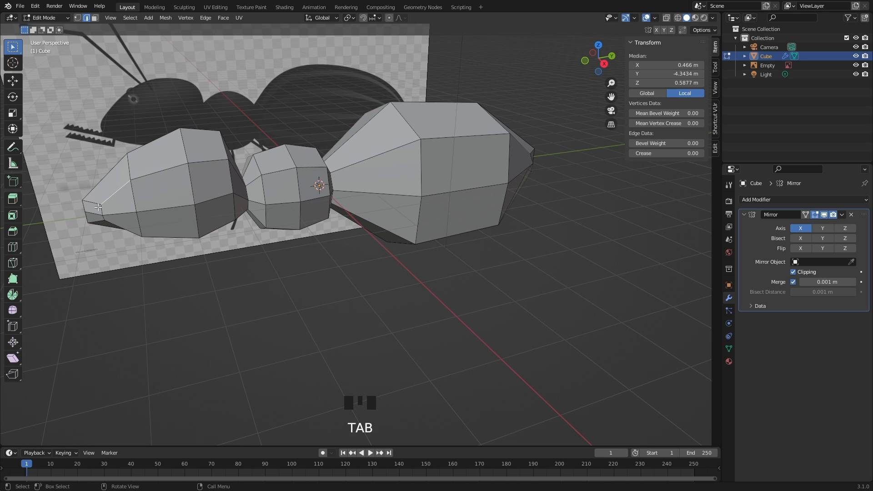
{"action": "left_click", "coordinate": [78, 18]}
{"action": "middle_click_drag", "start_coordinate": [94, 180], "coordinate": [109, 184]}
{"action": "left_click", "coordinate": [108, 185]}
{"action": "left_click", "coordinate": [108, 212], "text": "shift"}
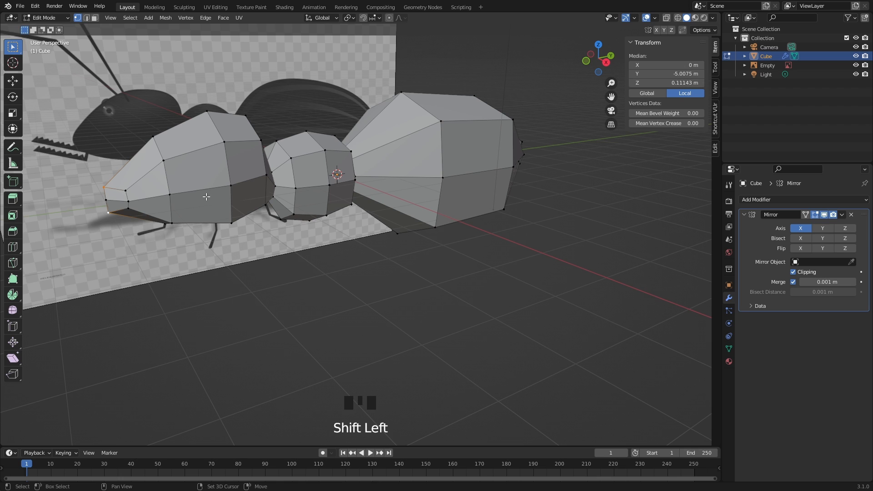
{"action": "key", "text": "g"}
{"action": "key", "text": "y"}
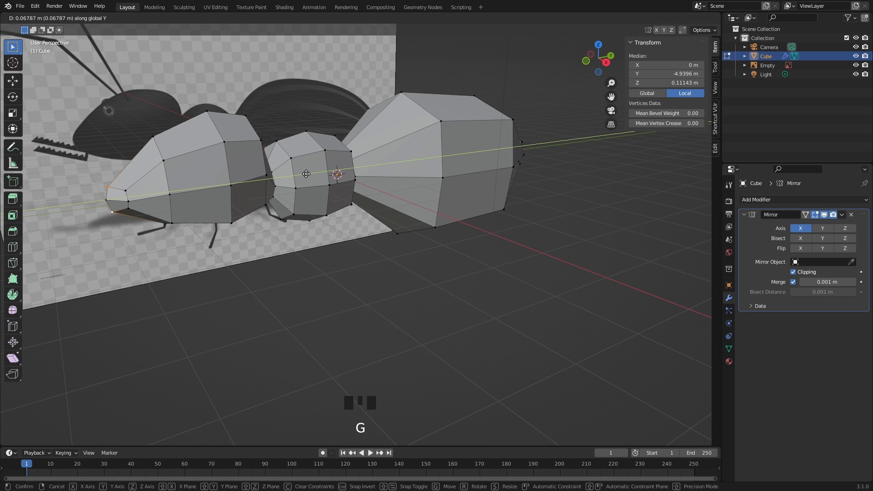
{"action": "left_click", "coordinate": [309, 174]}
Step: In the right orthographic view with X-ray on, move the snout's centre vertices about 0.02 m further along Y to match the reference
{"action": "key", "text": "KP_3"}
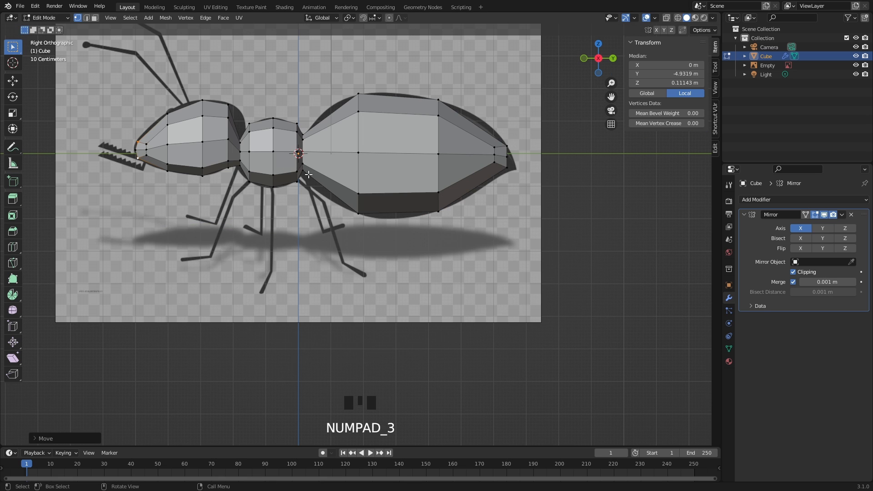
{"action": "scroll", "coordinate": [368, 143], "scroll_direction": "up", "scroll_amount": 2}
{"action": "middle_click_drag", "start_coordinate": [369, 143], "coordinate": [462, 249], "text": "shift"}
{"action": "left_click", "coordinate": [667, 17]}
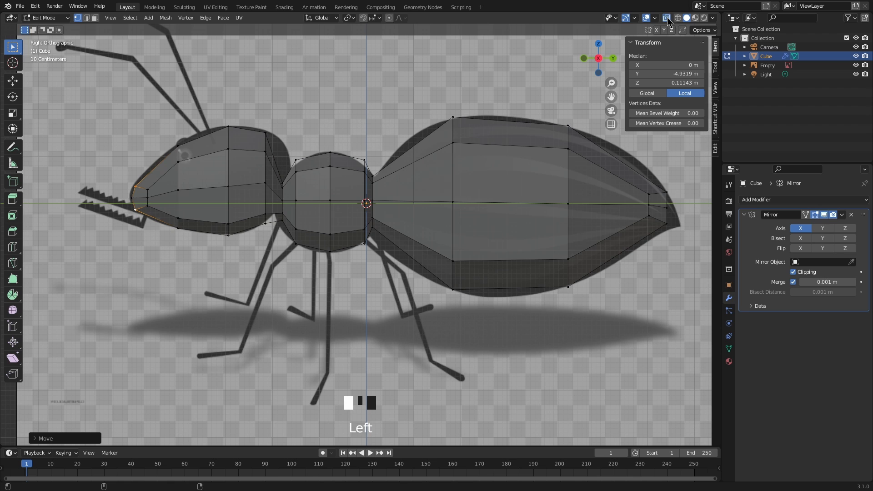
{"action": "key", "text": "g"}
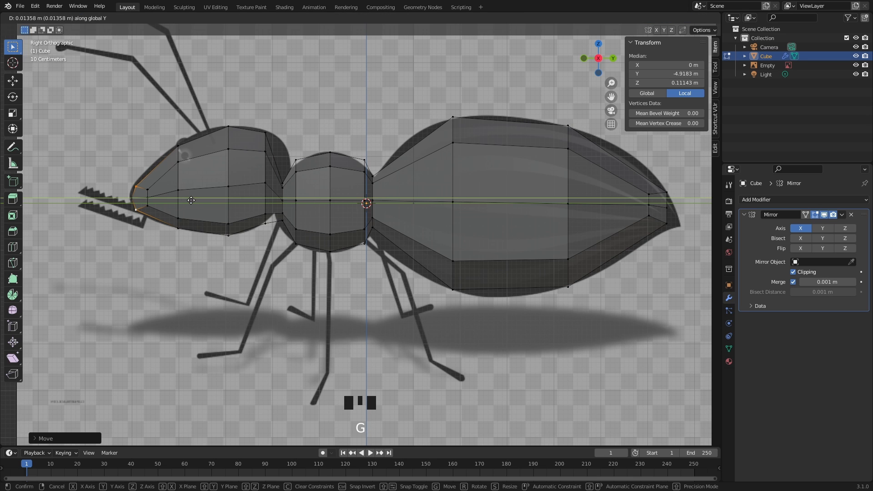
{"action": "left_click", "coordinate": [195, 201]}
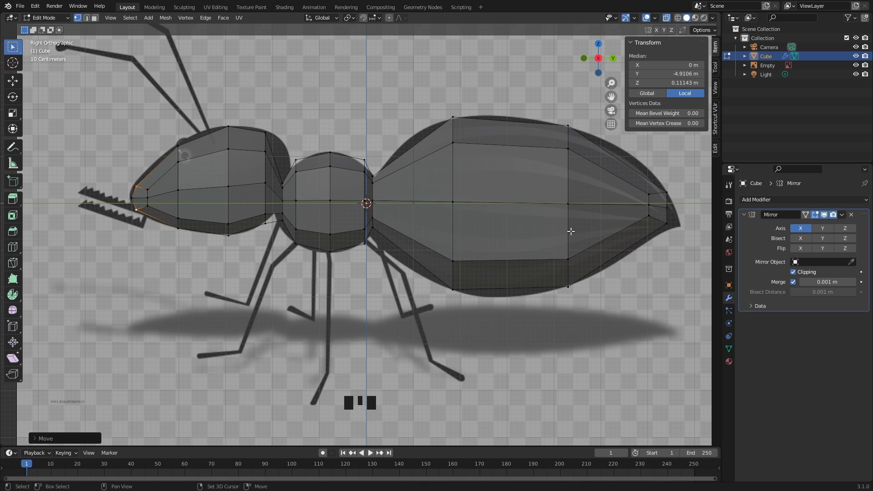
Step: Box-select the middle vertices at the abdomen's rear tip and move them about 0.16 m outward along Y
{"action": "middle_click_drag", "start_coordinate": [569, 230], "coordinate": [293, 269], "text": "shift"}
{"action": "left_click", "coordinate": [365, 239]}
{"action": "left_click_drag", "start_coordinate": [366, 239], "coordinate": [394, 249]}
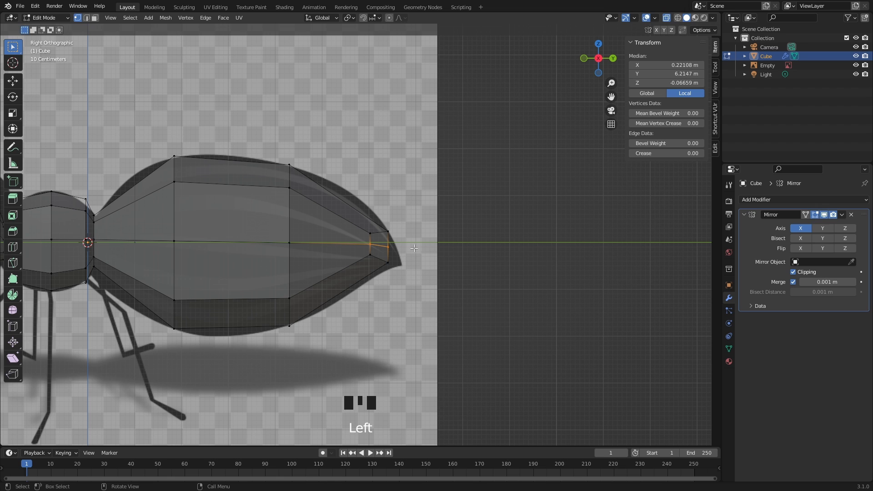
{"action": "key", "text": "g"}
{"action": "key", "text": "y"}
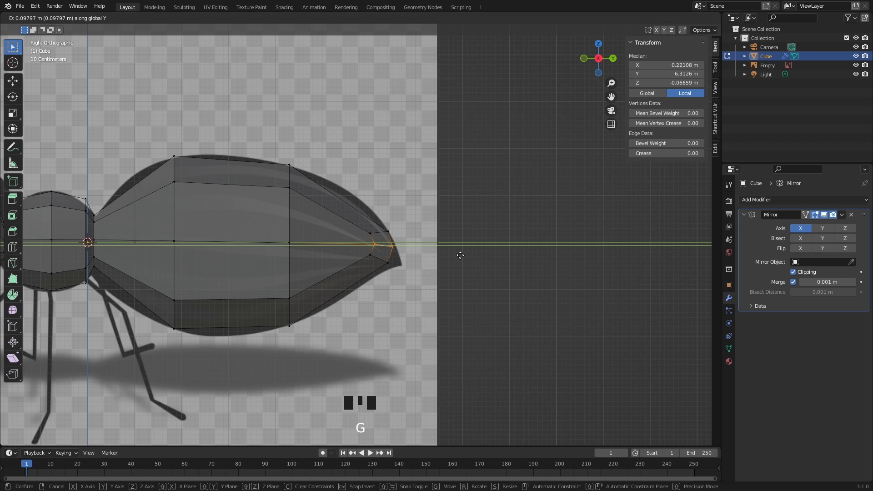
{"action": "left_click", "coordinate": [489, 265]}
Step: Turn off X-ray, return to Object Mode, and add a Subdivision Surface modifier to the body
{"action": "middle_click_drag", "start_coordinate": [242, 242], "coordinate": [335, 238], "text": "shift"}
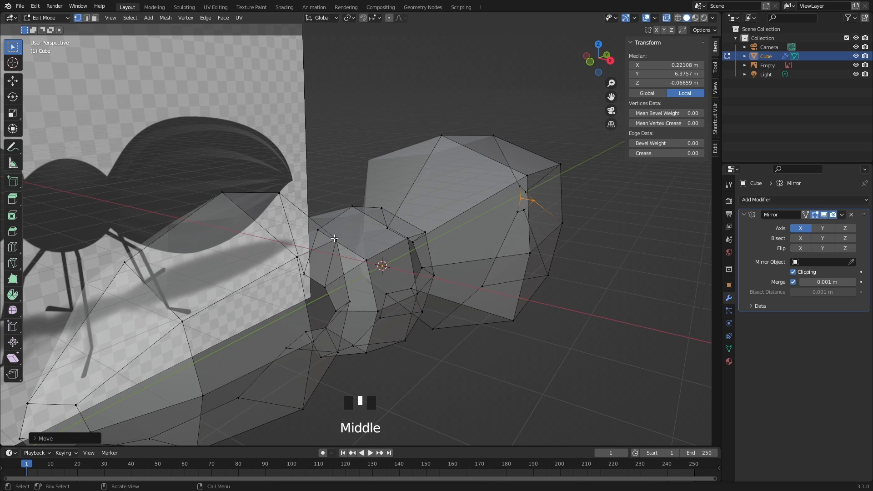
{"action": "left_click", "coordinate": [667, 18]}
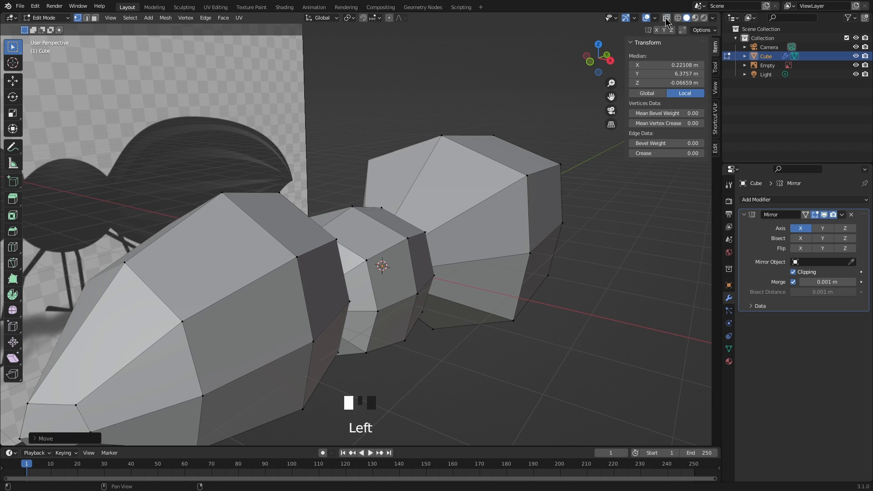
{"action": "scroll", "coordinate": [406, 217], "scroll_direction": "down", "scroll_amount": 2}
{"action": "key", "text": "Tab"}
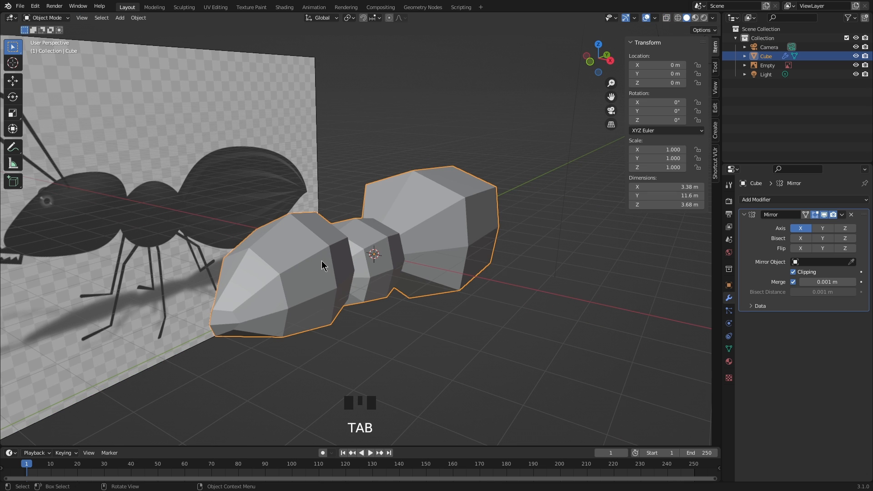
{"action": "mouse_move", "coordinate": [322, 265]}
{"action": "middle_mouse_down"}
{"action": "mouse_move", "coordinate": [349, 241]}
{"action": "mouse_move", "coordinate": [341, 233]}
{"action": "mouse_move", "coordinate": [299, 243]}
{"action": "mouse_move", "coordinate": [282, 267]}
{"action": "mouse_move", "coordinate": [314, 260]}
{"action": "middle_mouse_up"}
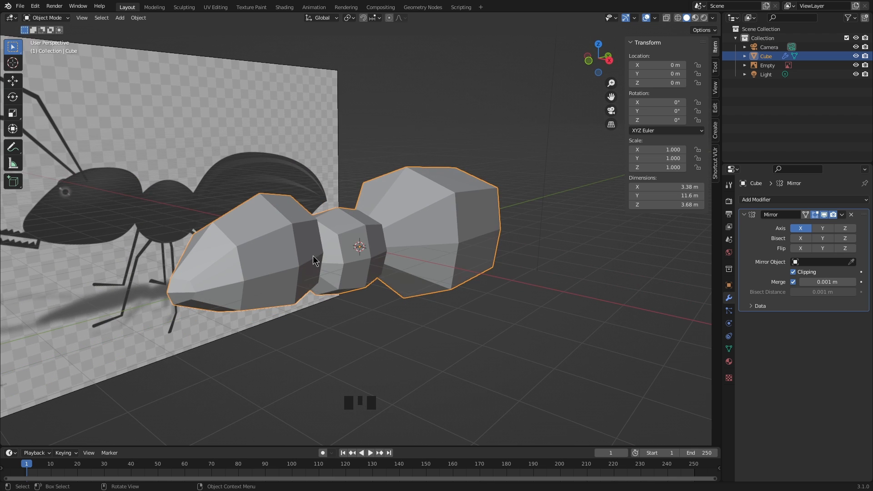
{"action": "left_click", "coordinate": [761, 200]}
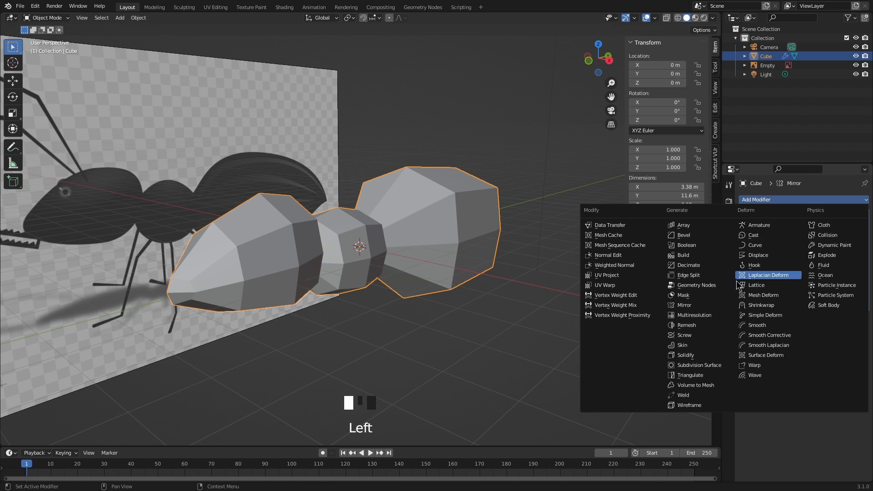
{"action": "left_click", "coordinate": [704, 367]}
Step: Compare the subdivided body with the reference in the right view and set the Subdivision modifier's viewport level to 2
{"action": "middle_click_drag", "start_coordinate": [483, 291], "coordinate": [443, 288]}
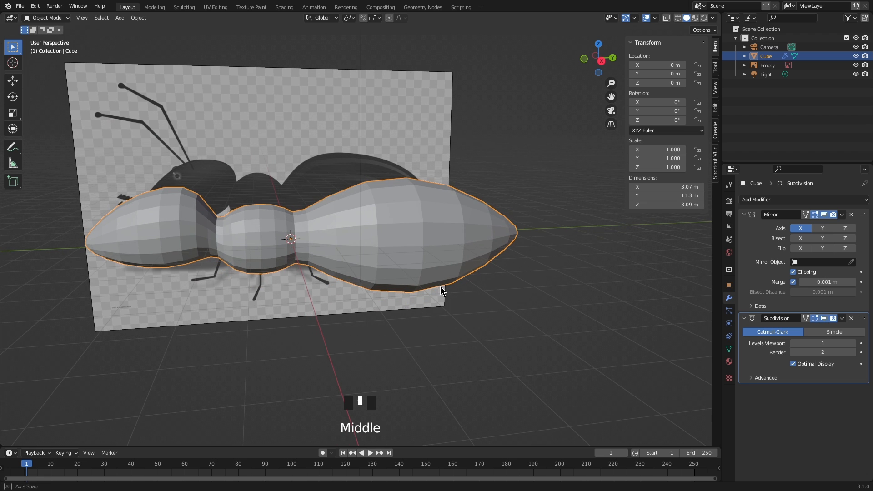
{"action": "key", "text": "KP_3"}
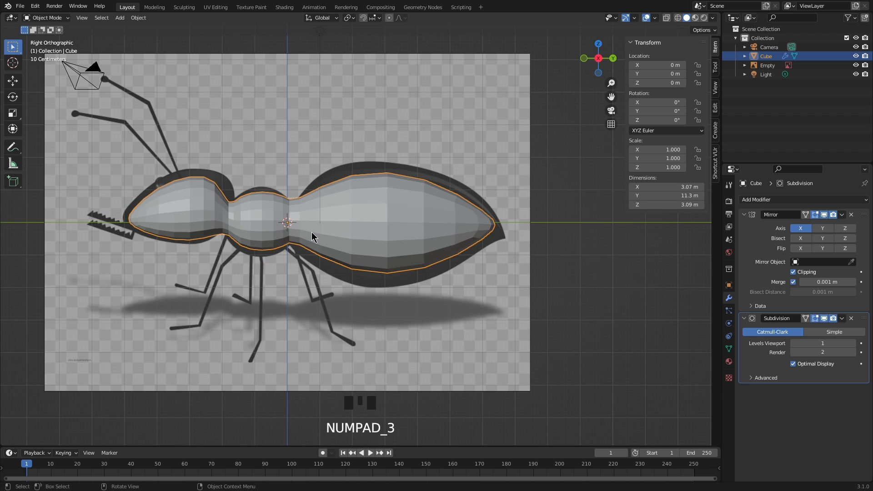
{"action": "middle_click_drag", "start_coordinate": [312, 237], "coordinate": [355, 240], "text": "shift"}
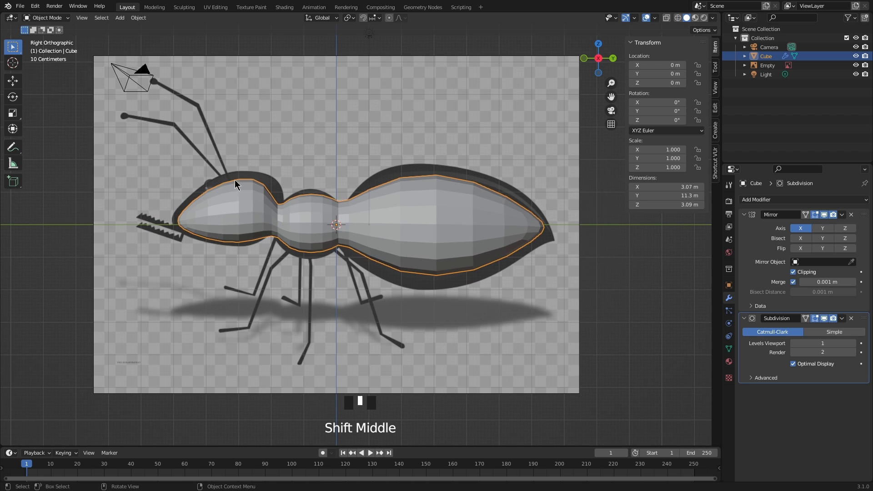
{"action": "left_click", "coordinate": [854, 343]}
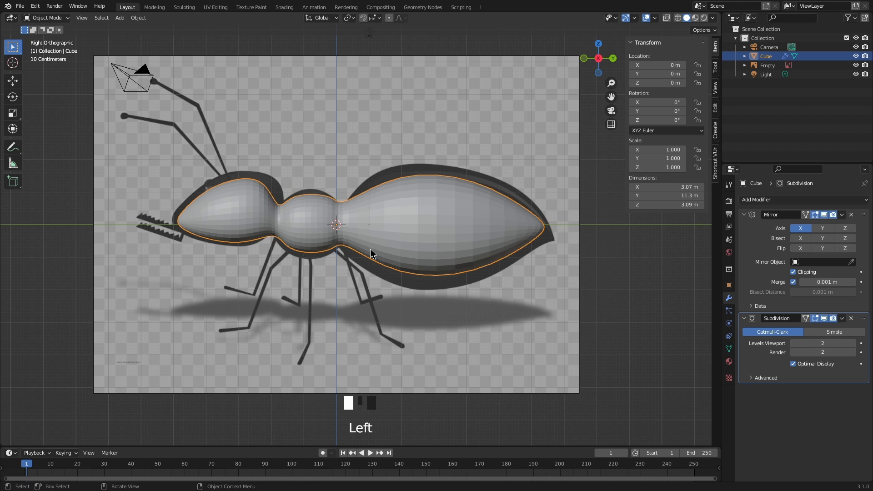
Step: Check the control cage around the subdivided body in Edit Mode, and apply Shade Smooth in Object Mode
{"action": "key", "text": "Tab"}
{"action": "middle_click_drag", "start_coordinate": [327, 202], "coordinate": [392, 224]}
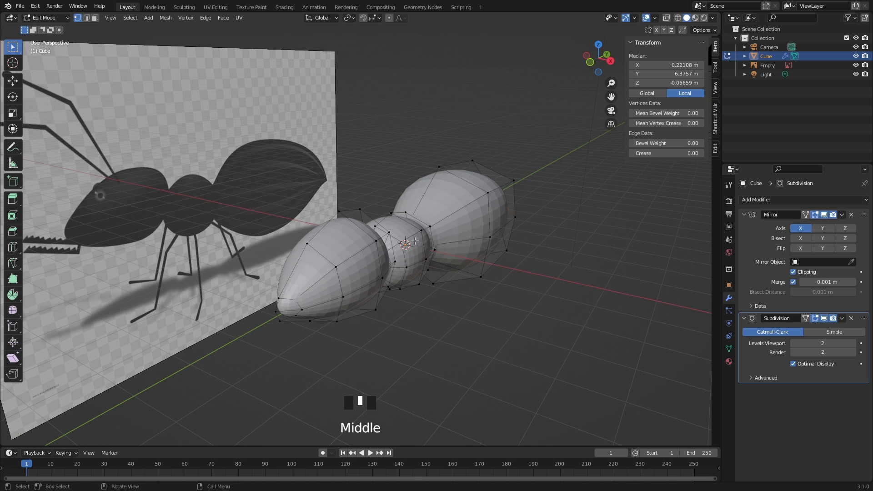
{"action": "key", "text": "Tab"}
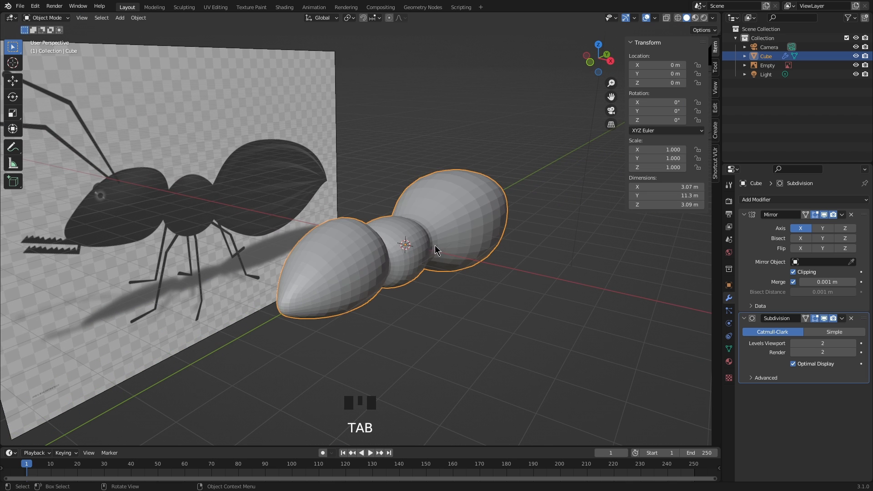
{"action": "right_click", "coordinate": [426, 224]}
{"action": "left_click", "coordinate": [428, 221]}
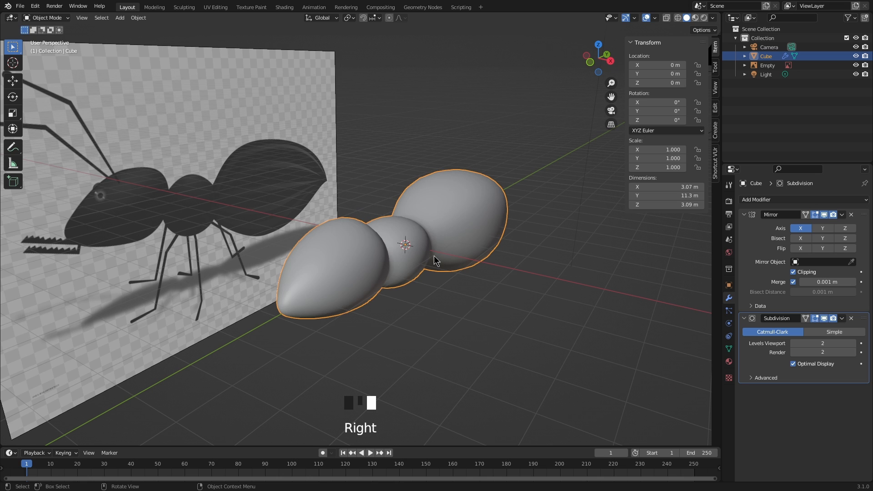
Step: In Edit Mode, switch to the right view, show the Subdivision result on the edit cage, and turn on X-ray
{"action": "key", "text": "Tab"}
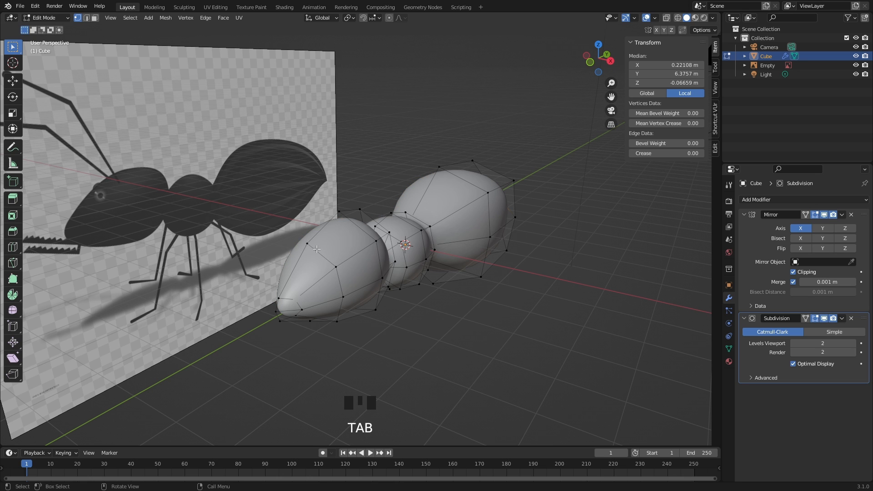
{"action": "key", "text": "KP_3"}
{"action": "middle_click_drag", "start_coordinate": [328, 241], "coordinate": [267, 224], "text": "ctrl"}
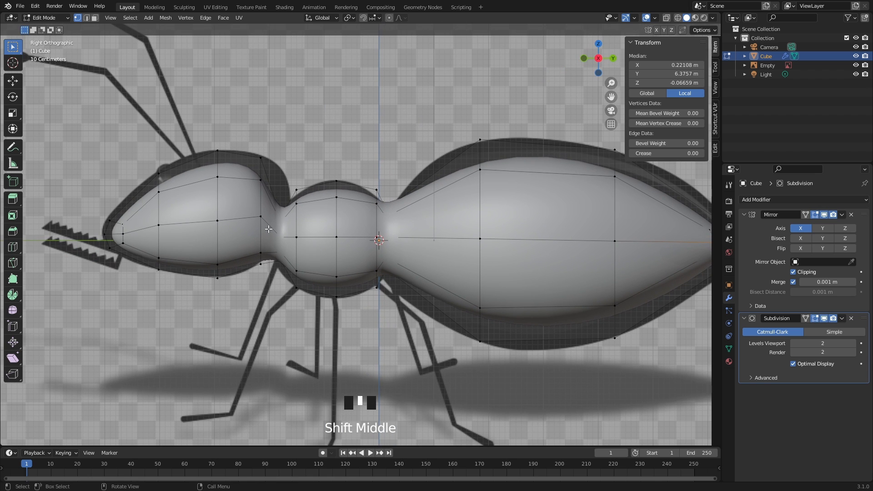
{"action": "left_click", "coordinate": [805, 319]}
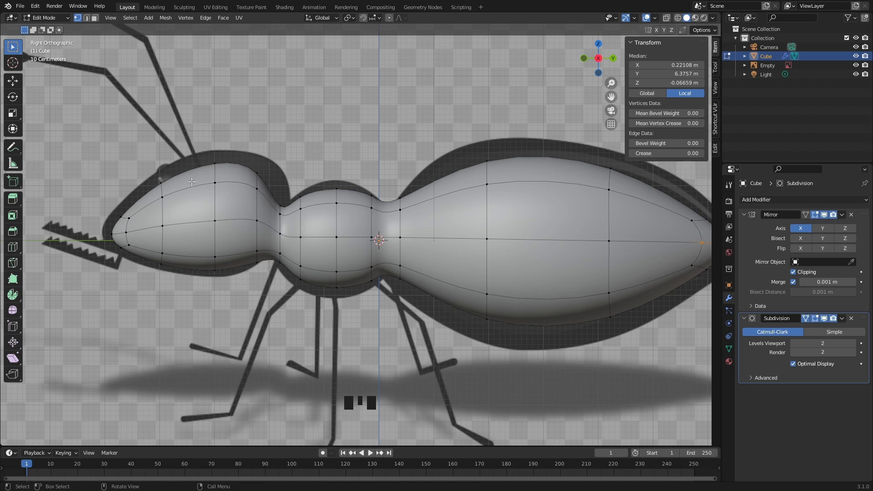
{"action": "left_click", "coordinate": [667, 18]}
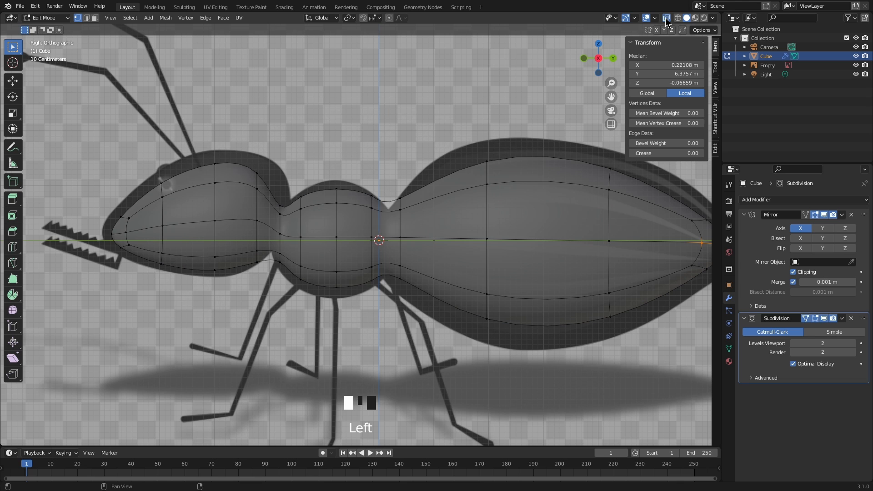
Step: Select the vertex loop around the middle of the head, scale it up, and raise it slightly along Z to meet the reference outline
{"action": "left_click_drag", "start_coordinate": [197, 147], "coordinate": [227, 203]}
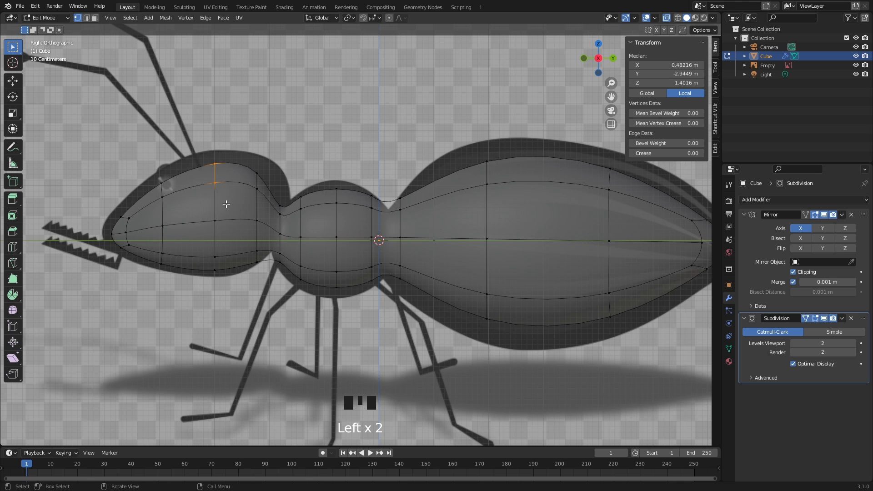
{"action": "left_click_drag", "start_coordinate": [194, 144], "coordinate": [232, 285]}
{"action": "key", "text": "s"}
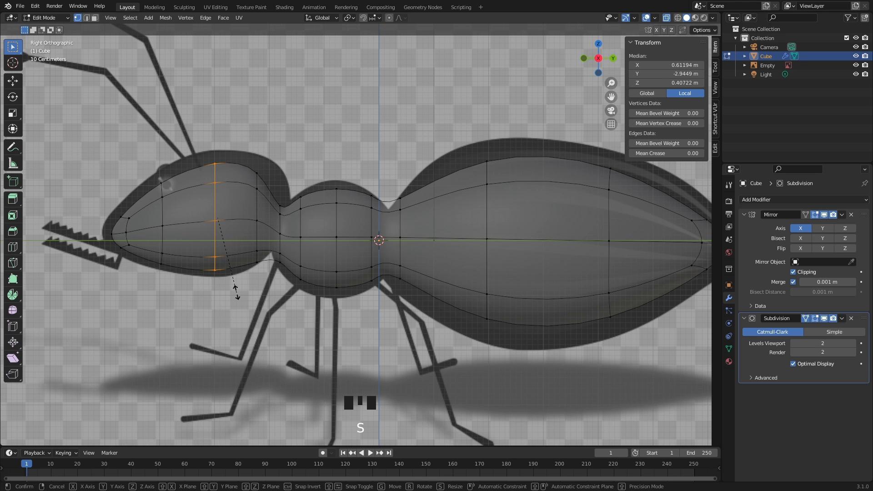
{"action": "left_click", "coordinate": [245, 301]}
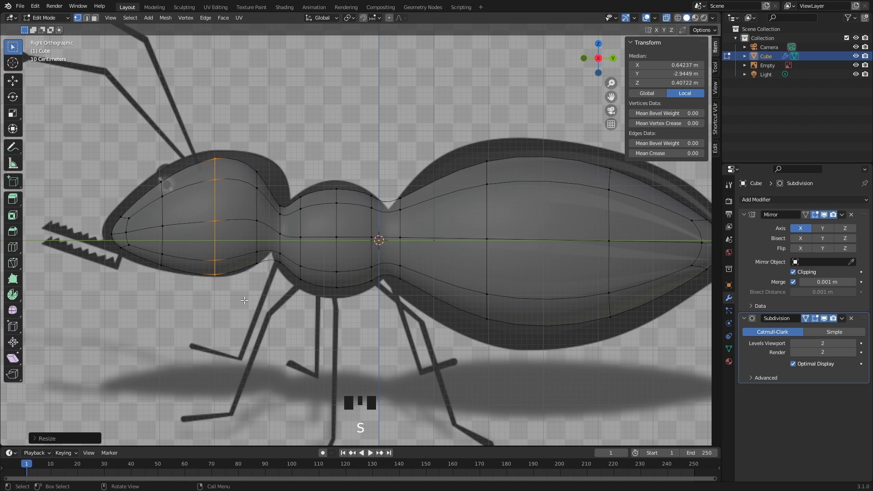
{"action": "key", "text": "g"}
{"action": "key", "text": "y"}
{"action": "key", "text": "z"}
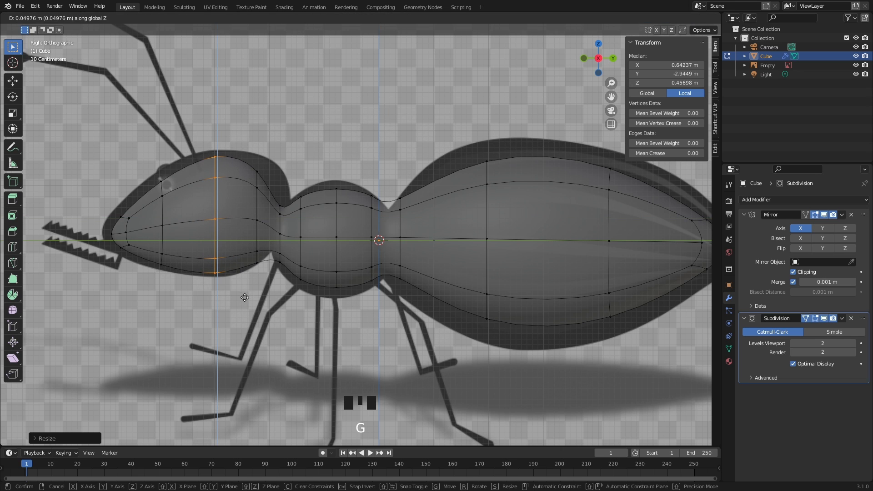
{"action": "left_click", "coordinate": [241, 294]}
Step: Select the loop at the front part of the head, scale it by about 1.19, and adjust its height along Z
{"action": "left_click_drag", "start_coordinate": [150, 162], "coordinate": [180, 279]}
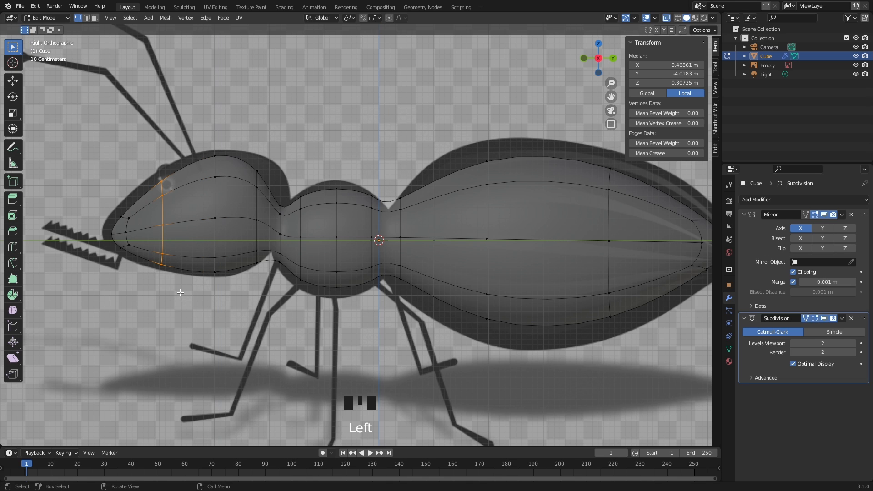
{"action": "key", "text": "s"}
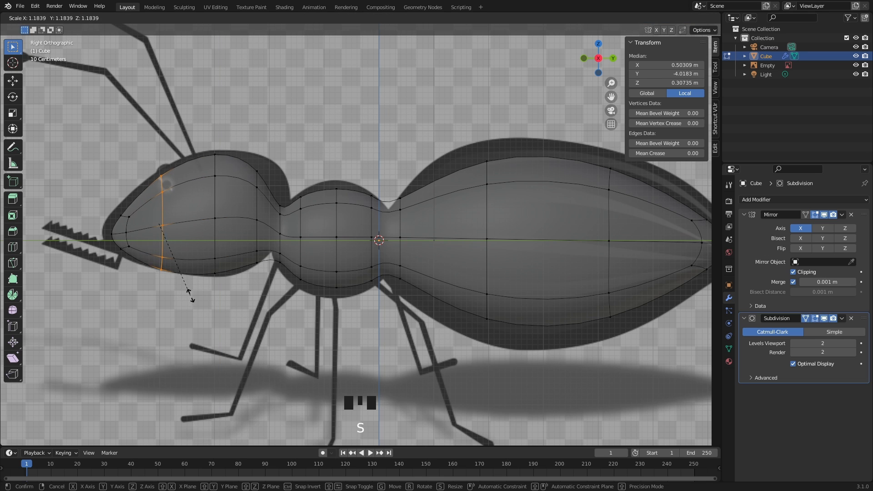
{"action": "left_click", "coordinate": [193, 295]}
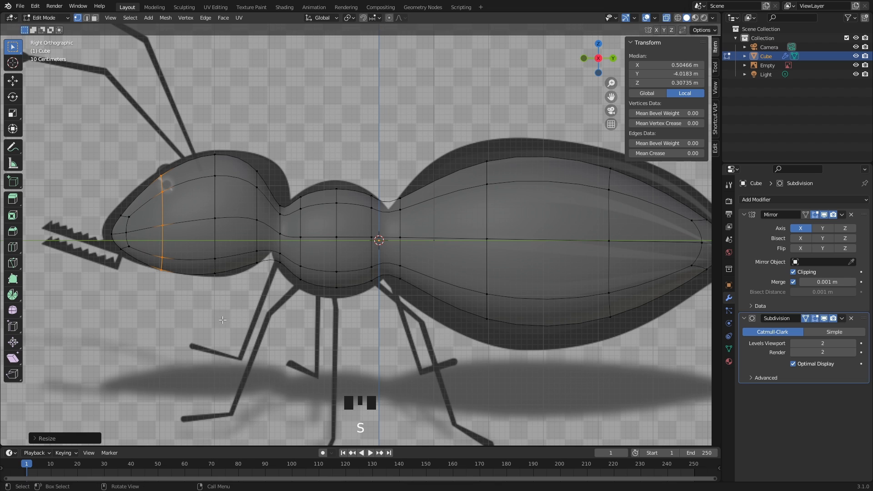
{"action": "key", "text": "g"}
{"action": "key", "text": "y"}
{"action": "key", "text": "z"}
{"action": "left_click", "coordinate": [226, 300]}
Step: Scale the loop at the back of the head by about 1.14 and move it about 0.11 m upward
{"action": "left_click_drag", "start_coordinate": [244, 154], "coordinate": [266, 302]}
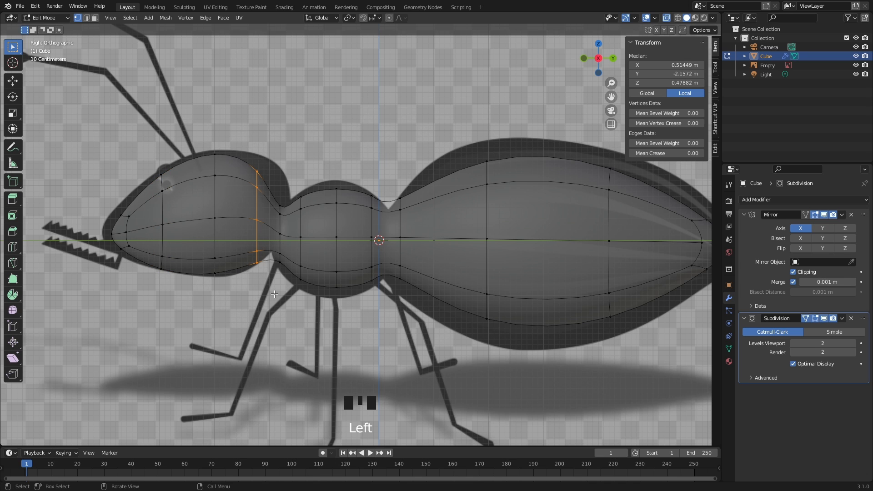
{"action": "key", "text": "s"}
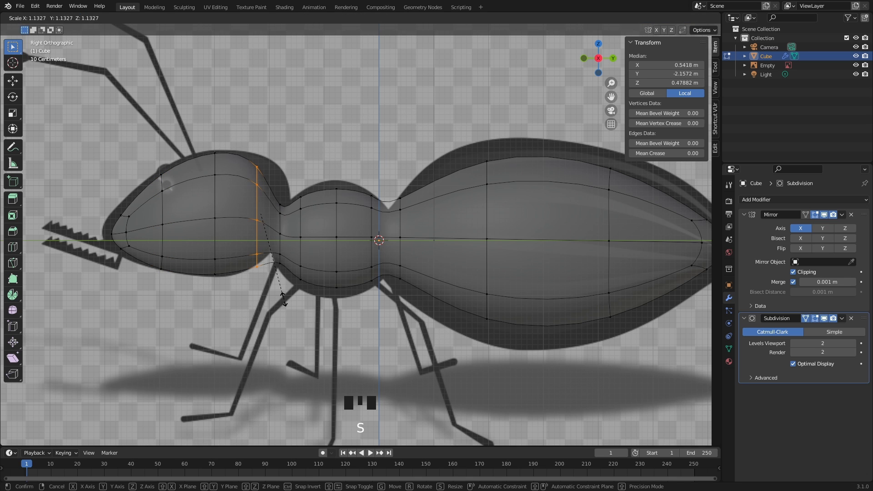
{"action": "left_click", "coordinate": [285, 299]}
{"action": "key", "text": "g"}
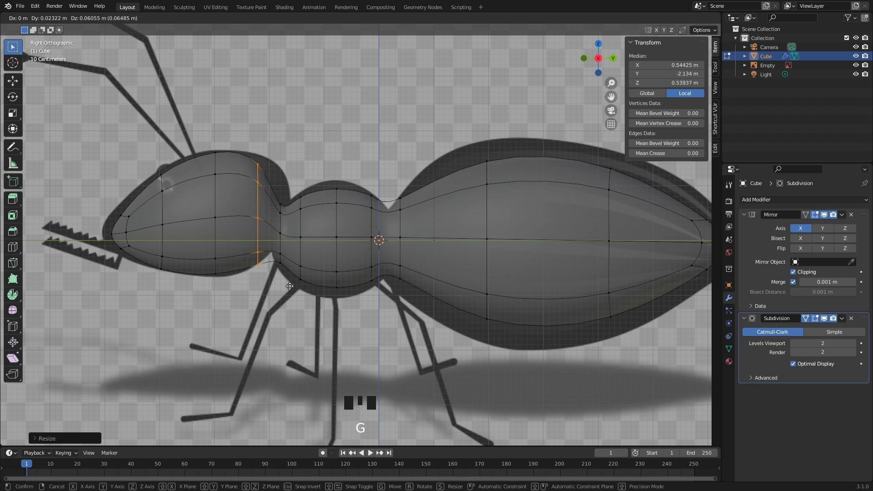
{"action": "left_click", "coordinate": [285, 262]}
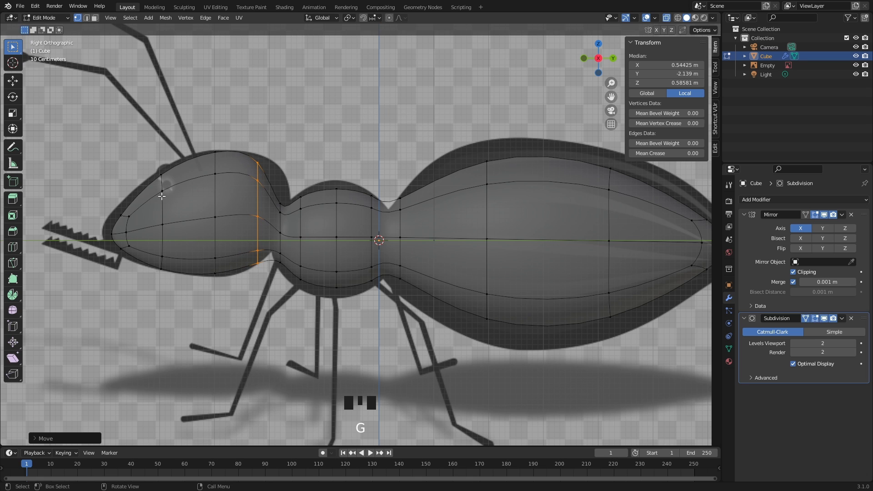
Step: Select the vertices at the head's front tip and move them about 0.14 m forward toward the mandibles
{"action": "left_click_drag", "start_coordinate": [95, 195], "coordinate": [135, 275]}
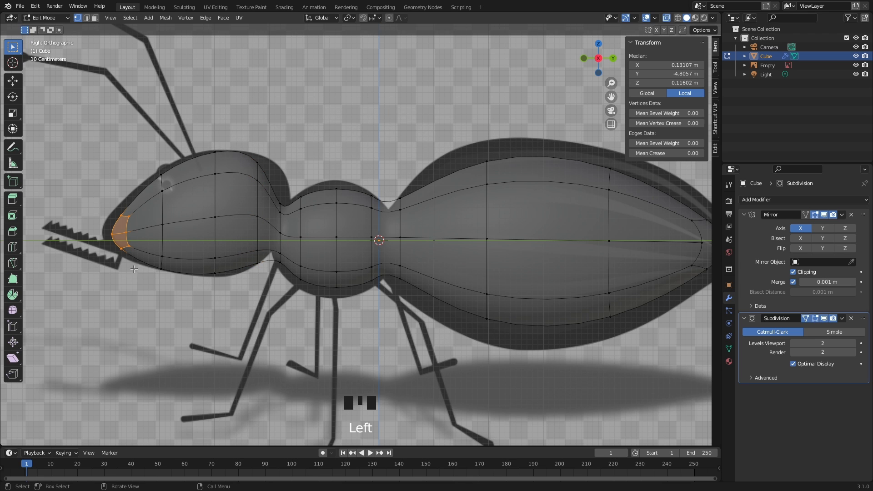
{"action": "key", "text": "g"}
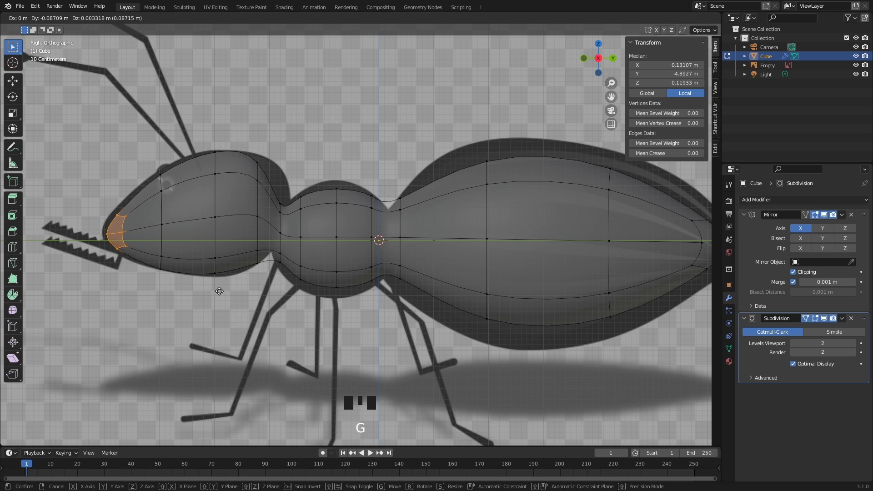
{"action": "left_click", "coordinate": [192, 287]}
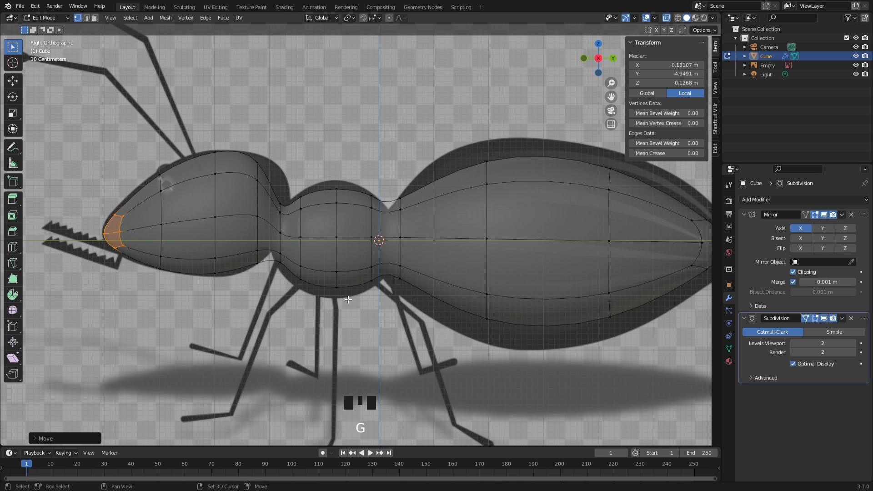
Step: Select the loop around the middle of the thorax and scale it up to fill the reference outline
{"action": "scroll", "coordinate": [295, 288], "scroll_direction": "down", "scroll_amount": 4, "text": "shift"}
{"action": "left_click_drag", "start_coordinate": [237, 173], "coordinate": [271, 327]}
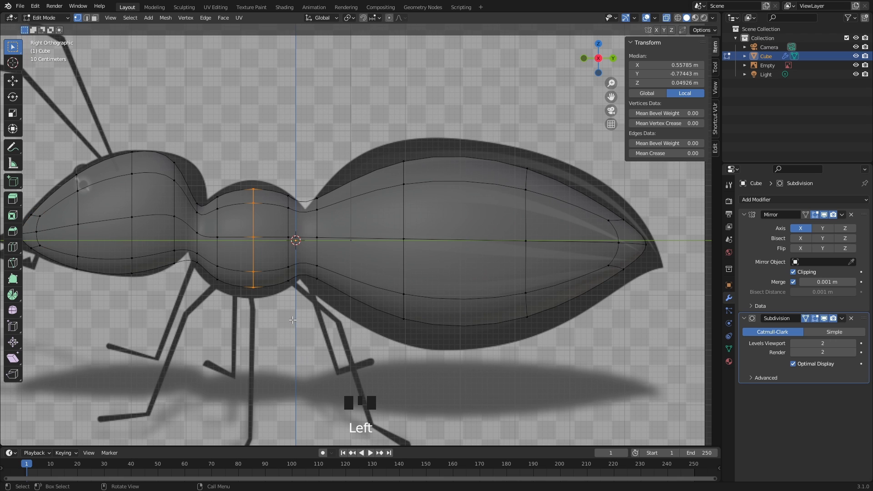
{"action": "key", "text": "s"}
{"action": "left_click", "coordinate": [305, 329]}
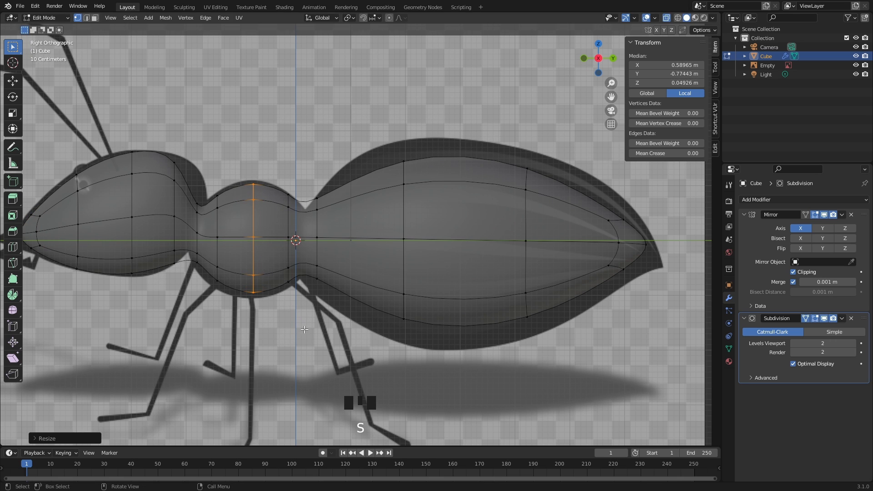
Step: Scale the thorax's rear loop down slightly and its front loop up by about 1.01
{"action": "left_click_drag", "start_coordinate": [273, 180], "coordinate": [294, 298]}
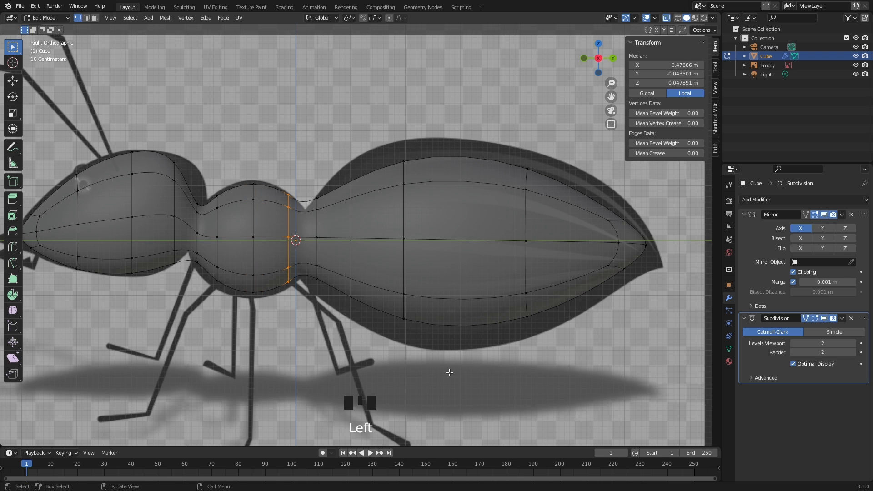
{"action": "key", "text": "s"}
{"action": "left_click", "coordinate": [444, 373]}
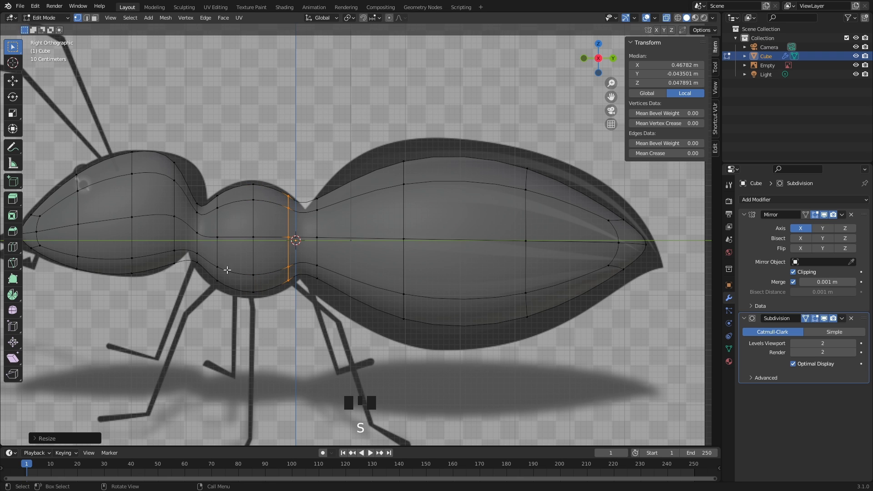
{"action": "left_click", "coordinate": [217, 222], "text": "alt"}
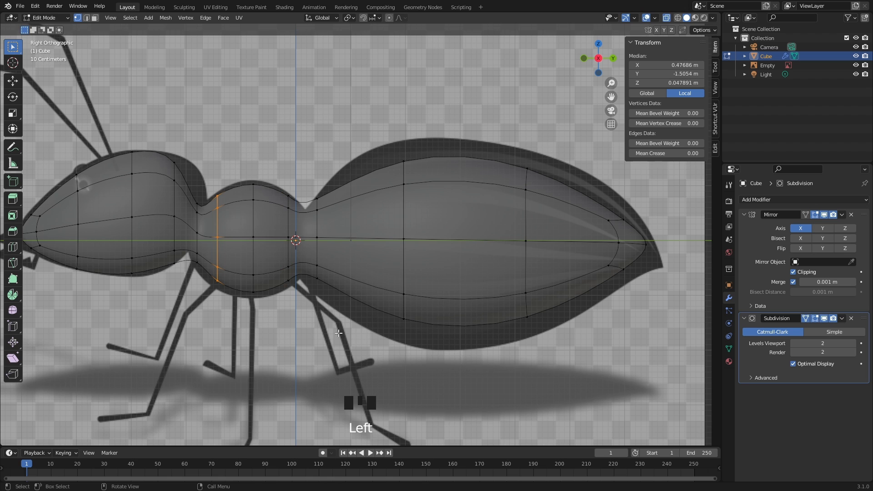
{"action": "key", "text": "s"}
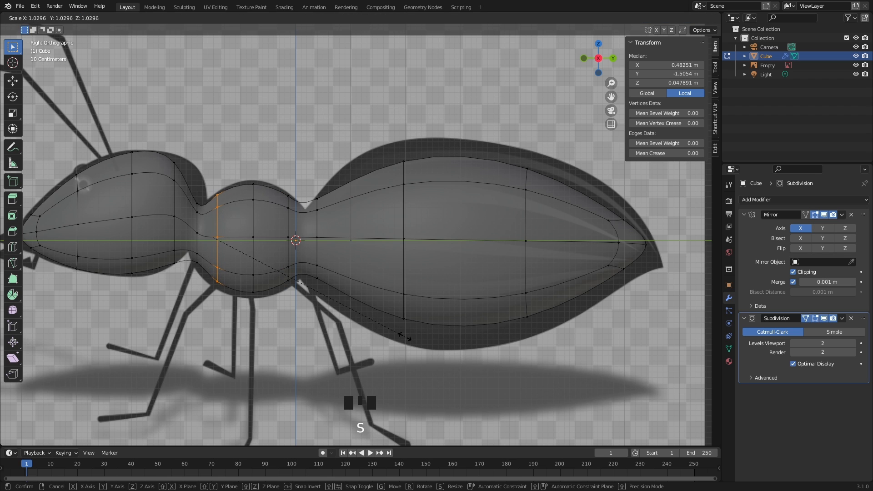
{"action": "left_click", "coordinate": [402, 335]}
Step: Toggle the Subdivision modifier's viewport display off and back on to compare the raw cage with the reference
{"action": "middle_click_drag", "start_coordinate": [400, 337], "coordinate": [443, 330], "text": "shift"}
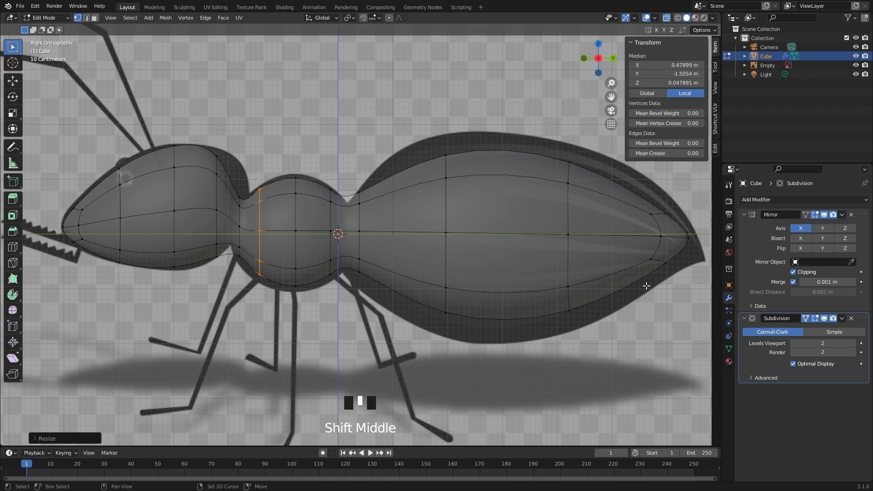
{"action": "left_click", "coordinate": [825, 319]}
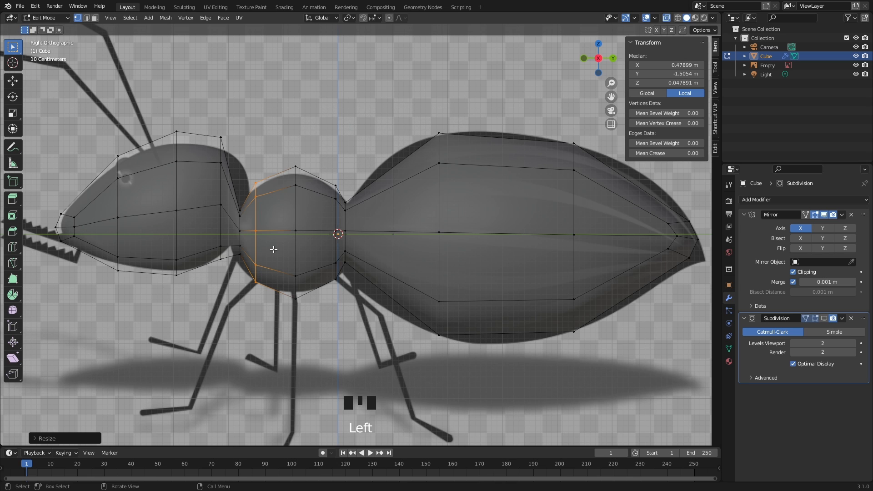
{"action": "left_click", "coordinate": [824, 319]}
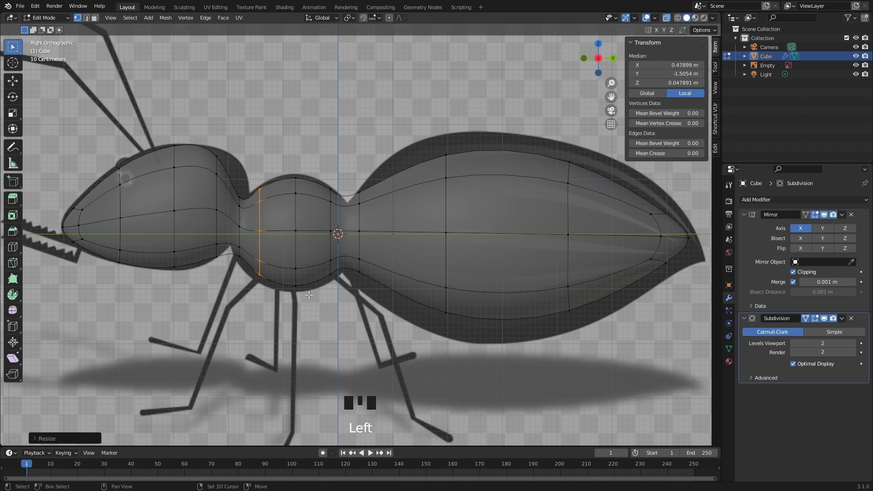
Step: Select the loop at the front bulge of the abdomen and scale it up to reach the reference outline
{"action": "middle_click_drag", "start_coordinate": [453, 288], "coordinate": [385, 299], "text": "shift"}
{"action": "left_click_drag", "start_coordinate": [357, 133], "coordinate": [411, 375]}
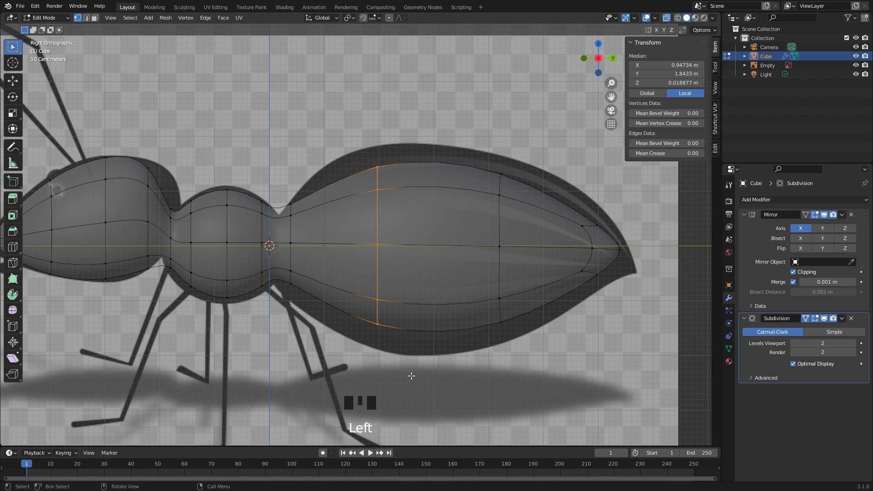
{"action": "key", "text": "s"}
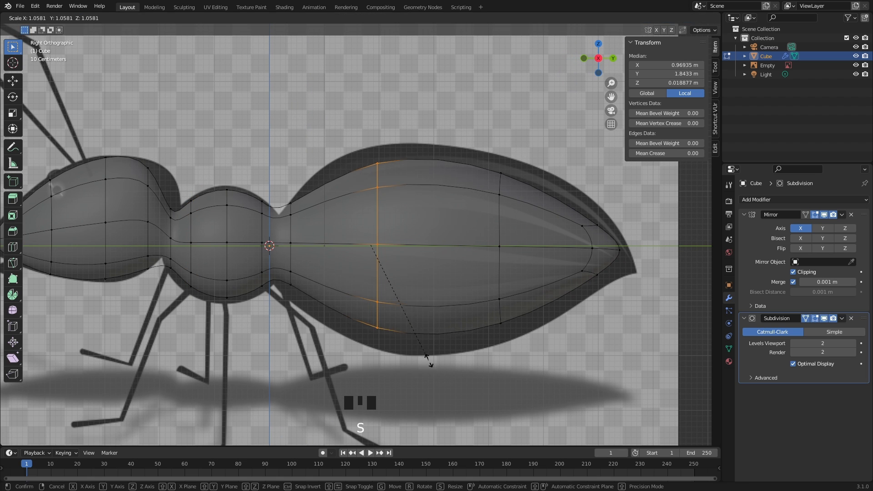
{"action": "left_click", "coordinate": [451, 384]}
Step: Select the loop in the rear half of the abdomen and scale it up by about 1.10
{"action": "middle_click_drag", "start_coordinate": [507, 218], "coordinate": [454, 227], "text": "shift"}
{"action": "left_click_drag", "start_coordinate": [419, 152], "coordinate": [473, 364]}
{"action": "middle_click_drag", "start_coordinate": [473, 364], "coordinate": [411, 323], "text": "shift"}
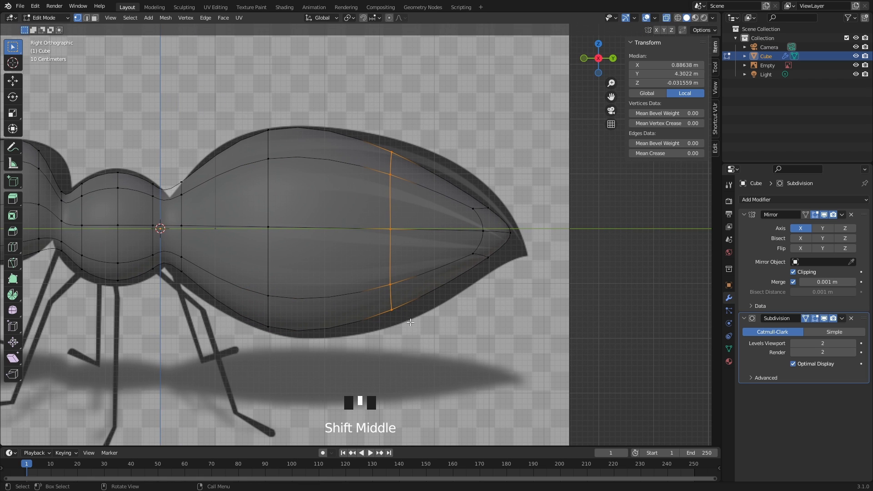
{"action": "key", "text": "s"}
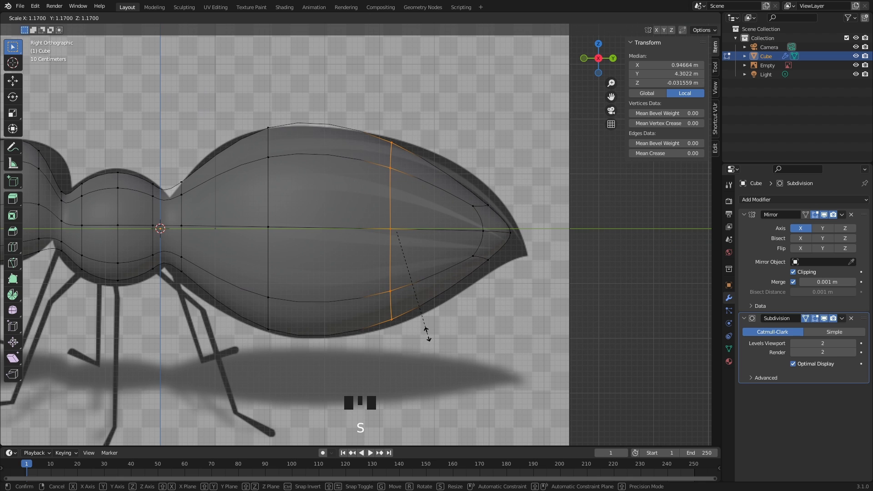
{"action": "left_click", "coordinate": [424, 329]}
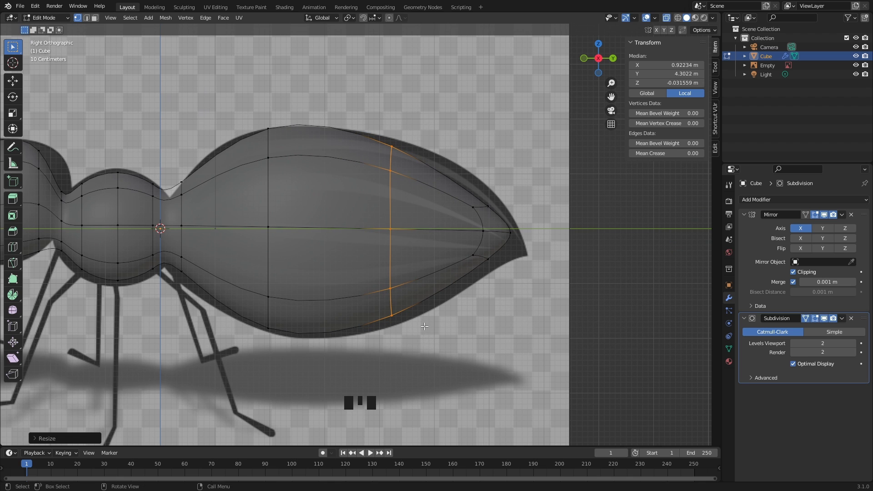
Step: Select the vertices at the abdomen's rear tip and rotate them clockwise to follow the downward-pointing tip in the reference
{"action": "left_click", "coordinate": [496, 232]}
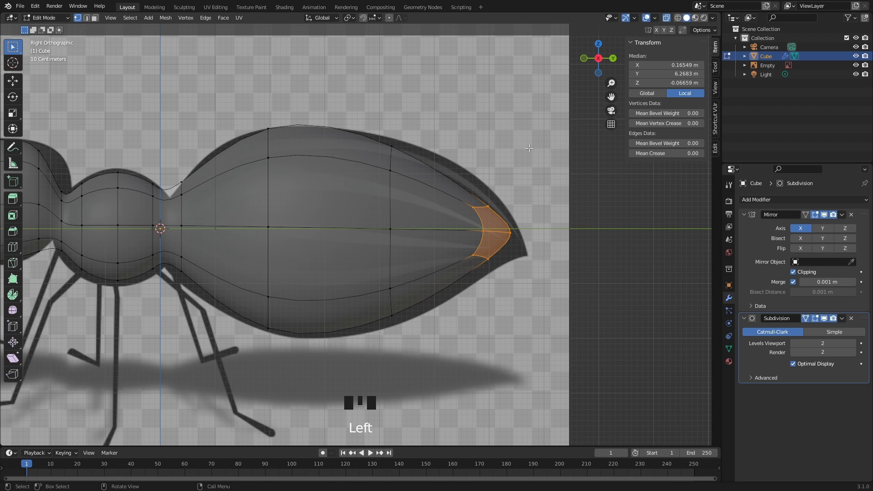
{"action": "key", "text": "r"}
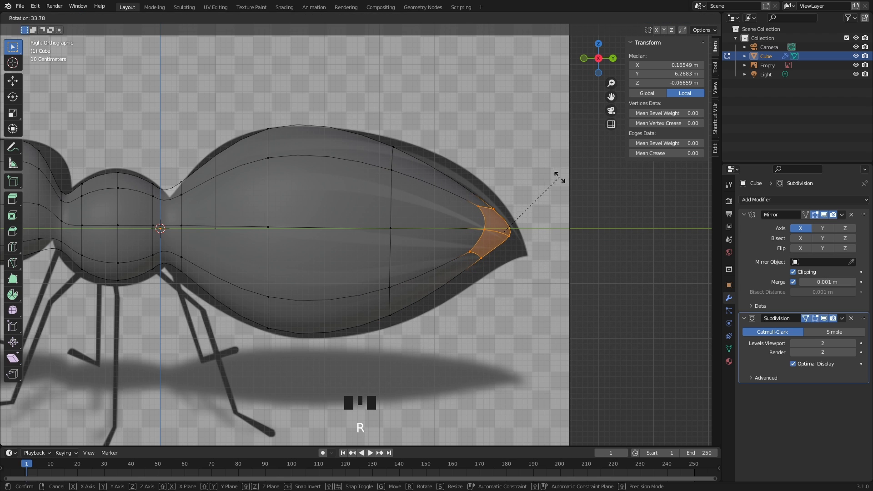
{"action": "left_click", "coordinate": [559, 200]}
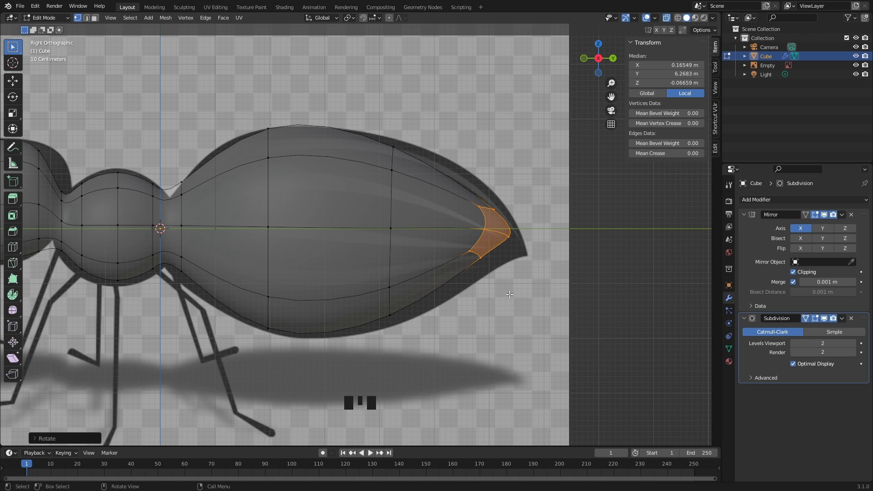
Step: Scale up the selected vertices at the abdomen's rear tip and move them back and down towards the reference's pointed end
{"action": "key", "text": "s"}
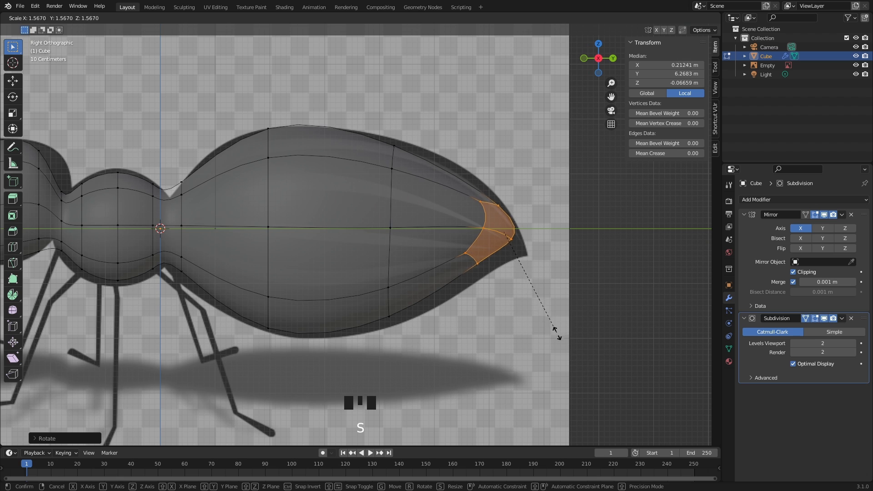
{"action": "left_click", "coordinate": [571, 312]}
{"action": "key", "text": "g"}
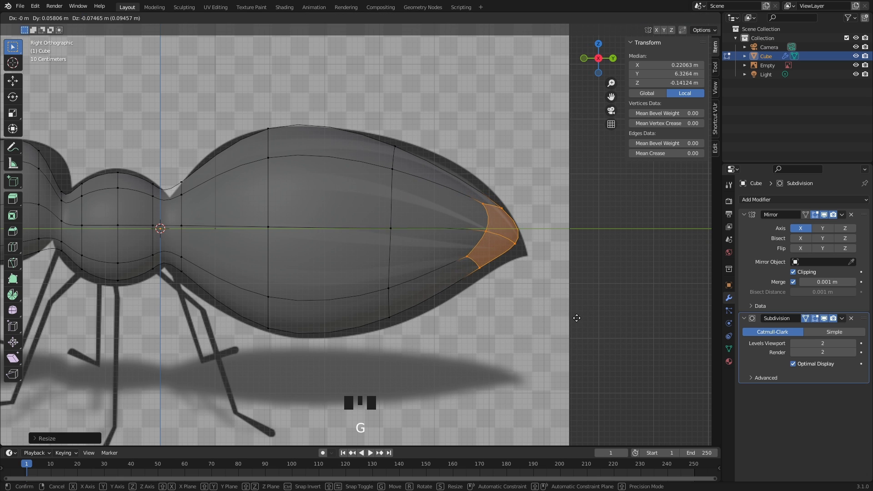
{"action": "left_click", "coordinate": [577, 321]}
Step: Move the upper vertices of the abdomen's rear loop about 0.3 m back and 0.17 m up to meet the reference outline
{"action": "left_click_drag", "start_coordinate": [380, 133], "coordinate": [427, 191]}
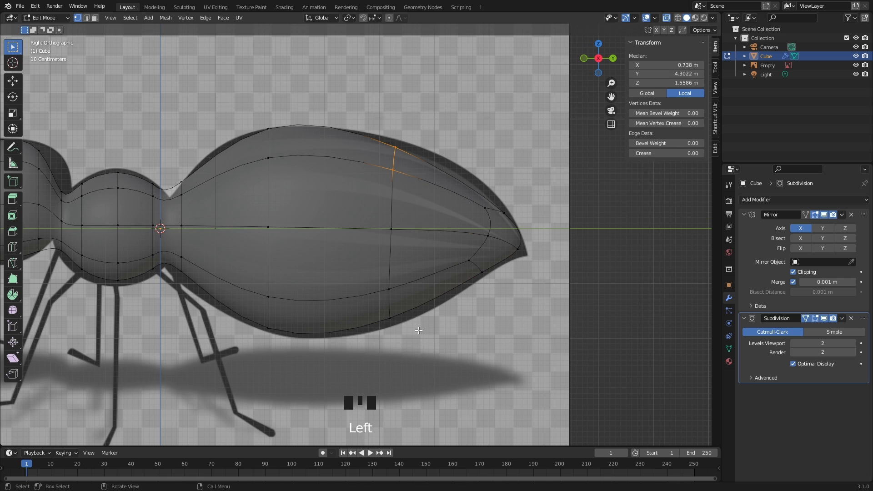
{"action": "key", "text": "g"}
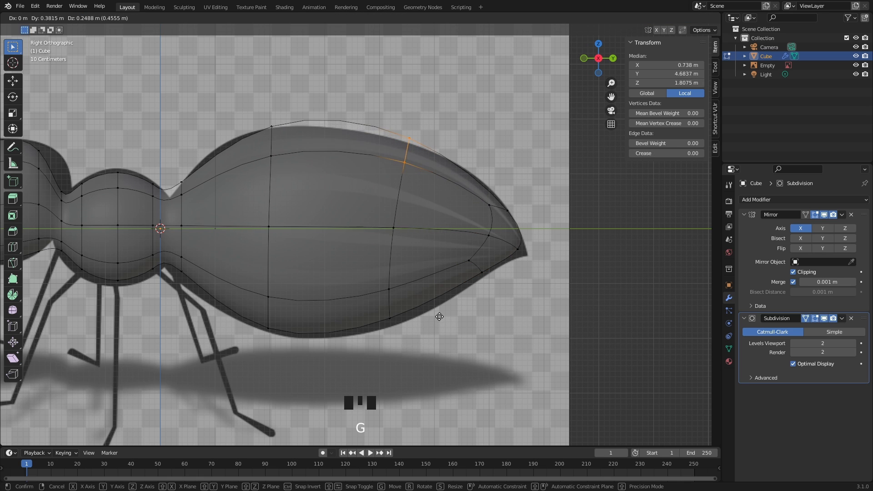
{"action": "left_click", "coordinate": [435, 320]}
Step: Move the upper vertices of the abdomen's front loop about 0.46 m towards the thorax and 0.17 m down to match the reference outline
{"action": "left_click", "coordinate": [271, 141]}
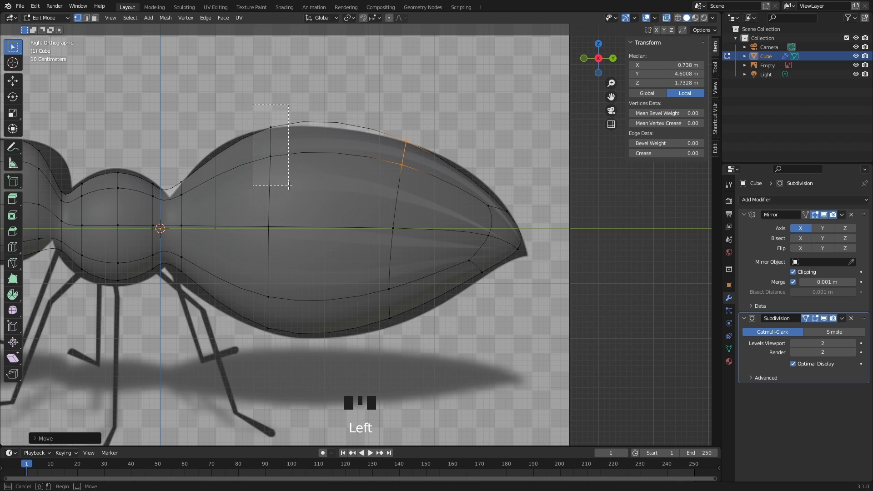
{"action": "key", "text": "g"}
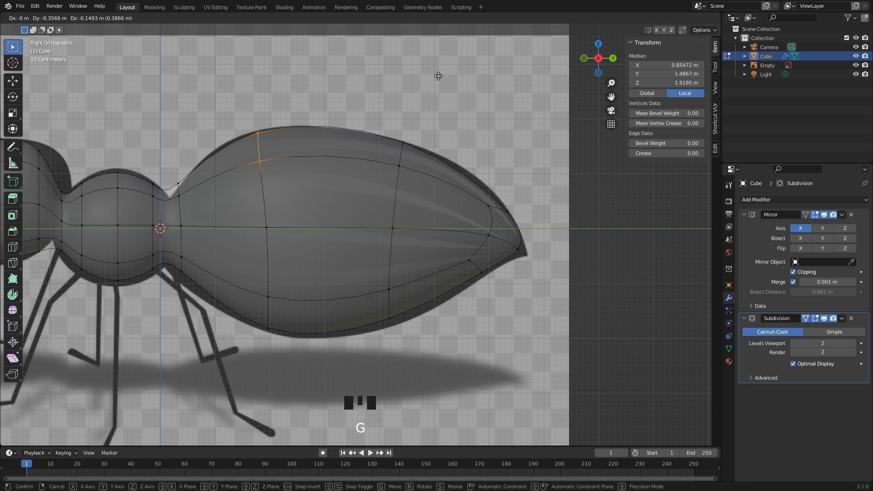
{"action": "left_click", "coordinate": [432, 77]}
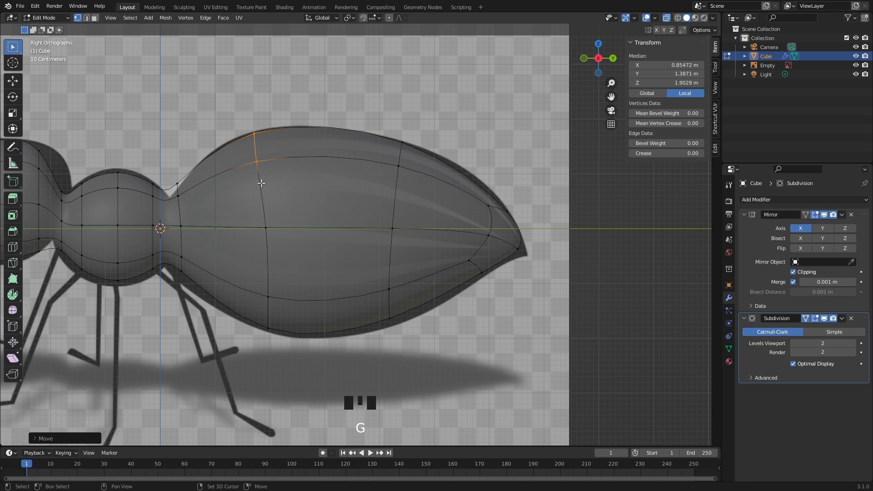
Step: Add a loop cut at the waist between thorax and abdomen, slid close to the thorax's rear end
{"action": "middle_click_drag", "start_coordinate": [279, 172], "coordinate": [428, 124], "text": "shift"}
{"action": "key", "text": "ctrl+r"}
{"action": "left_click", "coordinate": [337, 132]}
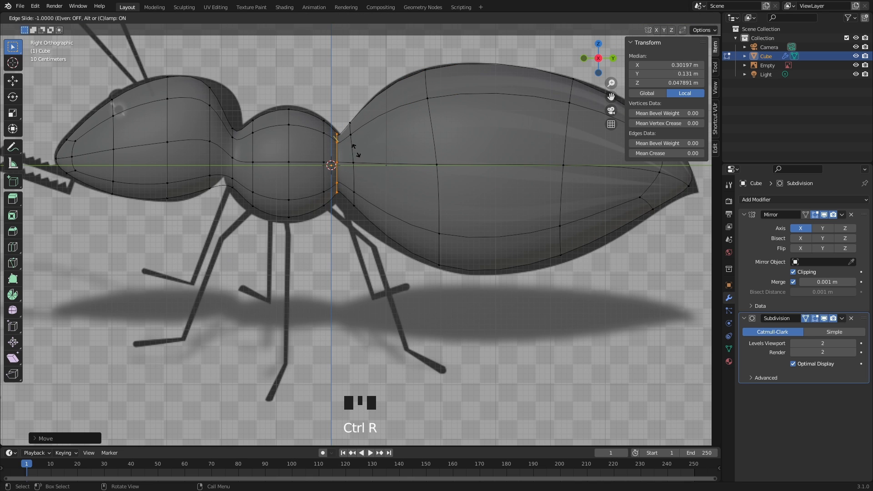
{"action": "left_click", "coordinate": [323, 146]}
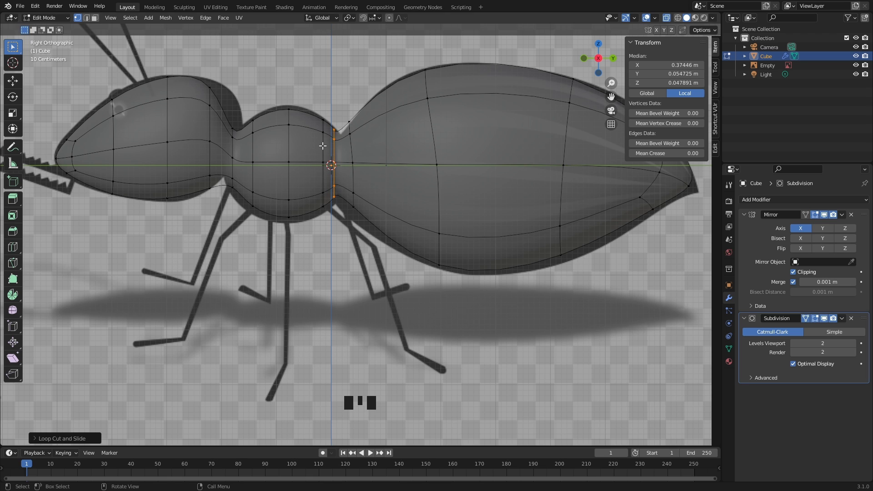
Step: Turn off the Subdivision modifier's viewport display and add a loop cut at the thorax's front end, beside the head
{"action": "left_click", "coordinate": [824, 319]}
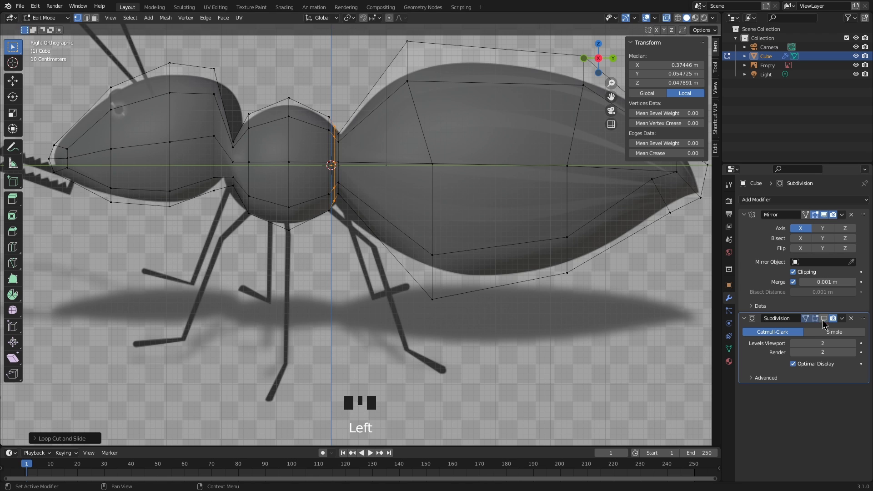
{"action": "middle_click_drag", "start_coordinate": [300, 164], "coordinate": [285, 235]}
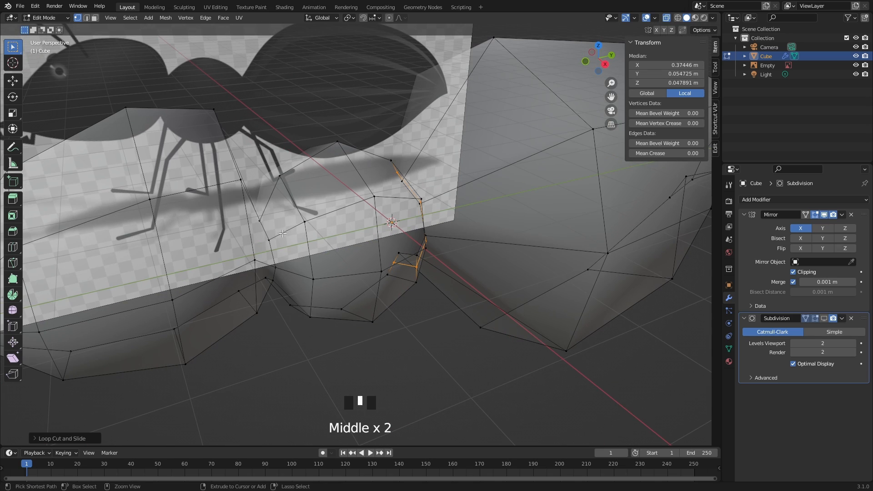
{"action": "key", "text": "ctrl+r"}
{"action": "left_click", "coordinate": [281, 240]}
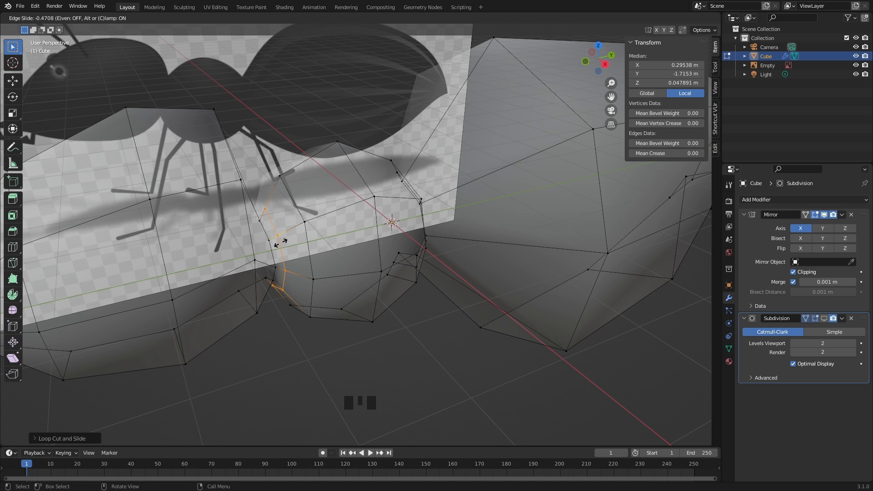
{"action": "left_click", "coordinate": [278, 242]}
Step: Return to the right orthographic view and turn the Subdivision modifier's viewport display back on
{"action": "middle_click_drag", "start_coordinate": [313, 259], "coordinate": [322, 234]}
{"action": "scroll", "coordinate": [322, 234], "scroll_direction": "down", "scroll_amount": 2}
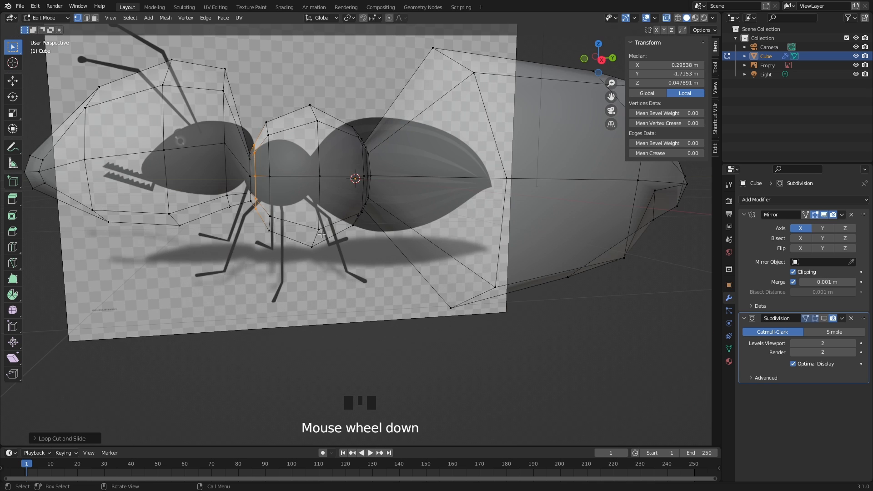
{"action": "key", "text": "KP_3"}
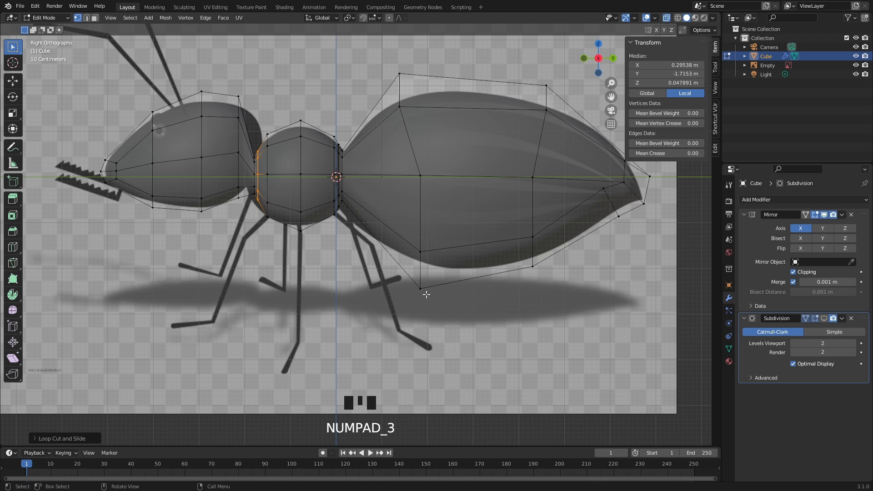
{"action": "left_click", "coordinate": [825, 318]}
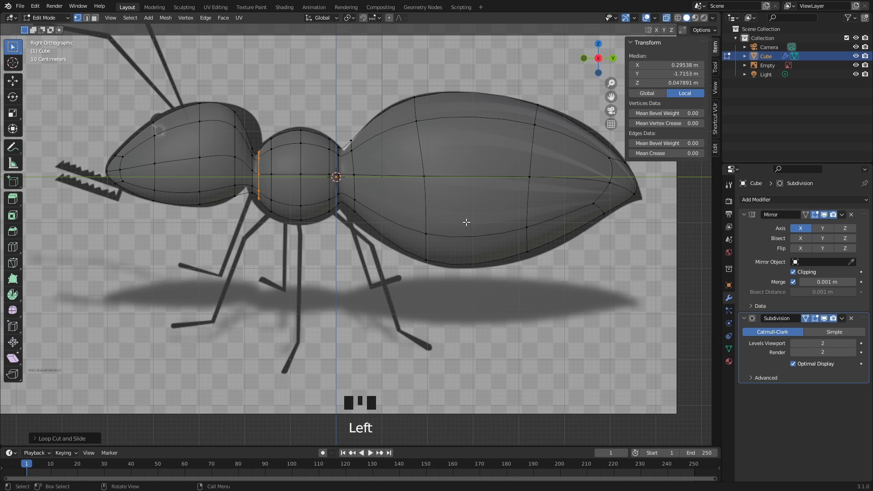
Step: Move the upper vertices of the head's rear loop about 0.45 m towards the thorax and slightly down to follow the reference
{"action": "middle_click_drag", "start_coordinate": [385, 187], "coordinate": [410, 196], "text": "shift"}
{"action": "scroll", "coordinate": [410, 196], "scroll_direction": "up", "scroll_amount": 2}
{"action": "left_click_drag", "start_coordinate": [249, 82], "coordinate": [235, 134]}
{"action": "key", "text": "g"}
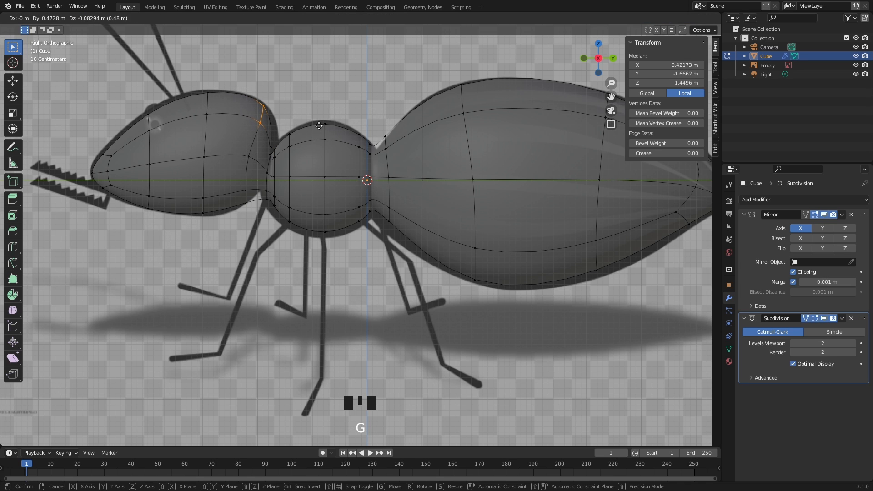
{"action": "left_click", "coordinate": [318, 124]}
Step: View the ant's body in perspective from the head end and turn off X-ray to show the mesh as solid
{"action": "middle_click_drag", "start_coordinate": [320, 145], "coordinate": [473, 180]}
{"action": "scroll", "coordinate": [515, 239], "scroll_direction": "down", "scroll_amount": 2}
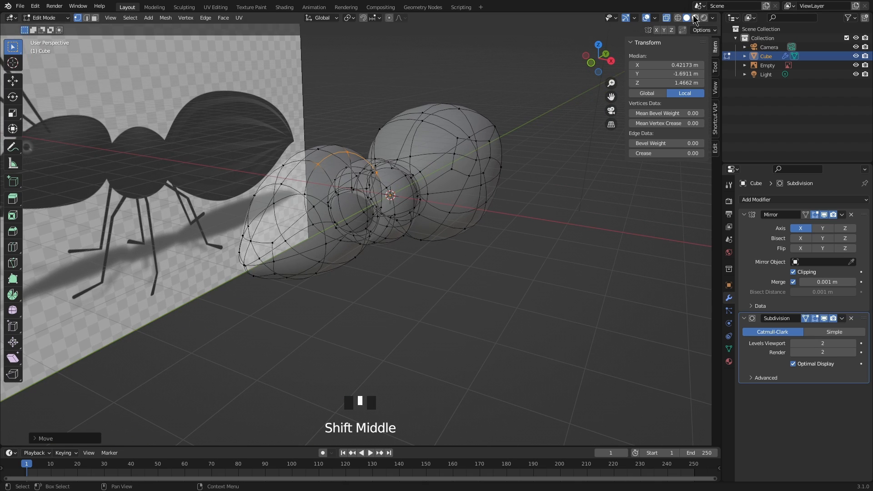
{"action": "left_click", "coordinate": [664, 29]}
{"action": "left_click", "coordinate": [667, 19]}
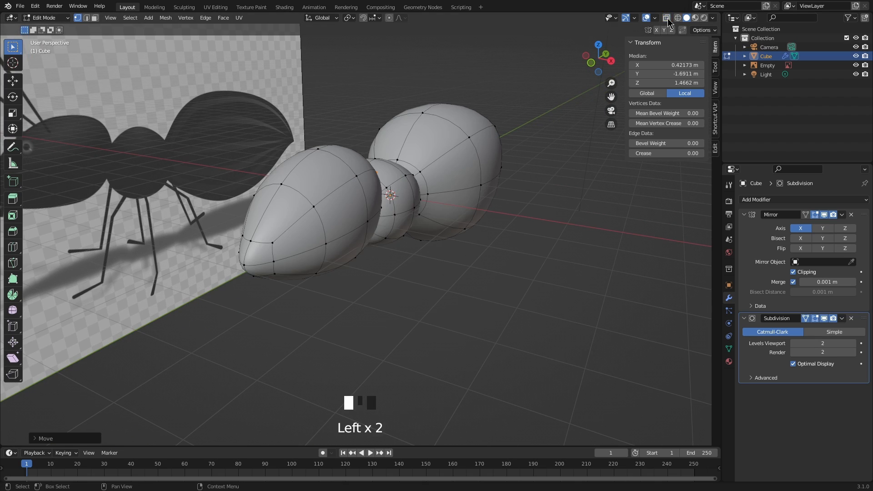
Step: Return to Object Mode and rename the Cube object as "ant body"
{"action": "middle_click_drag", "start_coordinate": [470, 206], "coordinate": [450, 201]}
{"action": "key", "text": "Tab"}
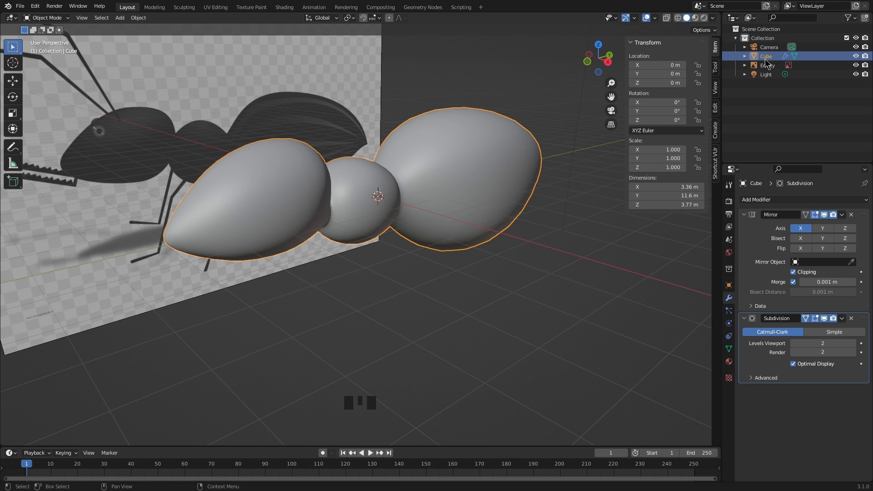
{"action": "double_click", "coordinate": [769, 56]}
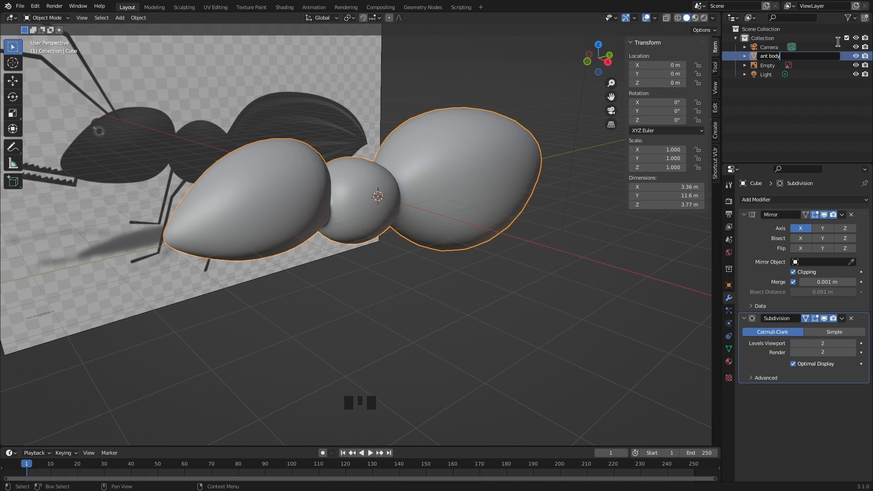
{"action": "key", "text": "Return"}
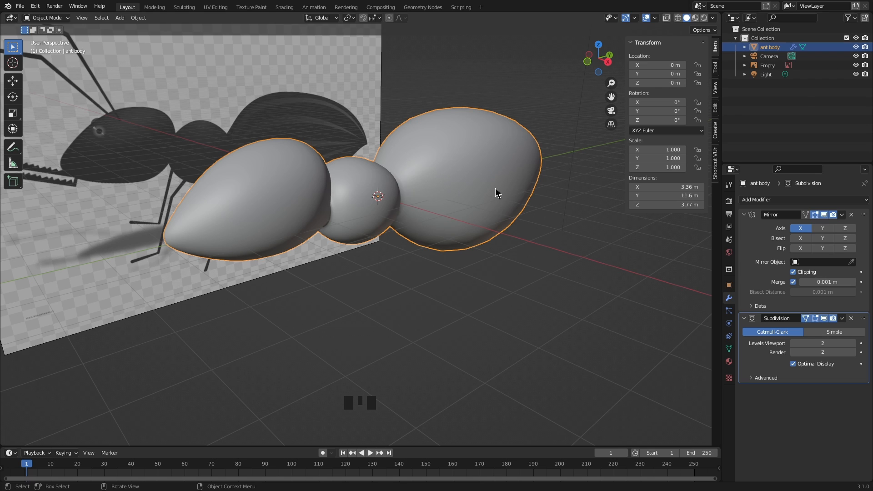
Step: Deselect the ant body and add a new cube mesh to the scene
{"action": "middle_click_drag", "start_coordinate": [467, 292], "coordinate": [413, 259]}
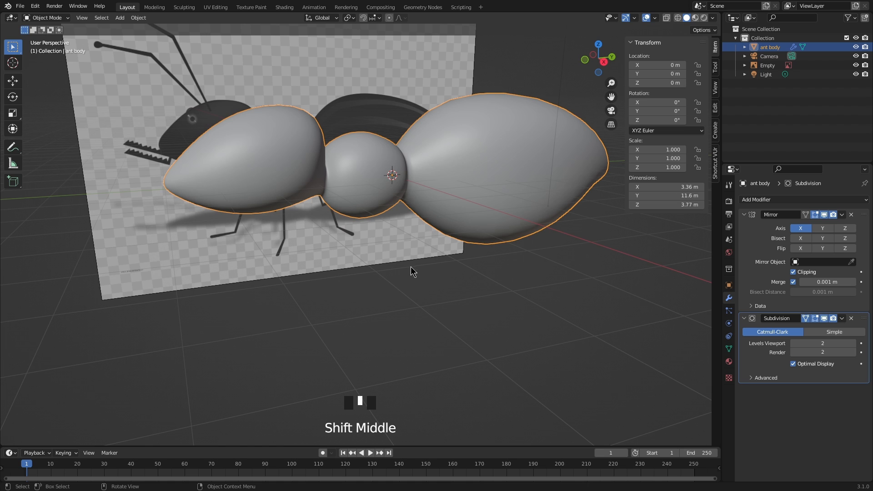
{"action": "left_click", "coordinate": [314, 294]}
{"action": "key", "text": "shift+a"}
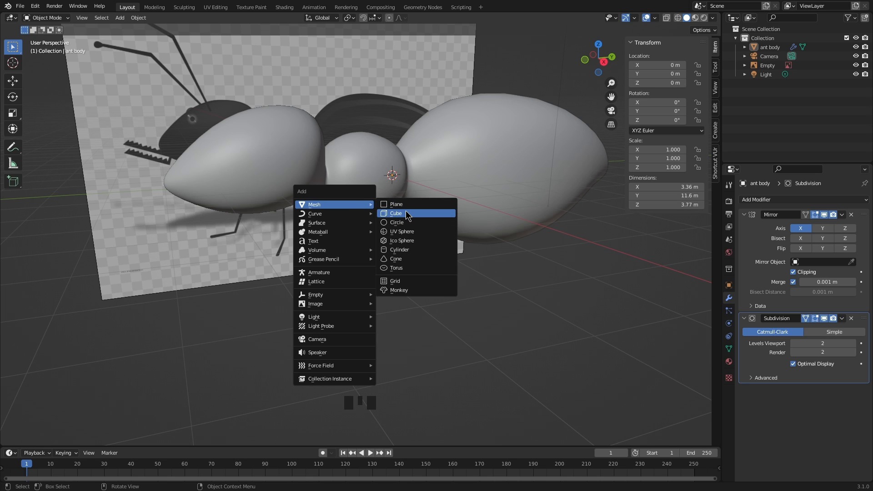
{"action": "left_click", "coordinate": [408, 213]}
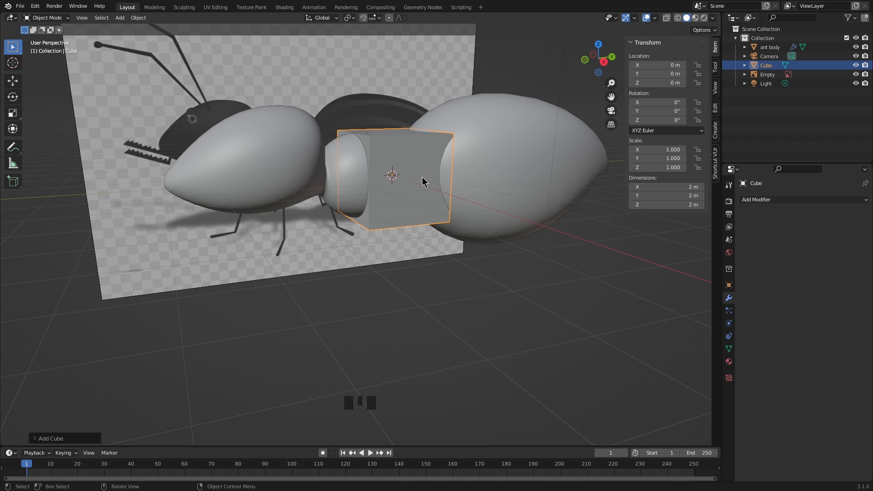
Step: In Edit Mode, scale the new cube down to a small block, using X-ray to see it through the body
{"action": "key", "text": "KP_3"}
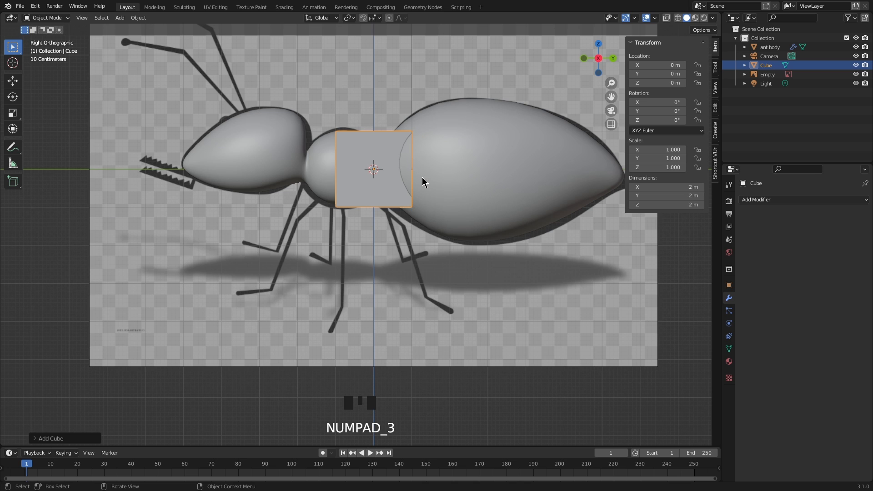
{"action": "key", "text": "Tab"}
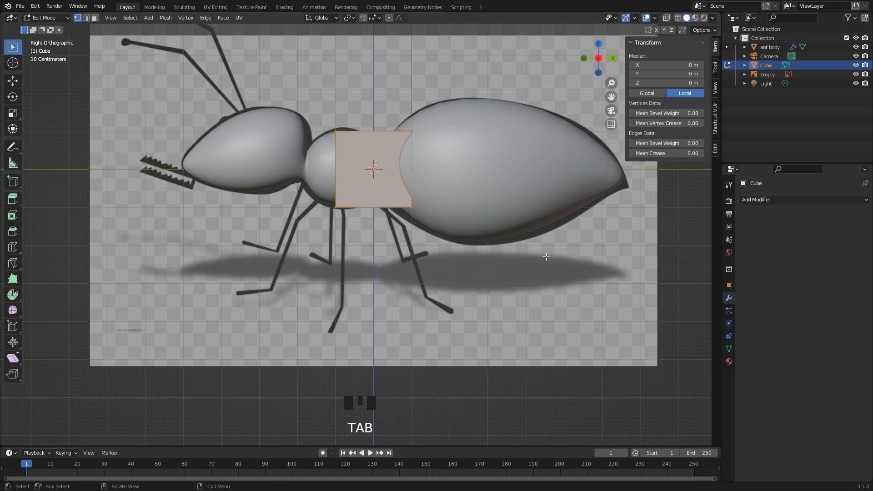
{"action": "key", "text": "s"}
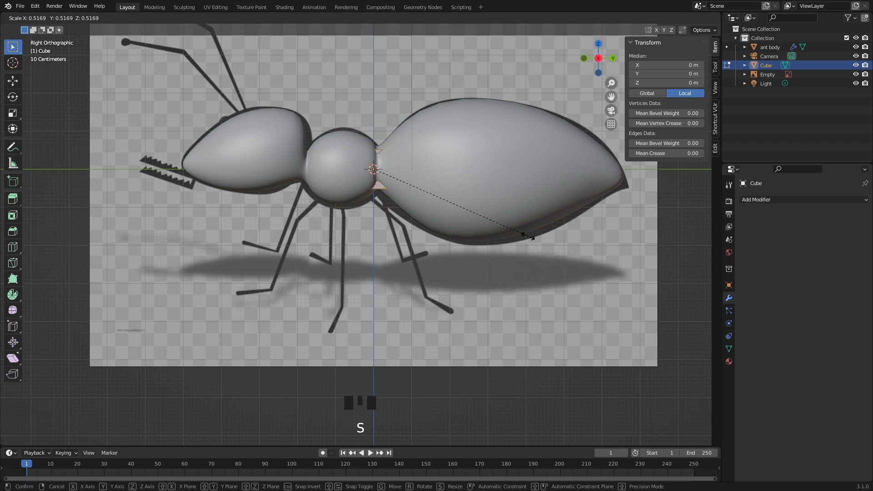
{"action": "left_click", "coordinate": [507, 233]}
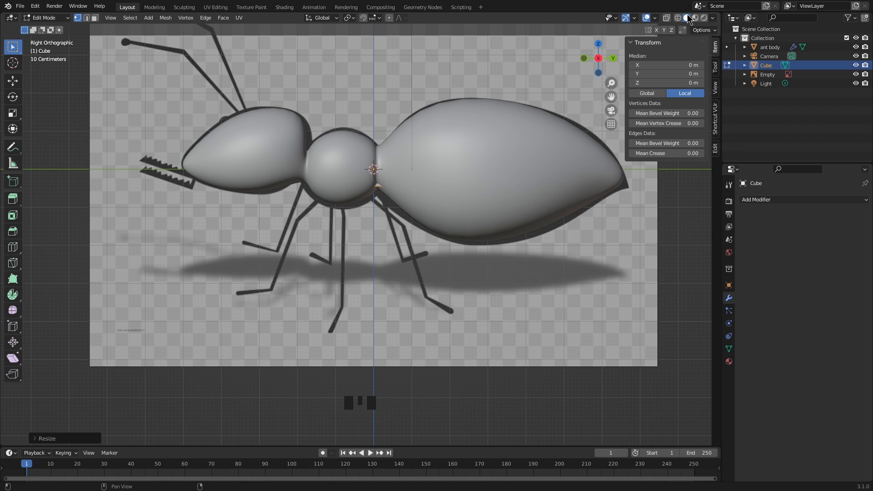
{"action": "left_click", "coordinate": [667, 18]}
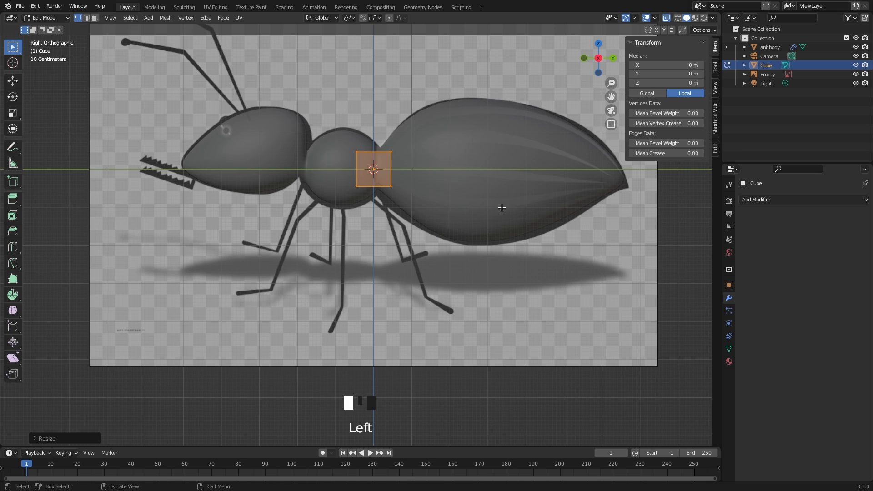
{"action": "key", "text": "s"}
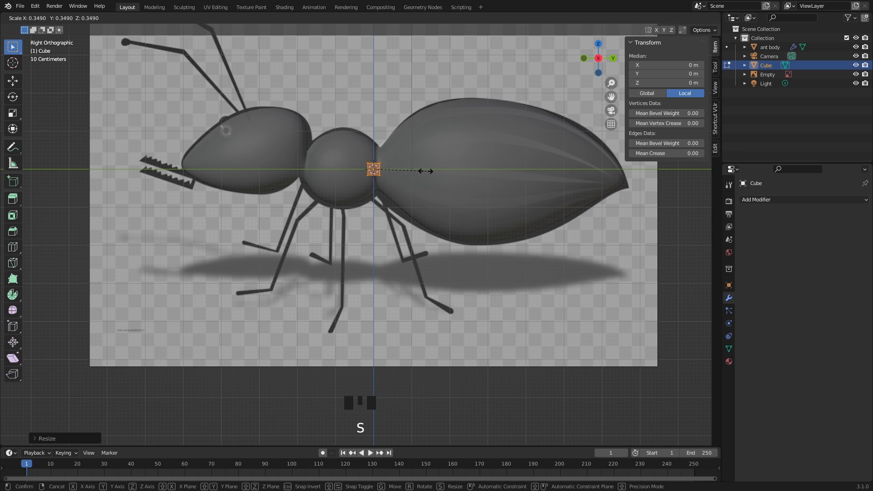
{"action": "left_click", "coordinate": [419, 169]}
Step: Move the small cube to the front leg's root under the thorax, about Y -1.42 m, Z -0.75 m, and turn off X-ray
{"action": "key", "text": "g"}
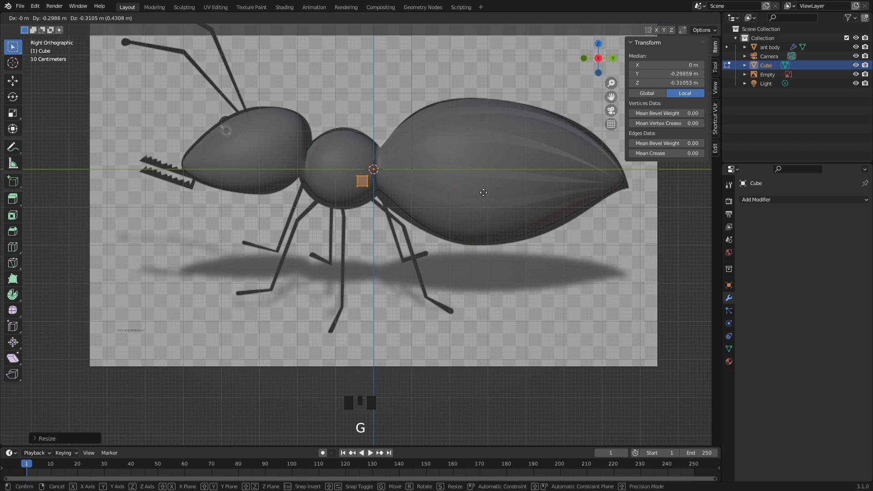
{"action": "left_click", "coordinate": [444, 208]}
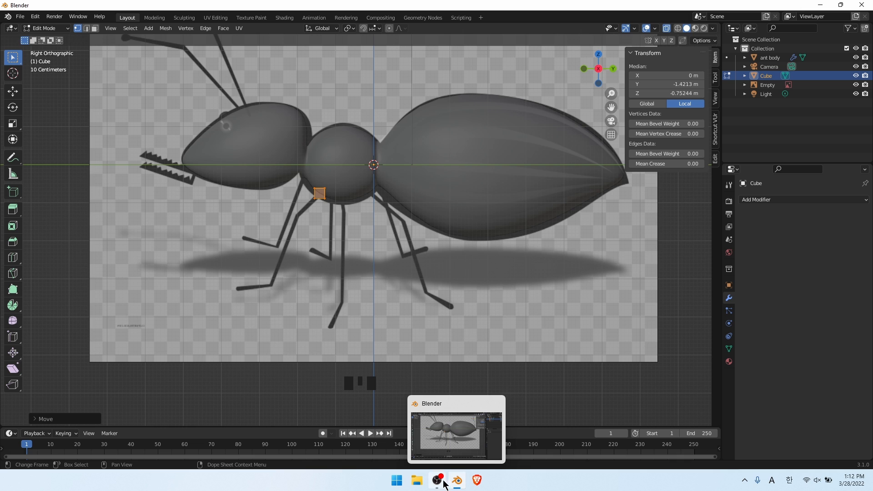
{"action": "mouse_move", "coordinate": [450, 232]}
{"action": "middle_mouse_down"}
{"action": "mouse_move", "coordinate": [421, 231]}
{"action": "mouse_move", "coordinate": [439, 242]}
{"action": "middle_mouse_up"}
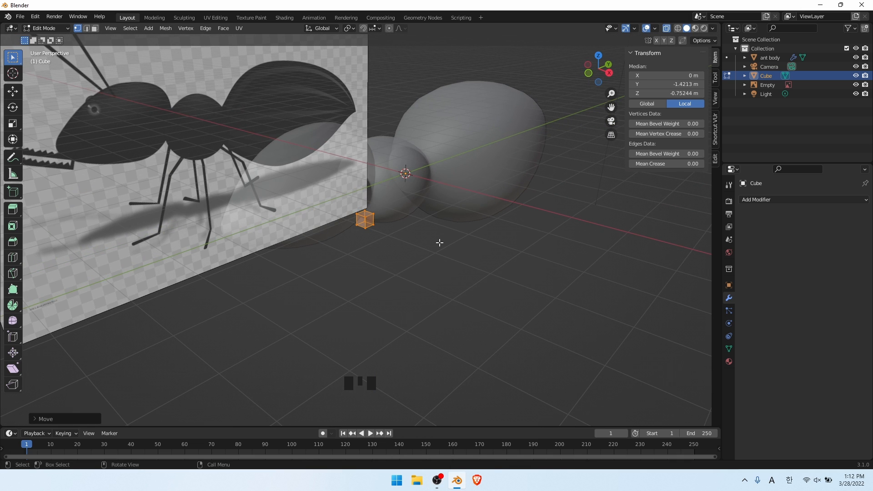
{"action": "key", "text": "F10"}
{"action": "left_click", "coordinate": [666, 18]}
{"action": "left_click", "coordinate": [666, 18]}
{"action": "middle_click_drag", "start_coordinate": [472, 193], "coordinate": [404, 184]}
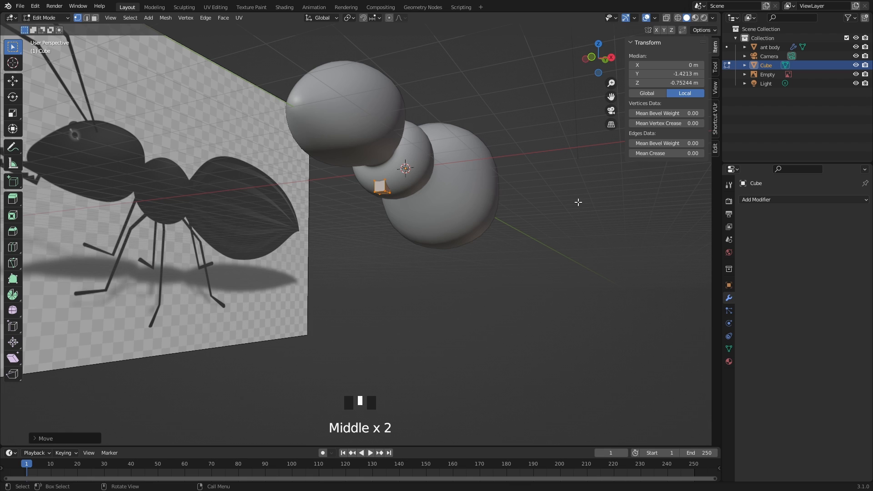
Step: Add an X-axis Mirror modifier to the cube and move its mesh sideways to about X 0.92 m
{"action": "left_click", "coordinate": [796, 199]}
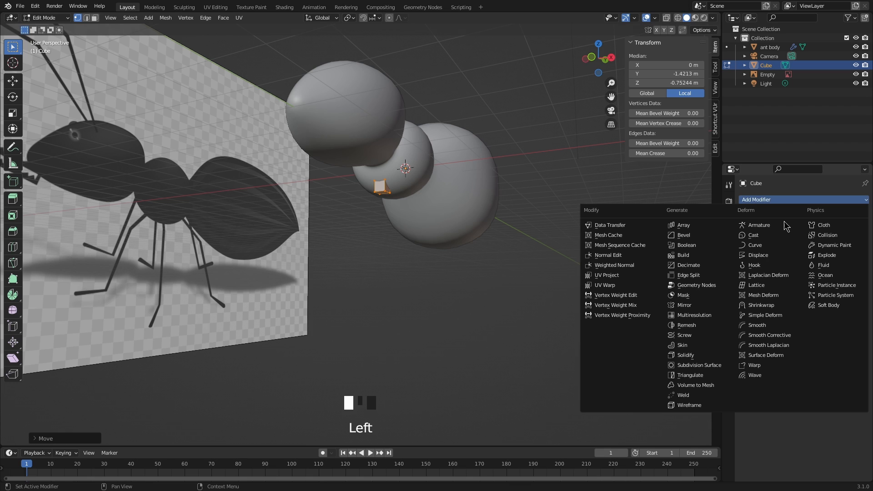
{"action": "left_click", "coordinate": [698, 306]}
{"action": "key", "text": "g"}
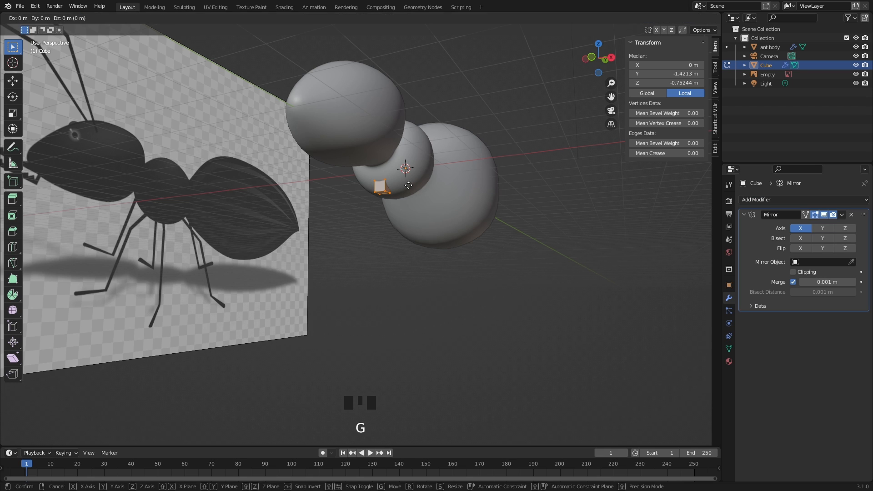
{"action": "left_click", "coordinate": [447, 199]}
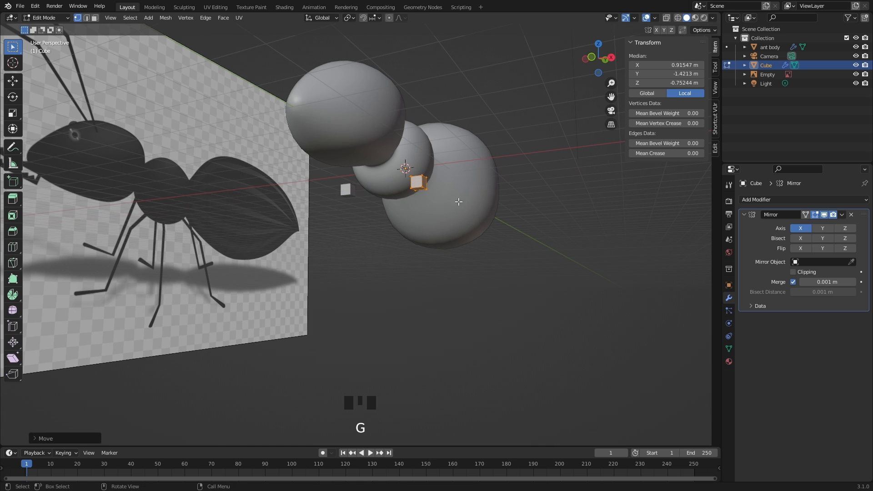
Step: Shrink the cube further and pull its outer side face outward along X to form a long thin bar
{"action": "key", "text": "s"}
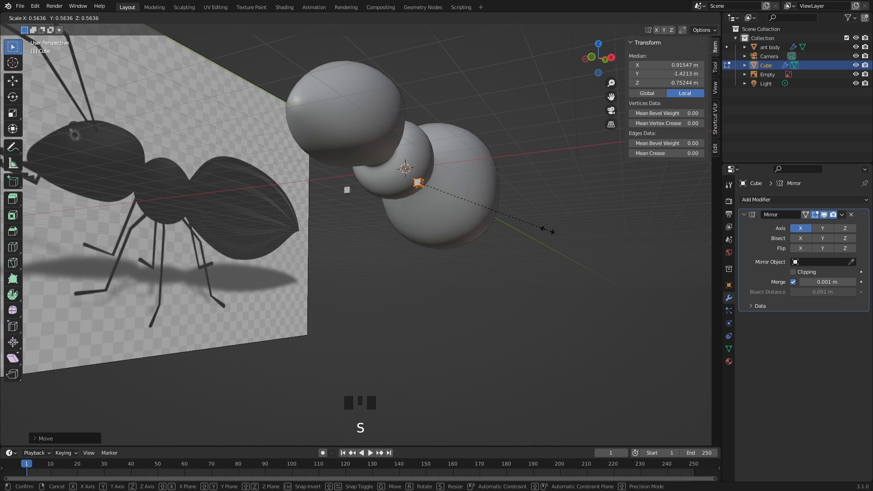
{"action": "left_click", "coordinate": [526, 217]}
{"action": "middle_click_drag", "start_coordinate": [526, 217], "coordinate": [408, 196]}
{"action": "key", "text": "3"}
{"action": "left_click", "coordinate": [355, 205]}
{"action": "middle_click_drag", "start_coordinate": [392, 233], "coordinate": [420, 231]}
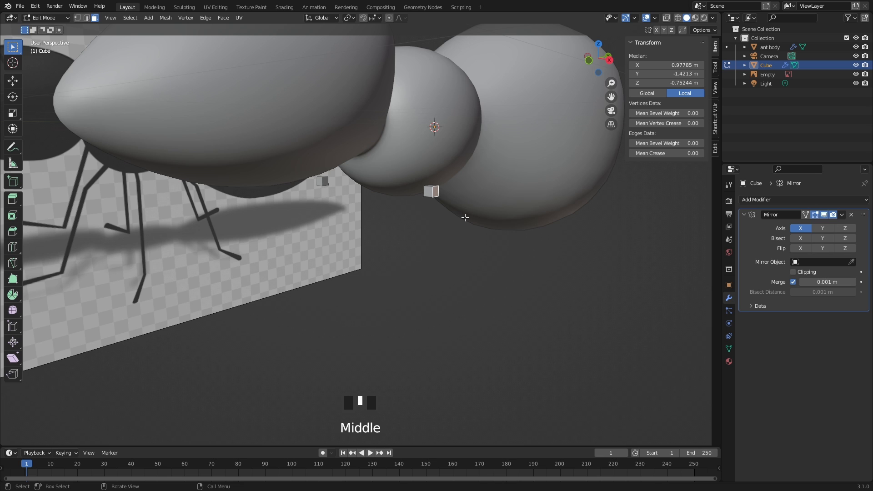
{"action": "key", "text": "g"}
{"action": "key", "text": "x"}
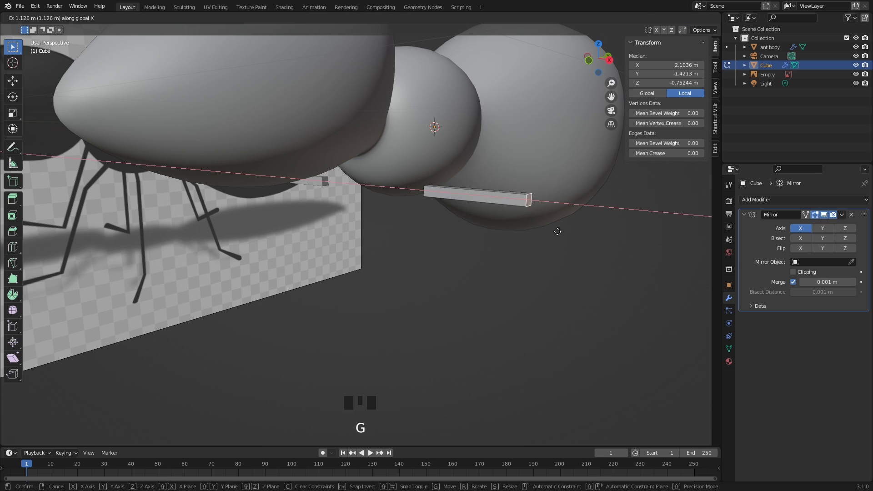
{"action": "left_click", "coordinate": [469, 199]}
Step: Select the whole leg bar and scale it up slightly to thicken and lengthen it
{"action": "key", "text": "a"}
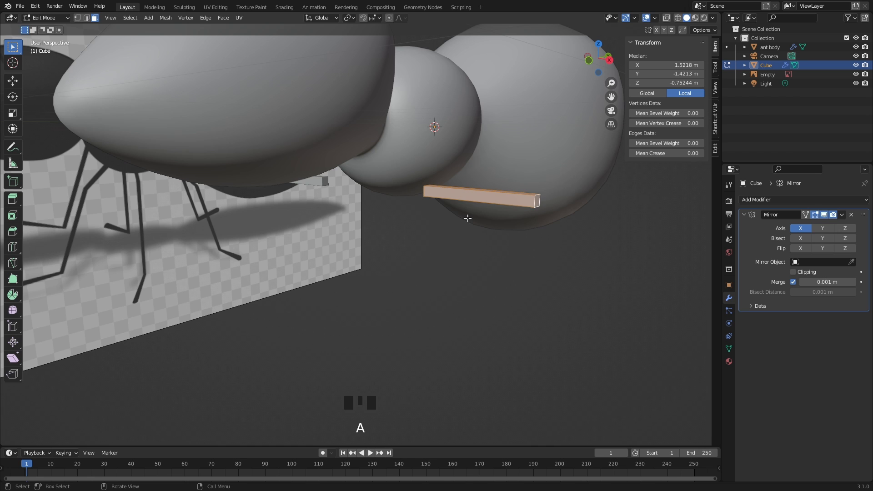
{"action": "key", "text": "s"}
{"action": "left_click", "coordinate": [479, 232]}
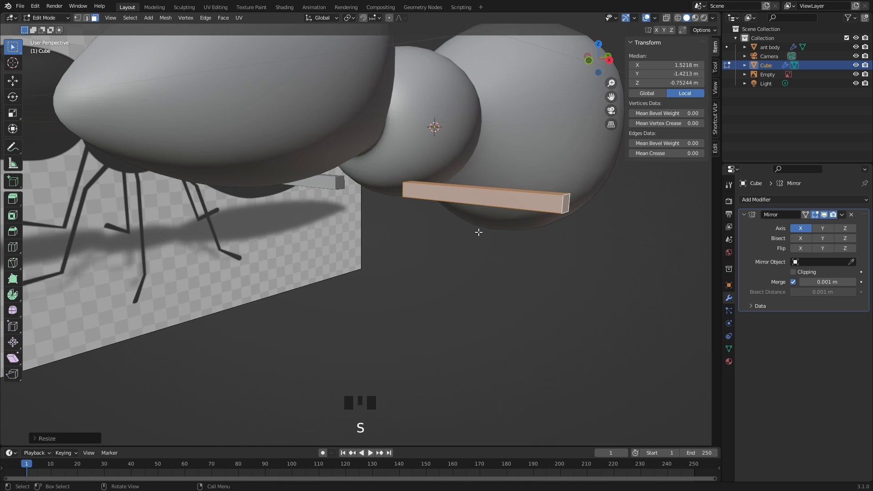
Step: In top view, move the bar's outer end face toward the head to about X 2.88 m, Y -2.48 m and rotate it square to the leg
{"action": "middle_click_drag", "start_coordinate": [530, 259], "coordinate": [512, 271]}
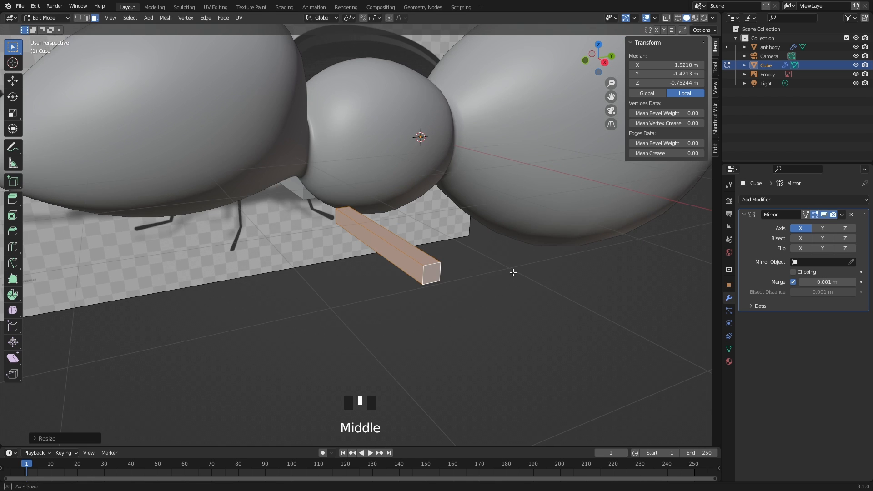
{"action": "left_click", "coordinate": [437, 275]}
{"action": "key", "text": "KP_7"}
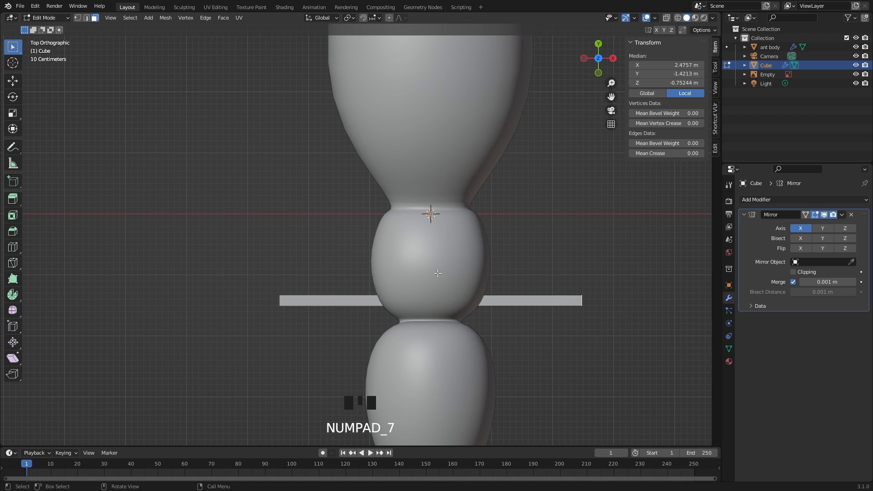
{"action": "middle_click_drag", "start_coordinate": [483, 312], "coordinate": [484, 191], "text": "shift"}
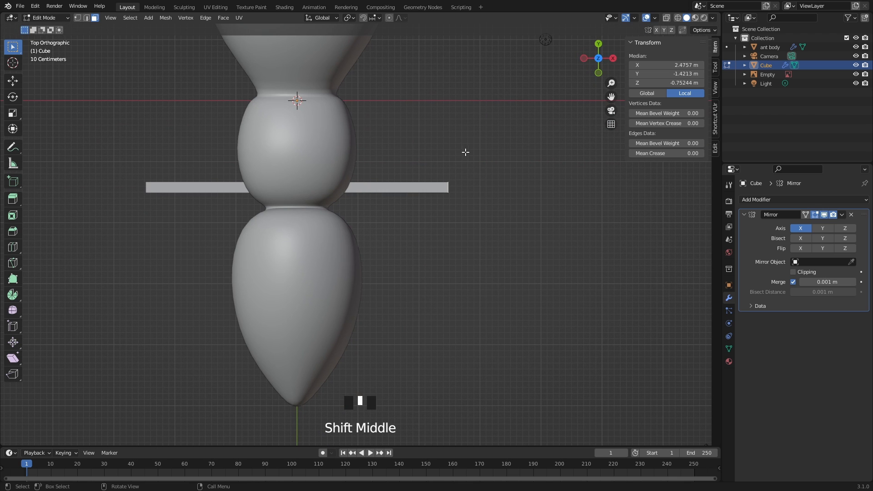
{"action": "key", "text": "g"}
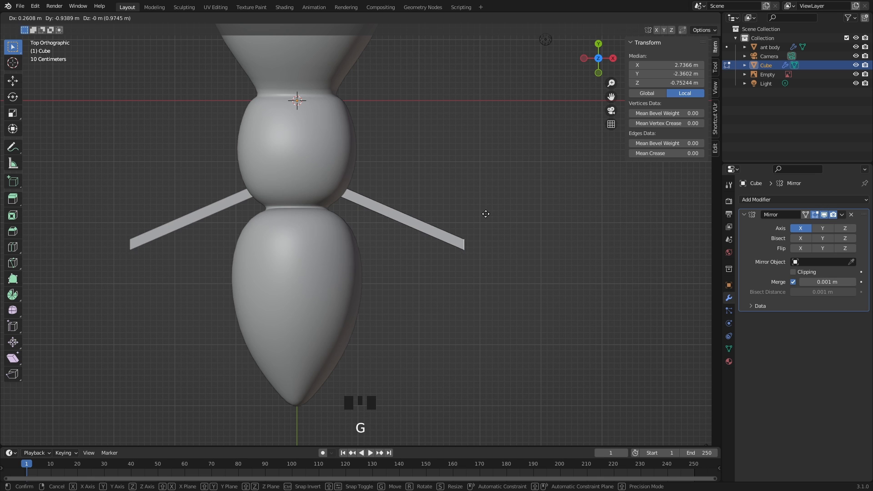
{"action": "left_click", "coordinate": [495, 221]}
{"action": "key", "text": "r"}
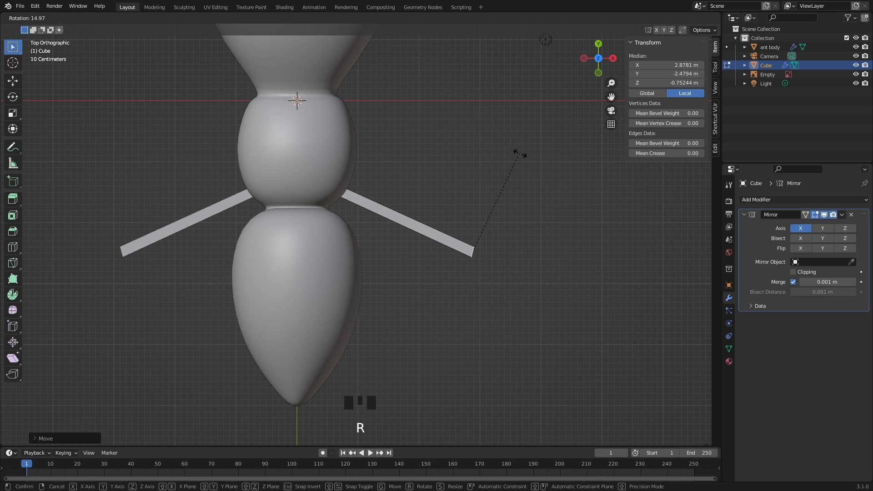
{"action": "left_click", "coordinate": [531, 177]}
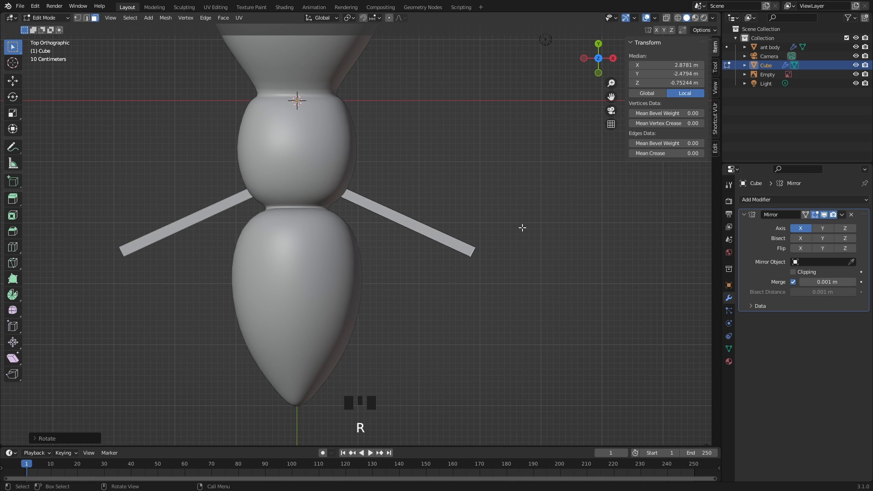
Step: In side view, lower the leg's end face to about Y -2.75 m, Z -1.69 m so the segment slopes downward
{"action": "key", "text": "KP_3"}
{"action": "middle_click_drag", "start_coordinate": [469, 318], "coordinate": [461, 367], "text": "shift"}
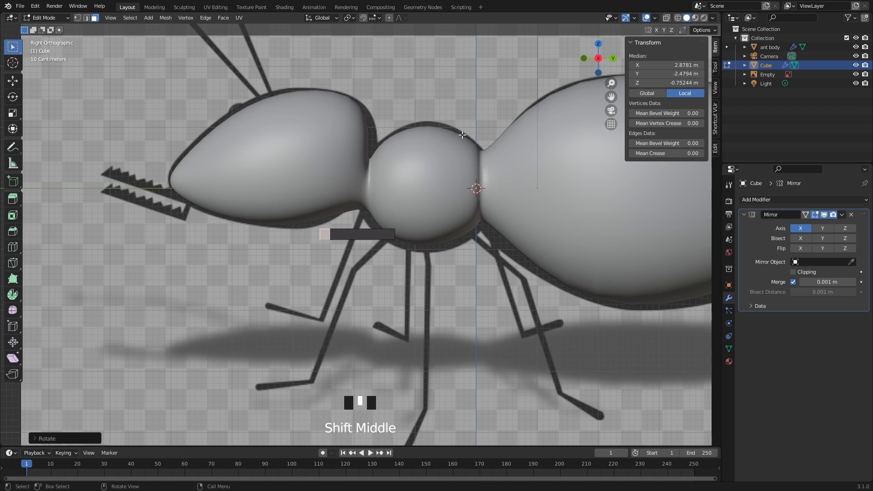
{"action": "key", "text": "g"}
{"action": "left_click", "coordinate": [445, 193]}
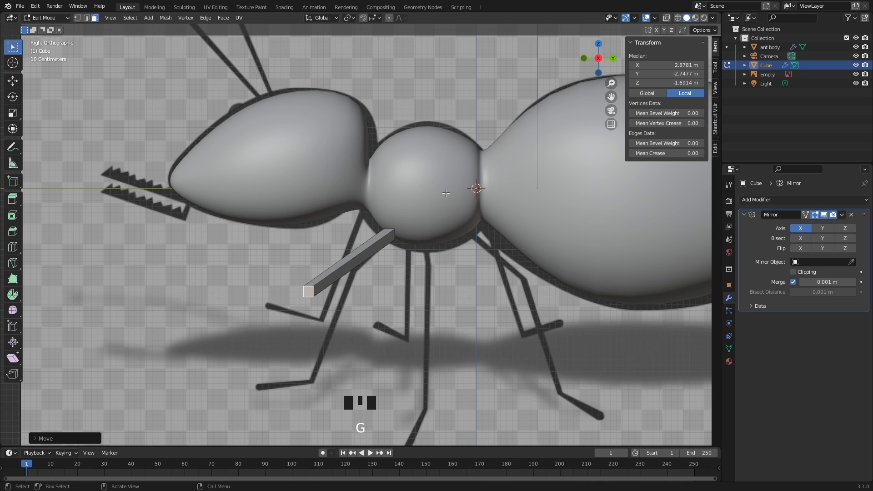
Step: In front view, extrude the leg's outer end face into a second segment sloping down to about X 3.79 m, Z -3.46 m
{"action": "key", "text": "KP_1"}
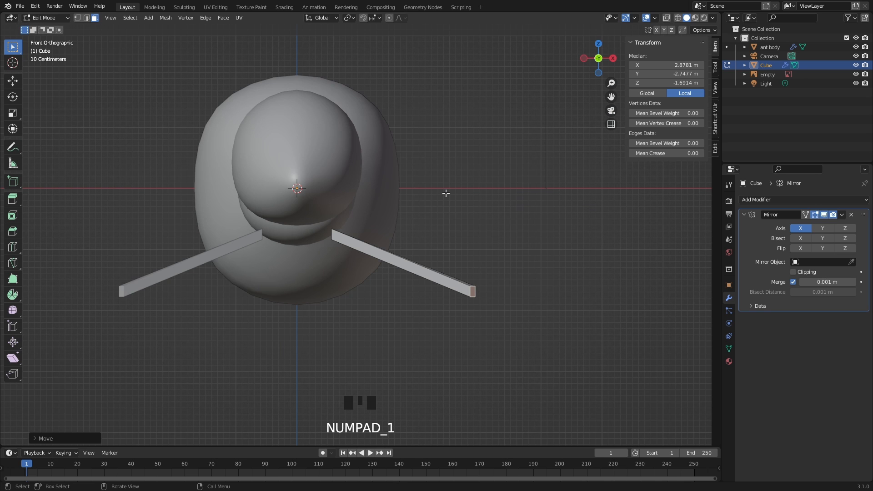
{"action": "middle_click_drag", "start_coordinate": [454, 212], "coordinate": [438, 172], "text": "shift"}
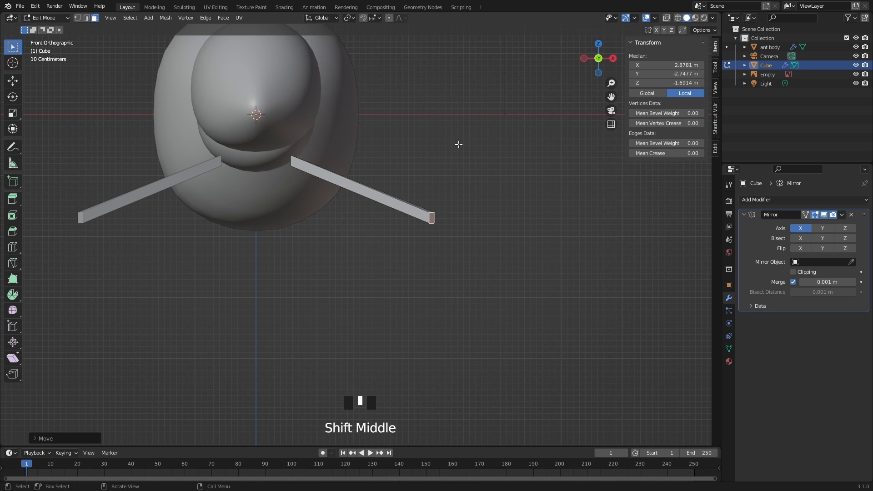
{"action": "key", "text": "e"}
{"action": "left_click", "coordinate": [508, 202]}
{"action": "key", "text": "g"}
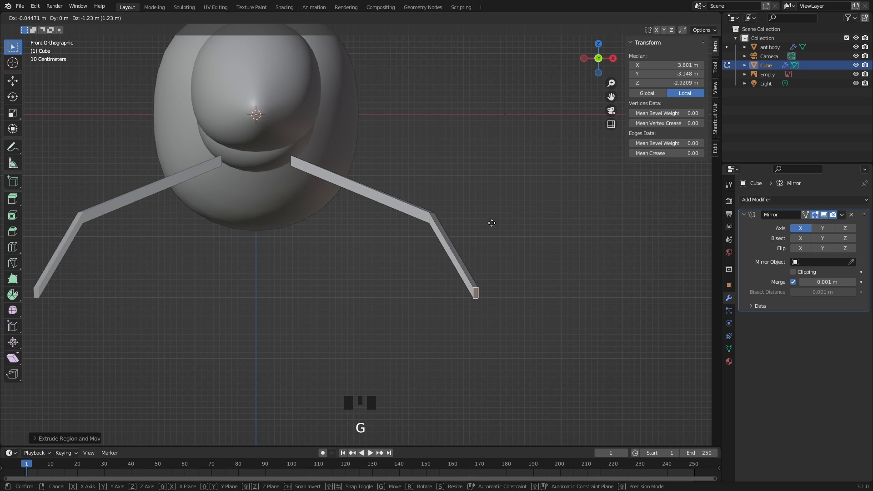
{"action": "left_click", "coordinate": [502, 254]}
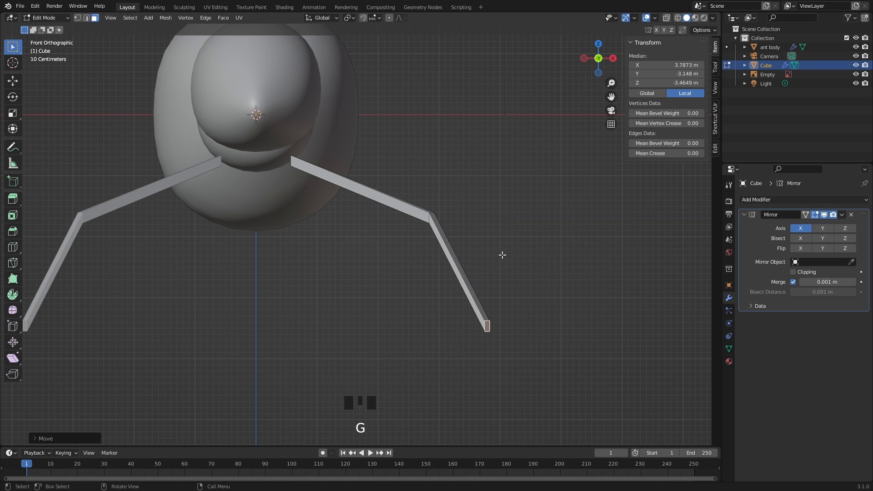
Step: Switch to edge selection and select the underside edge where the two leg segments meet at the knee
{"action": "key", "text": "KP_3"}
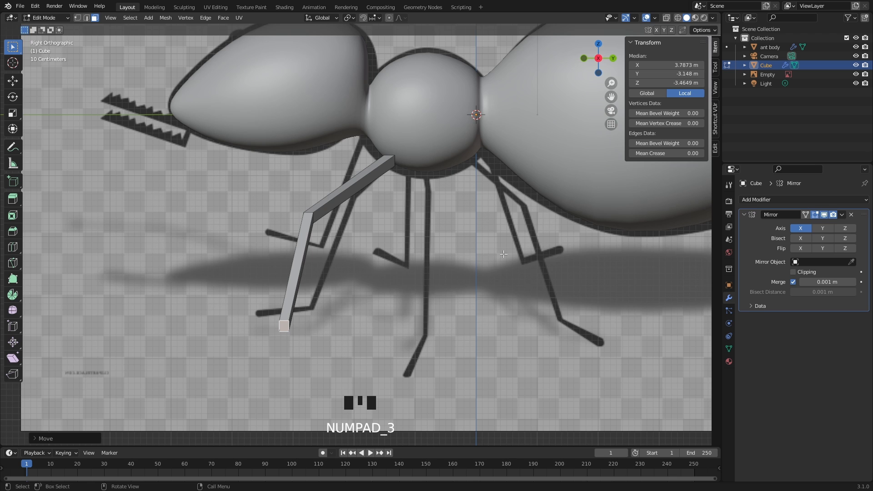
{"action": "middle_click_drag", "start_coordinate": [399, 237], "coordinate": [316, 240]}
{"action": "scroll", "coordinate": [293, 234], "scroll_direction": "up", "scroll_amount": 4}
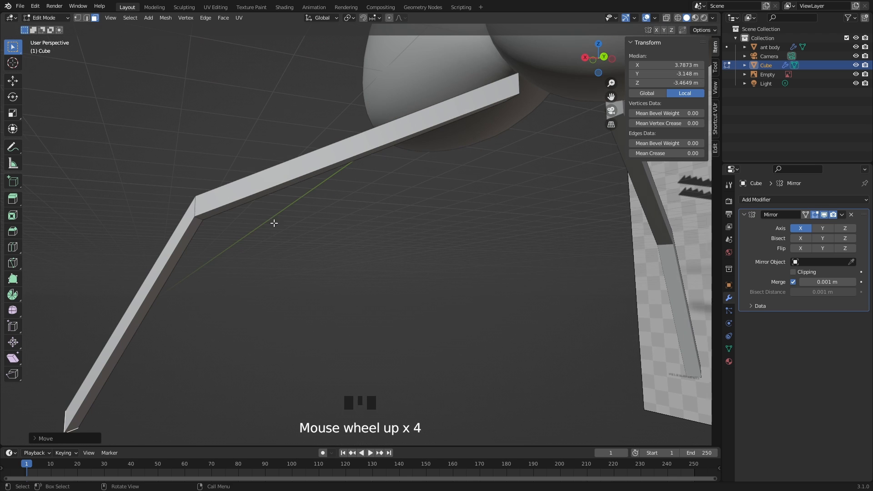
{"action": "key", "text": "2"}
{"action": "left_click", "coordinate": [198, 220]}
{"action": "middle_click_drag", "start_coordinate": [244, 231], "coordinate": [306, 232], "text": "shift"}
Step: Try to slide the knee's underside edge and move it freely toward the body, and undo the change
{"action": "key", "text": "g"}
{"action": "key", "text": "g"}
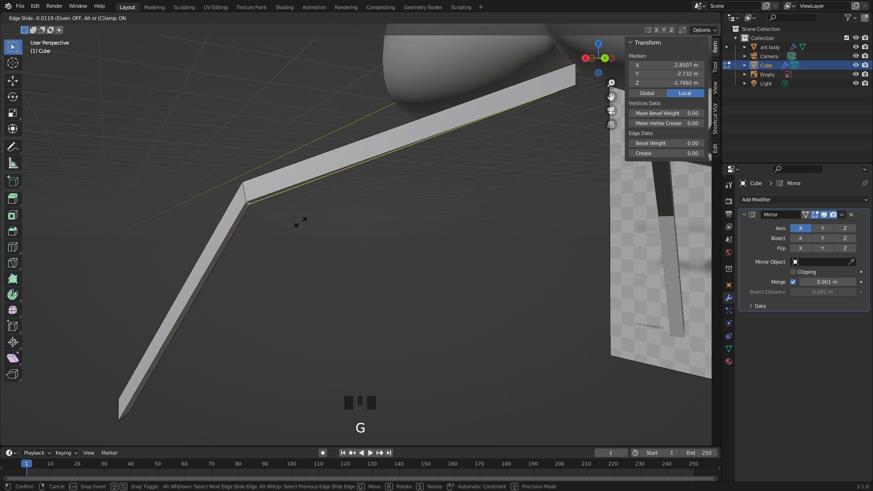
{"action": "left_click", "coordinate": [301, 222]}
{"action": "key", "text": "g"}
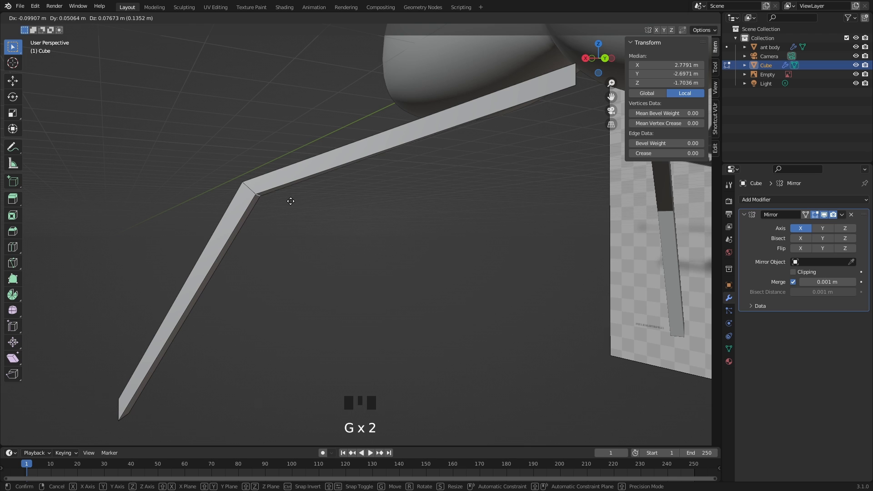
{"action": "left_click", "coordinate": [288, 200]}
{"action": "middle_click_drag", "start_coordinate": [244, 207], "coordinate": [216, 202]}
{"action": "key", "text": "ctrl+z"}
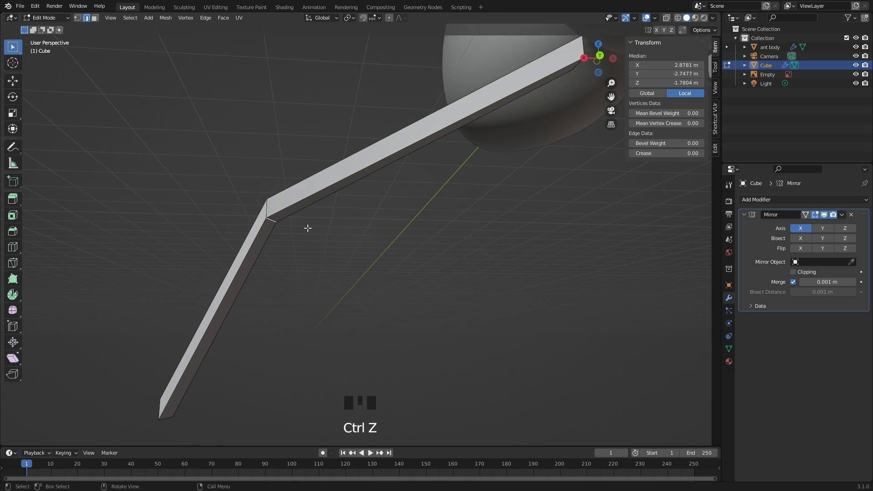
Step: Slide the knee's underside edge along the upper leg segment to about X 2.78 m, Y -2.69 m, Z -1.74 m
{"action": "middle_click_drag", "start_coordinate": [306, 228], "coordinate": [330, 241]}
{"action": "key", "text": "g"}
{"action": "key", "text": "g"}
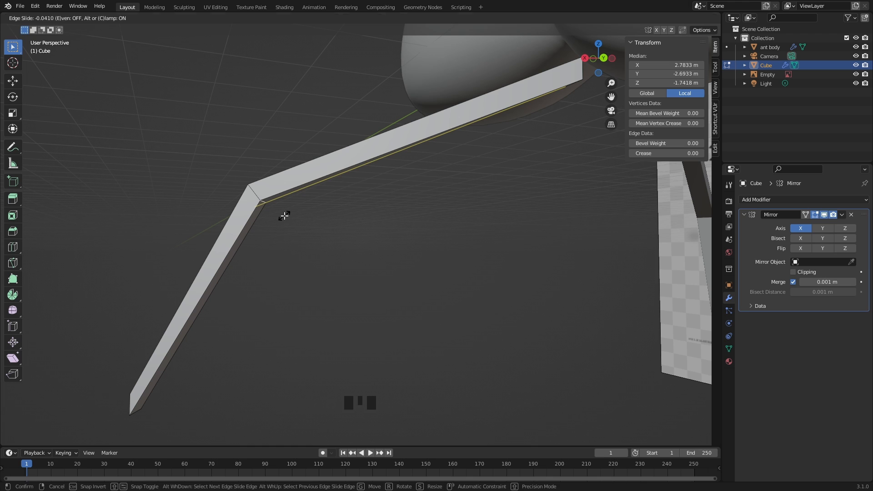
{"action": "left_click", "coordinate": [286, 216]}
Step: Select the edge loop around the knee joint and scale it up slightly
{"action": "middle_click_drag", "start_coordinate": [354, 176], "coordinate": [299, 207]}
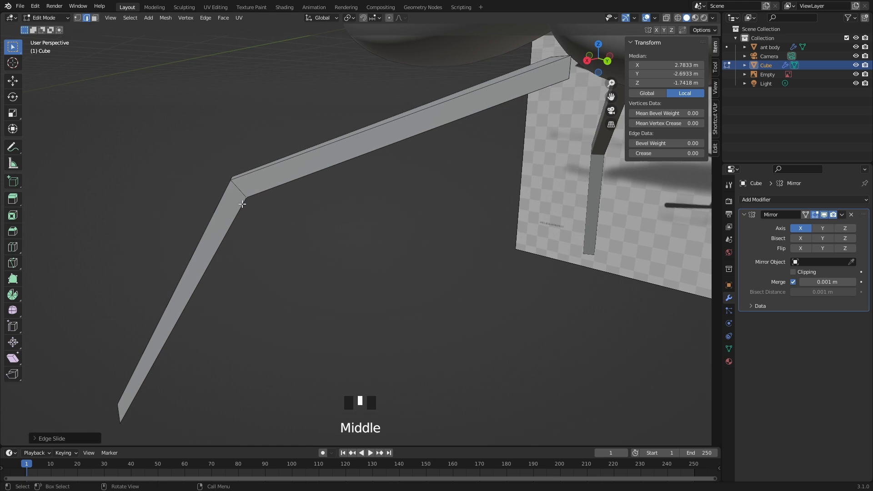
{"action": "left_click", "coordinate": [233, 187], "text": "alt"}
{"action": "key", "text": "s"}
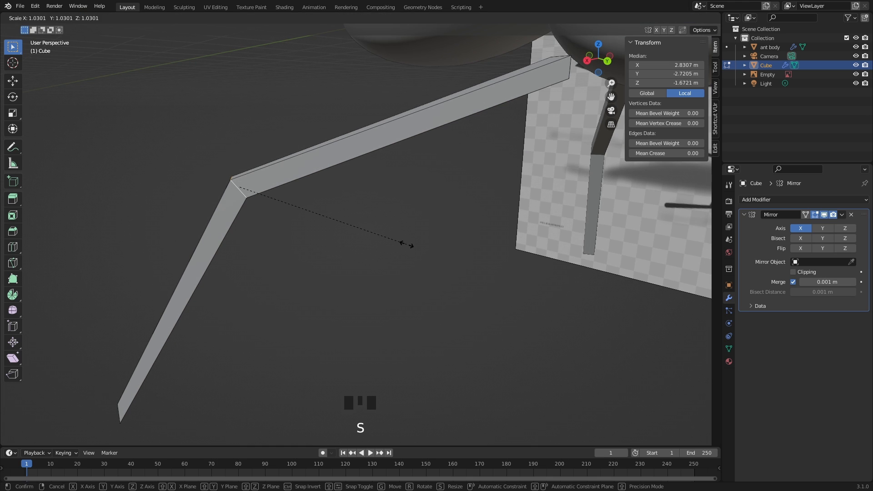
{"action": "left_click", "coordinate": [421, 250]}
Step: Move the outer edge of the lower leg's end outward to about X 3.9 m, Y -3.3 m to widen the tip
{"action": "middle_click_drag", "start_coordinate": [424, 249], "coordinate": [193, 261], "text": "shift"}
{"action": "left_click", "coordinate": [214, 283]}
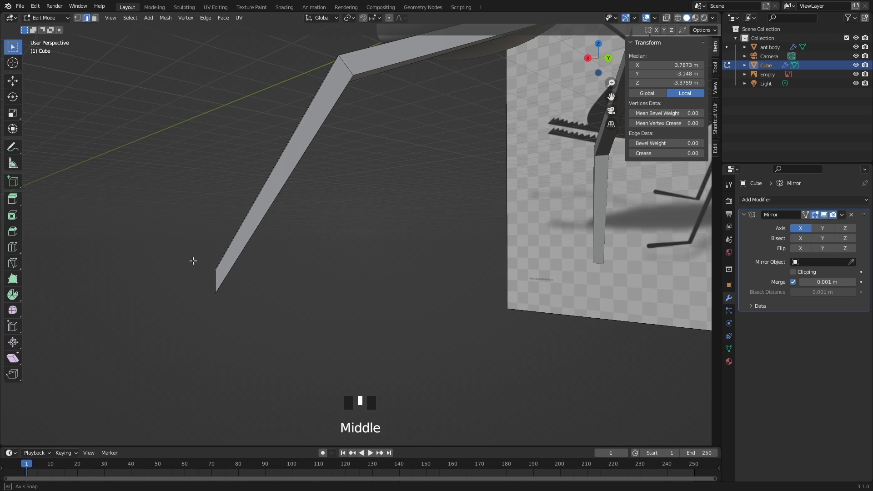
{"action": "key", "text": "g"}
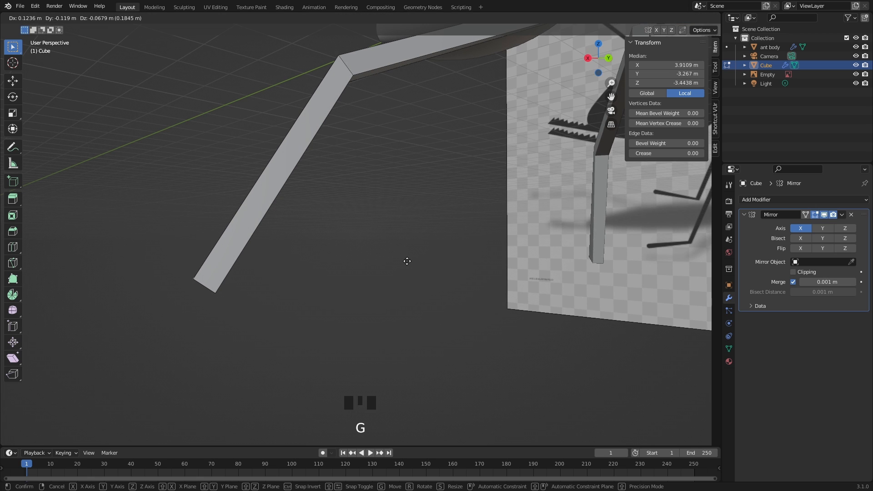
{"action": "left_click", "coordinate": [403, 260]}
Step: Add a loop cut around the lower leg segment just below the knee, at about X 2.90 m, Z -1.79 m
{"action": "middle_click_drag", "start_coordinate": [312, 259], "coordinate": [348, 232], "text": "shift"}
{"action": "middle_click_drag", "start_coordinate": [331, 168], "coordinate": [311, 143]}
{"action": "key", "text": "ctrl+r"}
{"action": "left_click", "coordinate": [257, 245]}
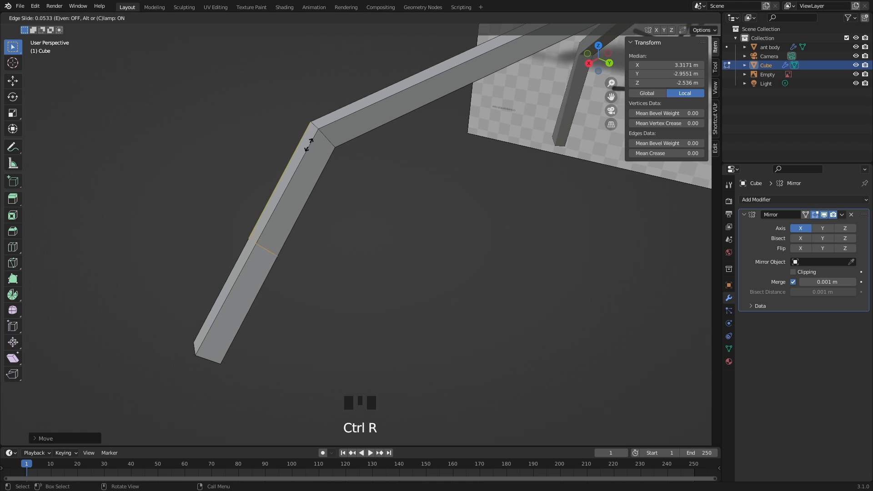
{"action": "left_click", "coordinate": [384, 67]}
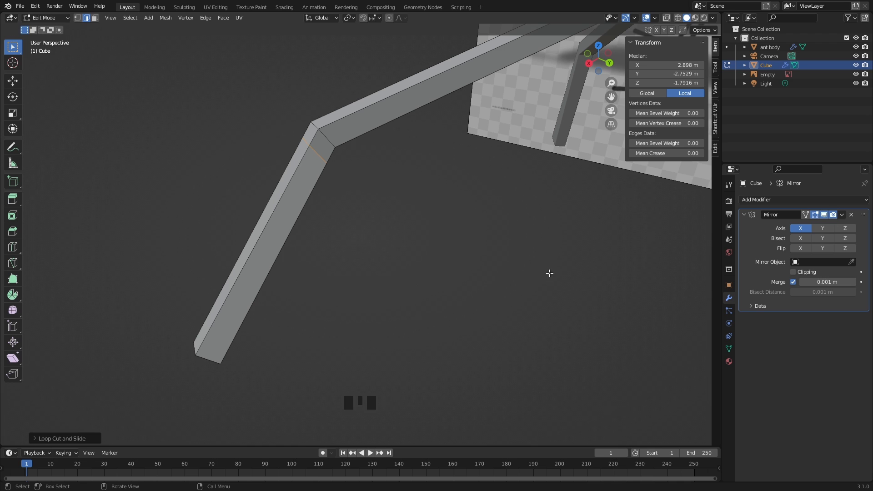
Step: Scale down the loop below the knee and move it up toward the joint to about X 2.86 m, Z -1.74 m
{"action": "left_click", "coordinate": [497, 305]}
{"action": "middle_click_drag", "start_coordinate": [430, 249], "coordinate": [385, 228]}
{"action": "scroll", "coordinate": [385, 227], "scroll_direction": "down", "scroll_amount": 2}
{"action": "key", "text": "g"}
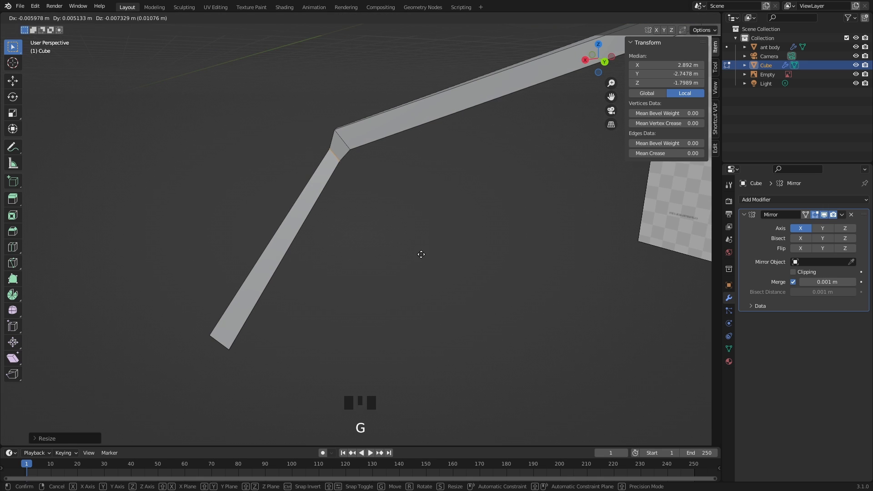
{"action": "left_click", "coordinate": [455, 192]}
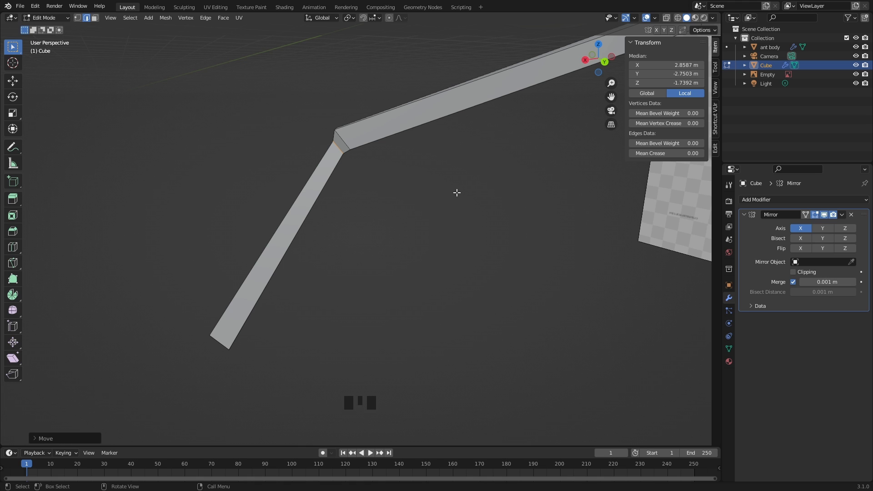
Step: Select the lower leg's end face and extrude it to about X 4.16 m, Y -3.38 m, Z -4.07 m
{"action": "middle_click_drag", "start_coordinate": [457, 192], "coordinate": [208, 276], "text": "shift"}
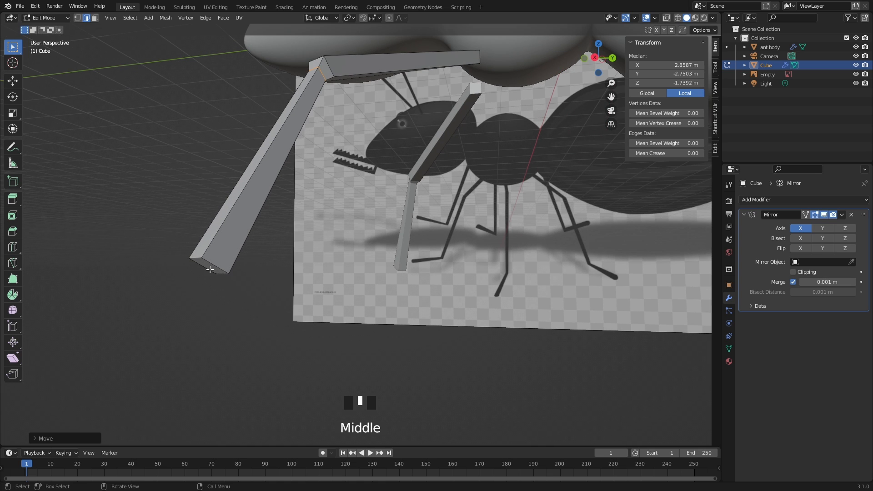
{"action": "left_click", "coordinate": [210, 269]}
{"action": "left_click", "coordinate": [95, 19]}
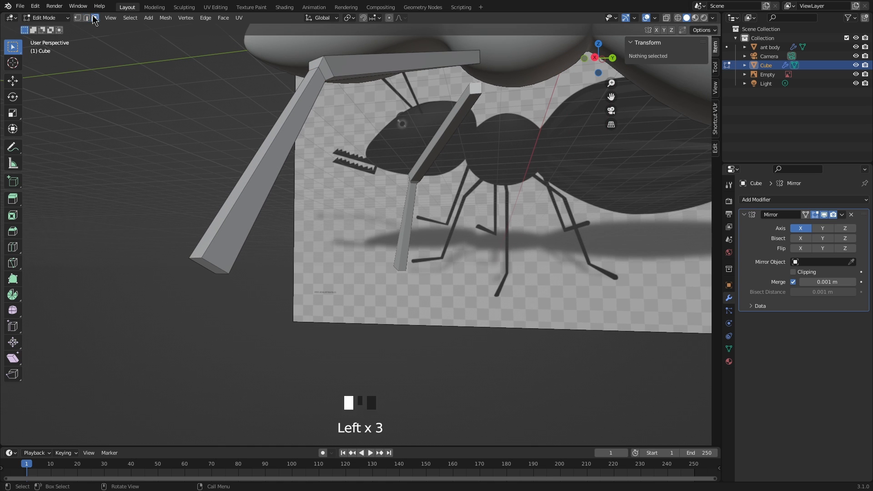
{"action": "left_click", "coordinate": [210, 268]}
{"action": "middle_click_drag", "start_coordinate": [220, 249], "coordinate": [373, 181]}
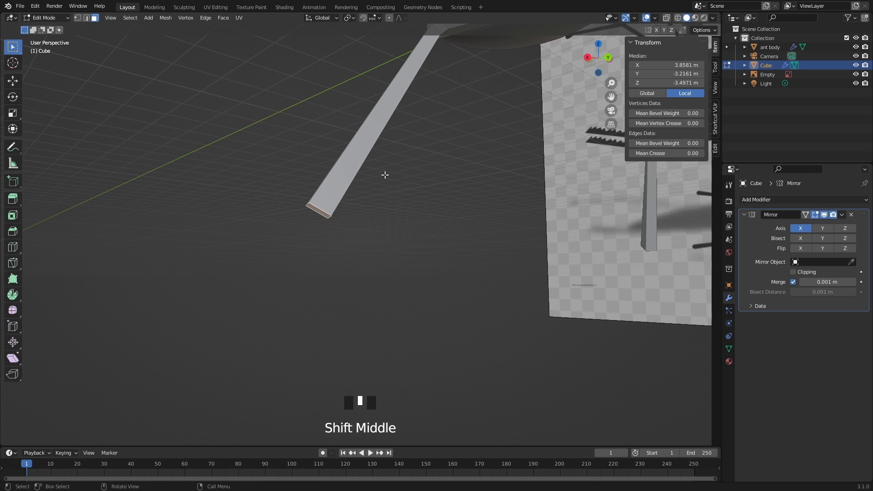
{"action": "key", "text": "e"}
{"action": "left_click", "coordinate": [407, 208]}
{"action": "middle_click_drag", "start_coordinate": [407, 208], "coordinate": [393, 218]}
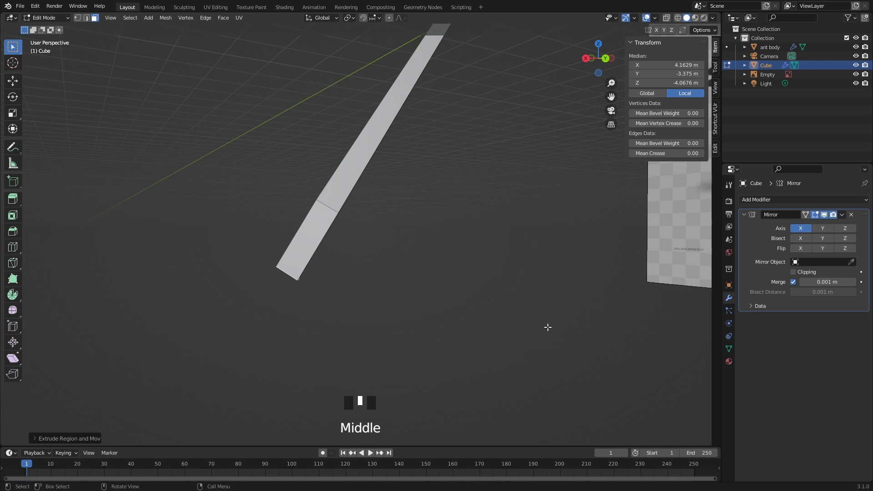
Step: Move the extruded end face outward to about X 5.07 m, Y -3.90 m, Z -3.82 m and rotate it slightly to form a foot
{"action": "key", "text": "g"}
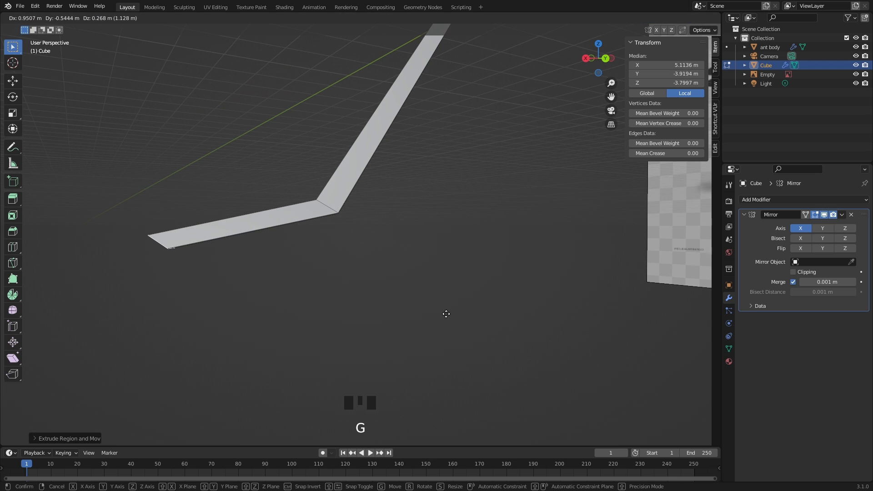
{"action": "left_click", "coordinate": [444, 312]}
{"action": "middle_click_drag", "start_coordinate": [444, 312], "coordinate": [451, 296]}
{"action": "key", "text": "r"}
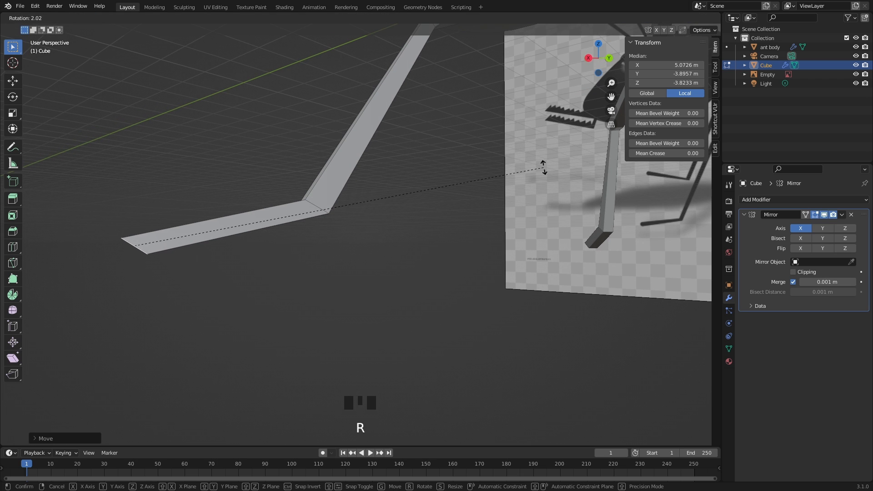
{"action": "left_click", "coordinate": [543, 167]}
Step: Add a loop cut across the middle of the foot and rotate, scale and move it to about X 4.36 m, Z -3.75 m, bending the foot
{"action": "key", "text": "ctrl+r"}
{"action": "left_click", "coordinate": [244, 216]}
{"action": "left_click", "coordinate": [247, 215]}
{"action": "middle_click_drag", "start_coordinate": [535, 120], "coordinate": [527, 130]}
{"action": "key", "text": "r"}
{"action": "left_click", "coordinate": [525, 208]}
{"action": "key", "text": "s"}
{"action": "left_click", "coordinate": [535, 146]}
{"action": "key", "text": "g"}
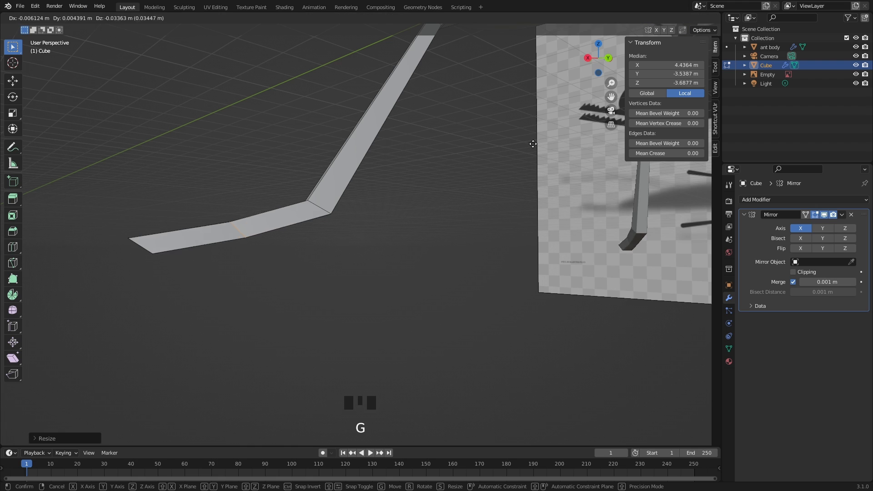
{"action": "left_click", "coordinate": [545, 152]}
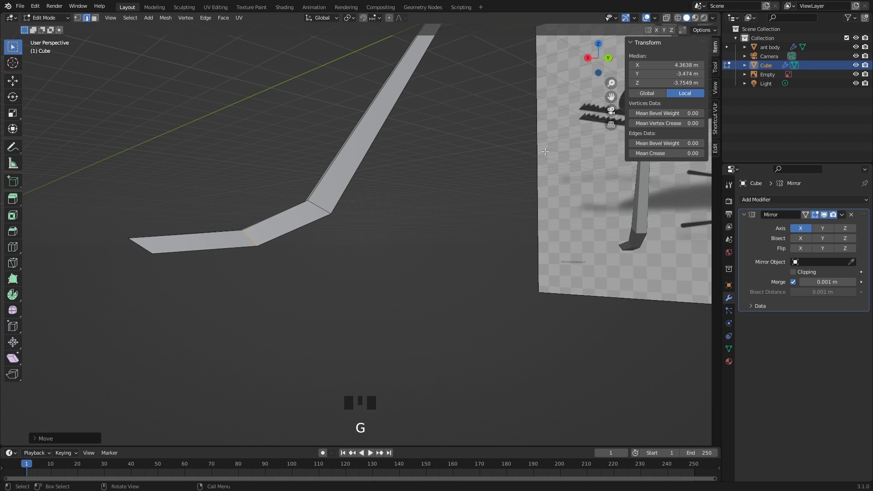
Step: Bevel the foot's middle loop with 2 segments and a width of about 0.415 m to round the bend
{"action": "key", "text": "ctrl+b"}
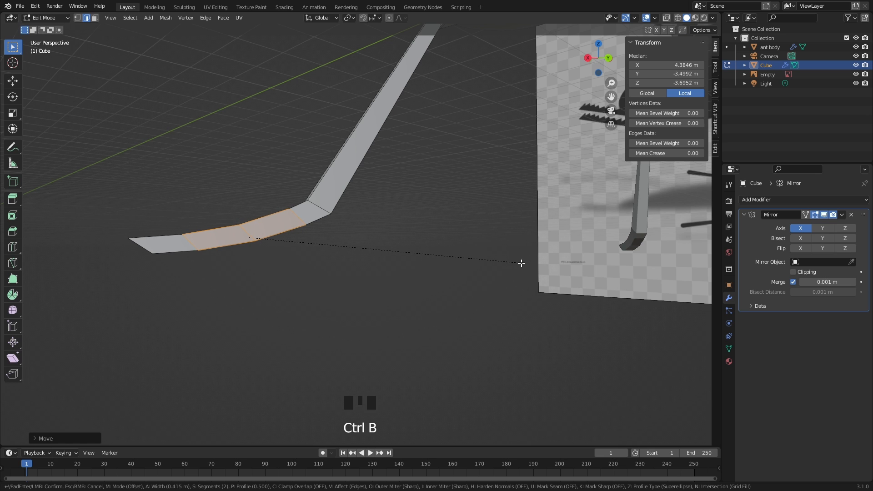
{"action": "left_click", "coordinate": [519, 263]}
{"action": "middle_click_drag", "start_coordinate": [367, 203], "coordinate": [468, 189]}
{"action": "scroll", "coordinate": [427, 156], "scroll_direction": "down", "scroll_amount": 2}
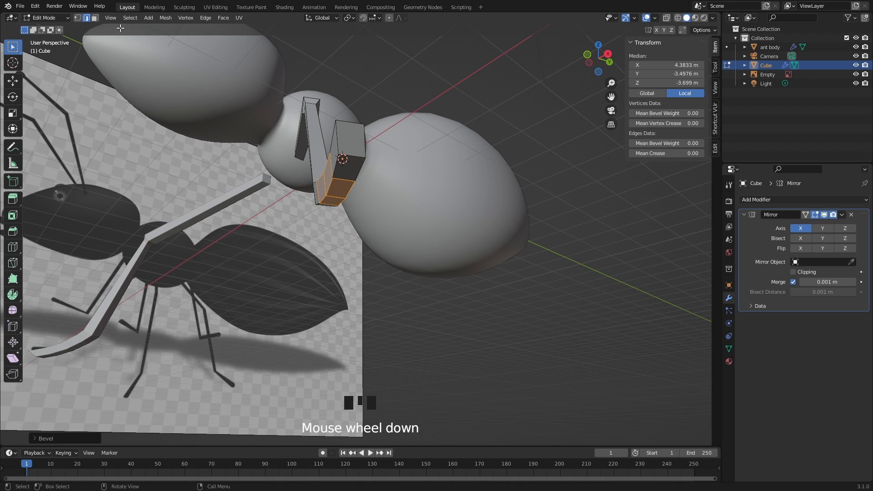
Step: Select the chain of edges along the foot's rear underside and move it slightly forward
{"action": "left_click", "coordinate": [343, 171]}
{"action": "middle_click_drag", "start_coordinate": [344, 172], "coordinate": [368, 182]}
{"action": "left_click", "coordinate": [337, 188], "text": "ctrl"}
{"action": "left_click", "coordinate": [337, 189], "text": "ctrl"}
{"action": "left_click", "coordinate": [337, 189], "text": "ctrl"}
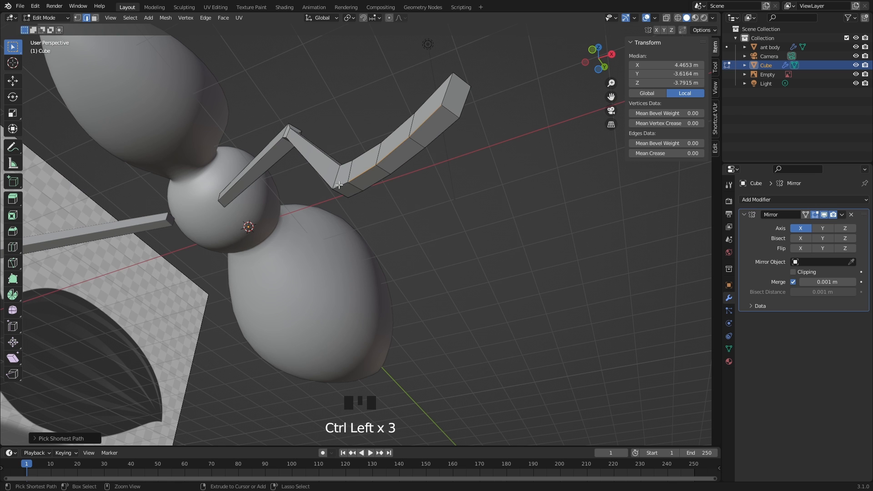
{"action": "left_click", "coordinate": [455, 168], "text": "shift"}
{"action": "middle_click_drag", "start_coordinate": [454, 168], "coordinate": [423, 213]}
{"action": "key", "text": "g"}
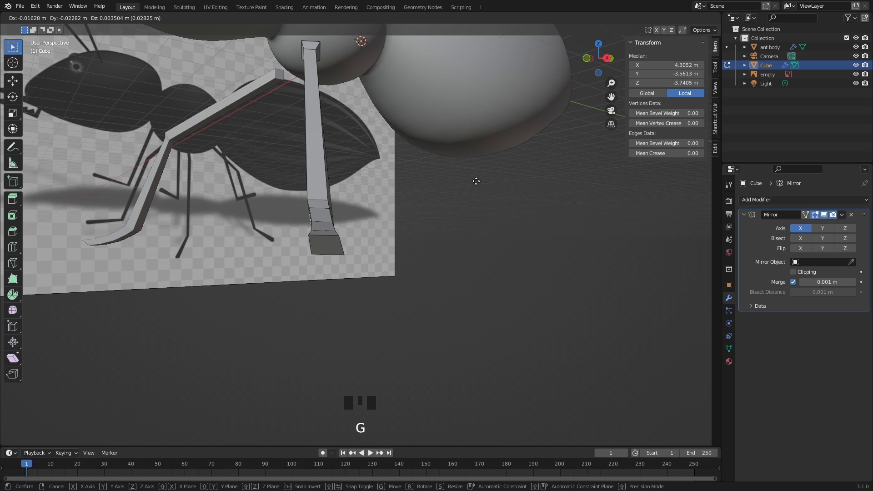
{"action": "left_click", "coordinate": [415, 172]}
Step: Add a loop cut on the foot close to the ankle at about X 3.91 m, Z -3.53 m and scale it down
{"action": "middle_click_drag", "start_coordinate": [415, 172], "coordinate": [392, 225]}
{"action": "key", "text": "ctrl+r"}
{"action": "left_click", "coordinate": [382, 228]}
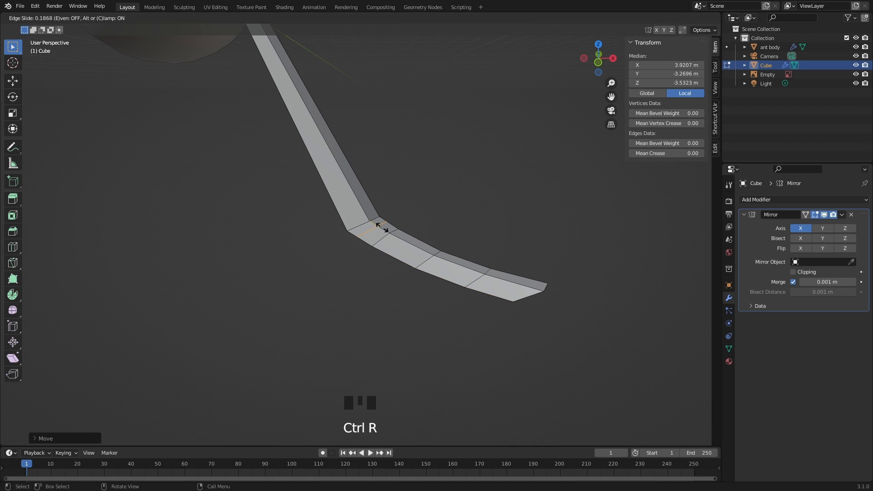
{"action": "left_click", "coordinate": [381, 228]}
{"action": "key", "text": "s"}
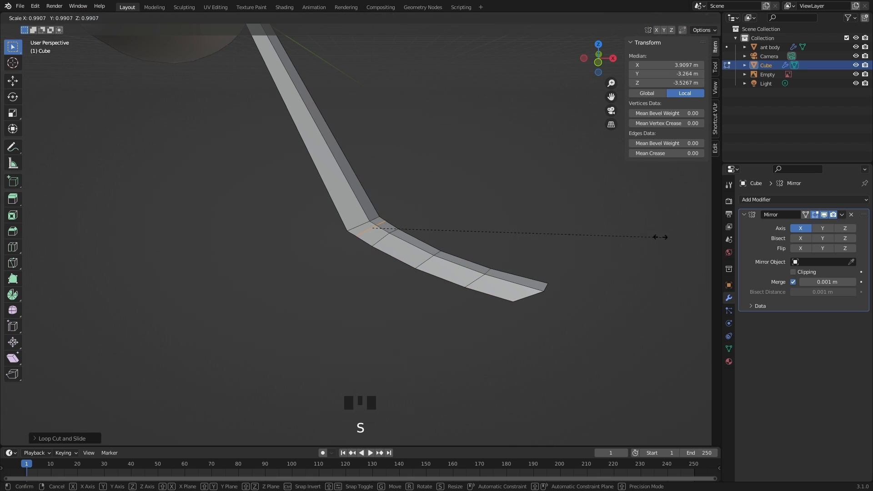
{"action": "left_click", "coordinate": [539, 239]}
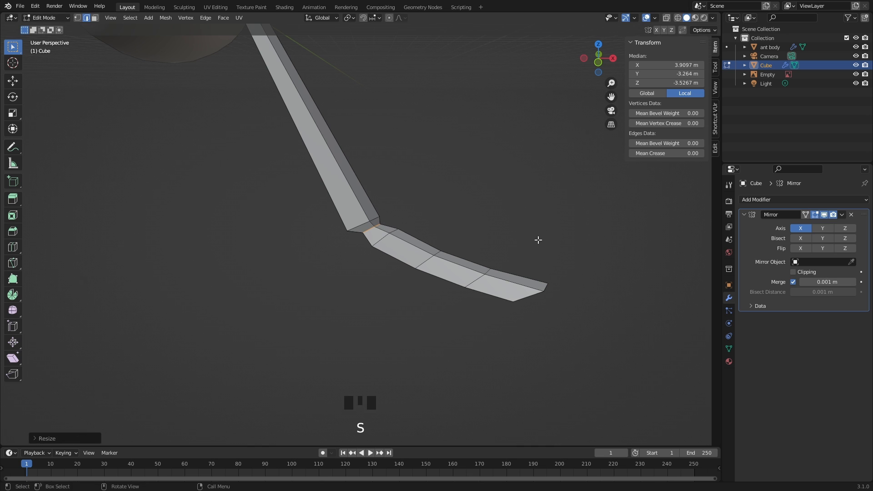
Step: Rescale the foot's first edge loop past the ankle, and scale the ankle loop at the lower leg's end up by about 1.26
{"action": "key", "text": "s"}
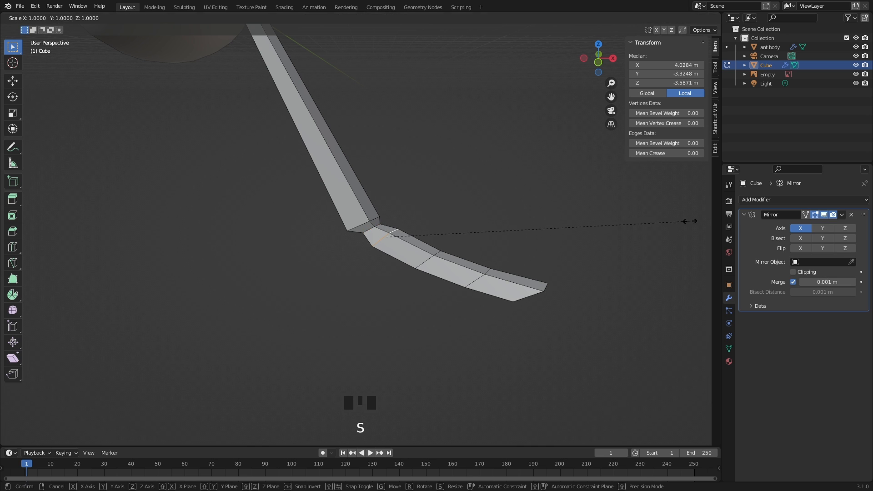
{"action": "left_click", "coordinate": [611, 223]}
{"action": "middle_click_drag", "start_coordinate": [610, 224], "coordinate": [342, 214]}
{"action": "left_click", "coordinate": [314, 219], "text": "alt"}
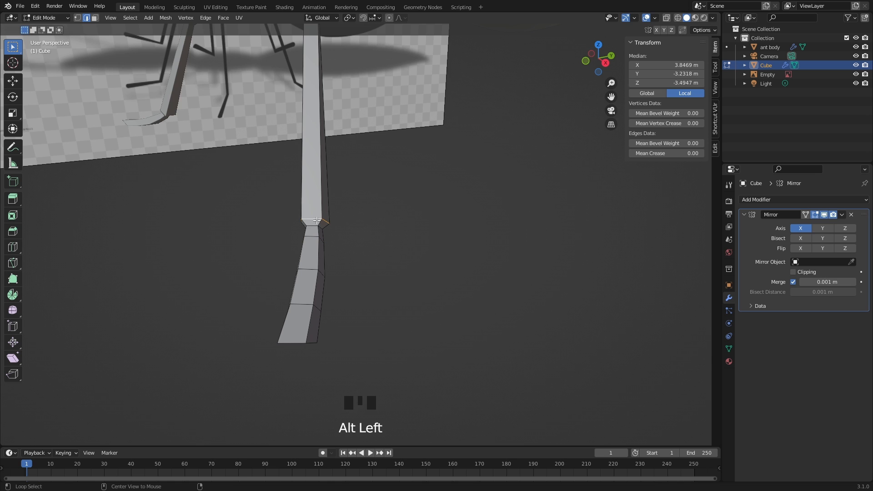
{"action": "key", "text": "s"}
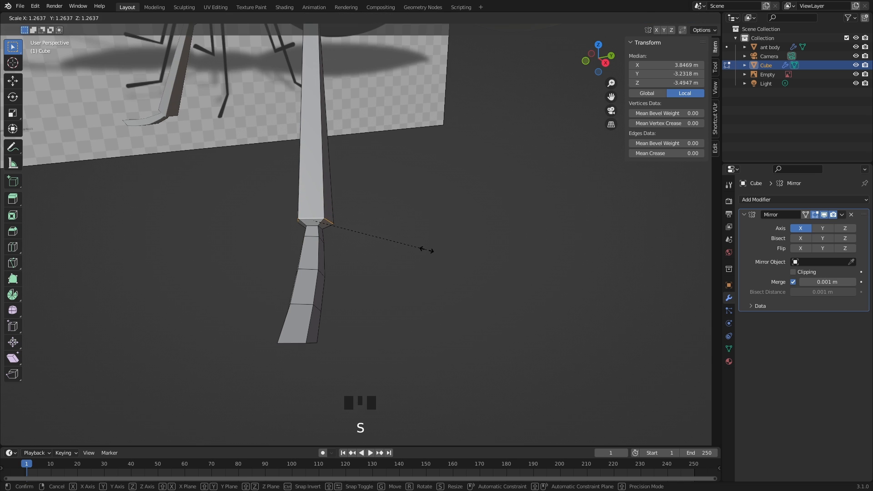
{"action": "left_click", "coordinate": [423, 249]}
Step: Scale the edge loop at the front leg's knee and move it slightly, at about X 2.83 m, Z -1.67 m
{"action": "scroll", "coordinate": [413, 191], "scroll_direction": "down", "scroll_amount": 2}
{"action": "middle_click_drag", "start_coordinate": [411, 164], "coordinate": [446, 315], "text": "shift"}
{"action": "scroll", "coordinate": [491, 319], "scroll_direction": "up", "scroll_amount": 4}
{"action": "middle_click_drag", "start_coordinate": [410, 292], "coordinate": [471, 247], "text": "shift"}
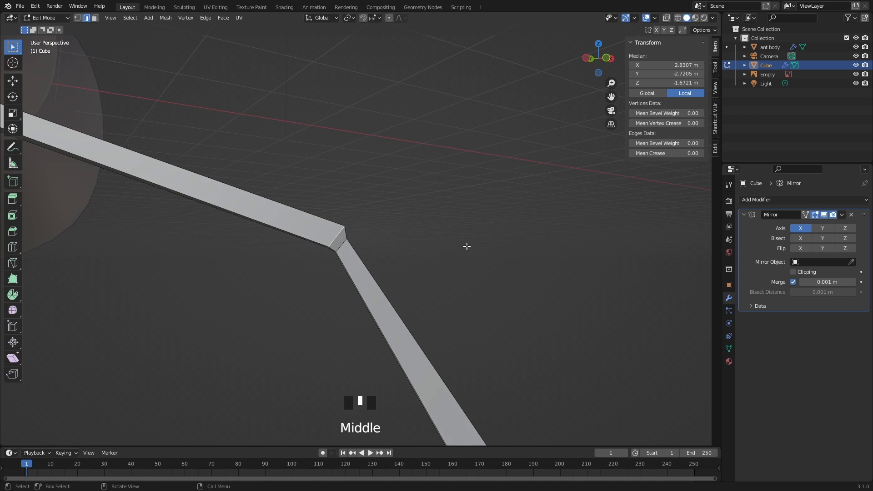
{"action": "key", "text": "s"}
{"action": "left_click", "coordinate": [474, 243]}
{"action": "key", "text": "g"}
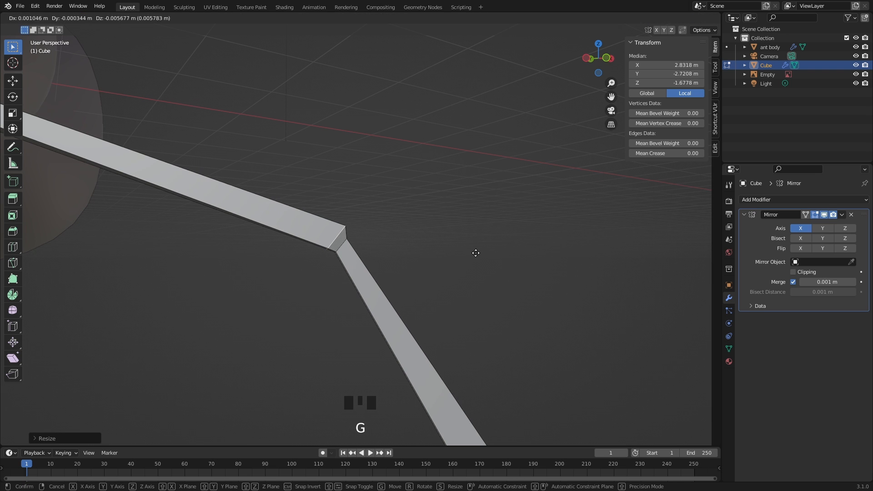
{"action": "left_click", "coordinate": [495, 290]}
Step: Select the face at the foot's tip and move it outward to about X 5.27 m, Y -4.08 m, Z -3.85 m
{"action": "middle_click_drag", "start_coordinate": [495, 290], "coordinate": [461, 219]}
{"action": "scroll", "coordinate": [417, 286], "scroll_direction": "down", "scroll_amount": 4}
{"action": "key", "text": "3"}
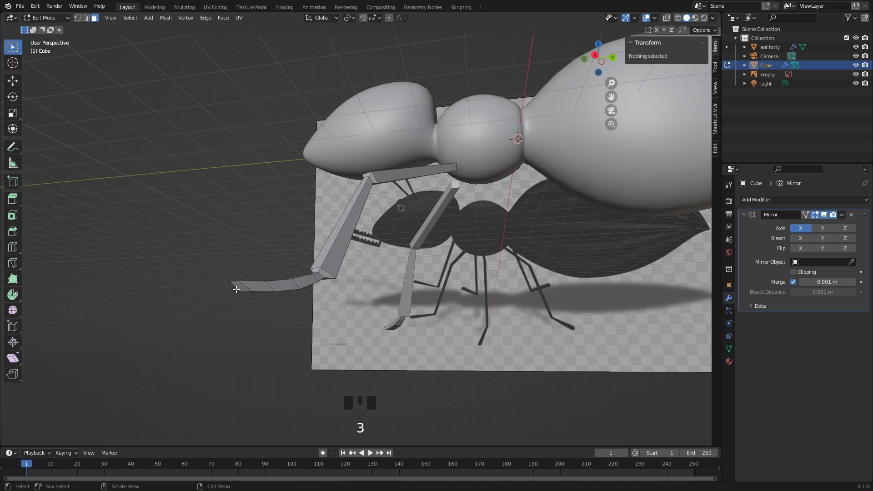
{"action": "left_click", "coordinate": [238, 287]}
{"action": "middle_click_drag", "start_coordinate": [470, 288], "coordinate": [431, 299]}
{"action": "key", "text": "g"}
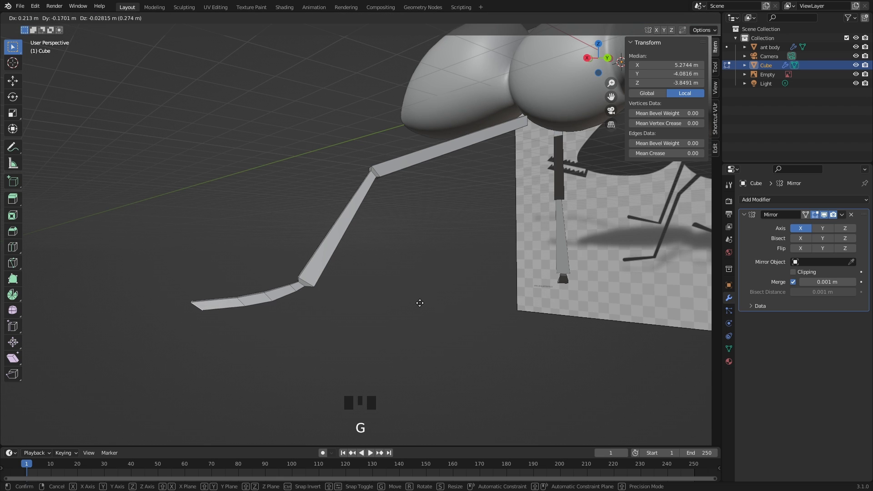
{"action": "left_click", "coordinate": [419, 300]}
Step: Move the foot's outer edge loop to about X 4.80 m, Z -3.81 m and adjust the next loop toward the ankle
{"action": "key", "text": "2"}
{"action": "left_click", "coordinate": [241, 303], "text": "alt"}
{"action": "key", "text": "g"}
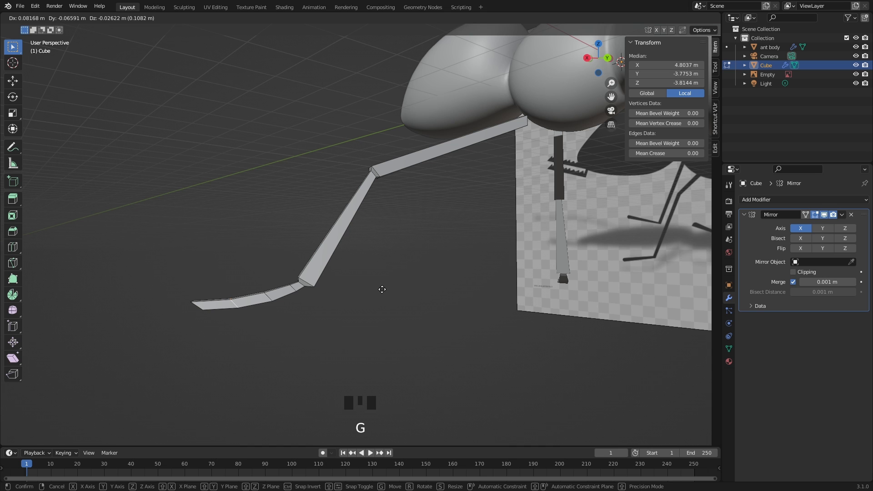
{"action": "left_click", "coordinate": [382, 289]}
{"action": "left_click", "coordinate": [266, 299], "text": "alt"}
{"action": "key", "text": "g"}
{"action": "left_click", "coordinate": [552, 249]}
Step: Duplicate the whole front leg mesh in top view, offsetting the copy by about X 0.54 m, Y 0.98 m
{"action": "middle_click_drag", "start_coordinate": [413, 237], "coordinate": [505, 301]}
{"action": "key", "text": "Tab"}
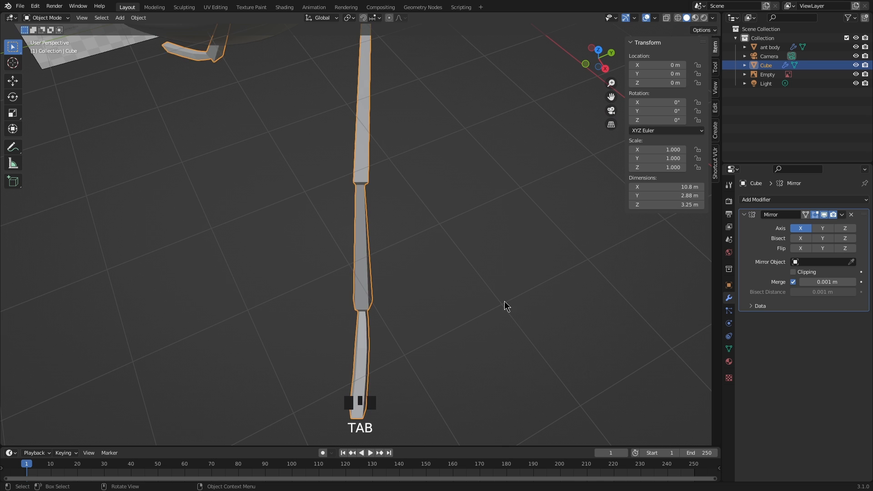
{"action": "scroll", "coordinate": [458, 255], "scroll_direction": "down", "scroll_amount": 5}
{"action": "middle_click_drag", "start_coordinate": [417, 243], "coordinate": [466, 267]}
{"action": "key", "text": "KP_7"}
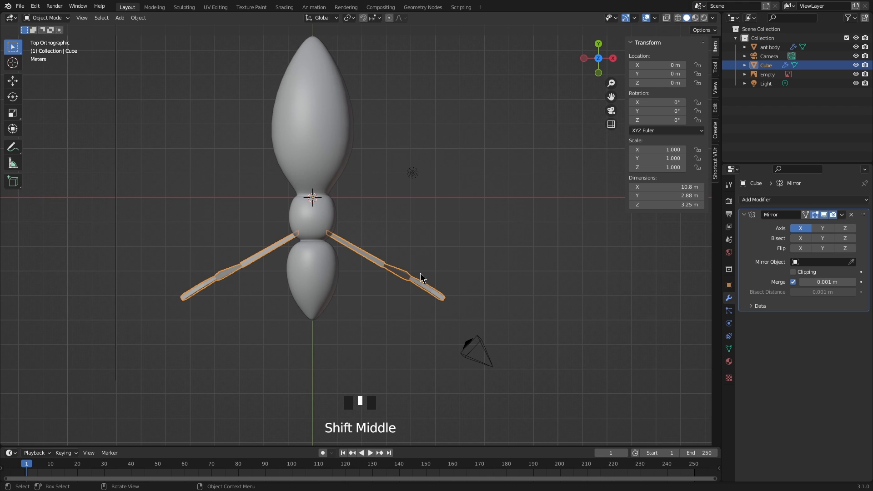
{"action": "key", "text": "g"}
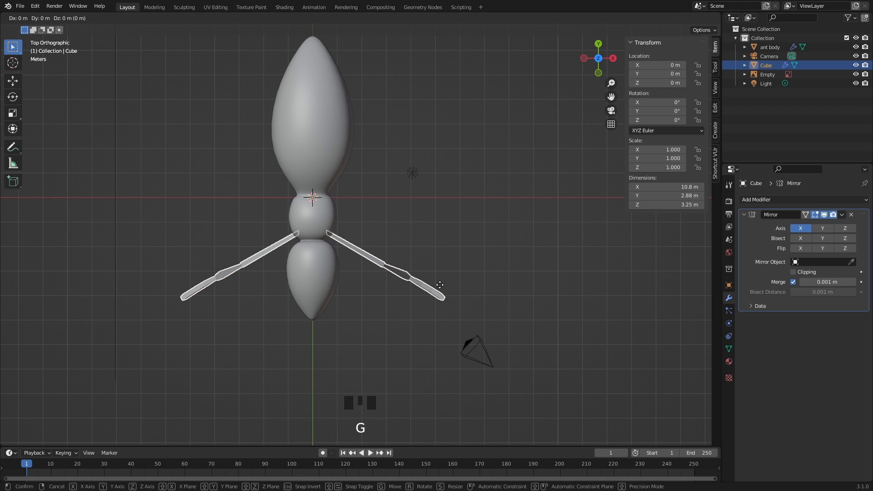
{"action": "left_click", "coordinate": [442, 286]}
{"action": "key", "text": "Tab"}
{"action": "key", "text": "a"}
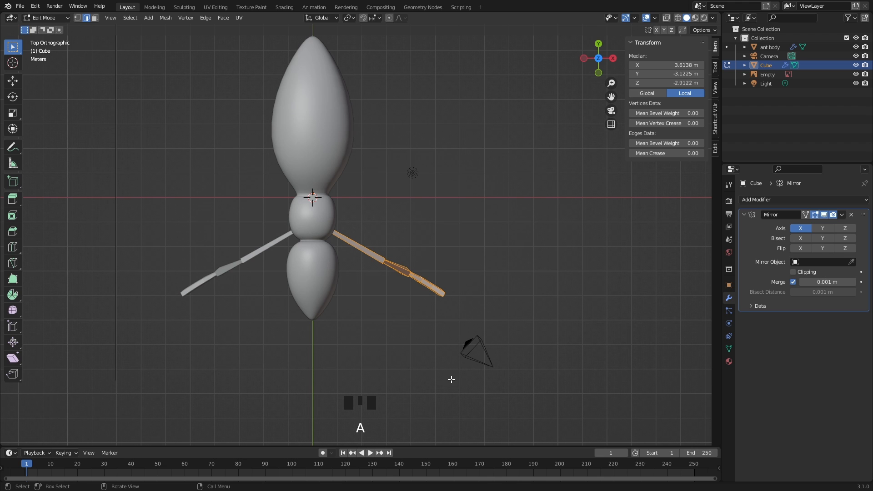
{"action": "key", "text": "shift+d"}
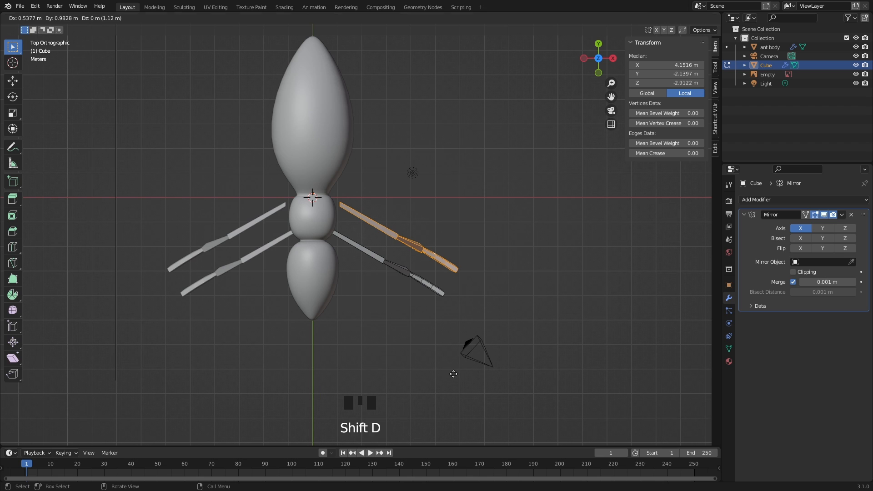
{"action": "left_click", "coordinate": [454, 375]}
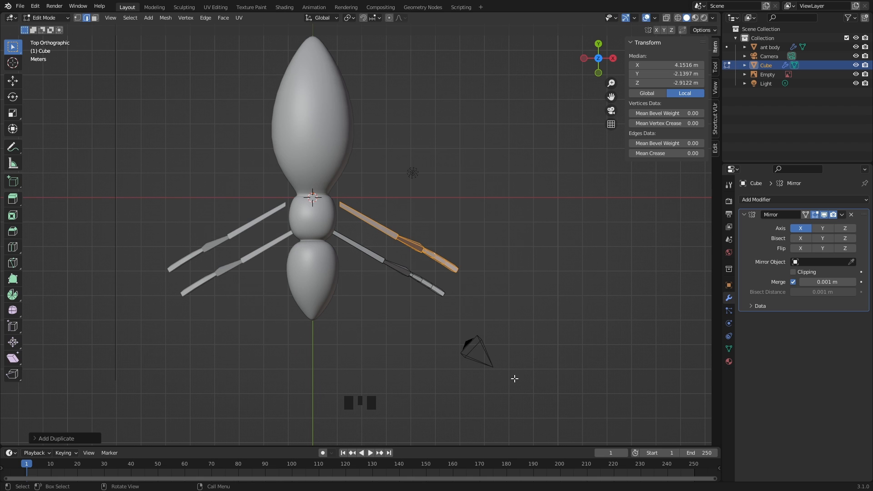
Step: Rotate the copied leg so it slants backward and move its root to the thorax, near X 3.60 m, Y 0.98 m
{"action": "key", "text": "r"}
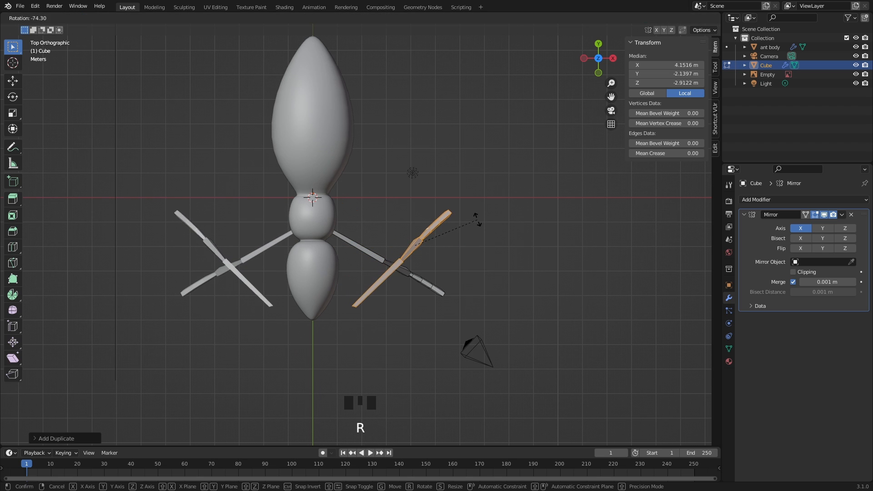
{"action": "left_click", "coordinate": [433, 354]}
{"action": "key", "text": "r"}
{"action": "left_click", "coordinate": [521, 388]}
{"action": "key", "text": "g"}
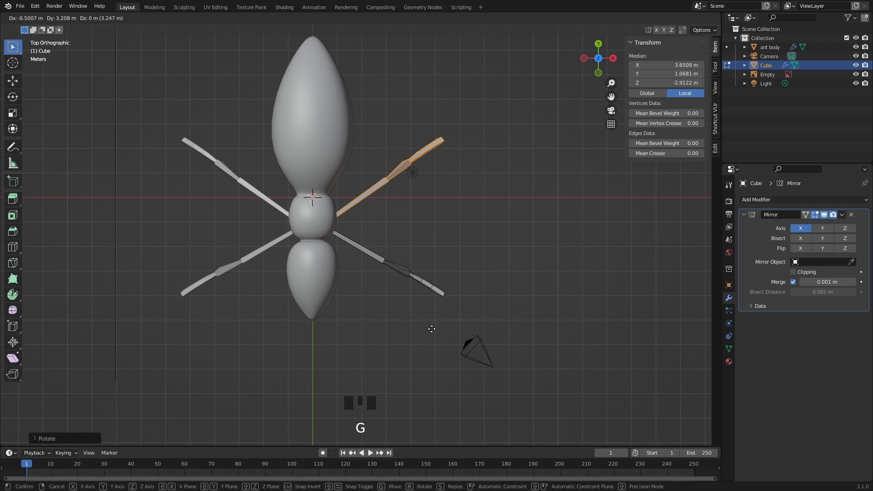
{"action": "left_click", "coordinate": [430, 332]}
Step: Rotate the middle leg to a flatter angle and move it to about X 3.95 m, Y 0.57 m
{"action": "key", "text": "r"}
{"action": "left_click", "coordinate": [521, 202]}
{"action": "key", "text": "g"}
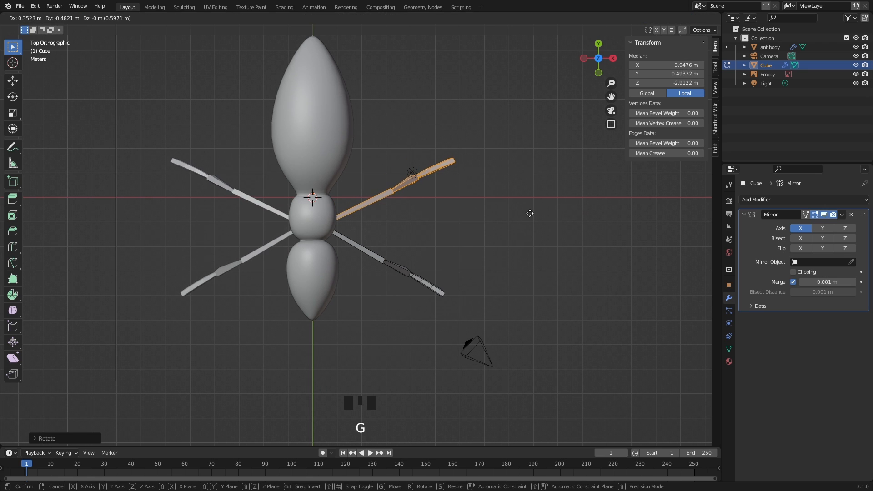
{"action": "left_click", "coordinate": [529, 212]}
Step: Duplicate the middle leg as a rear leg, rotate it backward and place it at about X 3.11 m, Y 2.25 m
{"action": "middle_click_drag", "start_coordinate": [482, 289], "coordinate": [484, 357], "text": "shift"}
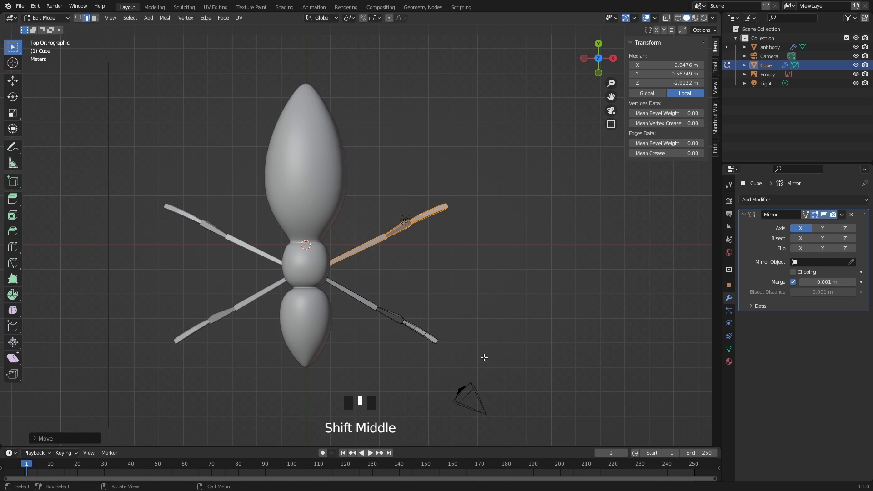
{"action": "key", "text": "shift+d"}
{"action": "left_click", "coordinate": [510, 334]}
{"action": "key", "text": "r"}
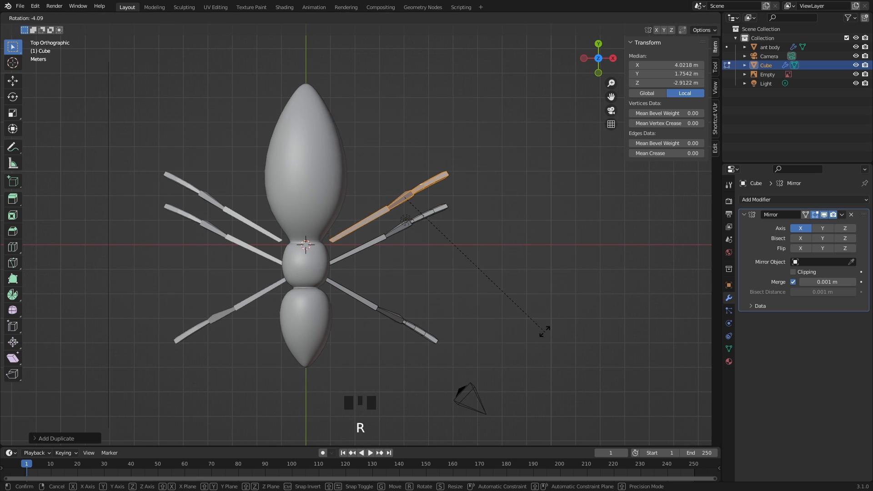
{"action": "left_click", "coordinate": [521, 261]}
{"action": "key", "text": "g"}
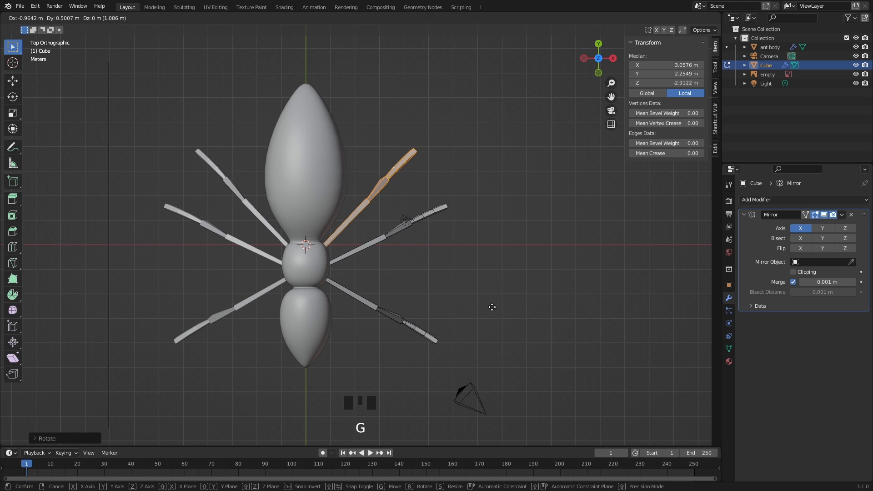
{"action": "left_click", "coordinate": [494, 308]}
Step: Fine-tune the rear leg's rotation and move it to about X 2.89 m, Y 2.38 m
{"action": "key", "text": "r"}
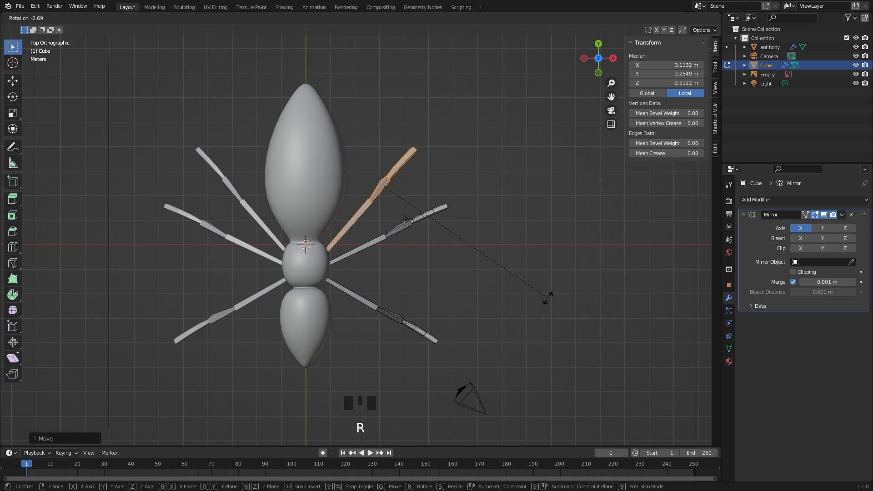
{"action": "left_click", "coordinate": [539, 286]}
{"action": "key", "text": "g"}
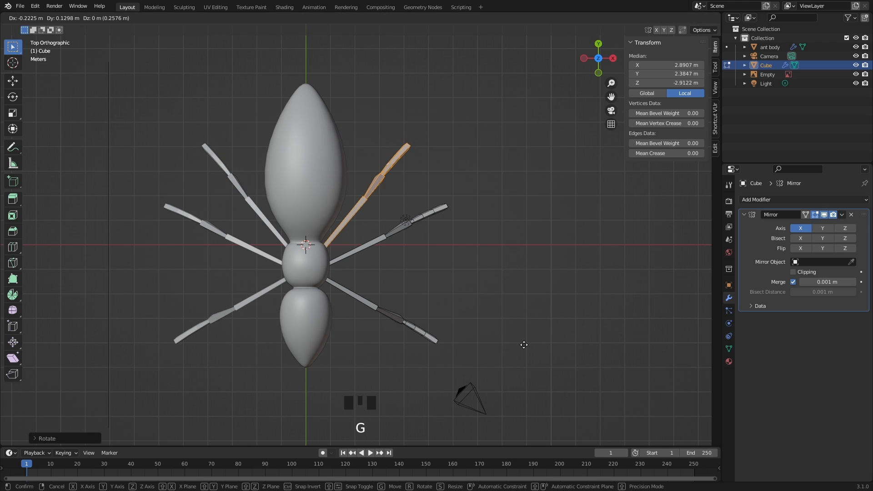
{"action": "left_click", "coordinate": [524, 345]}
Step: Select the end face of the front leg at the thorax and rotate it in a side perspective view
{"action": "middle_click_drag", "start_coordinate": [530, 389], "coordinate": [448, 306]}
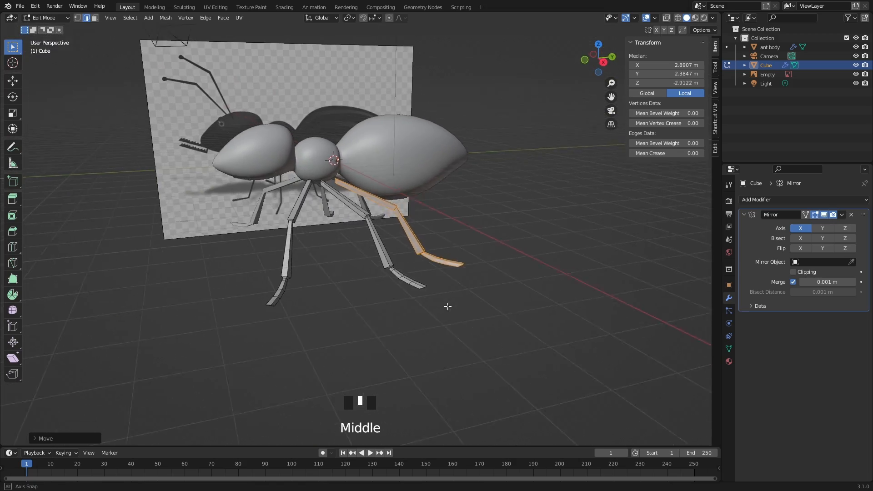
{"action": "scroll", "coordinate": [410, 227], "scroll_direction": "up", "scroll_amount": 5}
{"action": "middle_click_drag", "start_coordinate": [410, 227], "coordinate": [495, 296], "text": "shift"}
{"action": "scroll", "coordinate": [366, 207], "scroll_direction": "down", "scroll_amount": 3}
{"action": "left_click", "coordinate": [412, 256]}
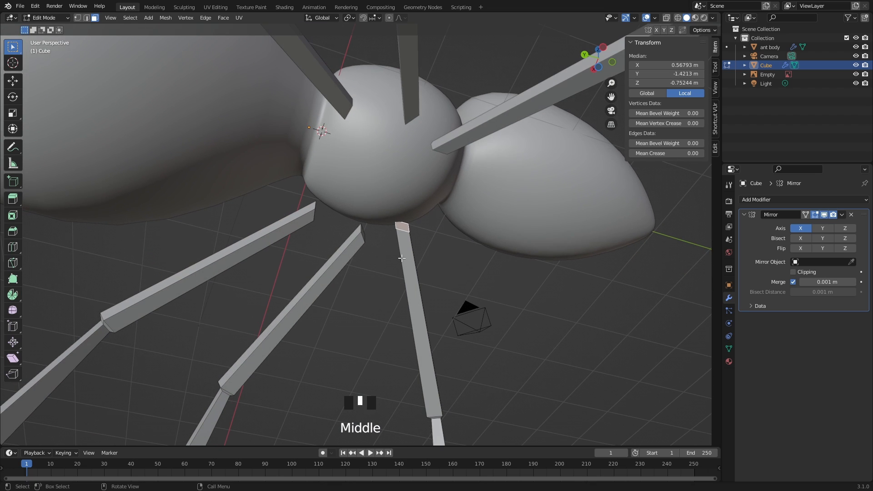
{"action": "middle_click_drag", "start_coordinate": [459, 267], "coordinate": [669, 351]}
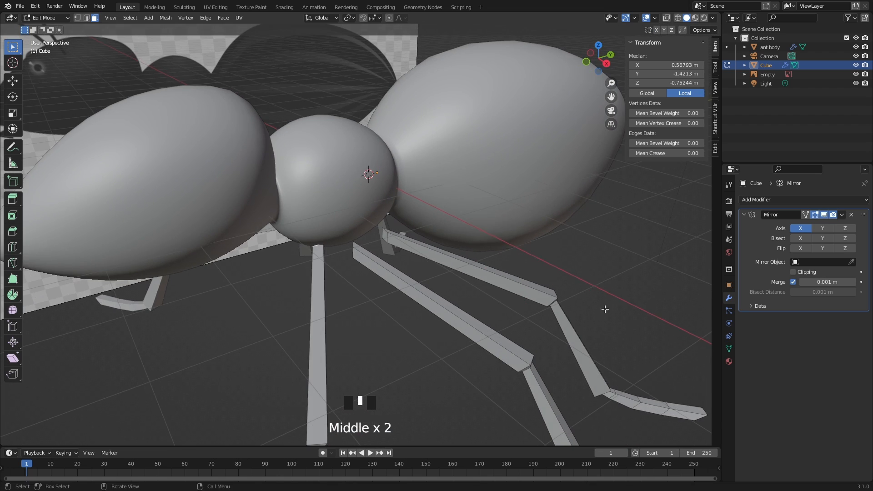
{"action": "key", "text": "r"}
{"action": "left_click", "coordinate": [491, 347]}
Step: Tilt the front leg's end face further from a frontal perspective and shift it slightly
{"action": "middle_click_drag", "start_coordinate": [443, 358], "coordinate": [513, 308]}
{"action": "middle_click_drag", "start_coordinate": [464, 223], "coordinate": [505, 246]}
{"action": "key", "text": "r"}
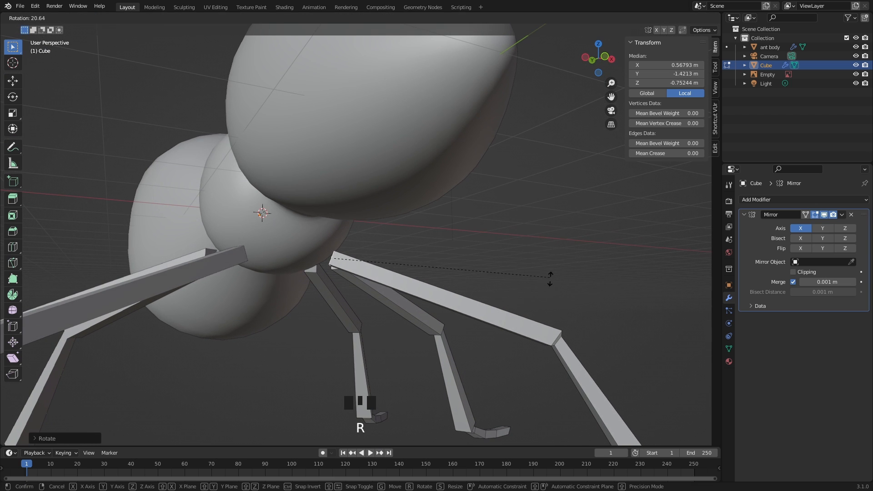
{"action": "left_click", "coordinate": [551, 348]}
{"action": "key", "text": "g"}
{"action": "left_click", "coordinate": [514, 355]}
Step: Extrude the front leg's end face into the thorax to about X 0.37 m, Z -0.51 m, and add a loop cut near the hip joint
{"action": "key", "text": "e"}
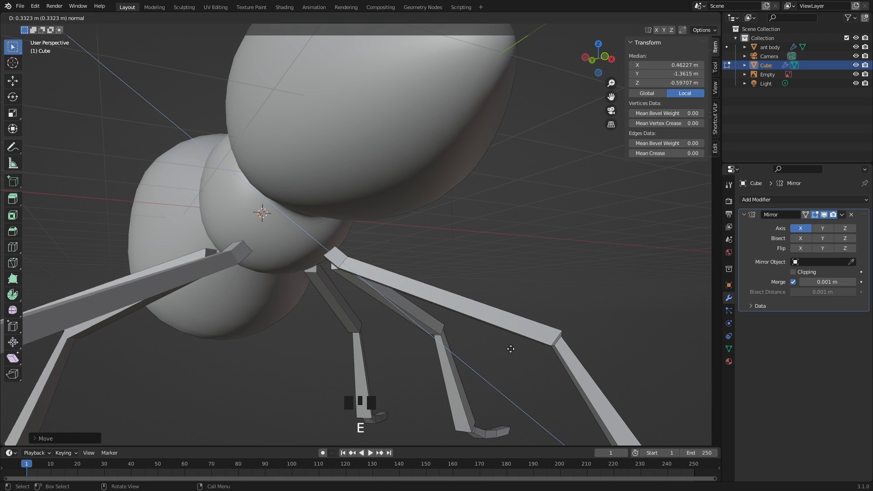
{"action": "left_click", "coordinate": [504, 342]}
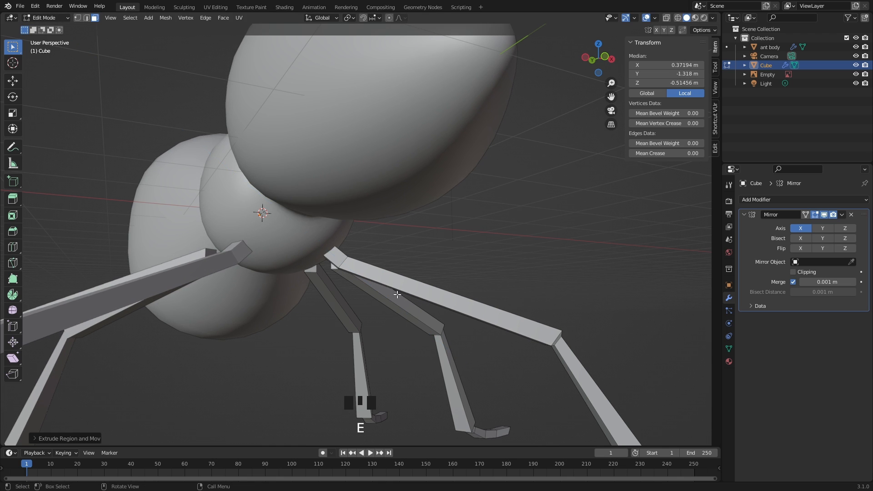
{"action": "middle_click_drag", "start_coordinate": [362, 261], "coordinate": [334, 308]}
{"action": "scroll", "coordinate": [350, 273], "scroll_direction": "up", "scroll_amount": 3}
{"action": "key", "text": "ctrl+r"}
{"action": "left_click", "coordinate": [334, 308]}
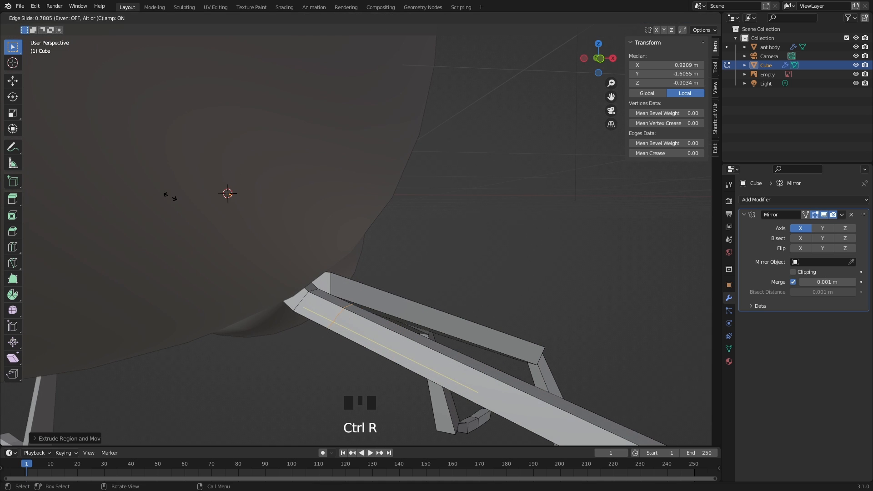
{"action": "left_click", "coordinate": [153, 191]}
Step: Scale the new loop on the upper front leg and move it closer to the hip joint
{"action": "middle_click_drag", "start_coordinate": [423, 230], "coordinate": [491, 299]}
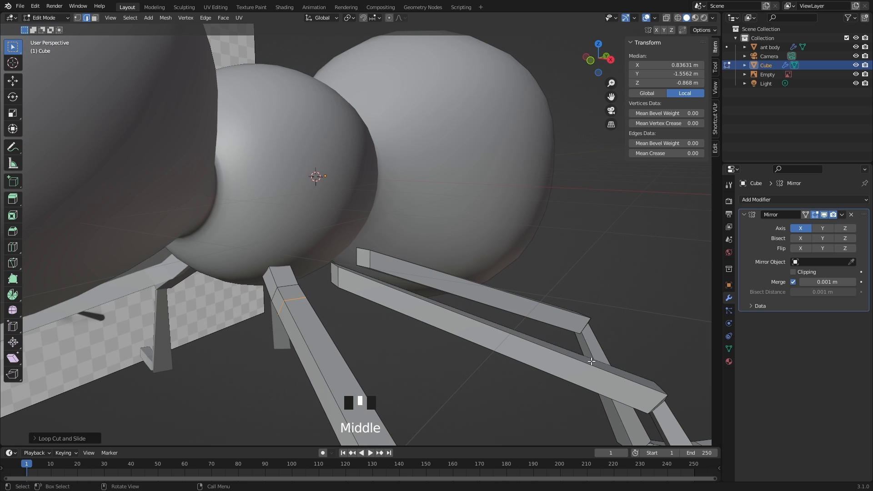
{"action": "key", "text": "s"}
{"action": "left_click", "coordinate": [496, 362]}
{"action": "middle_click_drag", "start_coordinate": [496, 361], "coordinate": [594, 318]}
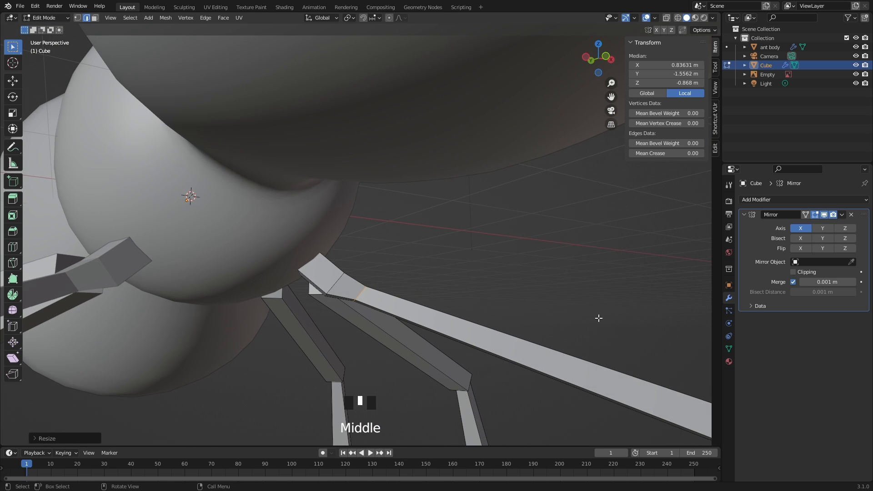
{"action": "key", "text": "g"}
{"action": "left_click", "coordinate": [583, 313]}
{"action": "key", "text": "s"}
{"action": "left_click", "coordinate": [643, 337]}
Step: Select the ring of faces around the extruded hip segment, scale it up and move it to about X 0.55 m, Z -0.64 m
{"action": "key", "text": "3"}
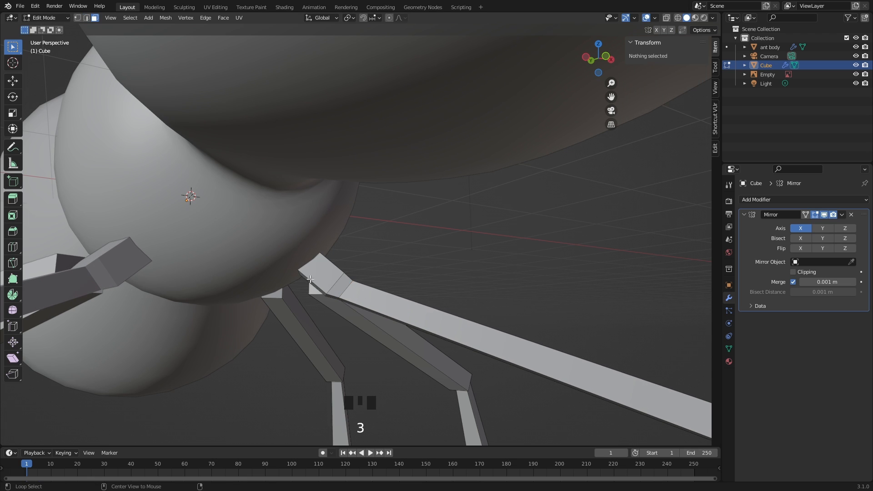
{"action": "left_click", "coordinate": [310, 280], "text": "alt"}
{"action": "key", "text": "s"}
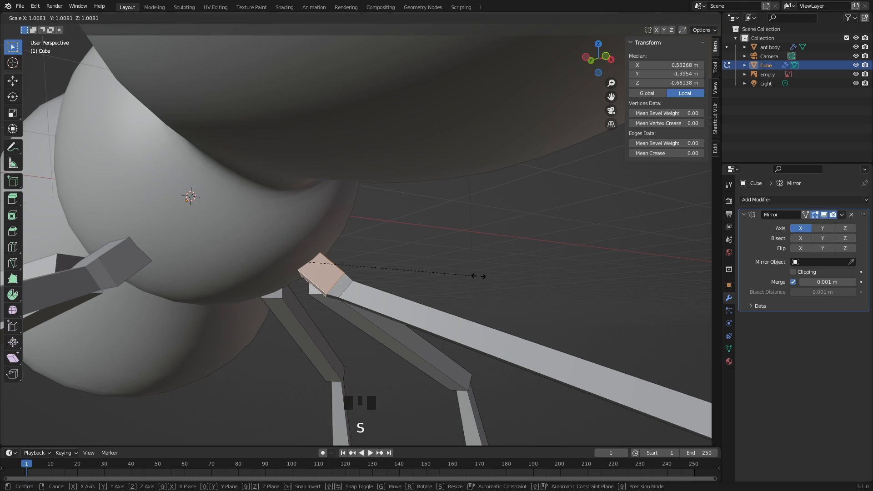
{"action": "left_click", "coordinate": [509, 285]}
{"action": "key", "text": "g"}
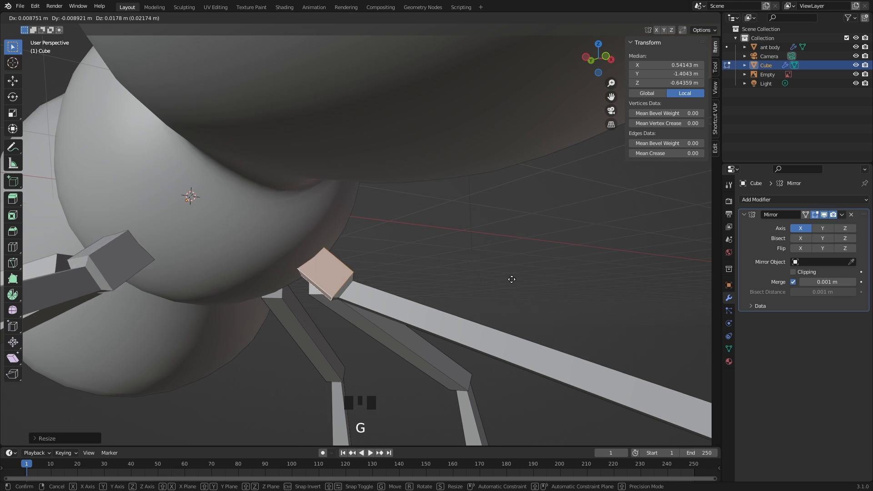
{"action": "left_click", "coordinate": [512, 279]}
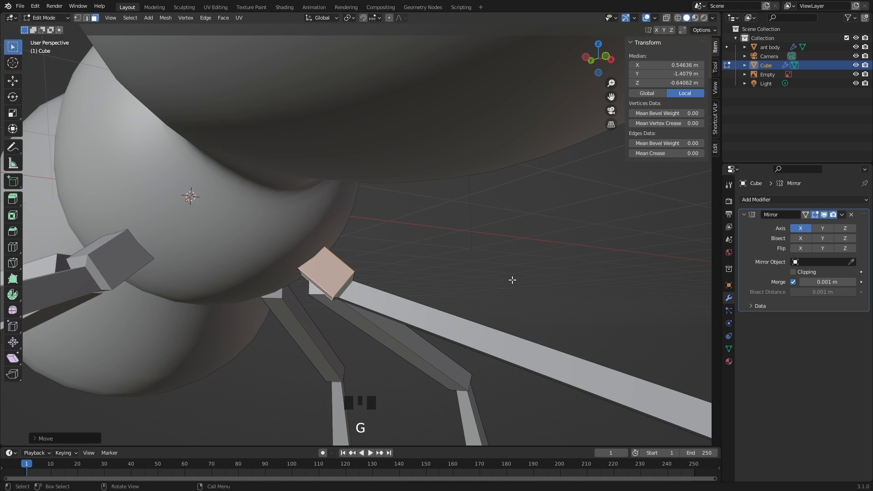
Step: Add a centred loop cut around the enlarged hip joint of the front leg
{"action": "key", "text": "ctrl+r"}
{"action": "left_click", "coordinate": [307, 273]}
{"action": "left_click", "coordinate": [307, 274]}
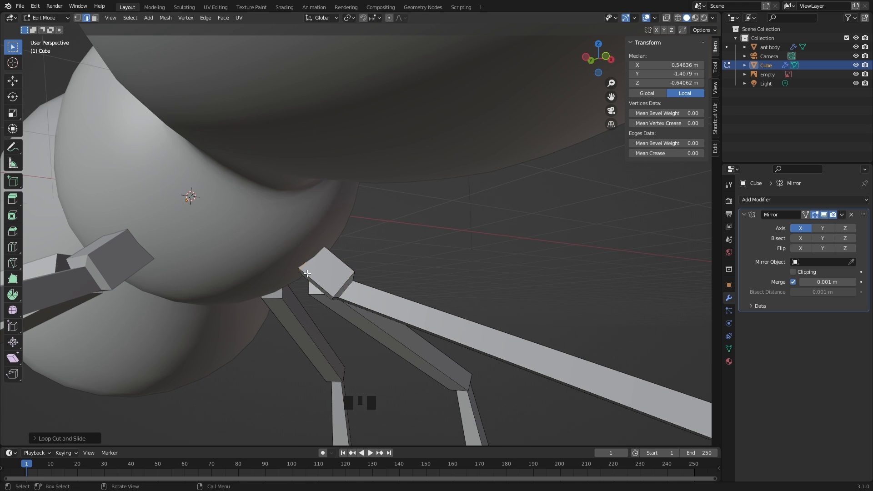
Step: Select the middle leg's upper end face and rotate it towards the thorax, freely and about the Y axis
{"action": "middle_click_drag", "start_coordinate": [418, 252], "coordinate": [348, 296]}
{"action": "left_click", "coordinate": [331, 261]}
{"action": "key", "text": "3"}
{"action": "left_click", "coordinate": [331, 261]}
{"action": "middle_click_drag", "start_coordinate": [331, 262], "coordinate": [523, 200]}
{"action": "key", "text": "r"}
{"action": "left_click", "coordinate": [462, 320]}
{"action": "middle_click_drag", "start_coordinate": [448, 318], "coordinate": [401, 238]}
{"action": "key", "text": "r"}
{"action": "key", "text": "y"}
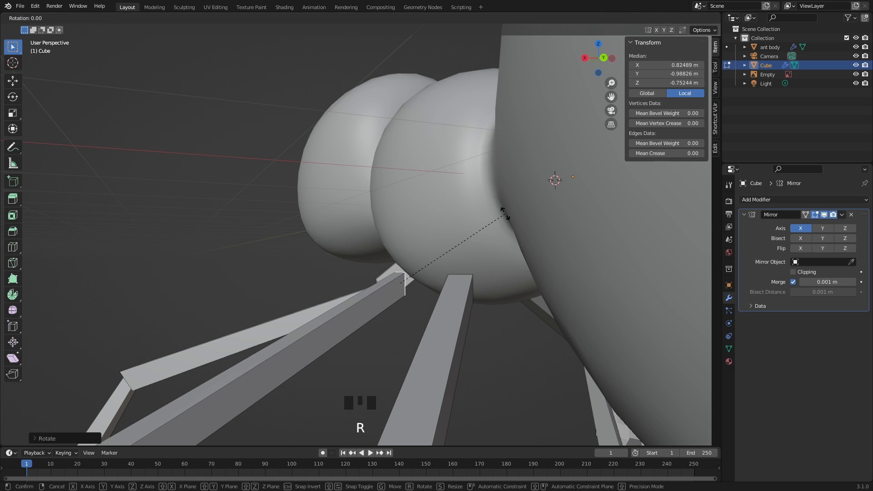
{"action": "left_click", "coordinate": [426, 157]}
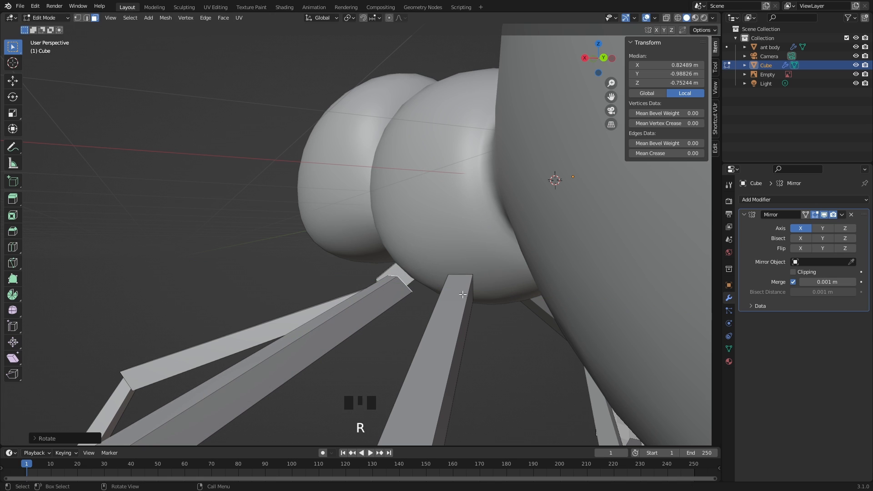
Step: Extrude the middle leg's end face into the thorax to about X 0.54 m, Z -0.46 m, and add a loop cut near the leg
{"action": "key", "text": "e"}
{"action": "left_click", "coordinate": [513, 282]}
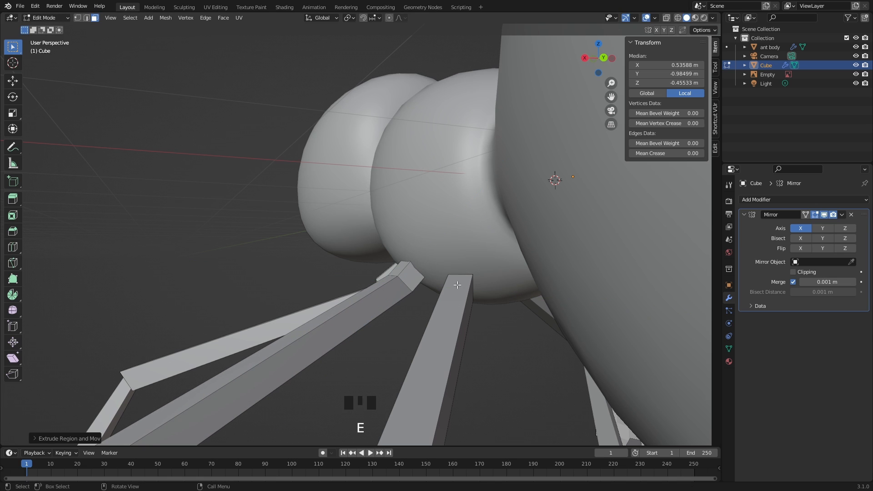
{"action": "key", "text": "ctrl+r"}
{"action": "left_click", "coordinate": [406, 271]}
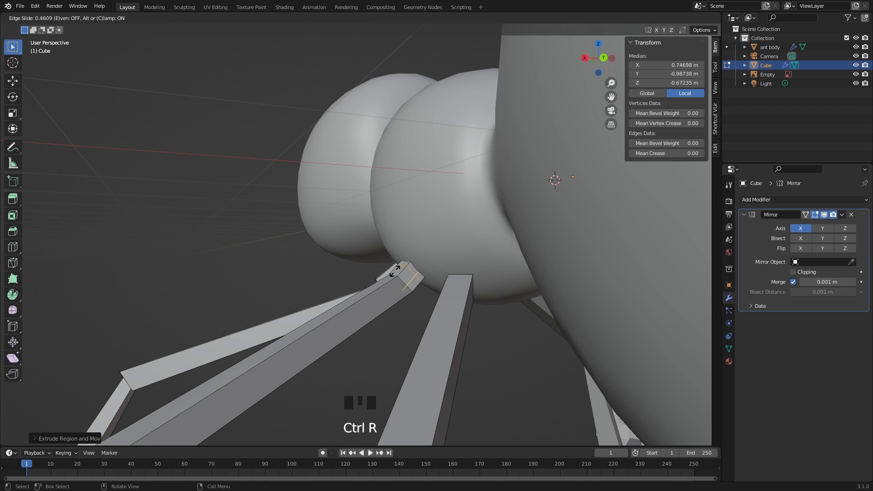
{"action": "left_click", "coordinate": [408, 273]}
Step: Scale the middle hip's inner ring of faces up by about 1.5, extend the selection over the whole hip segment and scale it slightly
{"action": "key", "text": "3"}
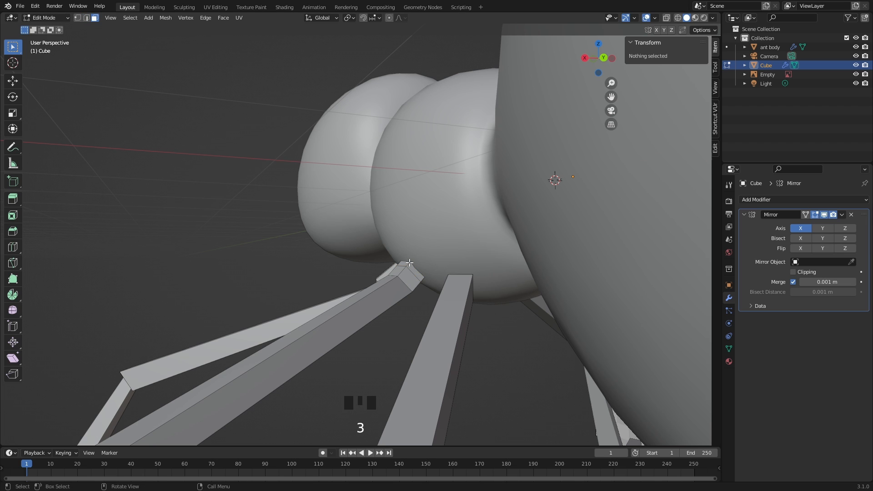
{"action": "left_click", "coordinate": [409, 263], "text": "alt"}
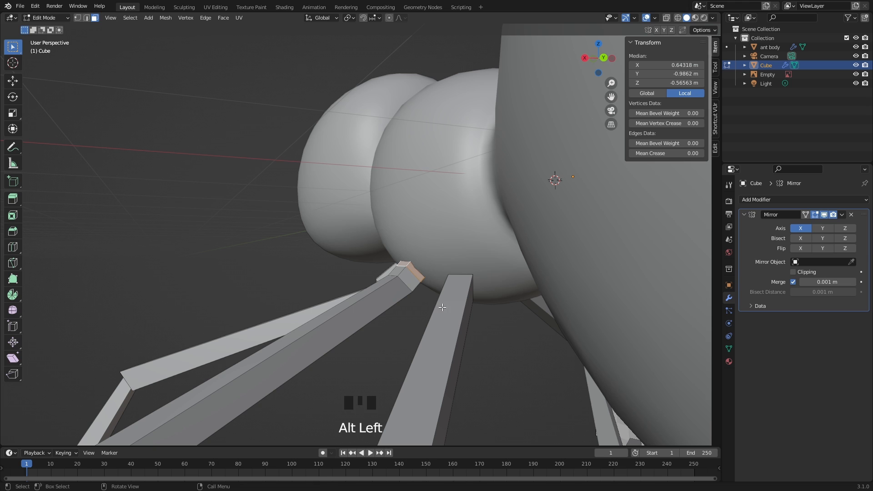
{"action": "key", "text": "s"}
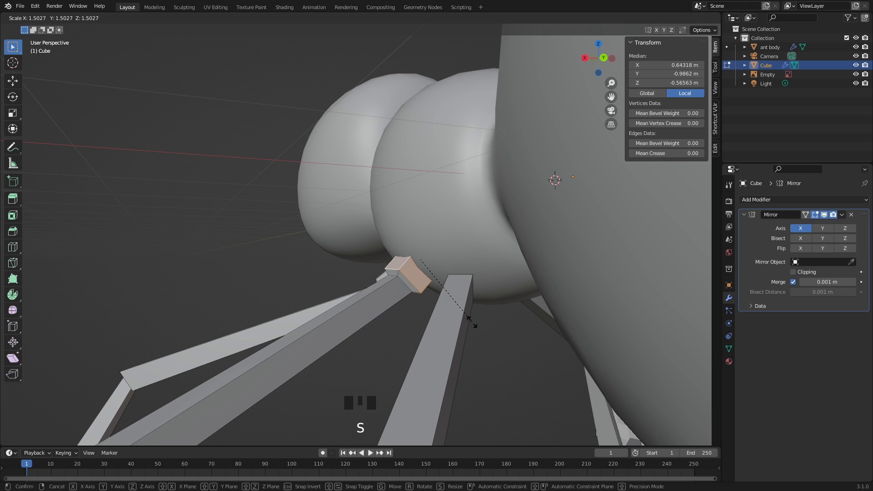
{"action": "left_click", "coordinate": [469, 320]}
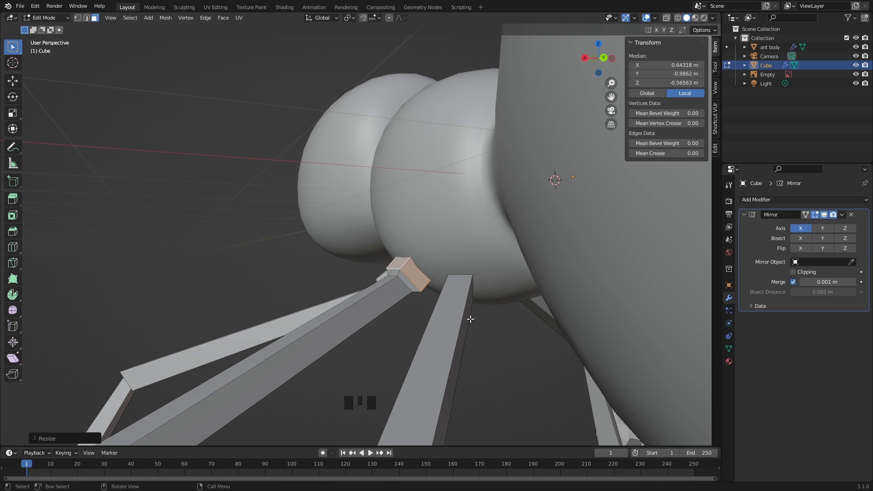
{"action": "key", "text": "ctrl+KP_Add"}
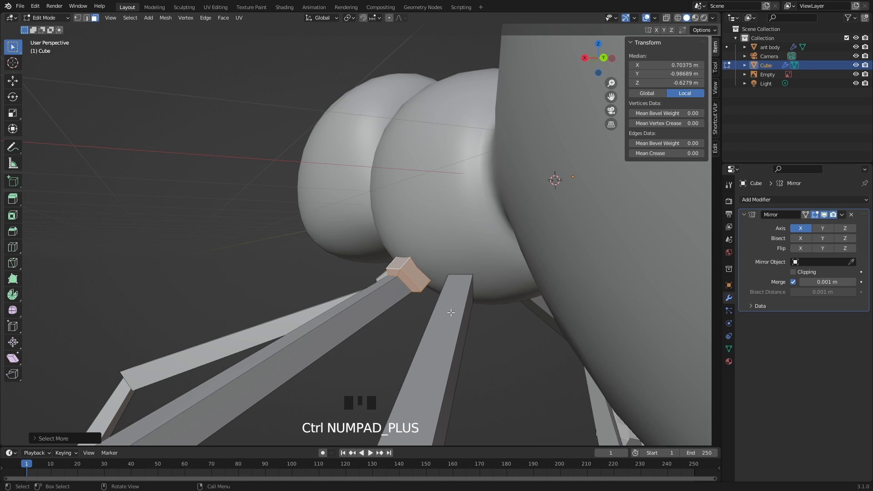
{"action": "key", "text": "s"}
{"action": "left_click", "coordinate": [456, 307]}
Step: Select the rear leg's upper end face, rotate it about Z and freely towards the thorax, and scale it up slightly
{"action": "middle_click_drag", "start_coordinate": [456, 308], "coordinate": [393, 244]}
{"action": "key", "text": "3"}
{"action": "left_click", "coordinate": [414, 253]}
{"action": "middle_click_drag", "start_coordinate": [498, 229], "coordinate": [466, 271]}
{"action": "key", "text": "r"}
{"action": "key", "text": "z"}
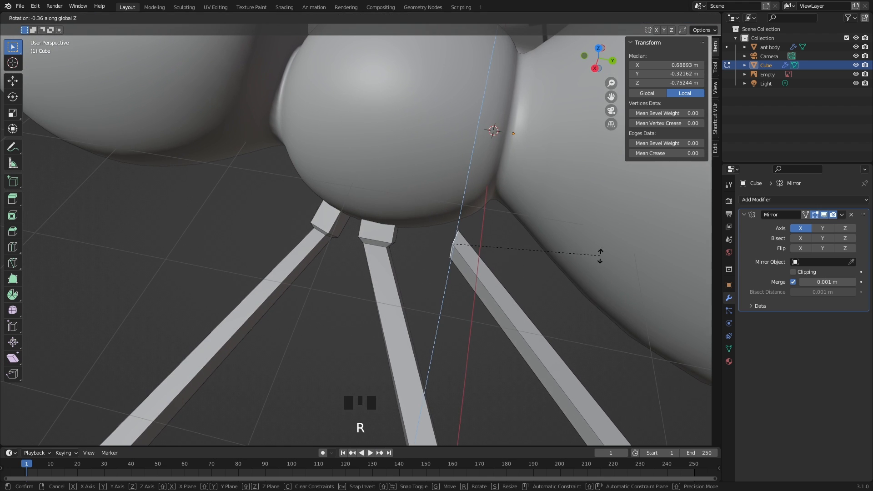
{"action": "left_click", "coordinate": [541, 318]}
{"action": "middle_click_drag", "start_coordinate": [542, 319], "coordinate": [596, 240]}
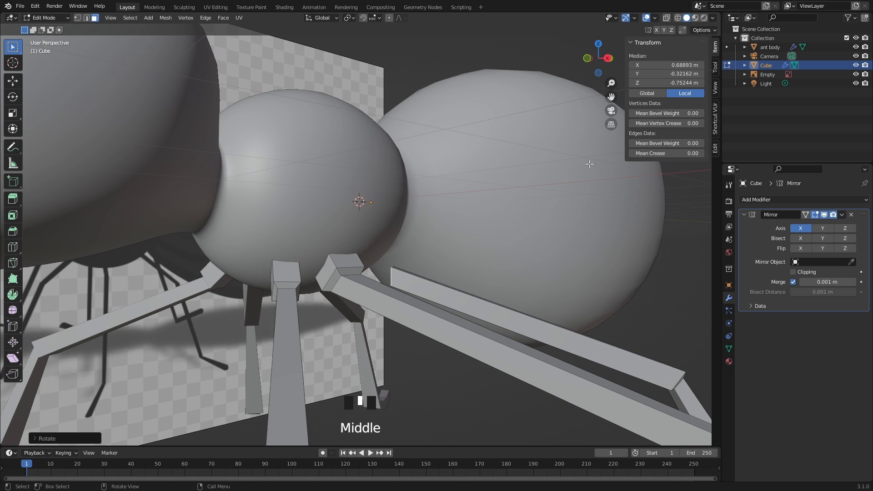
{"action": "key", "text": "r"}
{"action": "left_click", "coordinate": [611, 300]}
{"action": "key", "text": "s"}
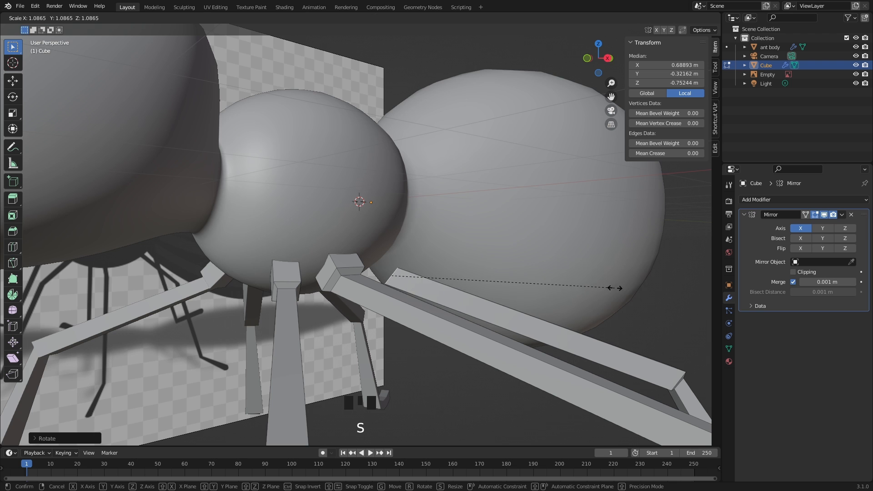
{"action": "left_click", "coordinate": [643, 286]}
Step: Extrude the rear leg's end face into the thorax and add a loop cut on the new segment close to the leg
{"action": "mouse_move", "coordinate": [618, 323]}
{"action": "middle_mouse_down"}
{"action": "mouse_move", "coordinate": [607, 319]}
{"action": "mouse_move", "coordinate": [621, 317]}
{"action": "middle_mouse_up"}
{"action": "key", "text": "e"}
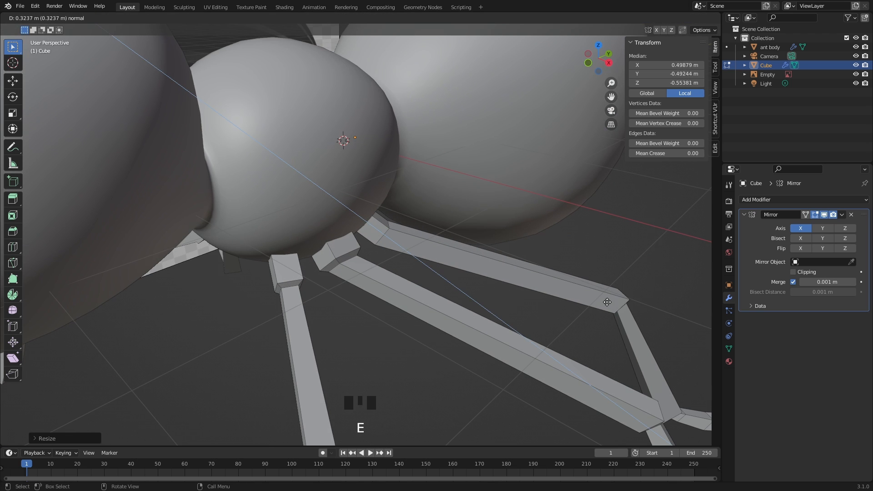
{"action": "left_click", "coordinate": [604, 304]}
{"action": "key", "text": "ctrl+r"}
{"action": "left_click", "coordinate": [376, 223]}
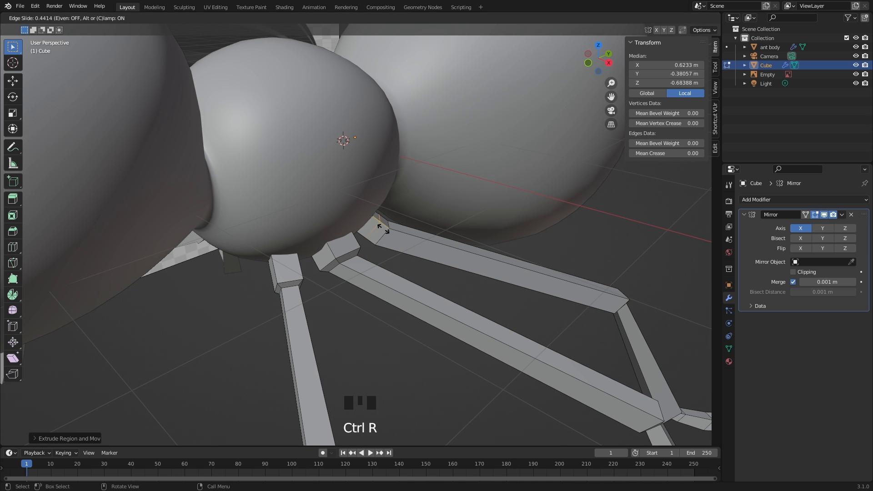
{"action": "left_click", "coordinate": [381, 227]}
Step: Select the ring of faces around the rear leg's extruded hip segment and scale it up by about 1.4
{"action": "key", "text": "3"}
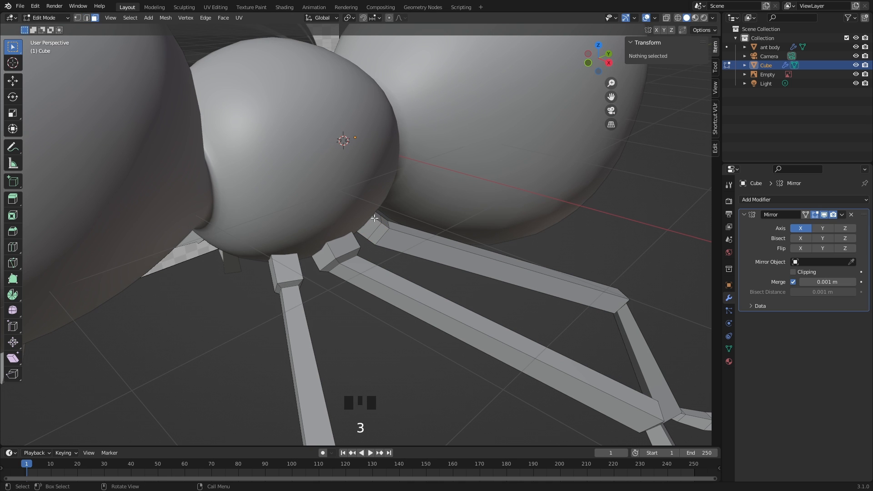
{"action": "left_click", "coordinate": [374, 220], "text": "alt"}
{"action": "middle_click_drag", "start_coordinate": [374, 220], "coordinate": [561, 320]}
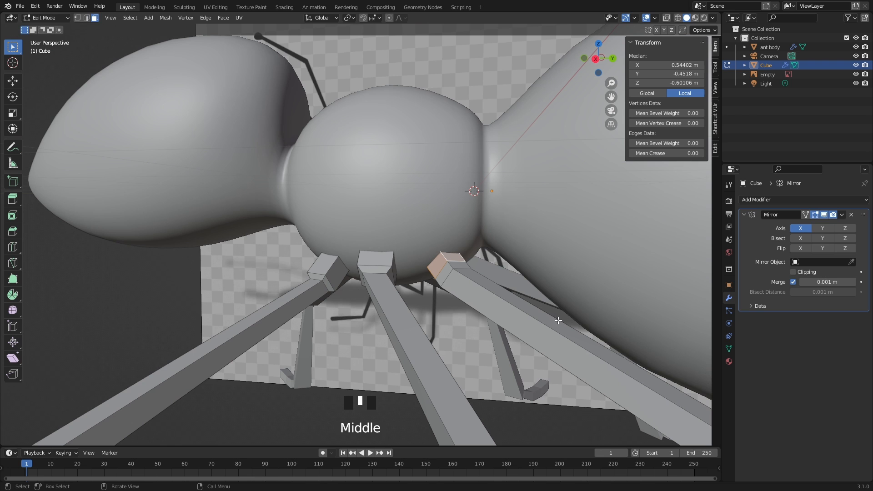
{"action": "key", "text": "s"}
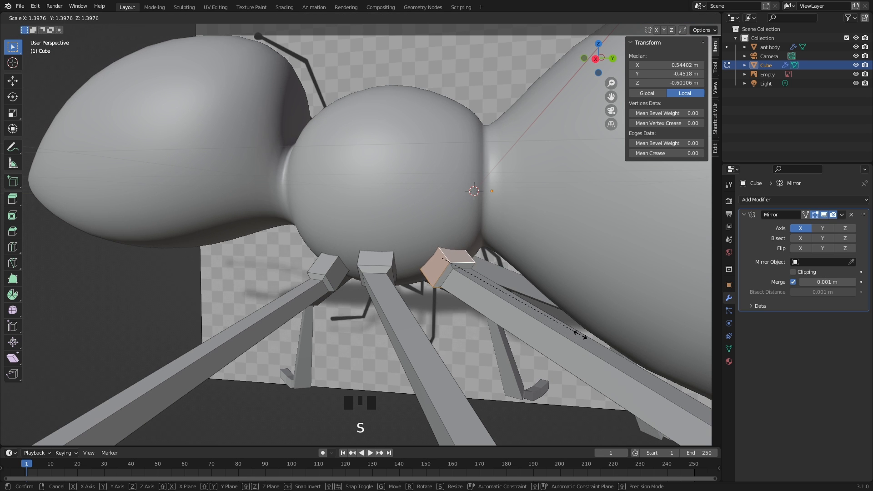
{"action": "left_click", "coordinate": [580, 334]}
Step: Inspect all the legs and their hip joints in Object Mode, then return to mesh editing
{"action": "scroll", "coordinate": [420, 274], "scroll_direction": "down", "scroll_amount": 5}
{"action": "key", "text": "Tab"}
{"action": "middle_click_drag", "start_coordinate": [421, 274], "coordinate": [440, 223], "text": "shift"}
{"action": "scroll", "coordinate": [427, 255], "scroll_direction": "down", "scroll_amount": 3, "text": "shift"}
{"action": "scroll", "coordinate": [423, 220], "scroll_direction": "down", "scroll_amount": 2}
{"action": "left_click", "coordinate": [368, 294]}
{"action": "middle_click_drag", "start_coordinate": [368, 293], "coordinate": [293, 188]}
{"action": "key", "text": "Tab"}
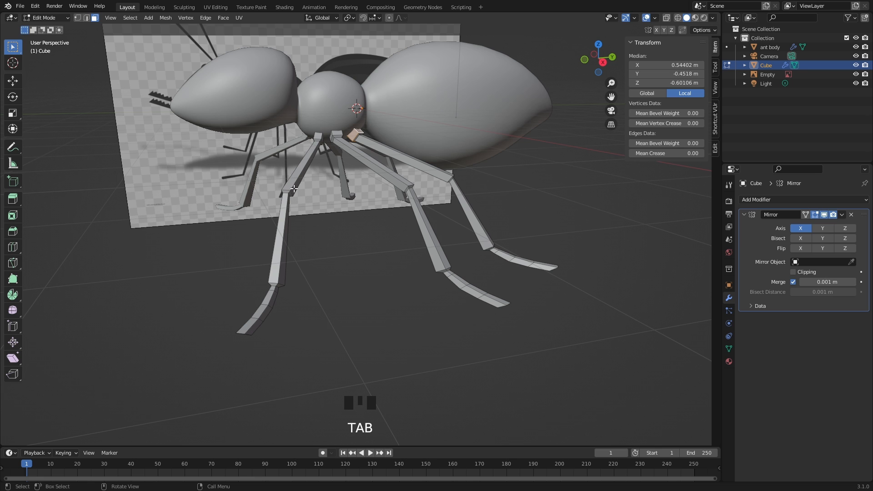
Step: Select the whole front leg including its hip joint and move it forward along Y to a median of about -2.98 m
{"action": "left_click_drag", "start_coordinate": [214, 131], "coordinate": [318, 343]}
{"action": "middle_click_drag", "start_coordinate": [282, 291], "coordinate": [212, 210]}
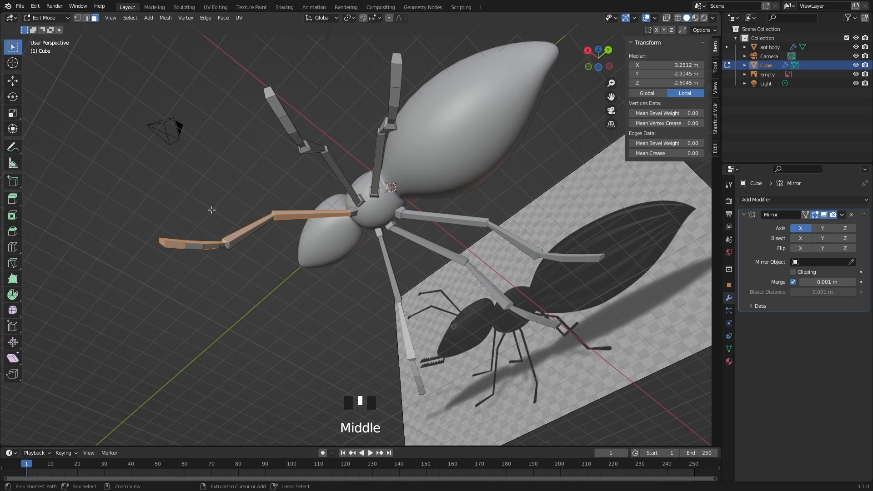
{"action": "key", "text": "ctrl+KP_Add"}
{"action": "key", "text": "ctrl+KP_Add"}
{"action": "key", "text": "ctrl+KP_Add"}
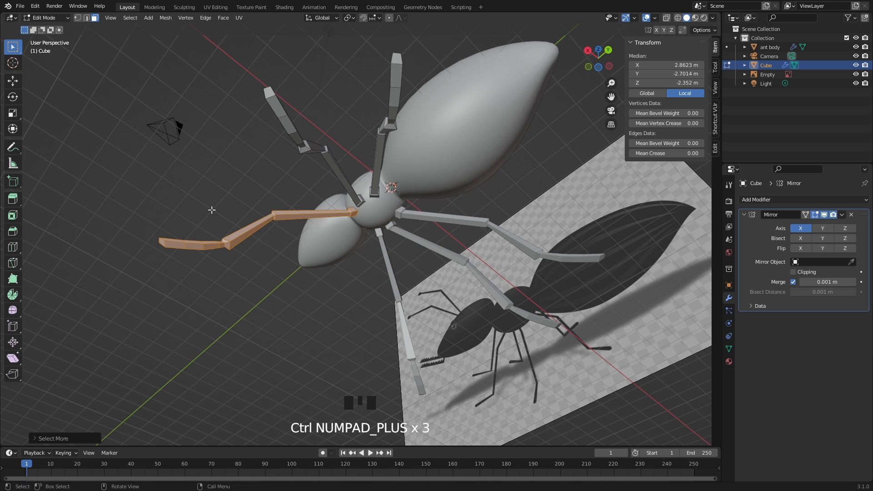
{"action": "middle_click_drag", "start_coordinate": [280, 231], "coordinate": [436, 298]}
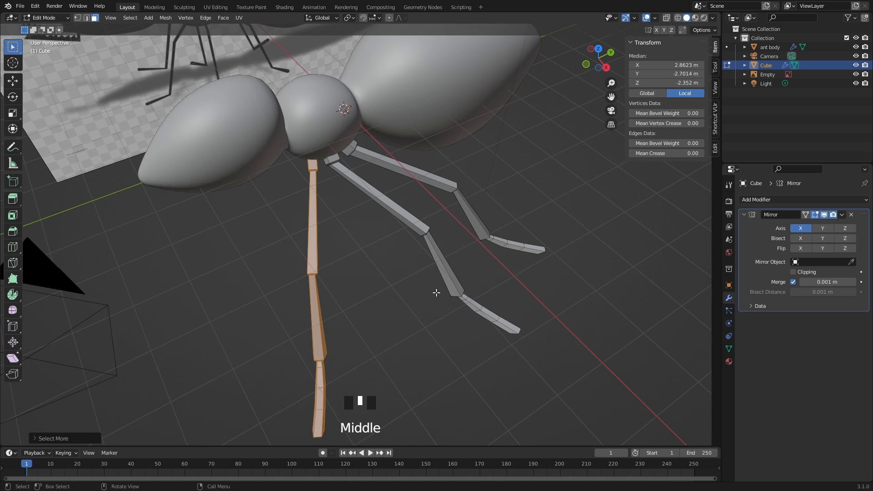
{"action": "key", "text": "g"}
{"action": "key", "text": "y"}
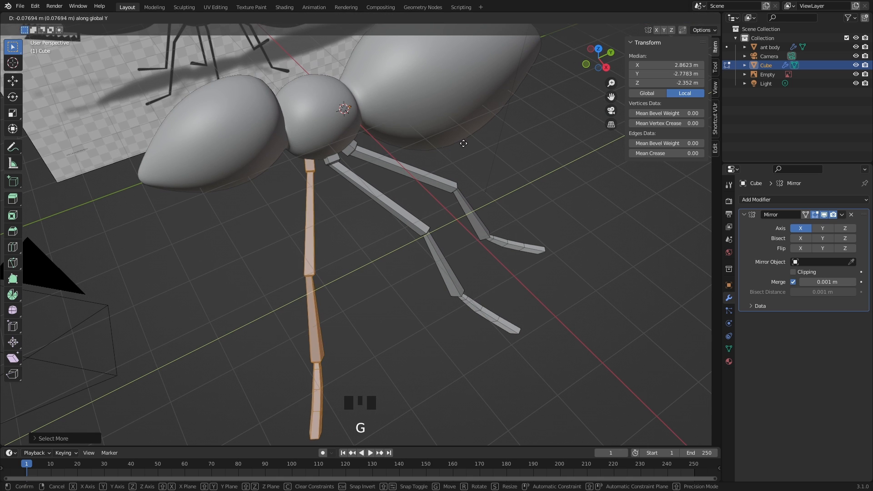
{"action": "left_click", "coordinate": [447, 153]}
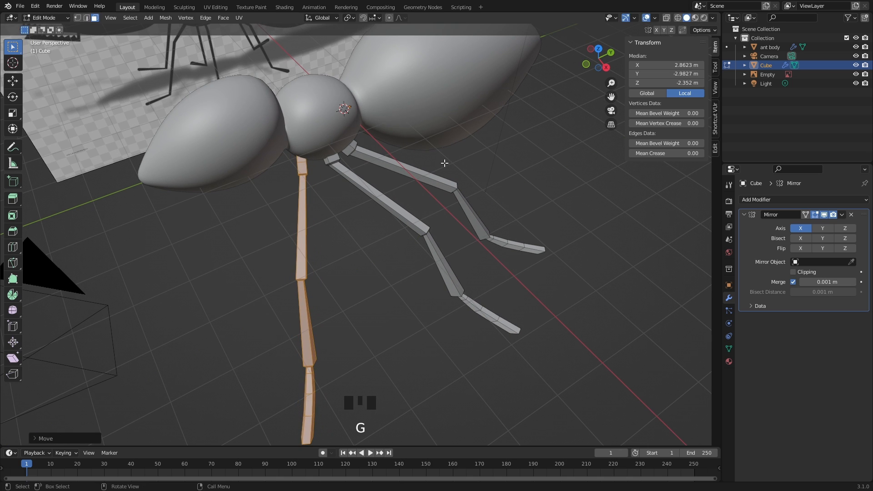
Step: Add one centred loop cut each around the hip joints of the middle and rear legs
{"action": "key", "text": "ctrl+r"}
{"action": "left_click", "coordinate": [331, 160]}
{"action": "left_click", "coordinate": [351, 159]}
{"action": "key", "text": "ctrl+r"}
{"action": "left_click", "coordinate": [353, 158]}
{"action": "left_click", "coordinate": [353, 157]}
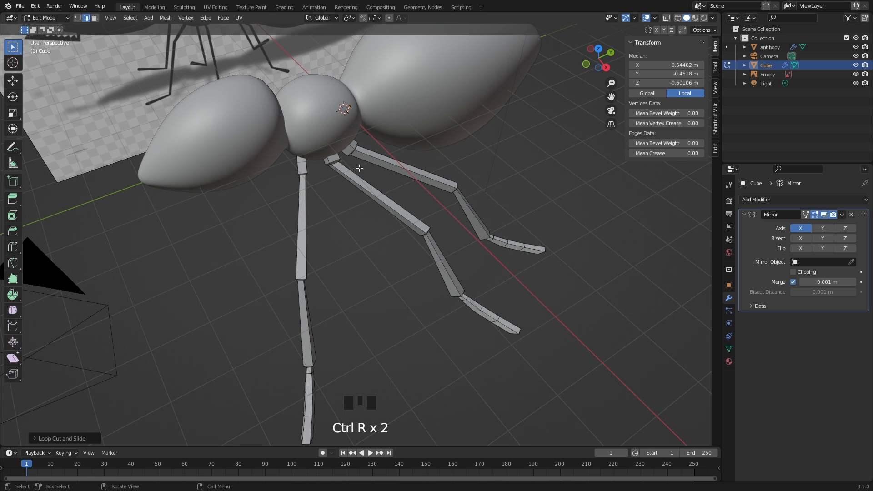
Step: Leave mesh editing and add a Subdivision modifier with viewport level 1 to the legs object
{"action": "middle_click_drag", "start_coordinate": [352, 282], "coordinate": [396, 237]}
{"action": "key", "text": "Tab"}
{"action": "left_click", "coordinate": [337, 209]}
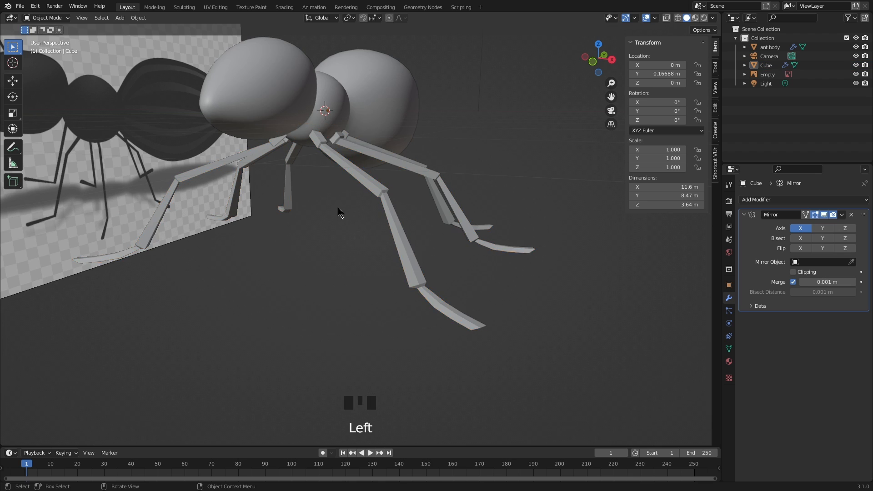
{"action": "middle_click_drag", "start_coordinate": [338, 210], "coordinate": [362, 220]}
{"action": "left_click", "coordinate": [390, 171]}
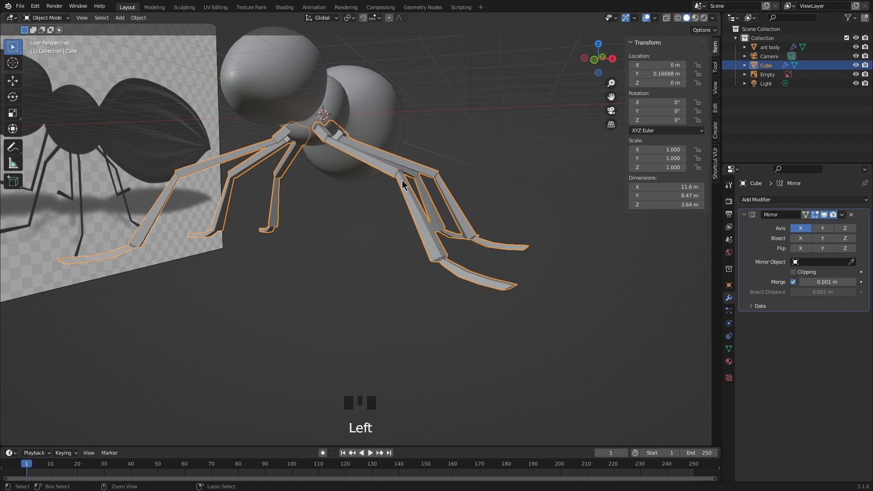
{"action": "key", "text": "ctrl+1"}
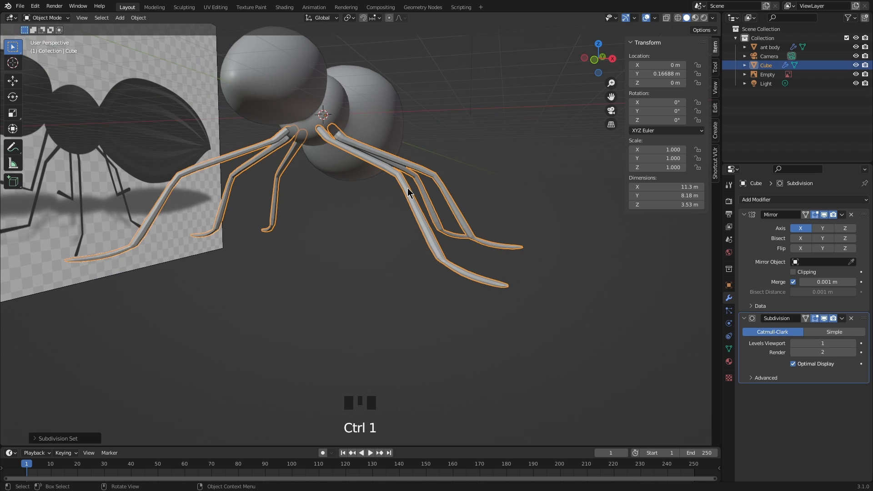
Step: Apply smooth shading to the subdivided legs
{"action": "middle_click_drag", "start_coordinate": [407, 187], "coordinate": [418, 227]}
{"action": "scroll", "coordinate": [395, 186], "scroll_direction": "up", "scroll_amount": 3}
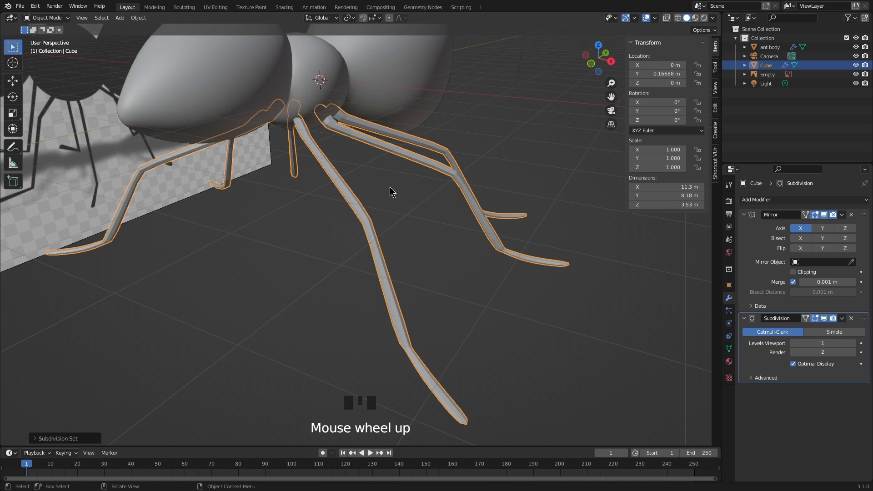
{"action": "right_click", "coordinate": [326, 162]}
{"action": "left_click", "coordinate": [326, 161]}
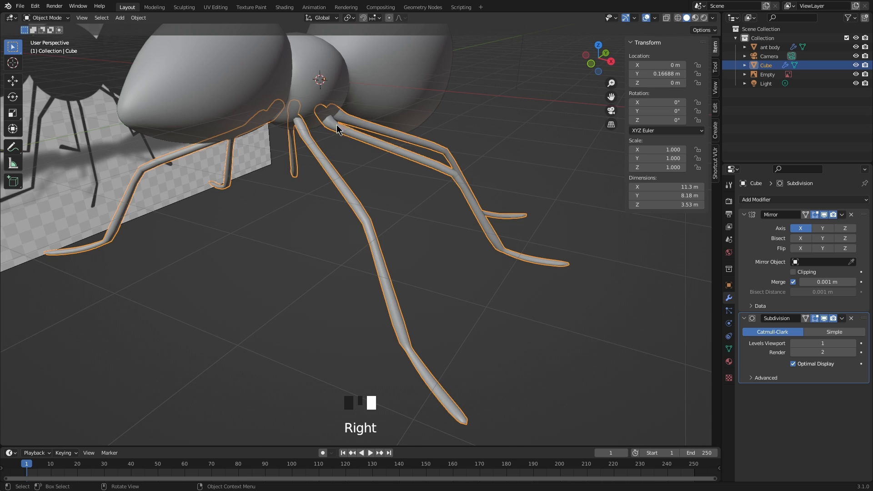
Step: Add a loop cut on the lower part of the front leg's hip joint and another on the upper leg, slid close to the joint
{"action": "key", "text": "Tab"}
{"action": "scroll", "coordinate": [330, 132], "scroll_direction": "up", "scroll_amount": 4}
{"action": "middle_click_drag", "start_coordinate": [329, 132], "coordinate": [407, 209], "text": "shift"}
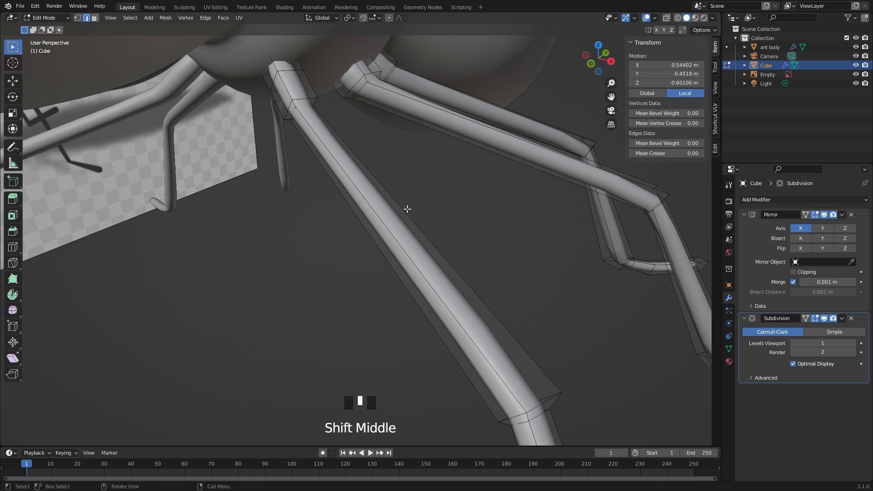
{"action": "key", "text": "ctrl+r"}
{"action": "left_click", "coordinate": [282, 85]}
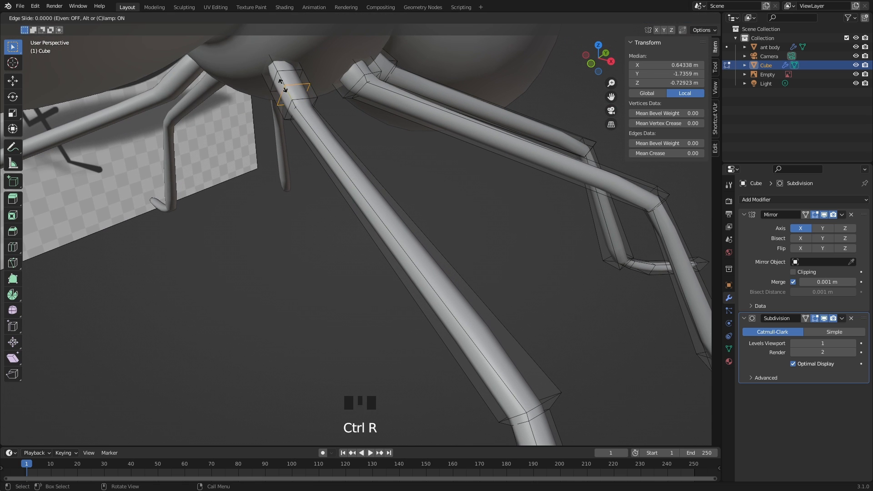
{"action": "left_click", "coordinate": [285, 88]}
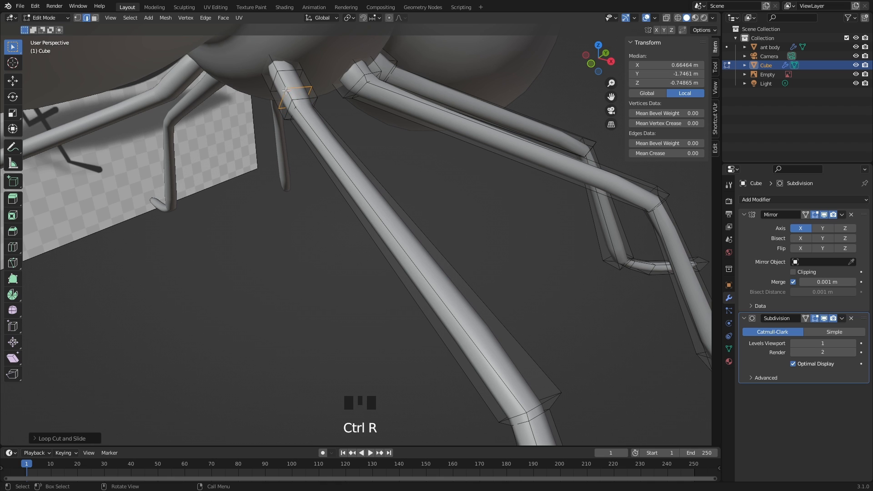
{"action": "key", "text": "ctrl+r"}
{"action": "left_click", "coordinate": [384, 222]}
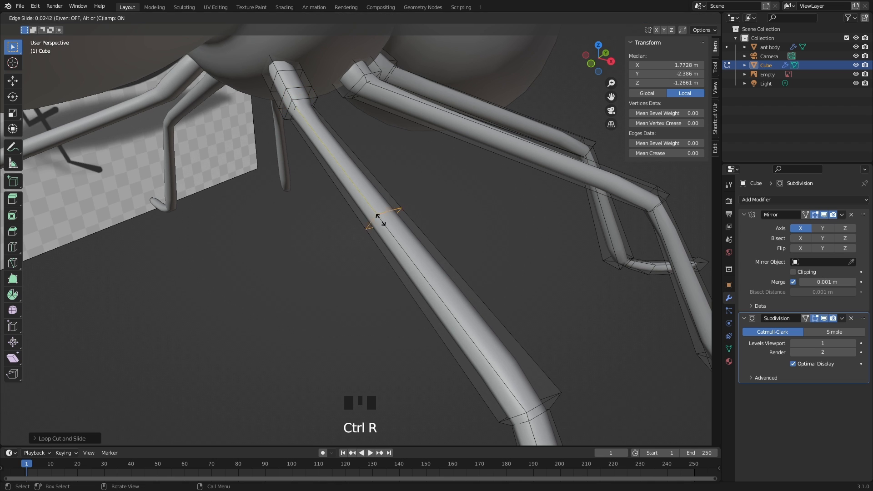
{"action": "left_click", "coordinate": [278, 103]}
Step: Select the face loops around the front leg's hip joint, scale them up and shift them slightly
{"action": "key", "text": "3"}
{"action": "left_click", "coordinate": [291, 94], "text": "alt"}
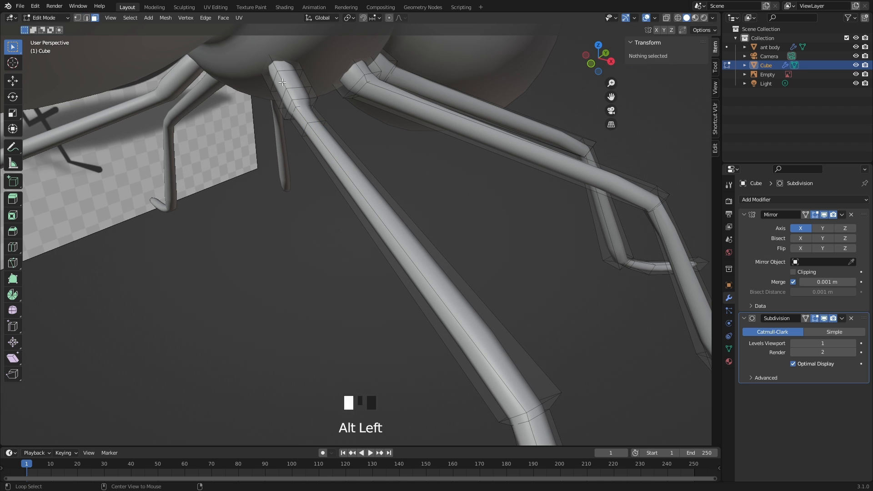
{"action": "left_click", "coordinate": [290, 96], "text": "alt+shift"}
{"action": "left_click", "coordinate": [272, 63], "text": "alt+shift"}
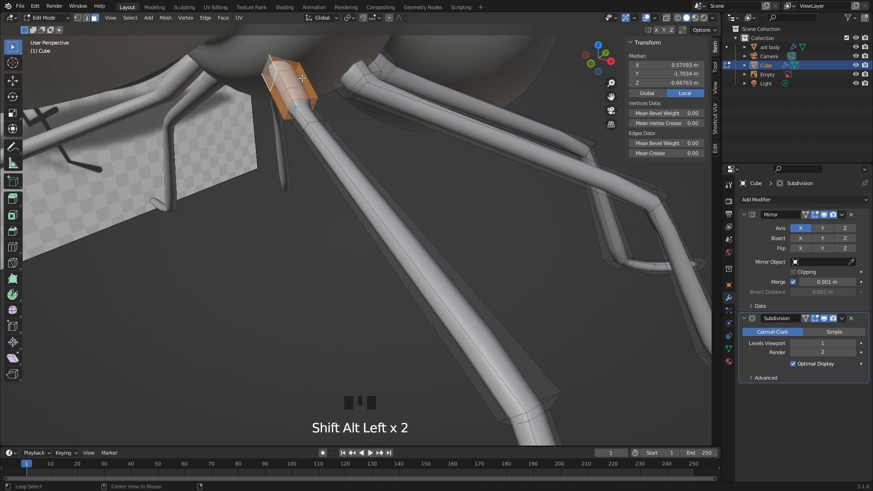
{"action": "key", "text": "s"}
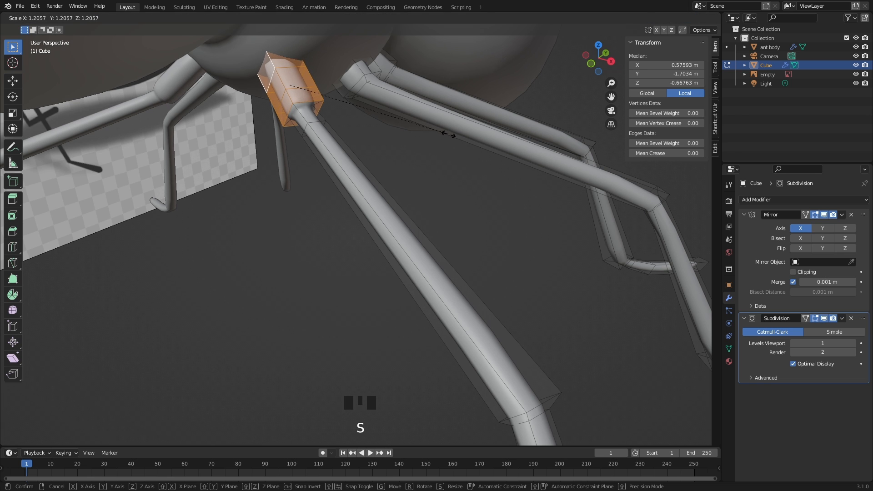
{"action": "left_click", "coordinate": [392, 138]}
{"action": "middle_click_drag", "start_coordinate": [392, 138], "coordinate": [352, 117]}
{"action": "key", "text": "g"}
{"action": "left_click", "coordinate": [383, 140]}
Step: Select the central face loop of the front leg's hip joint and scale it up to thicken the joint
{"action": "key", "text": "3"}
{"action": "left_click", "coordinate": [328, 82], "text": "alt"}
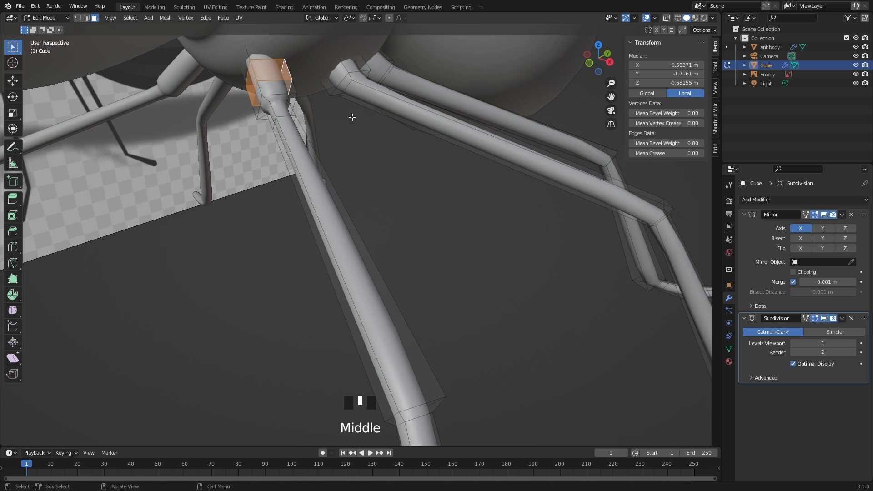
{"action": "key", "text": "s"}
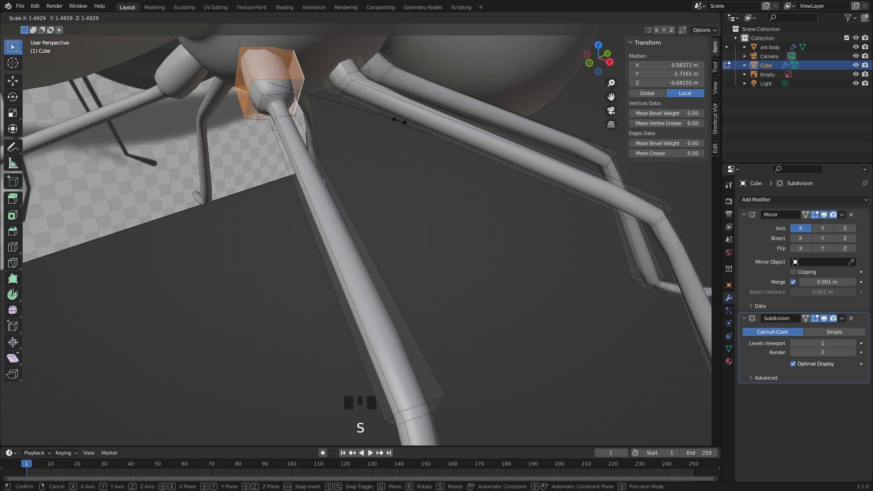
{"action": "left_click", "coordinate": [362, 150]}
Step: Add a loop cut across the front leg's knee joint
{"action": "middle_click_drag", "start_coordinate": [395, 322], "coordinate": [353, 158], "text": "shift"}
{"action": "key", "text": "ctrl+r"}
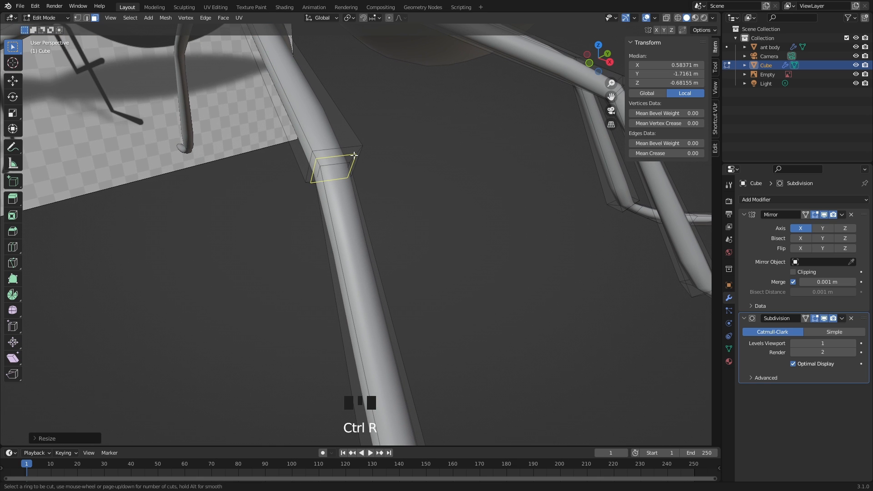
{"action": "left_click", "coordinate": [354, 155]}
{"action": "left_click", "coordinate": [354, 155]}
Step: Add a loop cut on the front leg's upper section slid close to the knee, plus another farther up that section
{"action": "middle_click_drag", "start_coordinate": [390, 196], "coordinate": [372, 199]}
{"action": "middle_click_drag", "start_coordinate": [259, 178], "coordinate": [382, 222]}
{"action": "key", "text": "ctrl+r"}
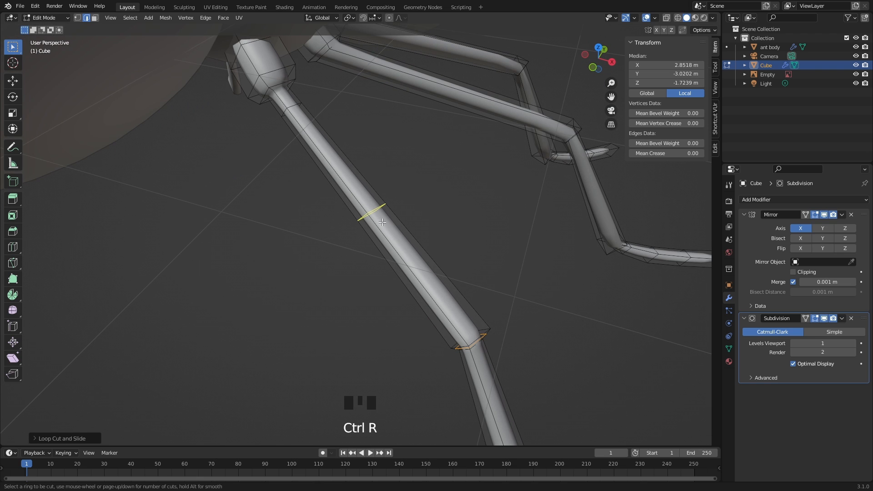
{"action": "left_click", "coordinate": [382, 222]}
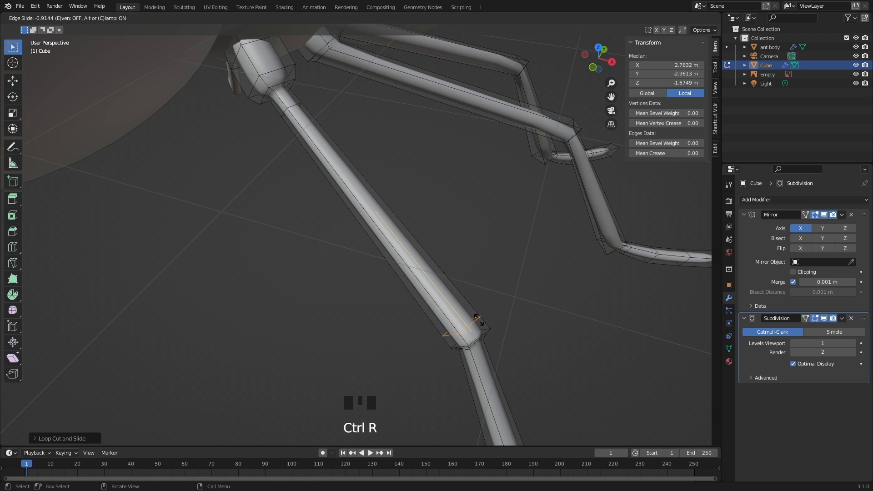
{"action": "left_click", "coordinate": [467, 304]}
{"action": "key", "text": "ctrl+r"}
{"action": "left_click", "coordinate": [362, 207]}
{"action": "left_click", "coordinate": [363, 207]}
Step: Add a loop cut at the start of the front foot and another across the ankle joint
{"action": "middle_click_drag", "start_coordinate": [527, 364], "coordinate": [397, 196], "text": "shift"}
{"action": "middle_click_drag", "start_coordinate": [377, 243], "coordinate": [374, 233]}
{"action": "key", "text": "ctrl+r"}
{"action": "left_click", "coordinate": [362, 221]}
{"action": "left_click", "coordinate": [361, 219]}
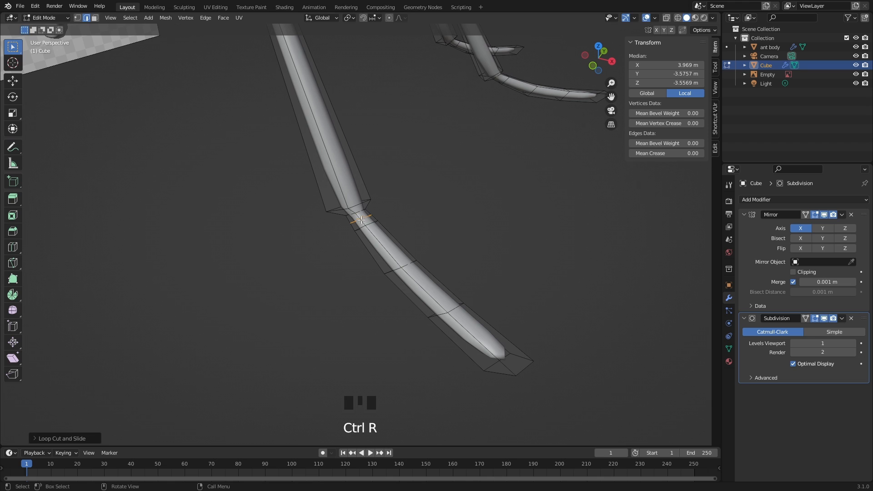
{"action": "key", "text": "ctrl+r"}
{"action": "left_click", "coordinate": [367, 205]}
{"action": "left_click", "coordinate": [367, 204]}
Step: Add a loop cut on the front leg's lower section slid close to the ankle and another about midway along it
{"action": "middle_click_drag", "start_coordinate": [321, 110], "coordinate": [323, 125], "text": "shift"}
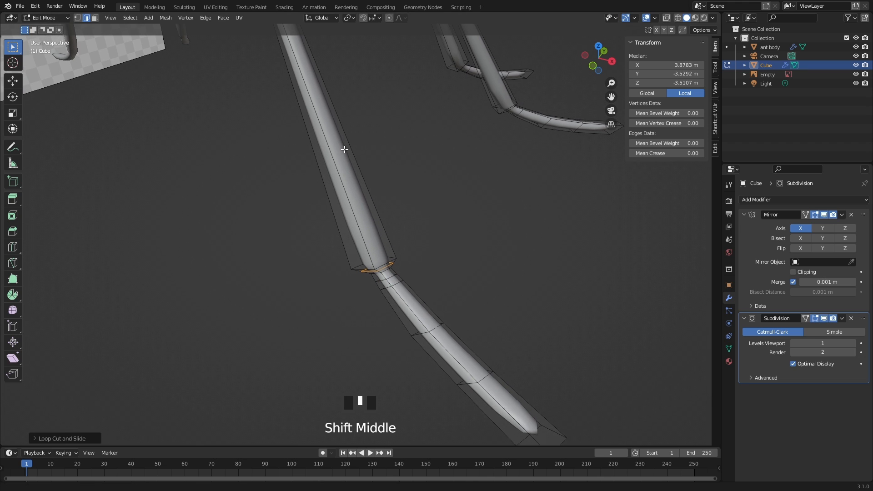
{"action": "key", "text": "ctrl+r"}
{"action": "left_click", "coordinate": [313, 126]}
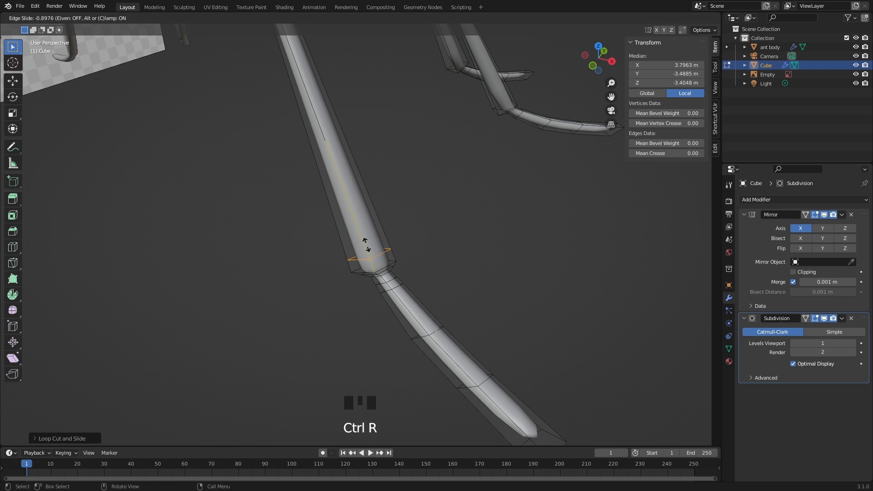
{"action": "left_click", "coordinate": [366, 244]}
{"action": "mouse_move", "coordinate": [353, 241]}
{"action": "middle_mouse_down", "text": "shift"}
{"action": "mouse_move", "coordinate": [364, 193]}
{"action": "mouse_move", "coordinate": [362, 267]}
{"action": "mouse_move", "coordinate": [408, 273]}
{"action": "mouse_move", "coordinate": [362, 241]}
{"action": "middle_mouse_up", "text": "shift"}
{"action": "key", "text": "ctrl+r"}
Step: Add a loop cut on the middle leg's upper section and slide it close to the hip joint
{"action": "scroll", "coordinate": [356, 272], "scroll_direction": "down", "scroll_amount": 2}
{"action": "middle_click_drag", "start_coordinate": [321, 98], "coordinate": [374, 215], "text": "shift"}
{"action": "scroll", "coordinate": [359, 219], "scroll_direction": "up", "scroll_amount": 5}
{"action": "scroll", "coordinate": [359, 218], "scroll_direction": "up", "scroll_amount": 1, "text": "shift"}
{"action": "key", "text": "ctrl+r"}
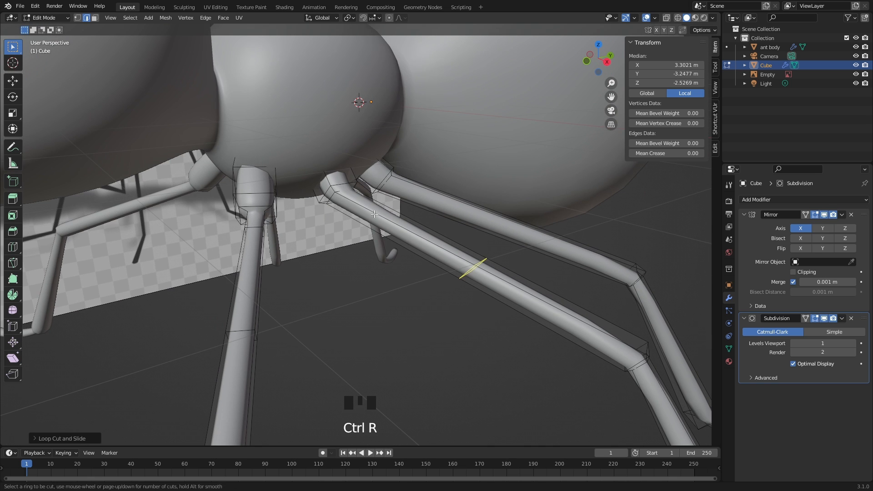
{"action": "left_click", "coordinate": [374, 213]}
{"action": "left_click", "coordinate": [237, 139]}
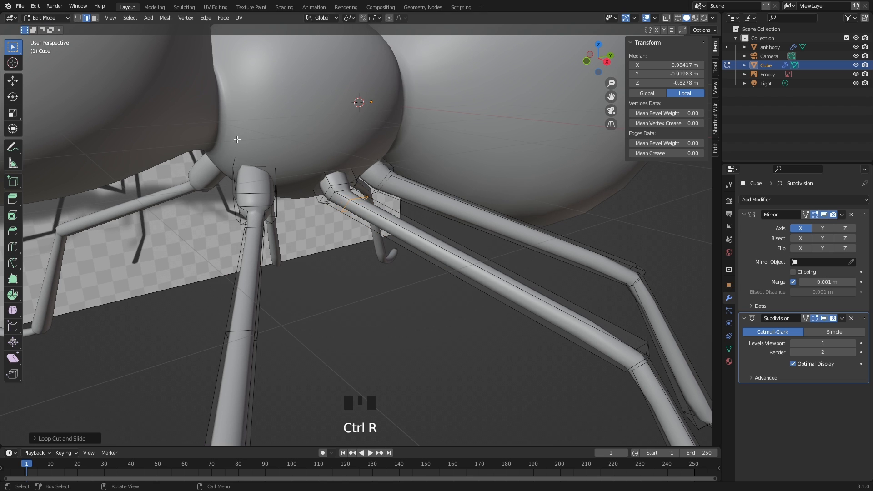
Step: Add two centred loop cuts on the middle leg's hip joint and scale up the upper one
{"action": "key", "text": "ctrl+r"}
{"action": "left_click", "coordinate": [334, 189]}
{"action": "right_click", "coordinate": [334, 189]}
{"action": "key", "text": "ctrl+r"}
{"action": "left_click", "coordinate": [327, 175]}
{"action": "right_click", "coordinate": [327, 175]}
{"action": "key", "text": "s"}
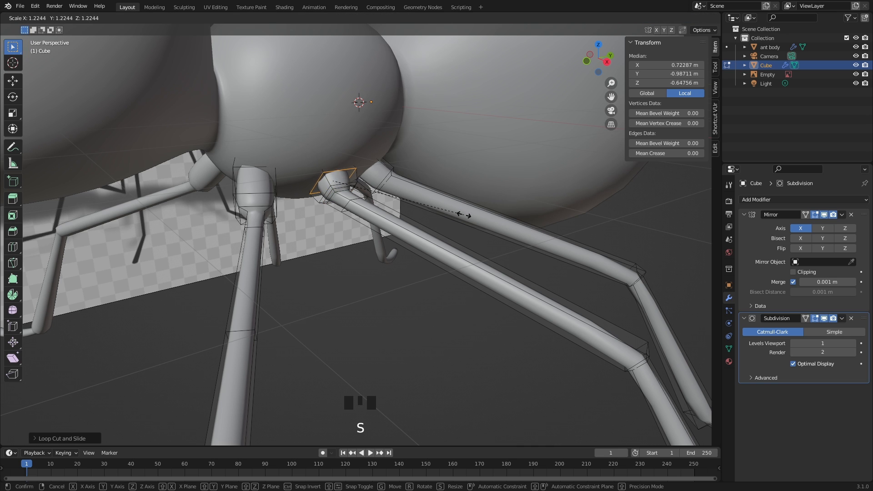
{"action": "left_click", "coordinate": [481, 226]}
Step: Add loop cuts on the middle leg's upper and lower sections, each slid toward the knee
{"action": "middle_click_drag", "start_coordinate": [469, 236], "coordinate": [394, 225], "text": "shift"}
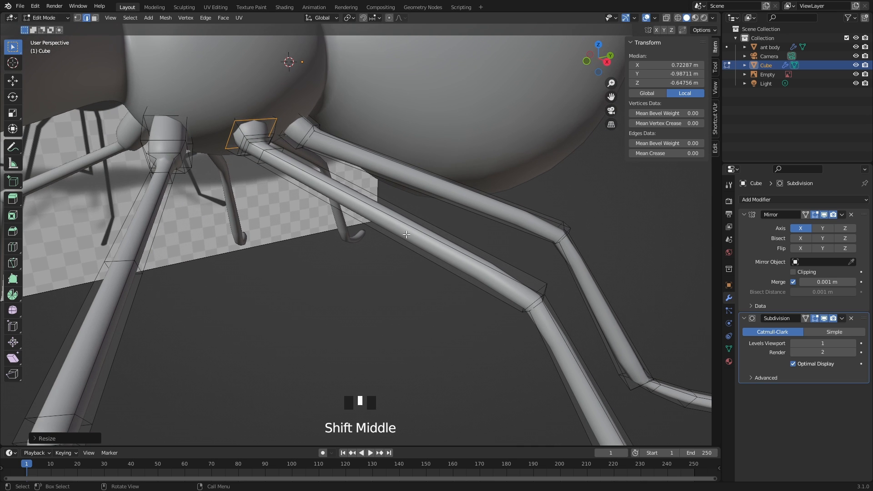
{"action": "middle_click_drag", "start_coordinate": [531, 316], "coordinate": [411, 259], "text": "shift"}
{"action": "middle_click_drag", "start_coordinate": [411, 259], "coordinate": [401, 252]}
{"action": "key", "text": "ctrl+r"}
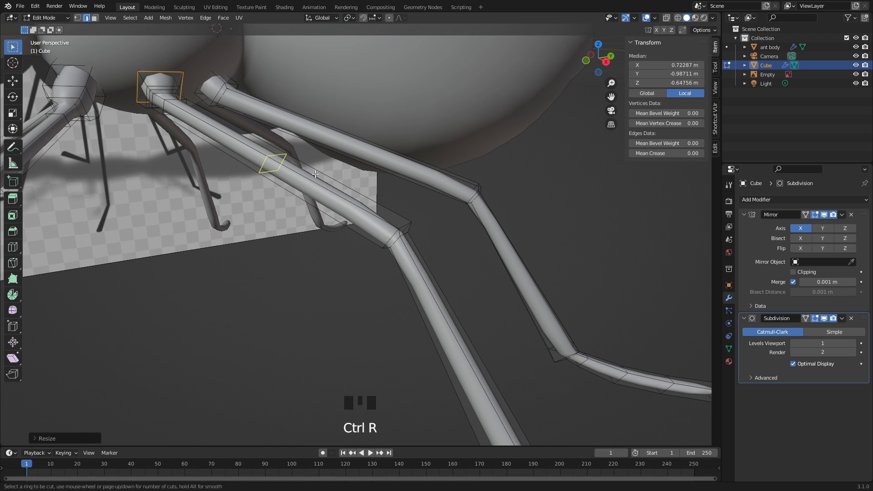
{"action": "left_click", "coordinate": [315, 174]}
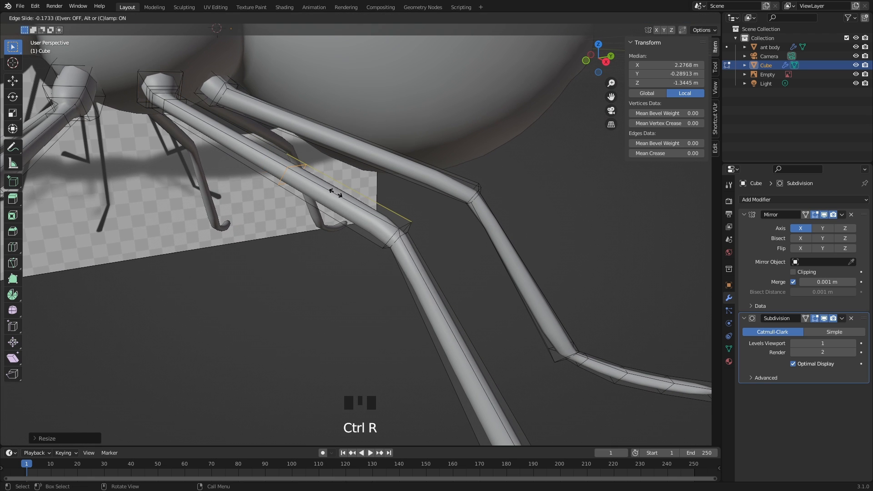
{"action": "left_click", "coordinate": [411, 249]}
{"action": "key", "text": "ctrl+r"}
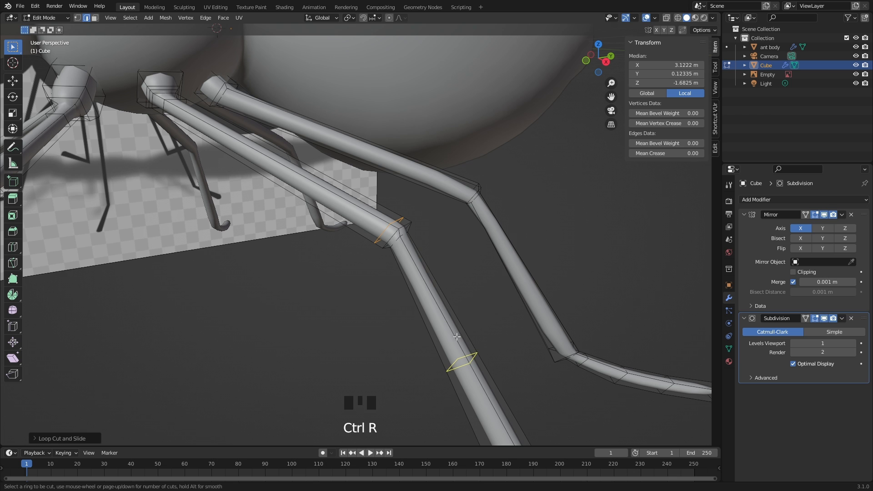
{"action": "left_click", "coordinate": [459, 361]}
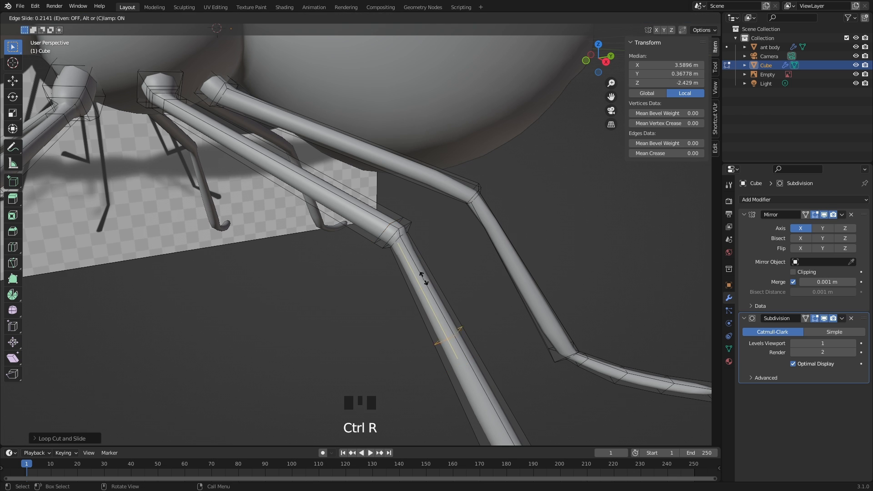
{"action": "left_click", "coordinate": [406, 256]}
Step: Add a centred loop cut at the middle leg's knee joint and scale up the edge loop just above the knee
{"action": "middle_click_drag", "start_coordinate": [460, 289], "coordinate": [322, 184]}
{"action": "scroll", "coordinate": [321, 184], "scroll_direction": "up", "scroll_amount": 2}
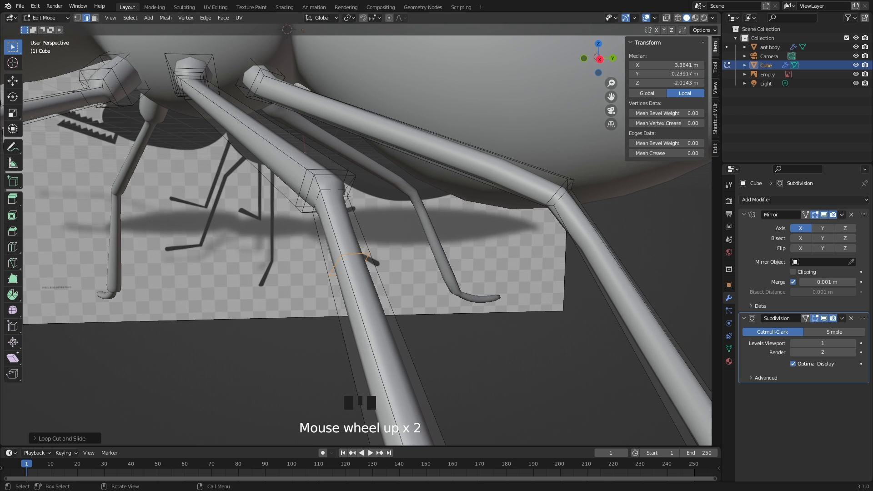
{"action": "key", "text": "ctrl+r"}
{"action": "left_click", "coordinate": [319, 185]}
{"action": "right_click", "coordinate": [317, 184]}
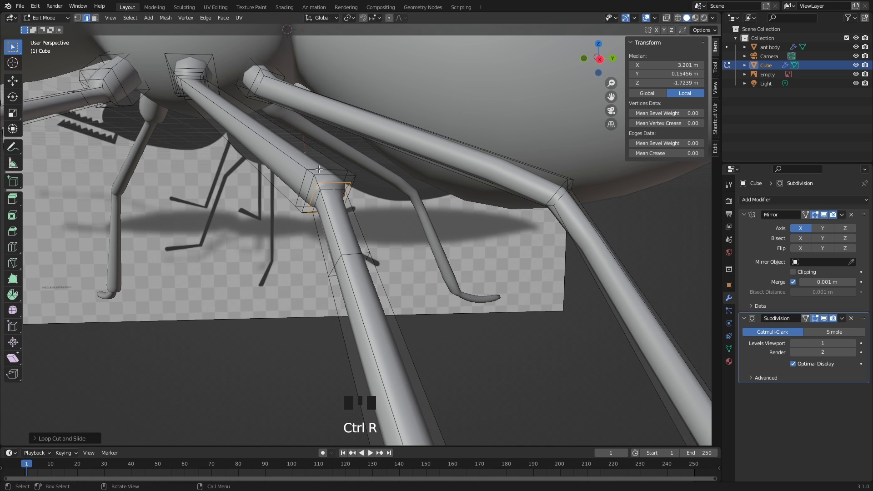
{"action": "left_click", "coordinate": [319, 169], "text": "alt"}
{"action": "key", "text": "s"}
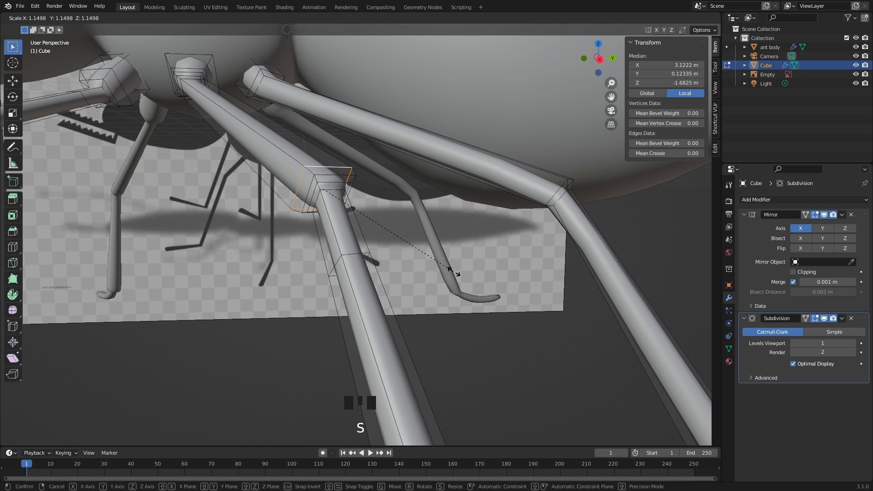
{"action": "left_click", "coordinate": [474, 271]}
Step: Add a loop cut about midway along the middle leg's upper section
{"action": "middle_click_drag", "start_coordinate": [475, 271], "coordinate": [291, 202]}
{"action": "key", "text": "ctrl+r"}
{"action": "left_click", "coordinate": [288, 200]}
Step: Add a loop cut on the middle leg's foot and slide it close to the tip
{"action": "middle_click_drag", "start_coordinate": [531, 337], "coordinate": [376, 177], "text": "shift"}
{"action": "middle_click_drag", "start_coordinate": [563, 345], "coordinate": [582, 318]}
{"action": "scroll", "coordinate": [499, 306], "scroll_direction": "up", "scroll_amount": 2}
{"action": "key", "text": "ctrl+r"}
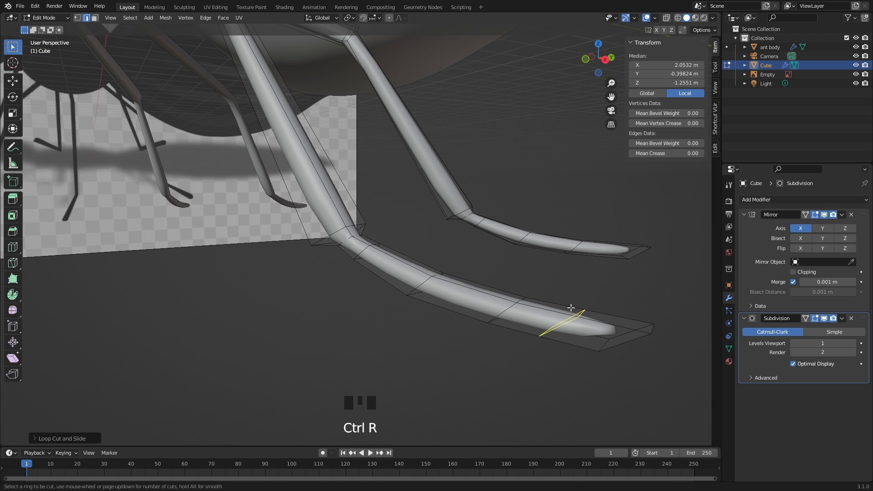
{"action": "left_click", "coordinate": [571, 308]}
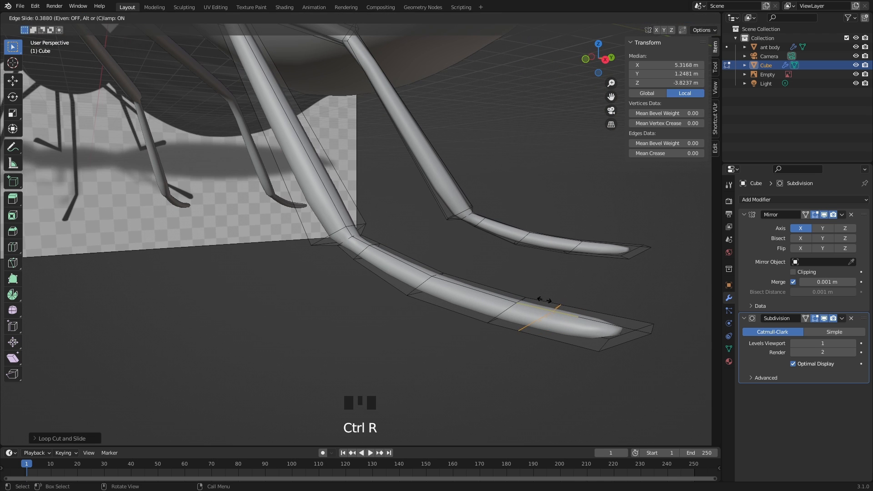
{"action": "left_click", "coordinate": [618, 321]}
Step: Add a loop cut across the middle leg's ankle joint and another on the lower section slid close to the ankle
{"action": "key", "text": "ctrl+r"}
{"action": "left_click", "coordinate": [349, 233]}
{"action": "left_click", "coordinate": [346, 233]}
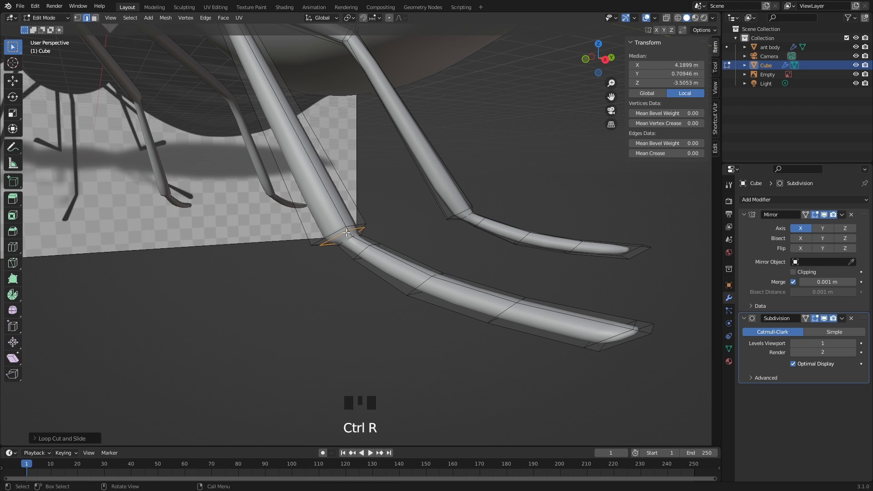
{"action": "middle_click_drag", "start_coordinate": [309, 174], "coordinate": [346, 213], "text": "shift"}
{"action": "key", "text": "ctrl+r"}
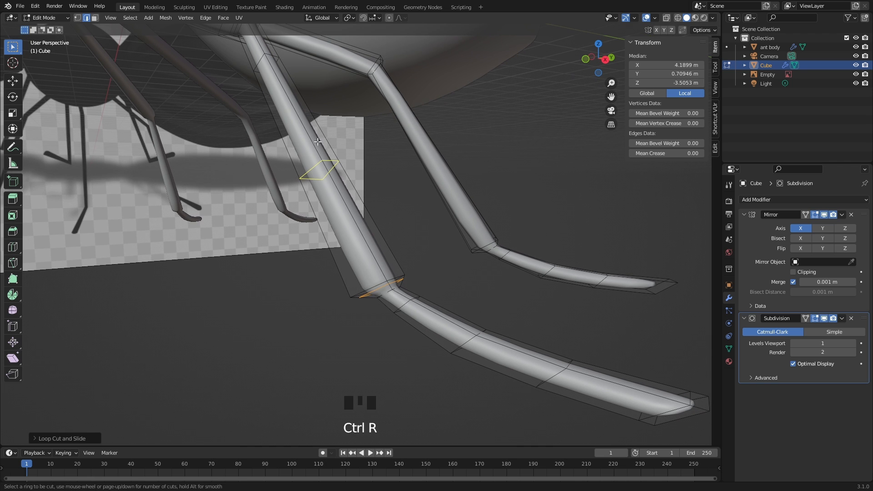
{"action": "left_click", "coordinate": [327, 168]}
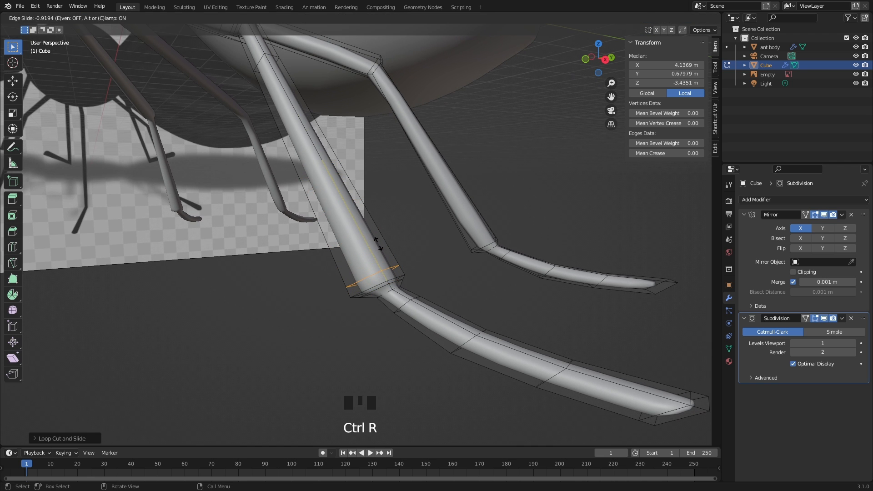
{"action": "left_click", "coordinate": [378, 244]}
Step: Add a loop cut about midway along the middle leg's lower section
{"action": "scroll", "coordinate": [404, 237], "scroll_direction": "down", "scroll_amount": 2}
{"action": "middle_click_drag", "start_coordinate": [368, 211], "coordinate": [321, 182]}
{"action": "key", "text": "ctrl+r"}
{"action": "left_click", "coordinate": [321, 182]}
{"action": "left_click", "coordinate": [321, 182]}
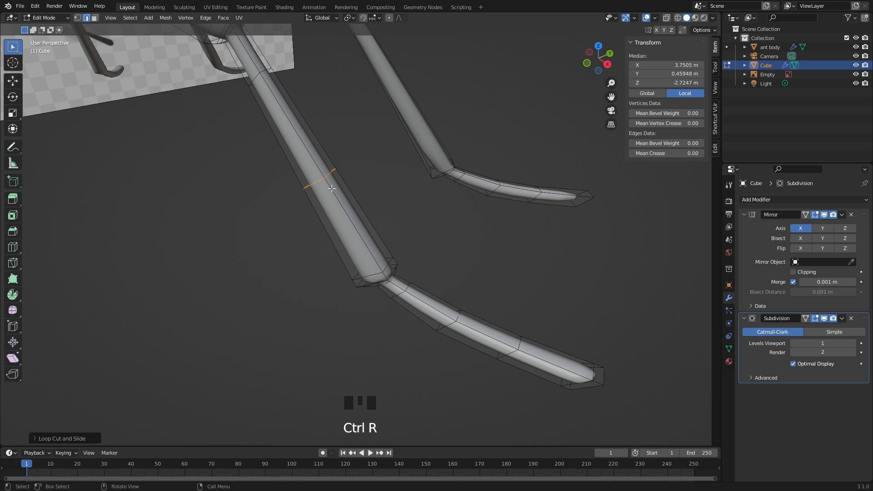
Step: Add three loop cuts to the rear leg's upper section: one near the knee, one near the hip and one about midway
{"action": "scroll", "coordinate": [358, 194], "scroll_direction": "down", "scroll_amount": 3}
{"action": "middle_click_drag", "start_coordinate": [380, 177], "coordinate": [451, 262], "text": "shift"}
{"action": "key", "text": "ctrl+r"}
{"action": "left_click", "coordinate": [313, 104]}
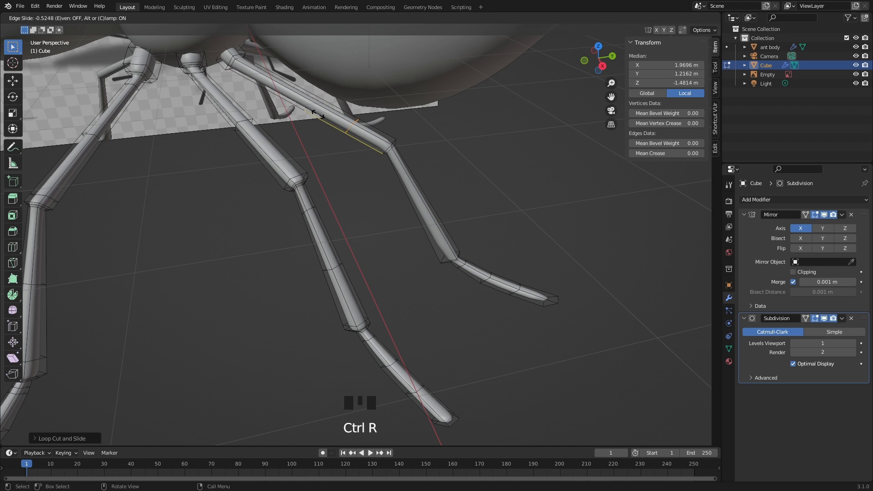
{"action": "left_click", "coordinate": [333, 129]}
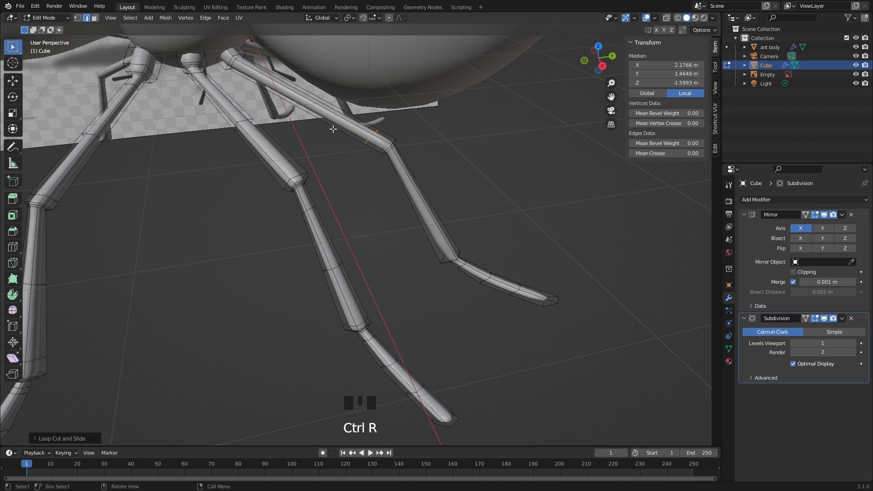
{"action": "key", "text": "ctrl+r"}
{"action": "left_click", "coordinate": [279, 88]}
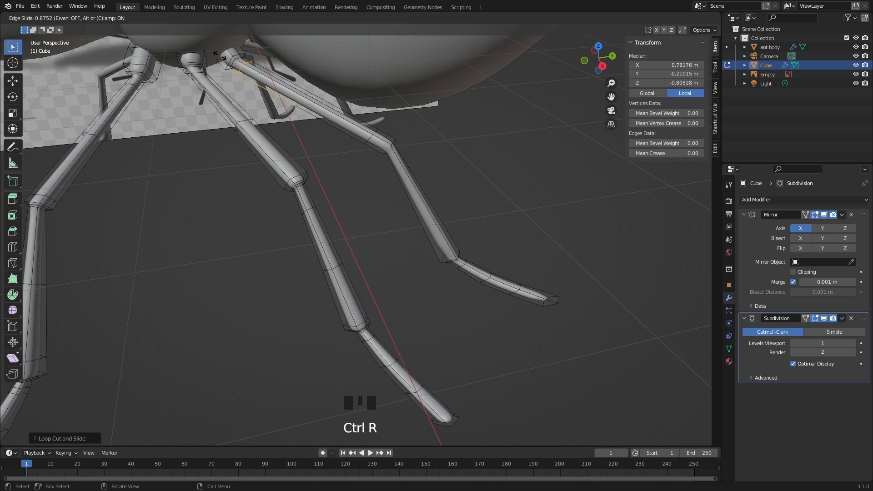
{"action": "left_click", "coordinate": [223, 58]}
{"action": "key", "text": "ctrl+r"}
{"action": "left_click", "coordinate": [310, 96]}
{"action": "left_click", "coordinate": [310, 97]}
Step: Add a loop cut across the rear leg's knee joint
{"action": "middle_click_drag", "start_coordinate": [488, 164], "coordinate": [403, 118]}
{"action": "scroll", "coordinate": [433, 203], "scroll_direction": "down", "scroll_amount": 3, "text": "shift"}
{"action": "key", "text": "ctrl+r"}
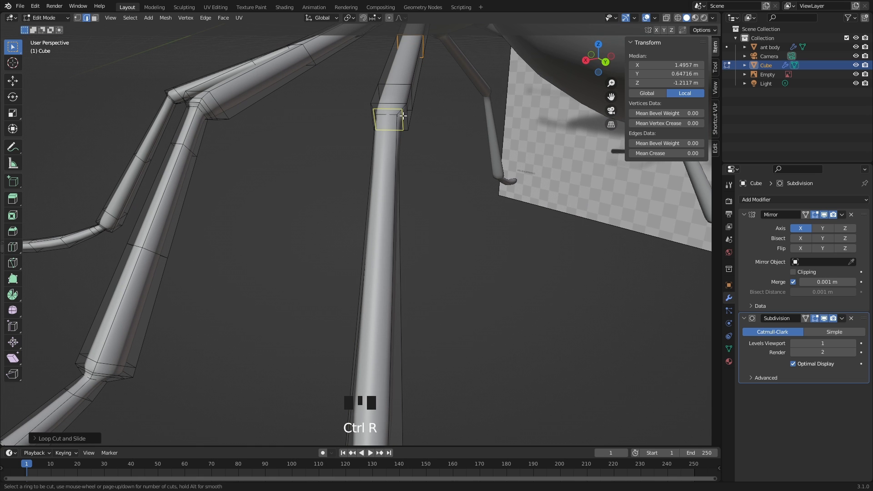
{"action": "left_click", "coordinate": [403, 115]}
{"action": "left_click", "coordinate": [403, 115]}
Step: Add three loop cuts to the rear leg's lower section: one near the knee, one close to the ankle and one about midway
{"action": "middle_click_drag", "start_coordinate": [415, 268], "coordinate": [351, 235]}
{"action": "key", "text": "ctrl+r"}
{"action": "left_click", "coordinate": [349, 236]}
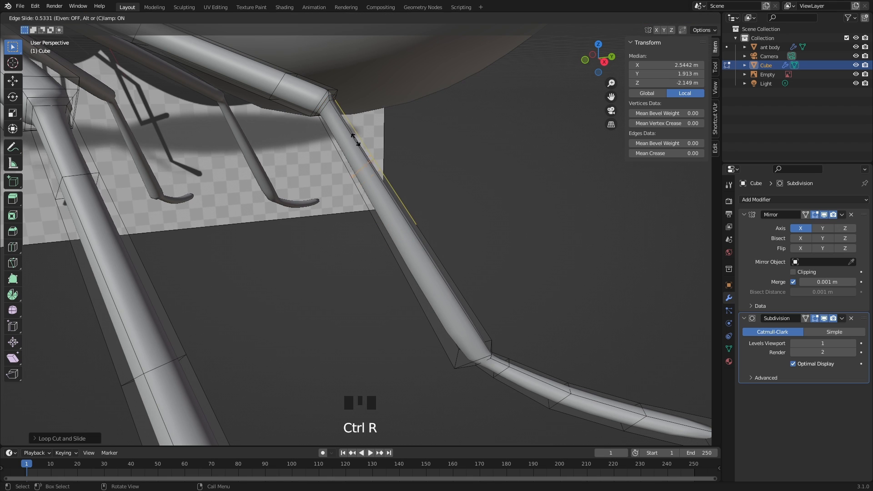
{"action": "left_click", "coordinate": [328, 99]}
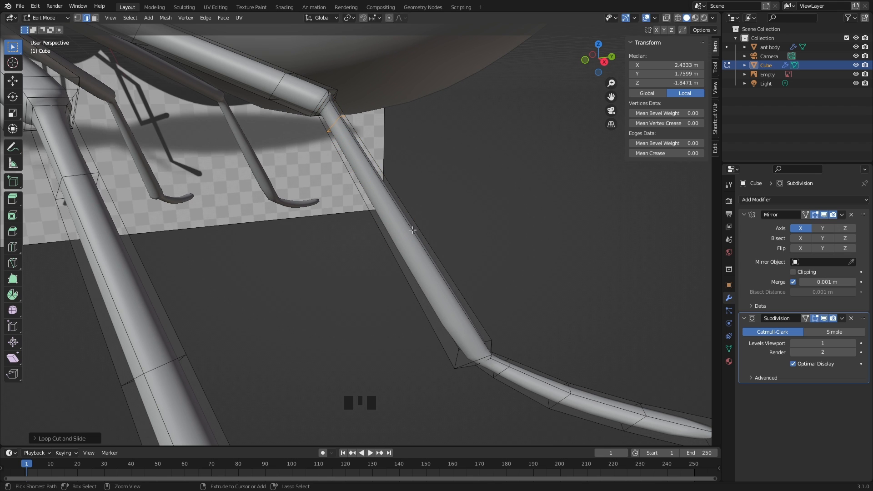
{"action": "key", "text": "ctrl+r"}
{"action": "left_click", "coordinate": [399, 206]}
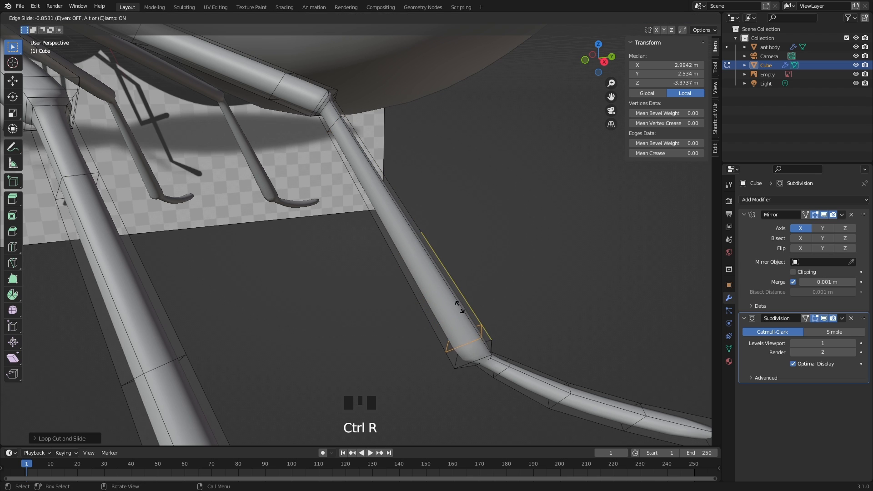
{"action": "left_click", "coordinate": [464, 314]}
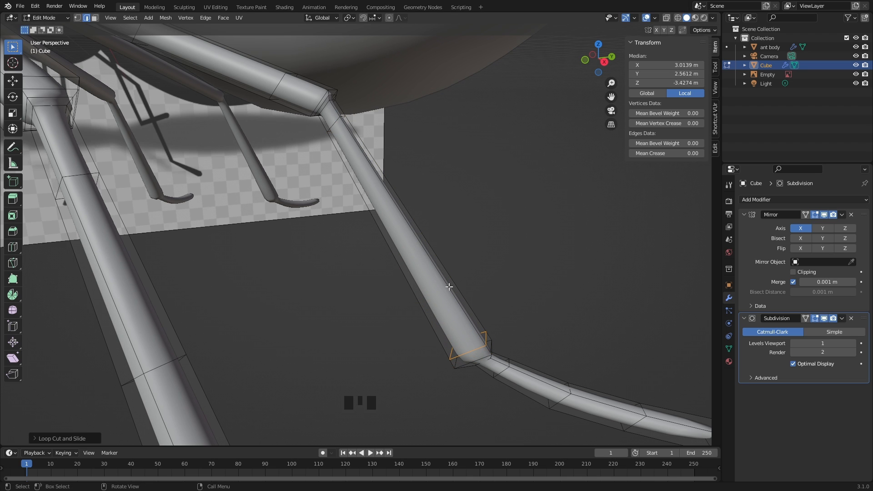
{"action": "key", "text": "ctrl+r"}
{"action": "left_click", "coordinate": [412, 234]}
{"action": "right_click", "coordinate": [415, 243]}
Step: Add two loop cuts at the start of the rear leg's foot, just below the ankle
{"action": "scroll", "coordinate": [426, 219], "scroll_direction": "down", "scroll_amount": 5, "text": "shift"}
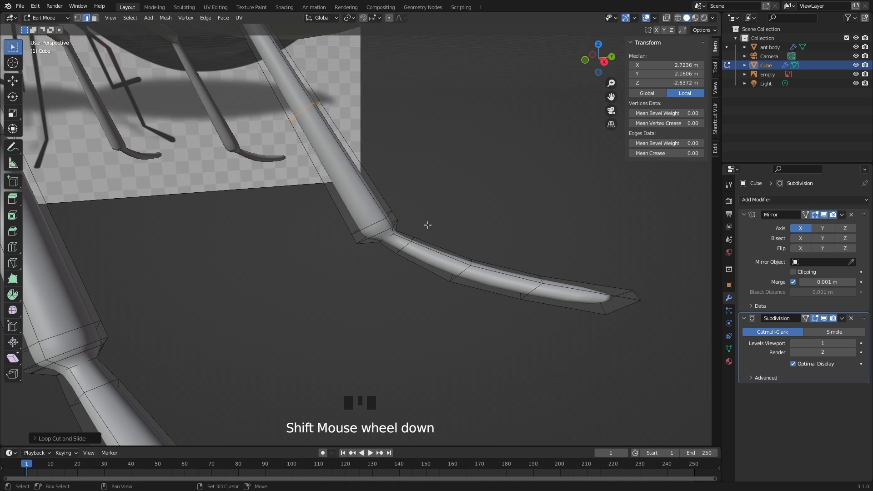
{"action": "mouse_move", "coordinate": [470, 283]}
{"action": "middle_mouse_down"}
{"action": "mouse_move", "coordinate": [405, 241]}
{"action": "mouse_move", "coordinate": [462, 284]}
{"action": "middle_mouse_up"}
{"action": "key", "text": "ctrl+r"}
{"action": "left_click", "coordinate": [402, 238]}
{"action": "right_click", "coordinate": [402, 239]}
{"action": "key", "text": "ctrl+r"}
{"action": "left_click", "coordinate": [405, 238]}
{"action": "right_click", "coordinate": [405, 238]}
{"action": "scroll", "coordinate": [442, 269], "scroll_direction": "down", "scroll_amount": 3}
{"action": "middle_click_drag", "start_coordinate": [330, 348], "coordinate": [450, 265], "text": "shift"}
{"action": "scroll", "coordinate": [519, 230], "scroll_direction": "down", "scroll_amount": 2}
Step: Add a loop cut close to the tip of the rear leg's foot and return to Object Mode
{"action": "key", "text": "ctrl+r"}
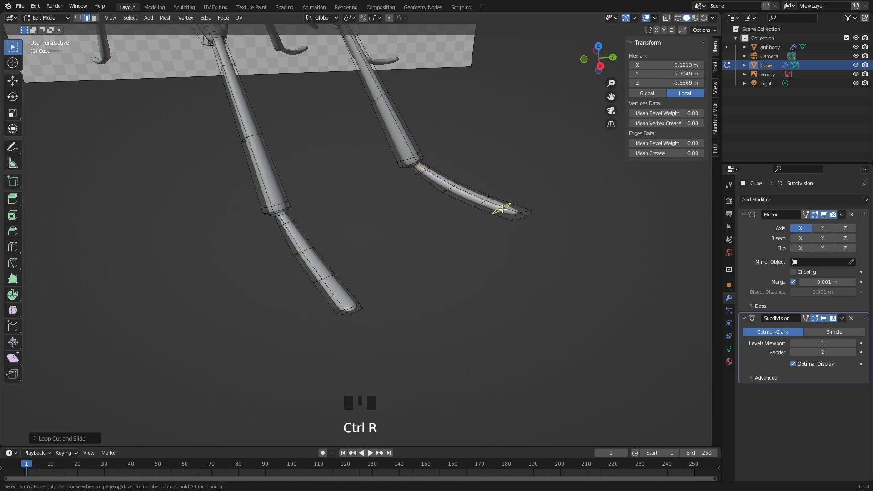
{"action": "left_click", "coordinate": [507, 211]}
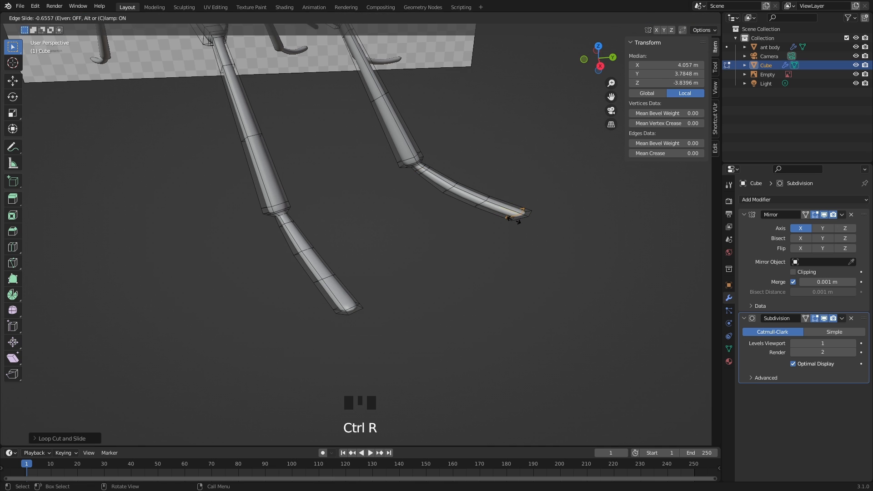
{"action": "right_click", "coordinate": [518, 221]}
{"action": "scroll", "coordinate": [389, 226], "scroll_direction": "down", "scroll_amount": 5}
{"action": "scroll", "coordinate": [390, 227], "scroll_direction": "up", "scroll_amount": 1}
{"action": "middle_click_drag", "start_coordinate": [390, 227], "coordinate": [396, 228]}
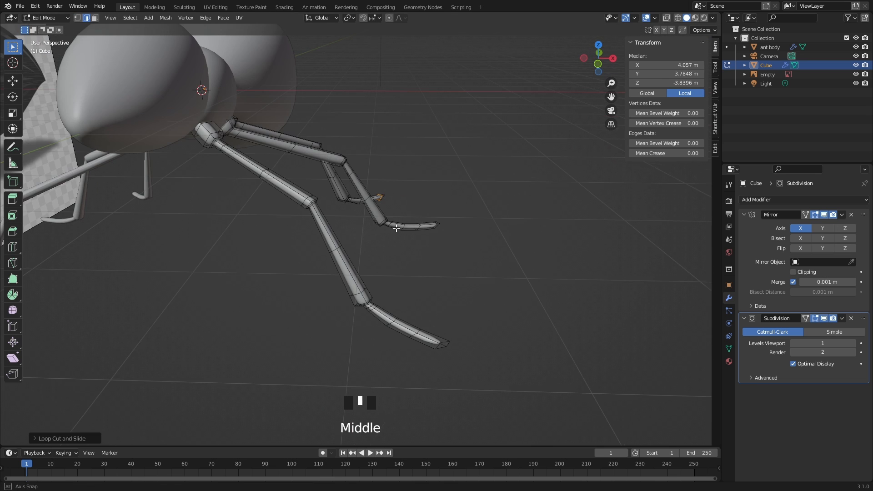
{"action": "key", "text": "Tab"}
{"action": "middle_click_drag", "start_coordinate": [335, 215], "coordinate": [373, 295], "text": "shift"}
{"action": "left_click", "coordinate": [445, 248]}
{"action": "mouse_move", "coordinate": [446, 248]}
{"action": "middle_mouse_down"}
{"action": "mouse_move", "coordinate": [365, 244]}
{"action": "mouse_move", "coordinate": [487, 298]}
{"action": "mouse_move", "coordinate": [444, 259]}
{"action": "mouse_move", "coordinate": [460, 222]}
{"action": "mouse_move", "coordinate": [445, 240]}
{"action": "middle_mouse_up"}
{"action": "middle_click_drag", "start_coordinate": [351, 147], "coordinate": [388, 199]}
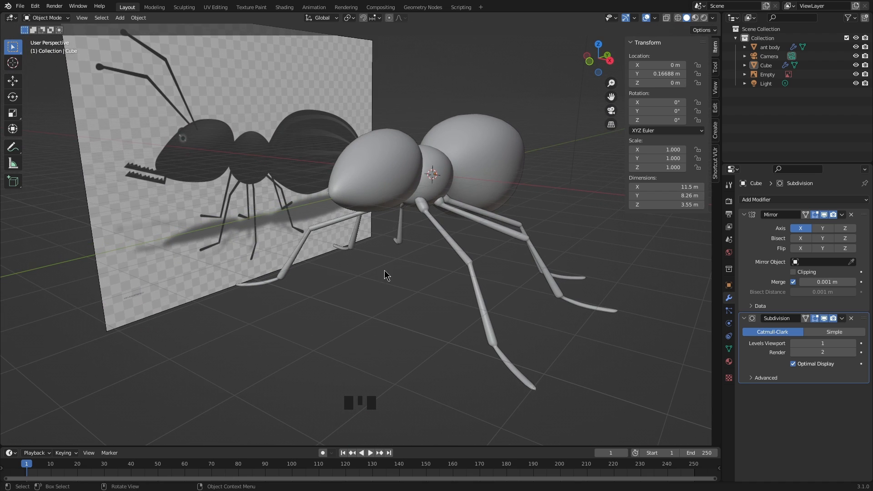
Step: Turn on X-ray and, in the right side view, place a new UV sphere over the reference ant's eye
{"action": "key", "text": "KP_3"}
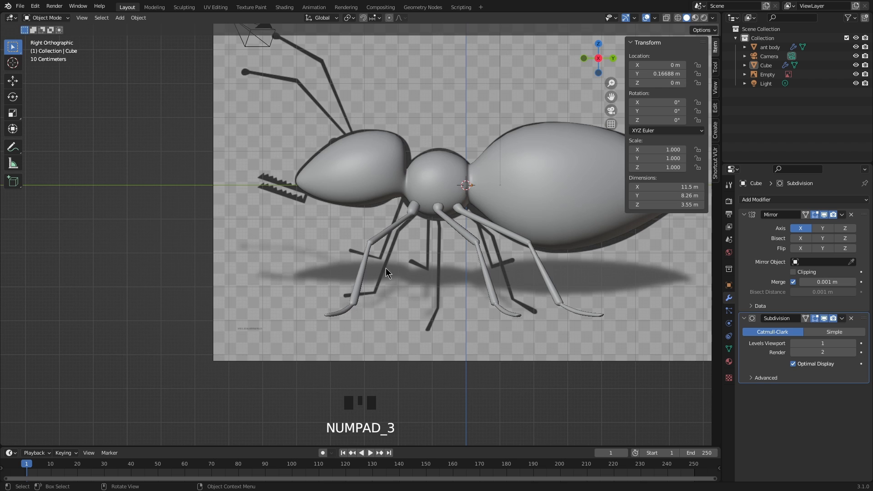
{"action": "middle_click_drag", "start_coordinate": [390, 220], "coordinate": [391, 214], "text": "shift"}
{"action": "left_click", "coordinate": [667, 17]}
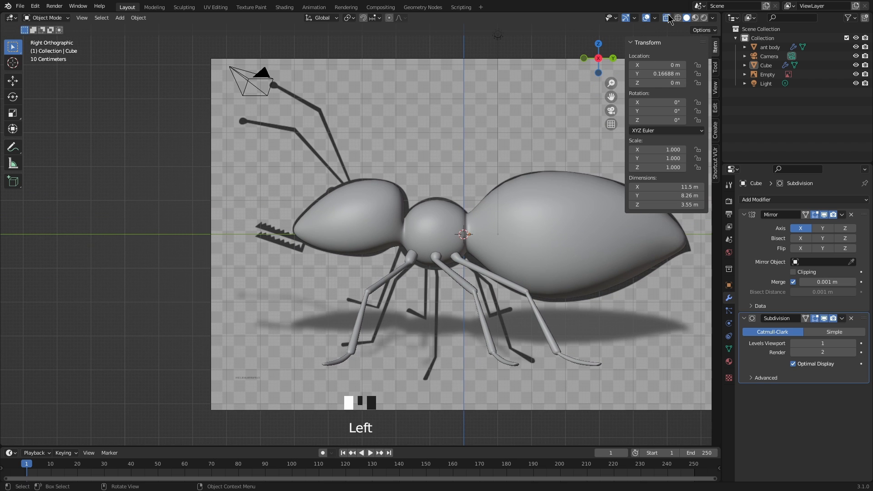
{"action": "key", "text": "shift+a"}
{"action": "mouse_move", "coordinate": [363, 145]}
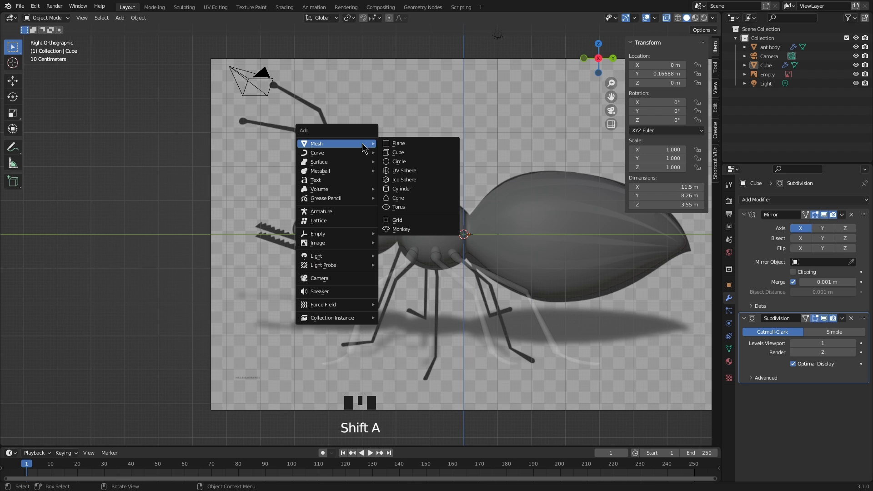
{"action": "left_click", "coordinate": [424, 175]}
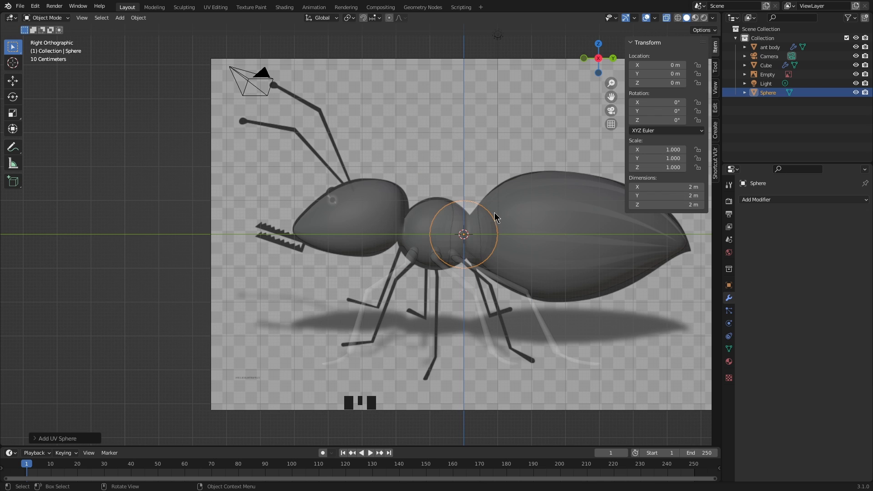
{"action": "key", "text": "g"}
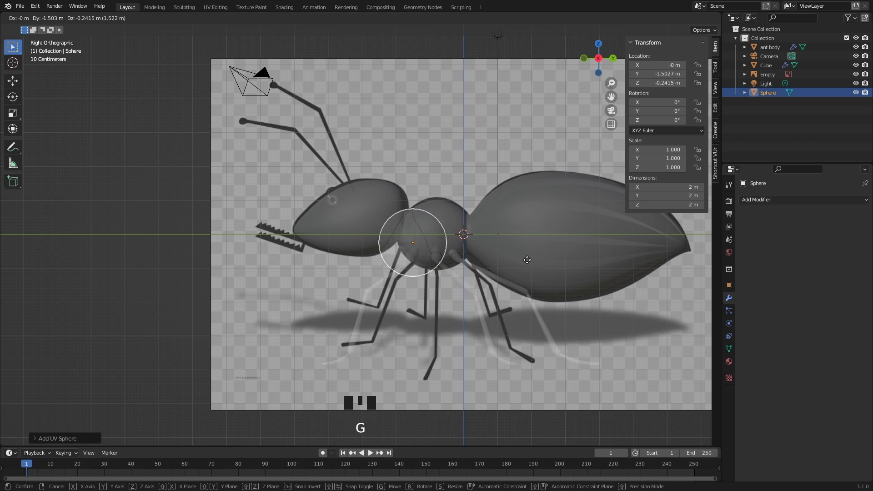
{"action": "left_click", "coordinate": [450, 217]}
Step: Scale the sphere's mesh down in Edit Mode to roughly the size of an eye
{"action": "middle_click_drag", "start_coordinate": [416, 212], "coordinate": [484, 220]}
{"action": "scroll", "coordinate": [504, 225], "scroll_direction": "up", "scroll_amount": 3}
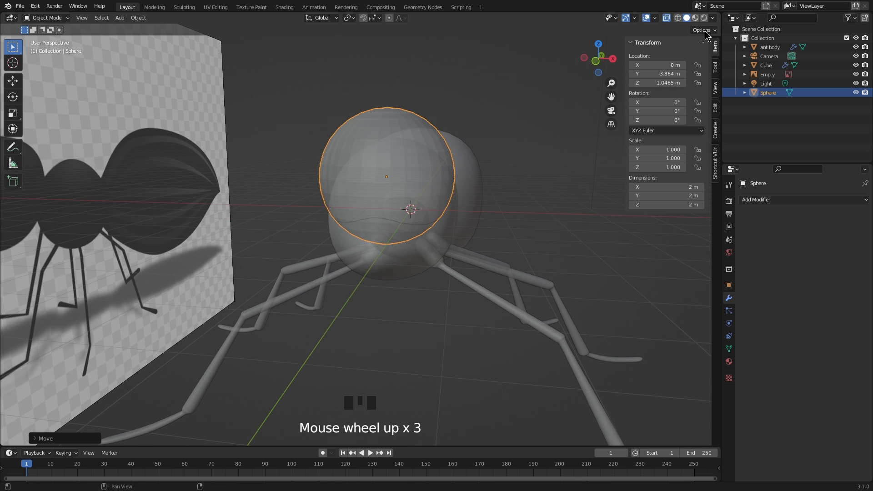
{"action": "key", "text": "Tab"}
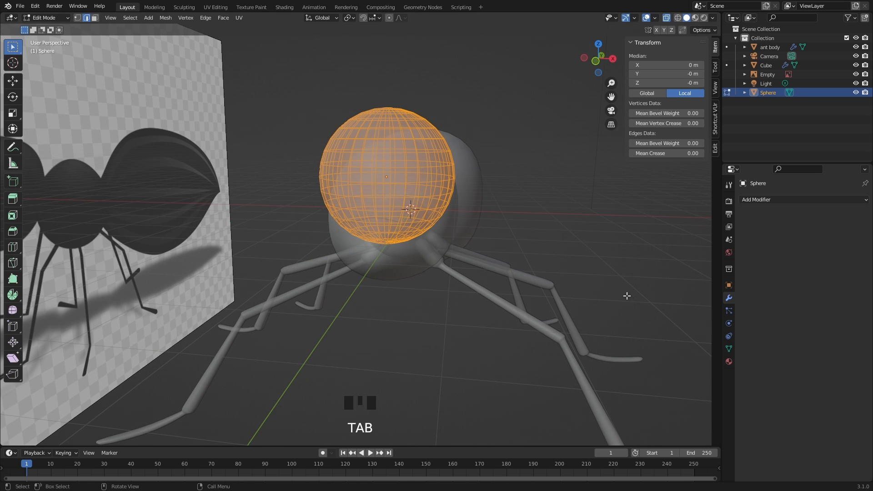
{"action": "key", "text": "s"}
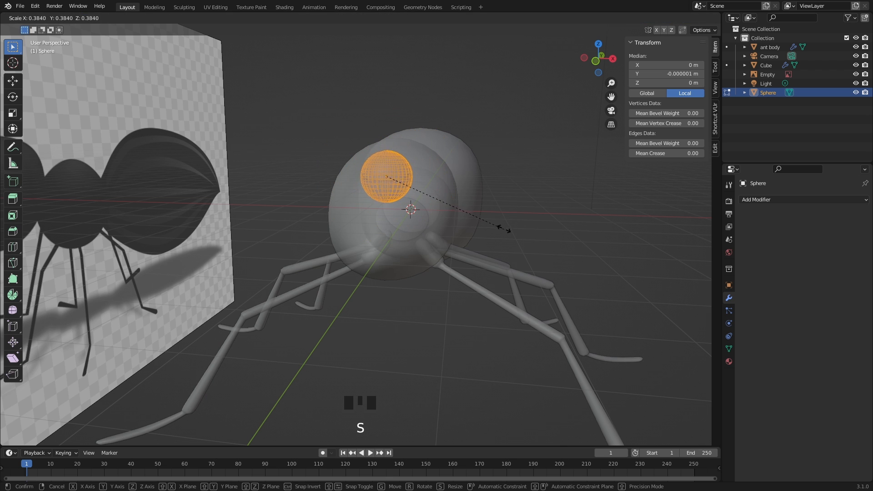
{"action": "left_click", "coordinate": [464, 188]}
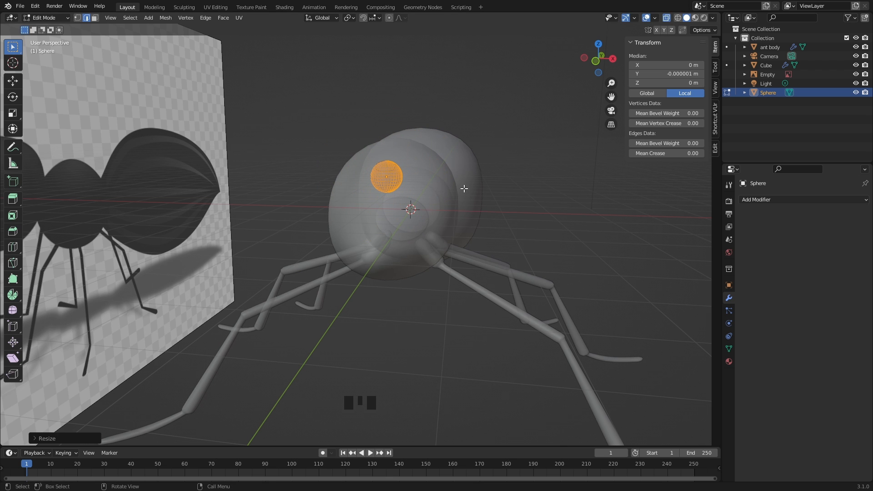
Step: Match the sphere to the reference image's eye in the right side view, resizing it to about 0.42 m across and repositioning it
{"action": "key", "text": "KP_3"}
{"action": "scroll", "coordinate": [328, 175], "scroll_direction": "up", "scroll_amount": 6}
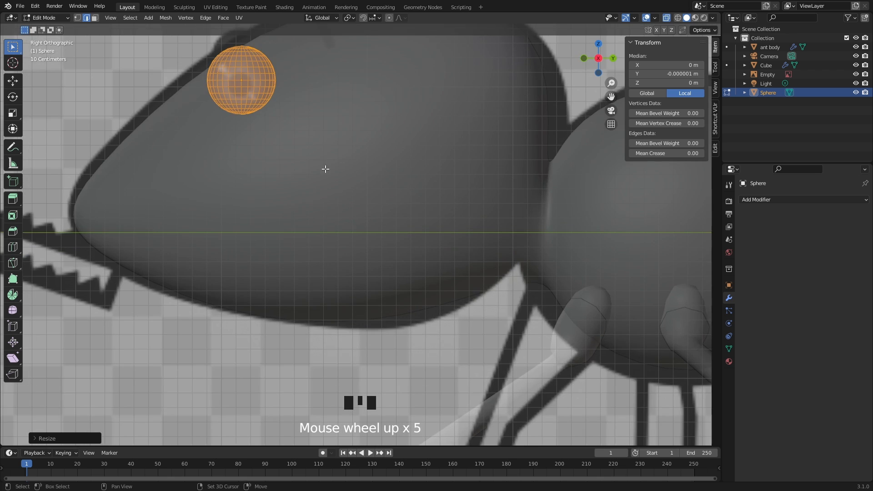
{"action": "middle_click_drag", "start_coordinate": [325, 169], "coordinate": [467, 284], "text": "shift"}
{"action": "key", "text": "s"}
{"action": "left_click", "coordinate": [561, 261]}
{"action": "key", "text": "g"}
{"action": "left_click", "coordinate": [540, 275]}
{"action": "mouse_move", "coordinate": [437, 259]}
{"action": "middle_mouse_down"}
{"action": "mouse_move", "coordinate": [468, 269]}
{"action": "mouse_move", "coordinate": [436, 253]}
{"action": "middle_mouse_up"}
Step: Turn off X-ray and move the sphere's mesh about 0.69 m along X and 0.19 m down, onto the side of the head
{"action": "scroll", "coordinate": [468, 269], "scroll_direction": "down", "scroll_amount": 3}
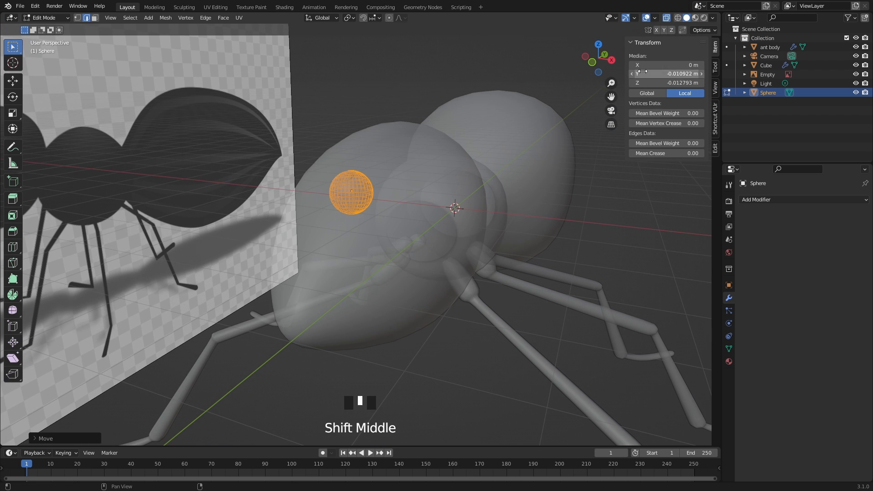
{"action": "left_click", "coordinate": [670, 19]}
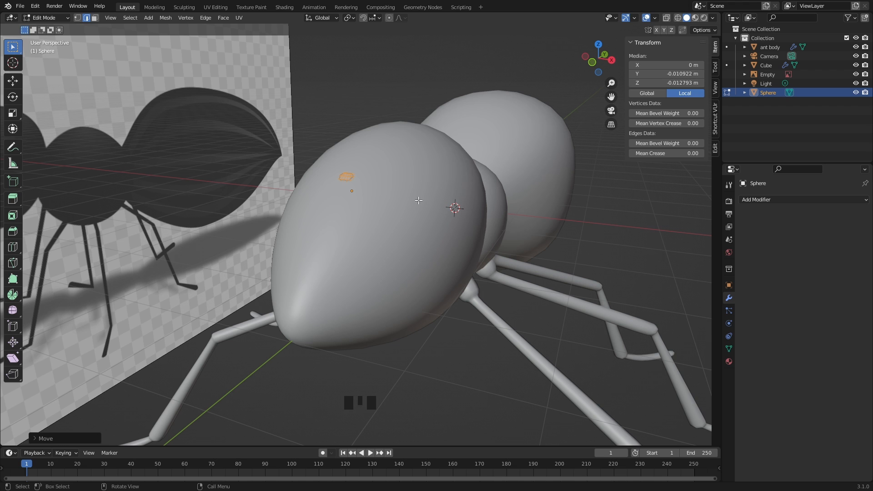
{"action": "key", "text": "g"}
{"action": "key", "text": "x"}
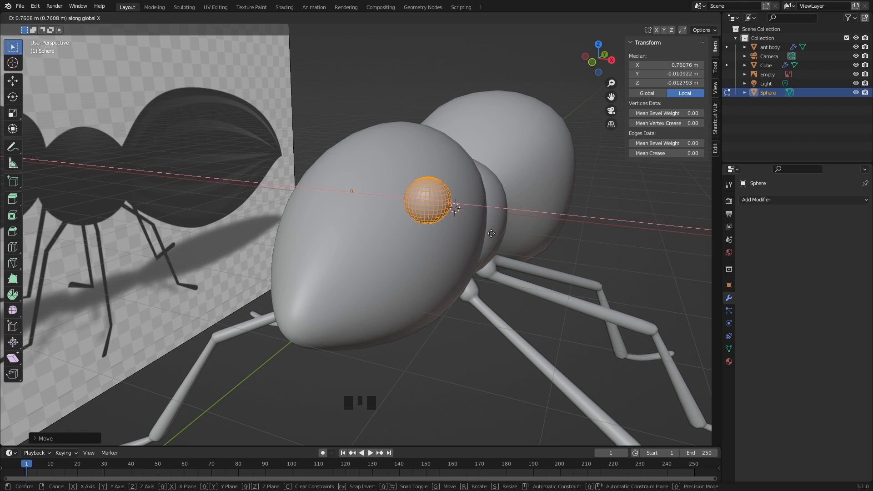
{"action": "left_click", "coordinate": [485, 223]}
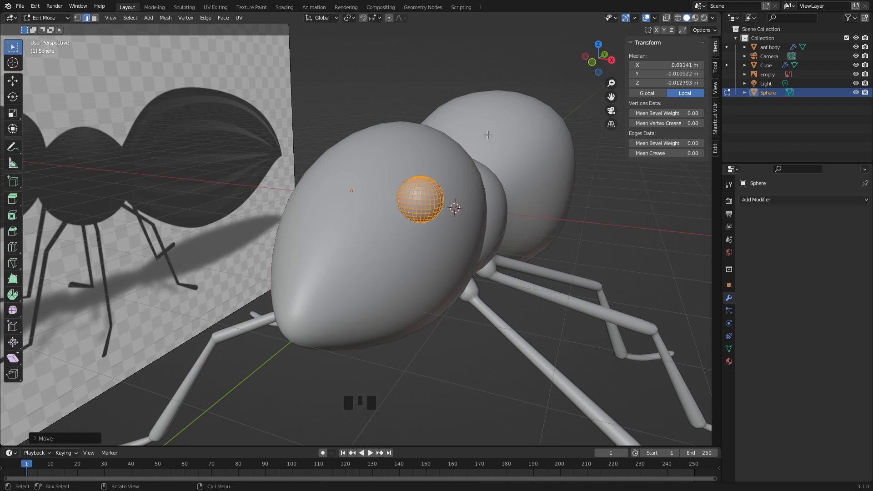
{"action": "key", "text": "g"}
{"action": "key", "text": "z"}
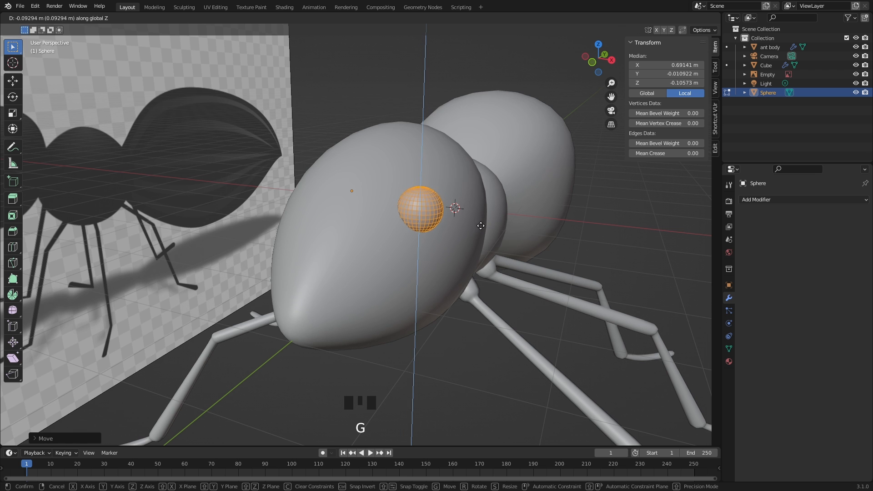
{"action": "left_click", "coordinate": [482, 317]}
{"action": "middle_click_drag", "start_coordinate": [453, 297], "coordinate": [412, 284]}
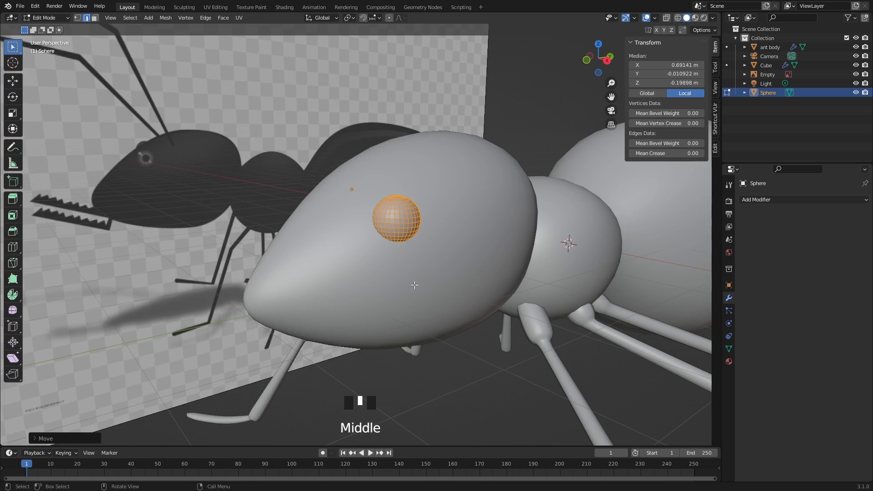
Step: Return to Object Mode and shade the eye sphere smooth
{"action": "key", "text": "Tab"}
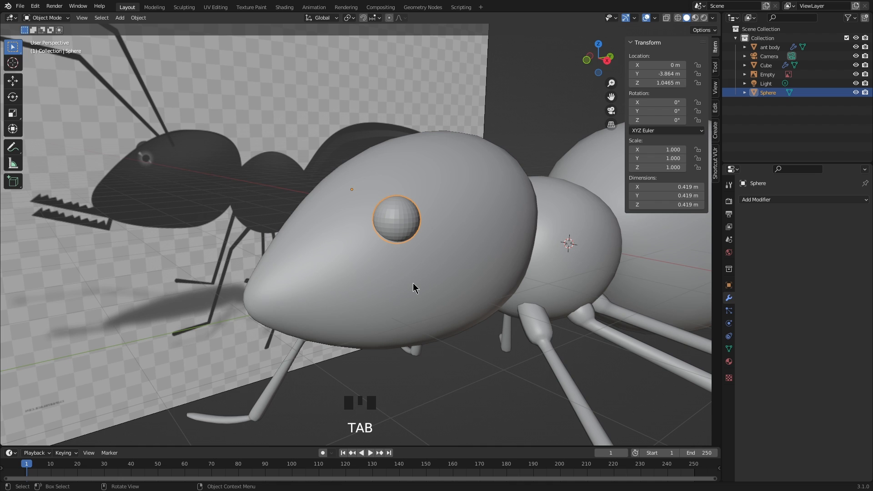
{"action": "right_click", "coordinate": [397, 210]}
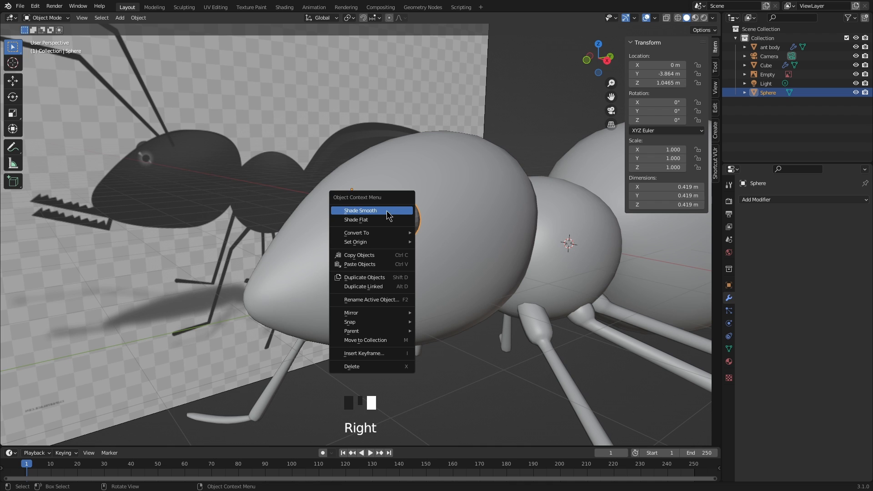
{"action": "left_click", "coordinate": [391, 210]}
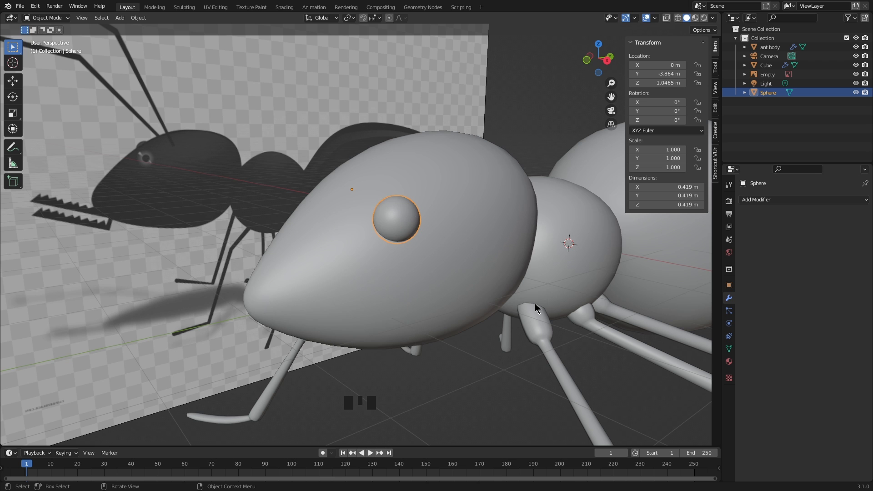
Step: Add a Mirror modifier on the X axis to the eye sphere to create the opposite eye, and deselect it
{"action": "middle_click_drag", "start_coordinate": [501, 300], "coordinate": [551, 305]}
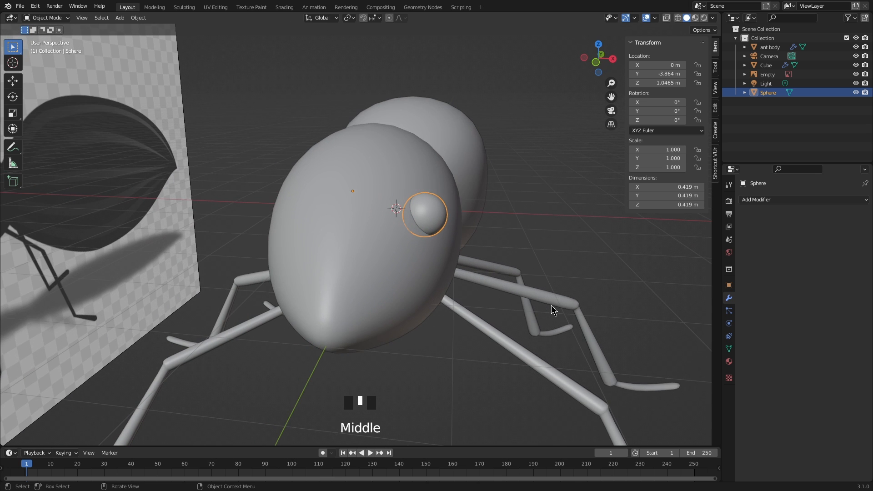
{"action": "left_click", "coordinate": [767, 206]}
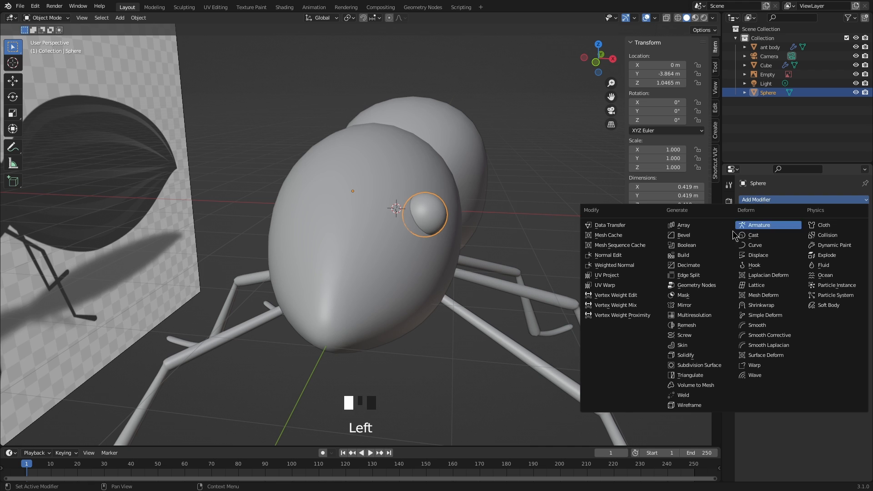
{"action": "left_click", "coordinate": [699, 307]}
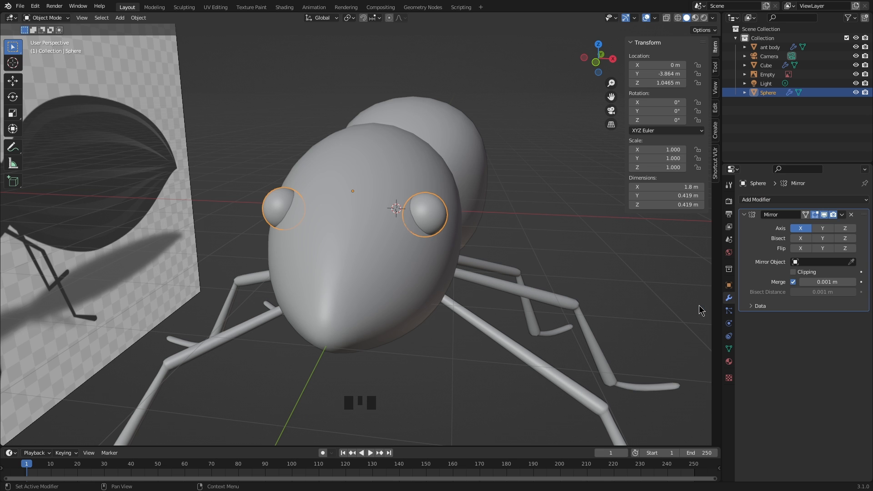
{"action": "left_click", "coordinate": [531, 199]}
{"action": "middle_click_drag", "start_coordinate": [534, 203], "coordinate": [415, 237]}
{"action": "scroll", "coordinate": [479, 221], "scroll_direction": "down", "scroll_amount": 4}
{"action": "scroll", "coordinate": [453, 225], "scroll_direction": "up", "scroll_amount": 3}
{"action": "scroll", "coordinate": [455, 227], "scroll_direction": "down", "scroll_amount": 3}
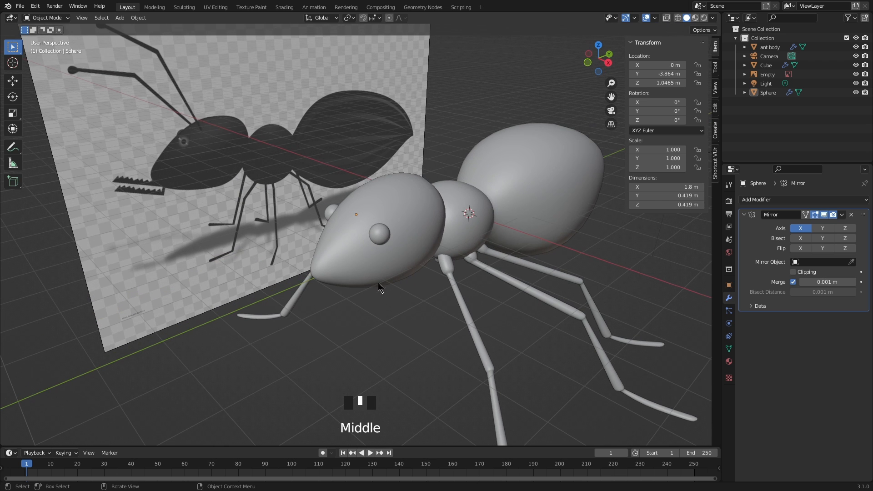
Step: Add a cube mesh at the origin and switch to the right side view
{"action": "key", "text": "shift+a"}
{"action": "mouse_move", "coordinate": [406, 155]}
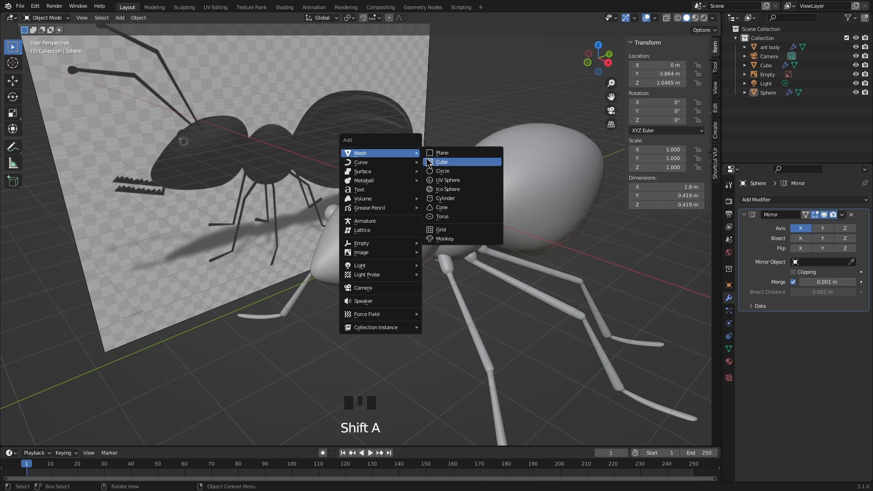
{"action": "left_click", "coordinate": [444, 163]}
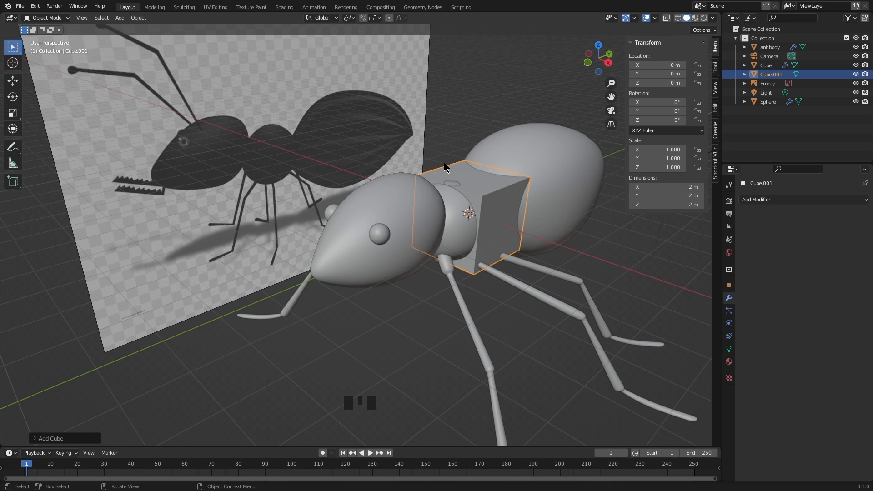
{"action": "key", "text": "KP_3"}
{"action": "middle_click_drag", "start_coordinate": [585, 253], "coordinate": [467, 273], "text": "shift"}
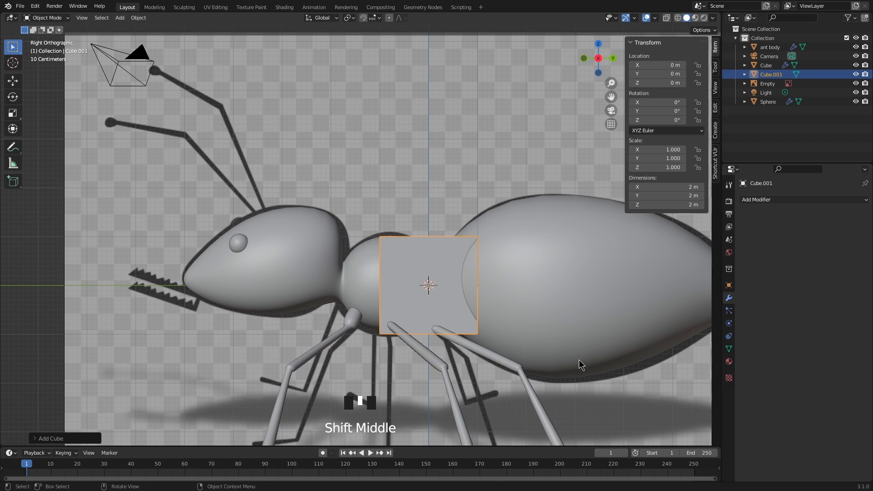
Step: Move the cube onto the ant's head at about Y -3.34 m, Z 1.34 m, and shrink its mesh to a small block
{"action": "key", "text": "g"}
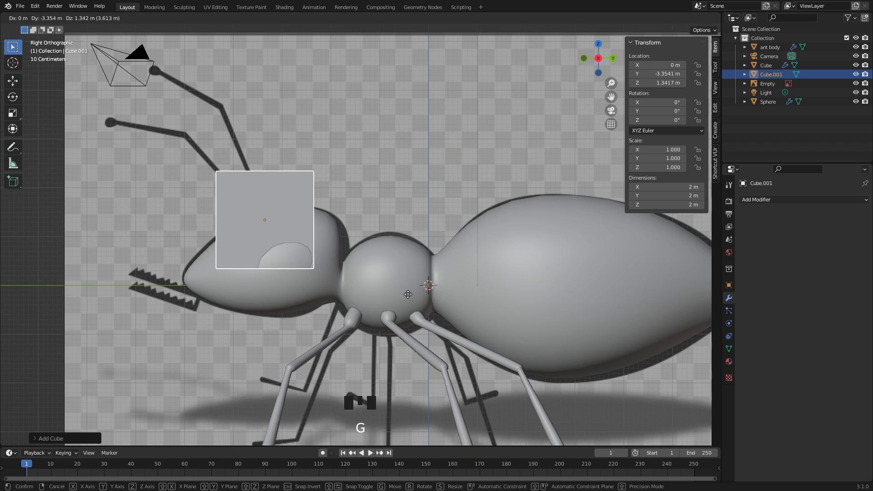
{"action": "left_click", "coordinate": [409, 294]}
{"action": "key", "text": "Tab"}
{"action": "key", "text": "Tab"}
{"action": "key", "text": "Tab"}
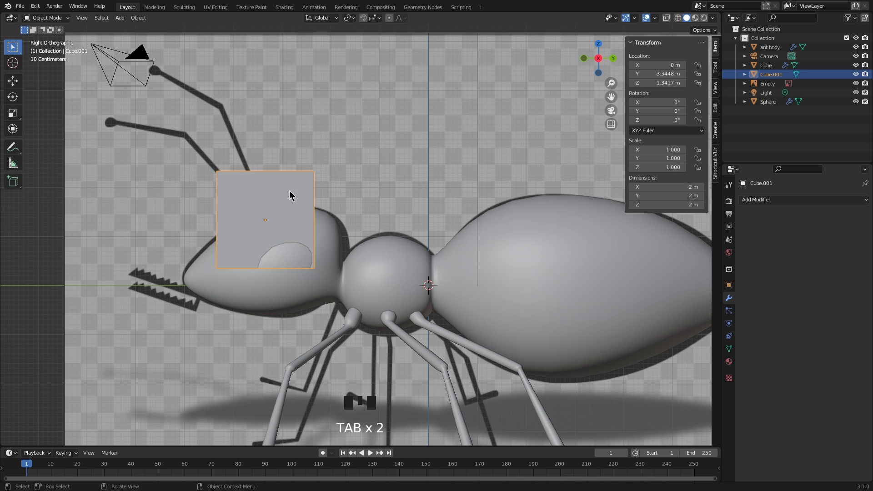
{"action": "key", "text": "s"}
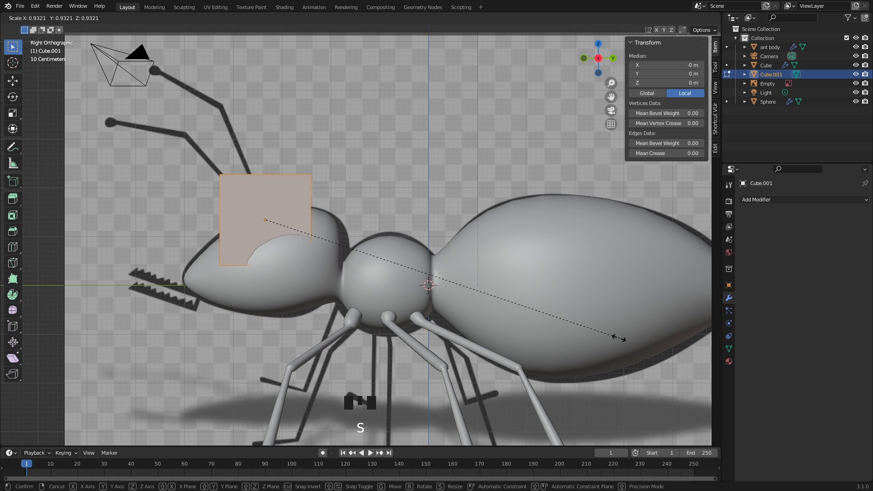
{"action": "left_click", "coordinate": [341, 236]}
Step: Stretch the small block into a tall column by moving its top face up along Z
{"action": "middle_click_drag", "start_coordinate": [259, 194], "coordinate": [290, 252]}
{"action": "left_click", "coordinate": [267, 249]}
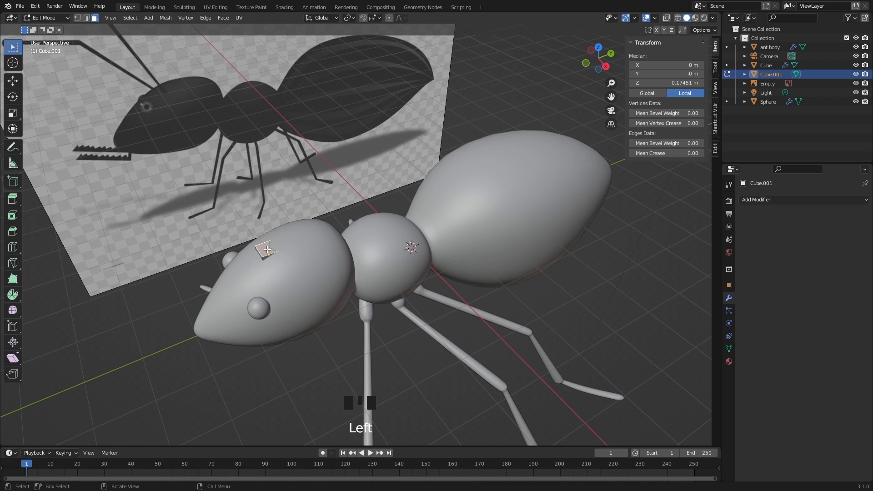
{"action": "key", "text": "KP_3"}
{"action": "middle_click_drag", "start_coordinate": [270, 245], "coordinate": [317, 332], "text": "shift"}
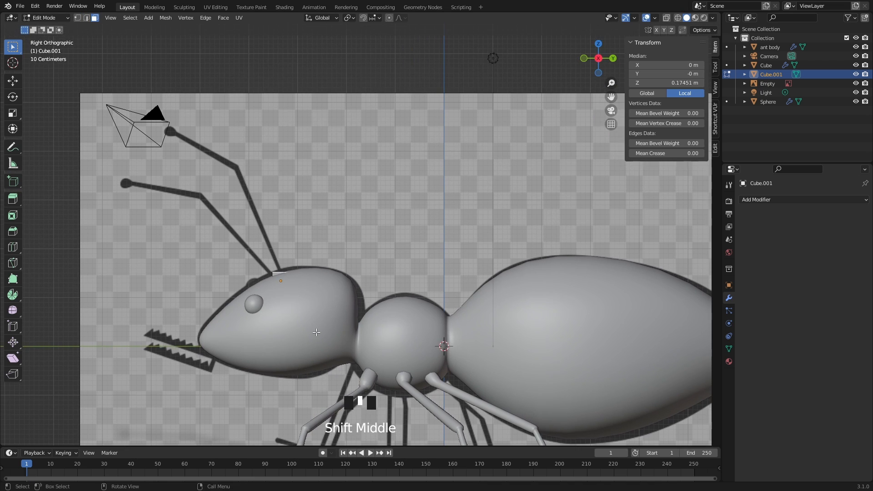
{"action": "key", "text": "g"}
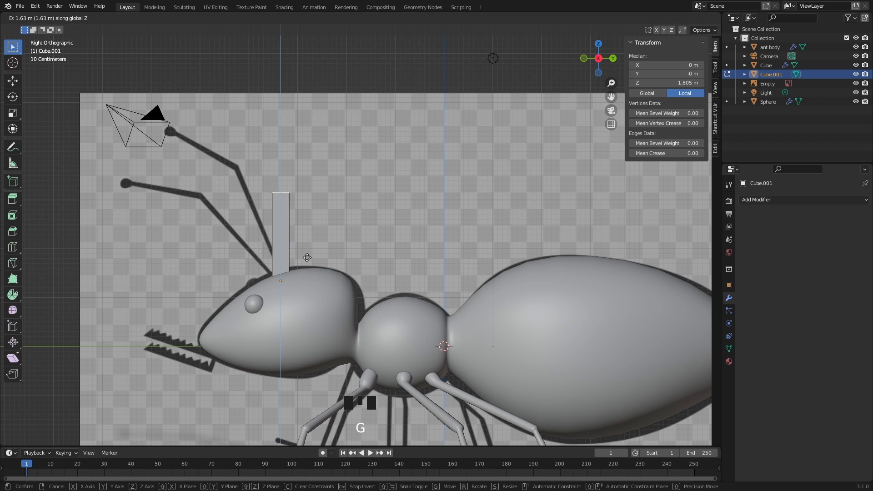
{"action": "left_click", "coordinate": [305, 171]}
Step: Tilt the whole column about 24° toward the front, scale it down, and fit it over the lower segment of the reference antenna
{"action": "key", "text": "a"}
{"action": "key", "text": "r"}
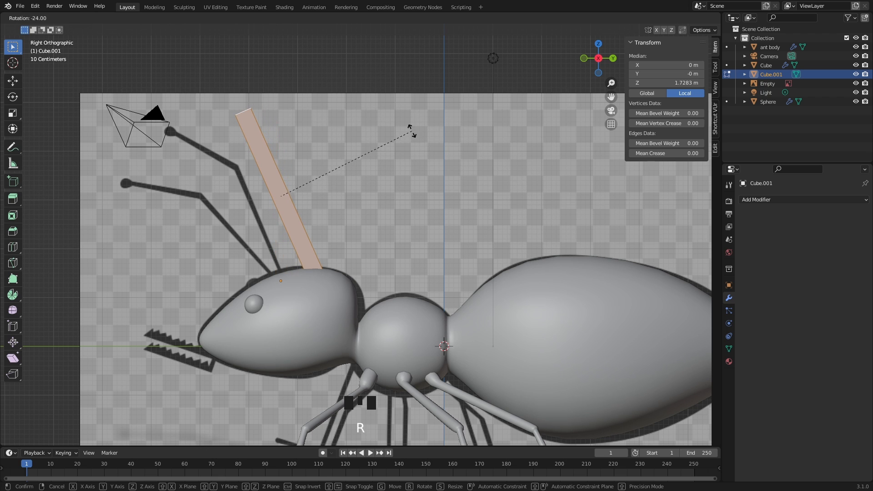
{"action": "left_click", "coordinate": [423, 140]}
{"action": "key", "text": "s"}
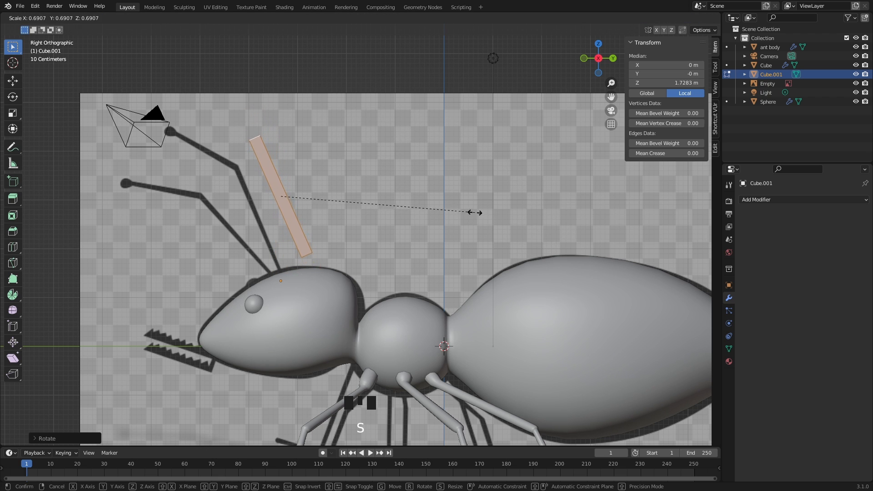
{"action": "left_click", "coordinate": [451, 202]}
{"action": "key", "text": "g"}
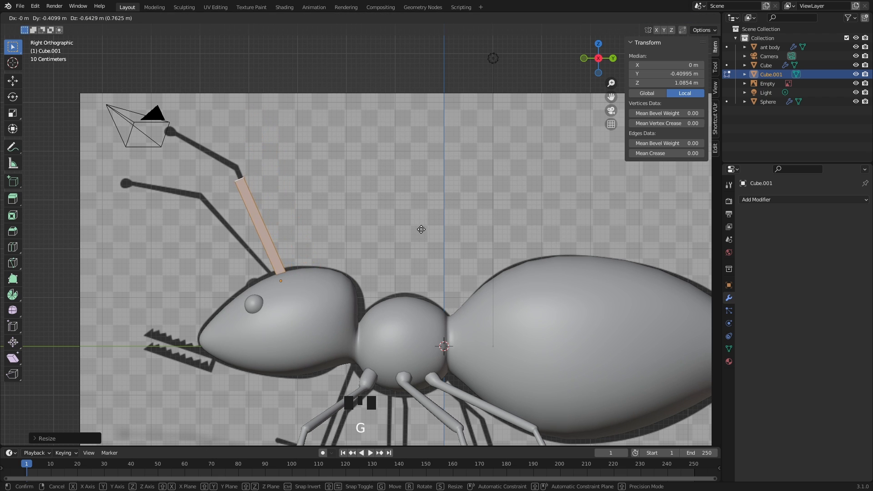
{"action": "left_click", "coordinate": [419, 228]}
Step: Move the antenna column about 0.61 m along X and add a Mirror modifier on the X axis
{"action": "middle_click_drag", "start_coordinate": [257, 205], "coordinate": [337, 222]}
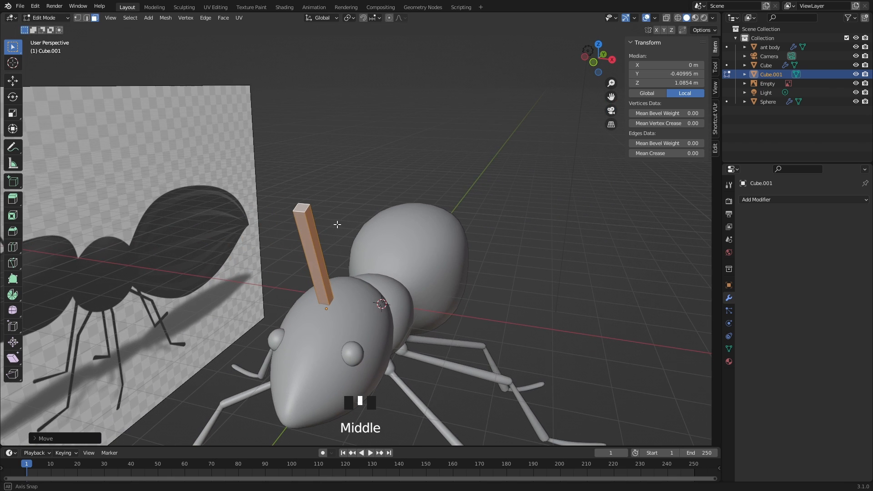
{"action": "middle_click_drag", "start_coordinate": [379, 262], "coordinate": [375, 246]}
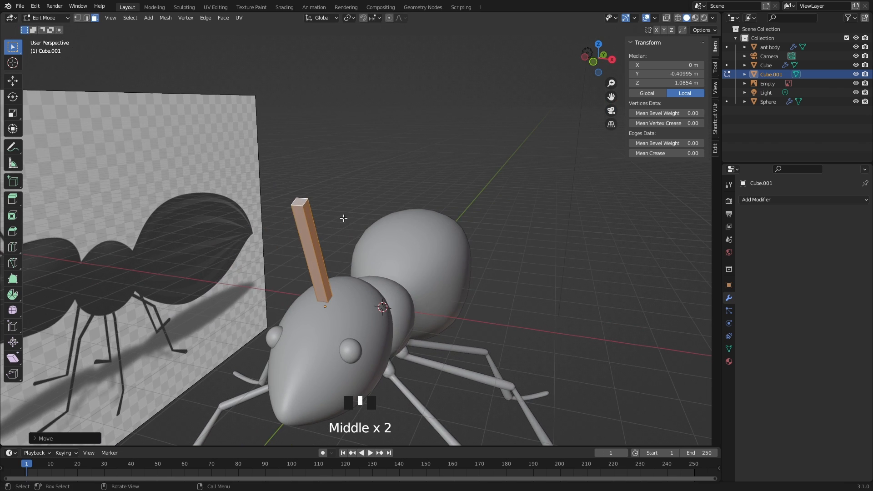
{"action": "key", "text": "g"}
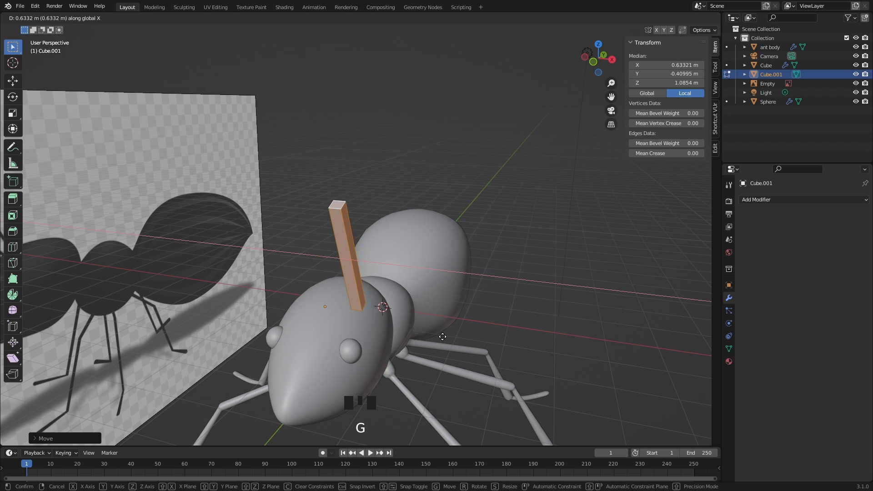
{"action": "left_click", "coordinate": [440, 335]}
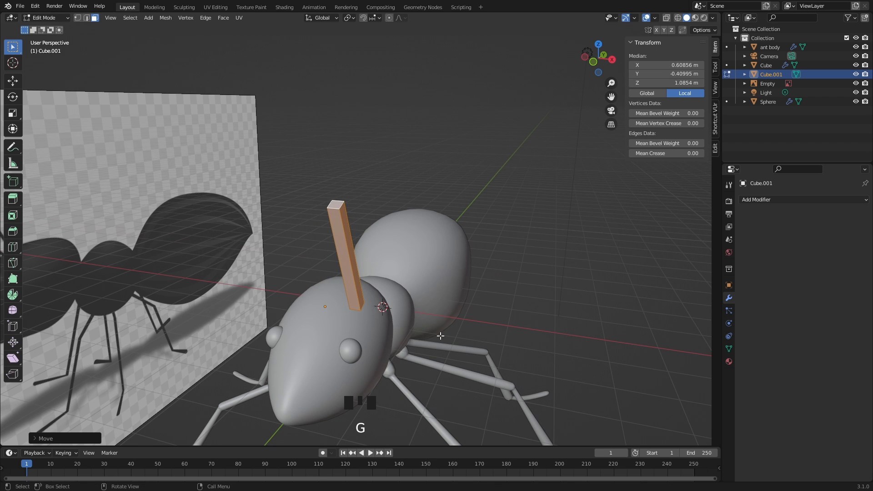
{"action": "left_click", "coordinate": [770, 201]}
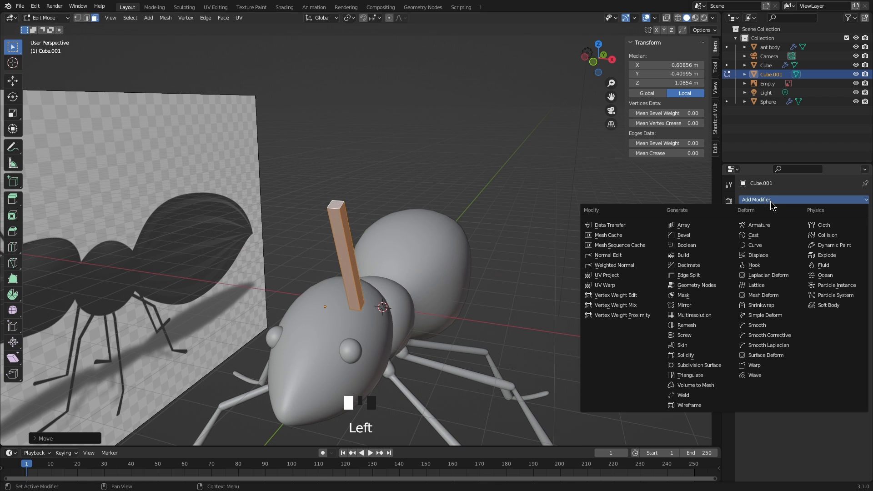
{"action": "left_click", "coordinate": [714, 305]}
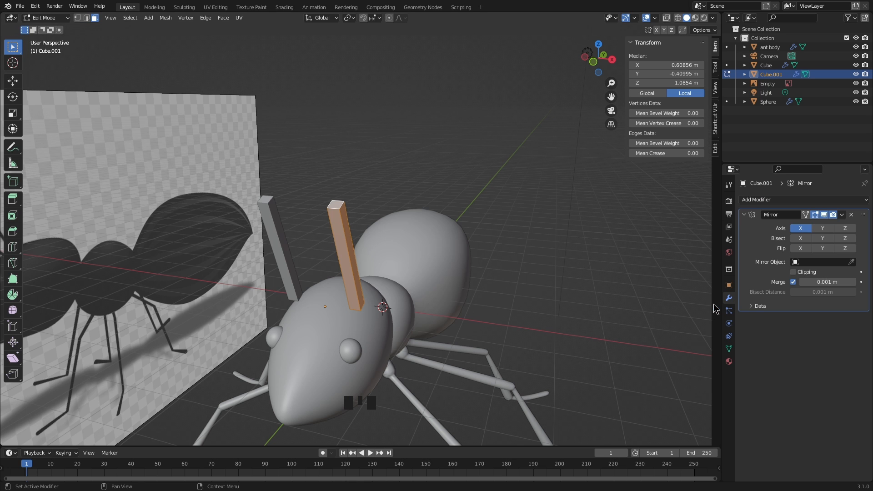
Step: Rotate the antenna column about 30° around Z so the pair splays outward, and lower it about 0.23 m into the head
{"action": "middle_click_drag", "start_coordinate": [455, 287], "coordinate": [496, 318]}
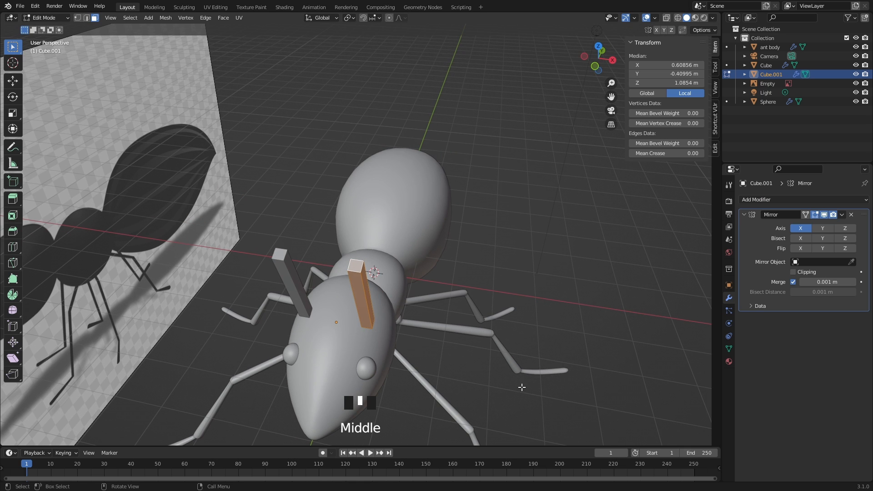
{"action": "key", "text": "r"}
{"action": "key", "text": "z"}
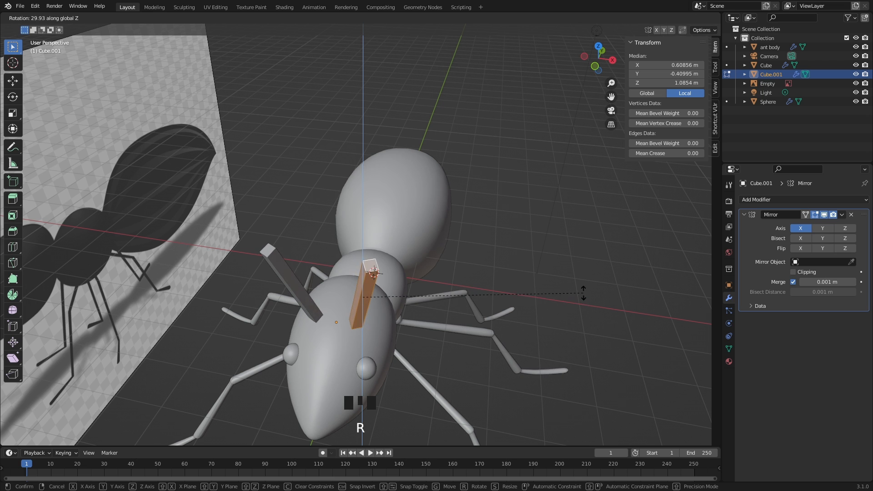
{"action": "left_click", "coordinate": [581, 295]}
{"action": "middle_click_drag", "start_coordinate": [541, 302], "coordinate": [553, 250]}
{"action": "key", "text": "g"}
{"action": "key", "text": "z"}
{"action": "left_click", "coordinate": [549, 261]}
Step: Scale down the antenna's top face and move it onto the reference antenna in the right side view, just below the bend
{"action": "middle_click_drag", "start_coordinate": [574, 299], "coordinate": [385, 239]}
{"action": "scroll", "coordinate": [384, 240], "scroll_direction": "up", "scroll_amount": 2}
{"action": "left_click", "coordinate": [398, 238]}
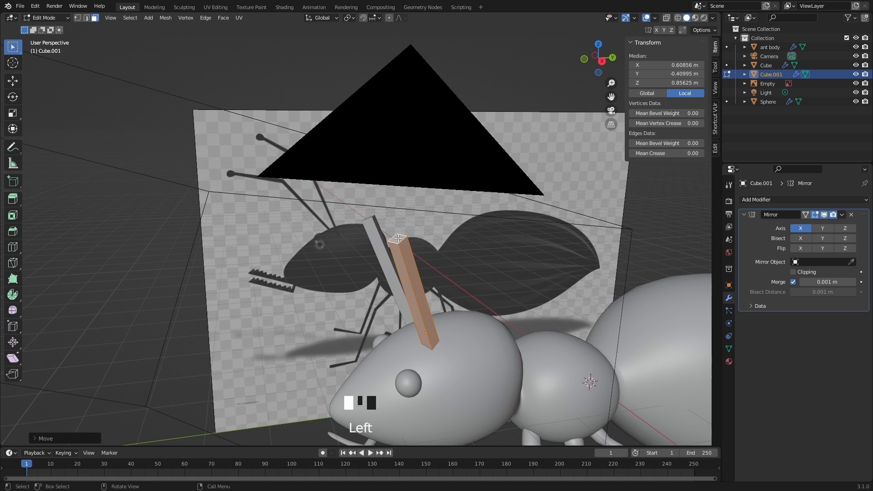
{"action": "key", "text": "KP_3"}
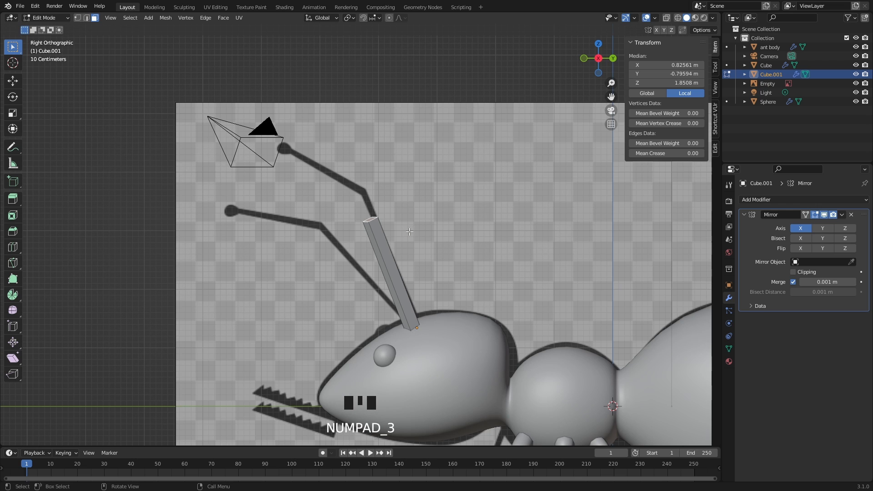
{"action": "key", "text": "g"}
{"action": "left_click", "coordinate": [472, 226]}
{"action": "key", "text": "s"}
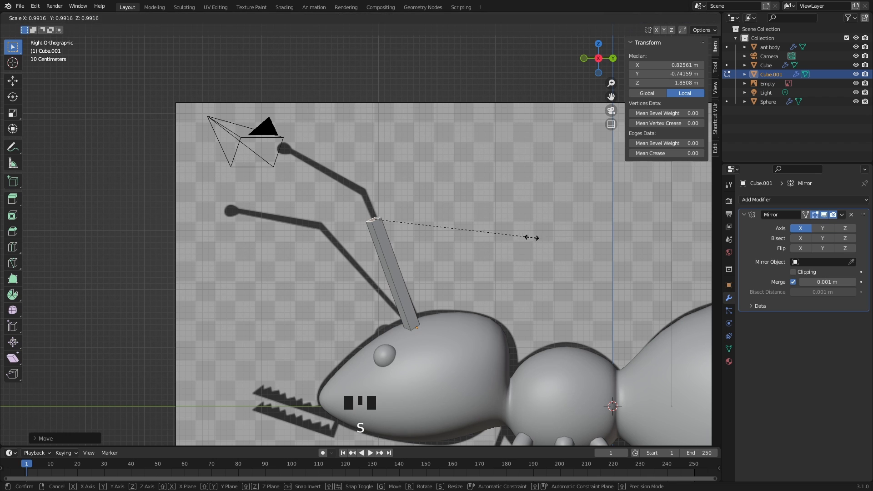
{"action": "left_click", "coordinate": [481, 238]}
{"action": "key", "text": "g"}
{"action": "left_click", "coordinate": [478, 228]}
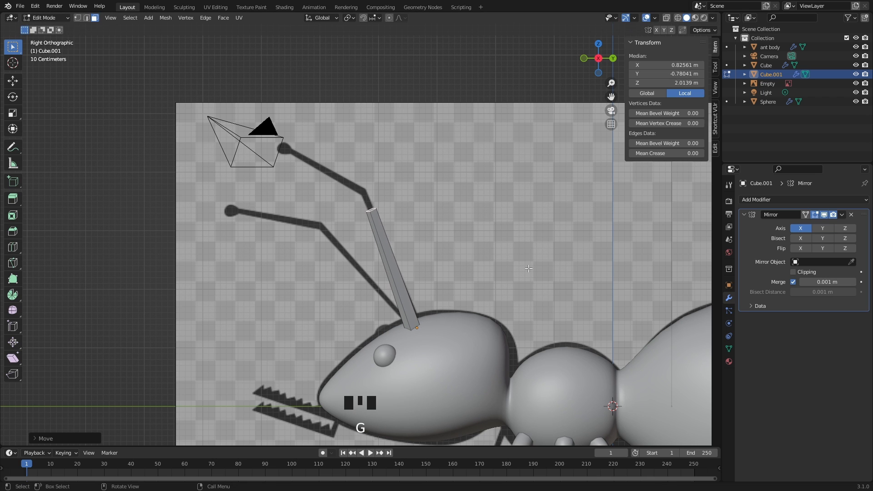
Step: Extrude the antenna's top face and move the new end forward to the tip of the reference antenna
{"action": "key", "text": "e"}
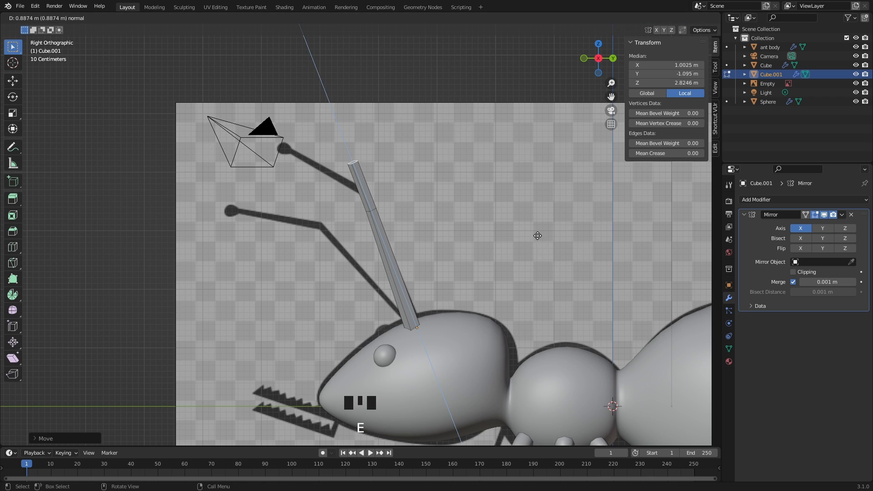
{"action": "left_click", "coordinate": [479, 183]}
{"action": "key", "text": "g"}
{"action": "left_click", "coordinate": [479, 130]}
Step: Rotate and rescale the antenna's end face to even out the upper segment's thickness
{"action": "middle_click_drag", "start_coordinate": [444, 102], "coordinate": [446, 140]}
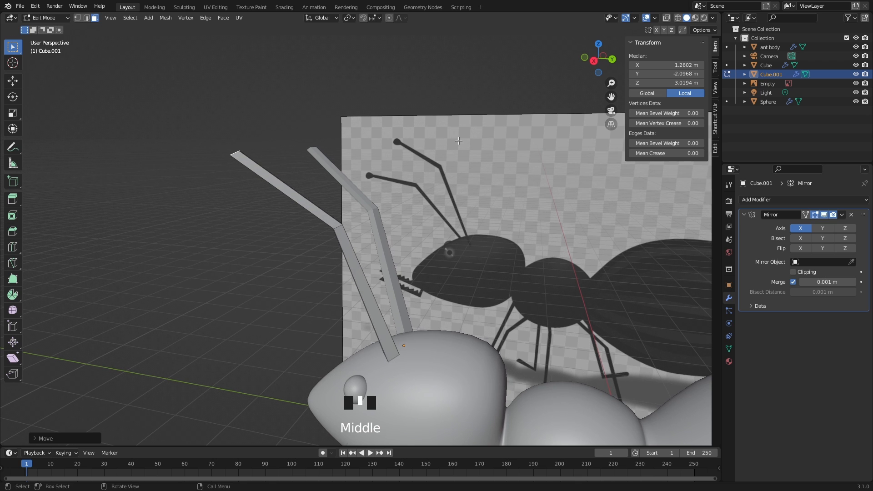
{"action": "key", "text": "r"}
{"action": "left_click", "coordinate": [377, 55]}
{"action": "key", "text": "s"}
{"action": "left_click", "coordinate": [405, 116]}
Step: Extrude the antenna's end face about 0.28 m outward to form a short tip section
{"action": "key", "text": "KP_3"}
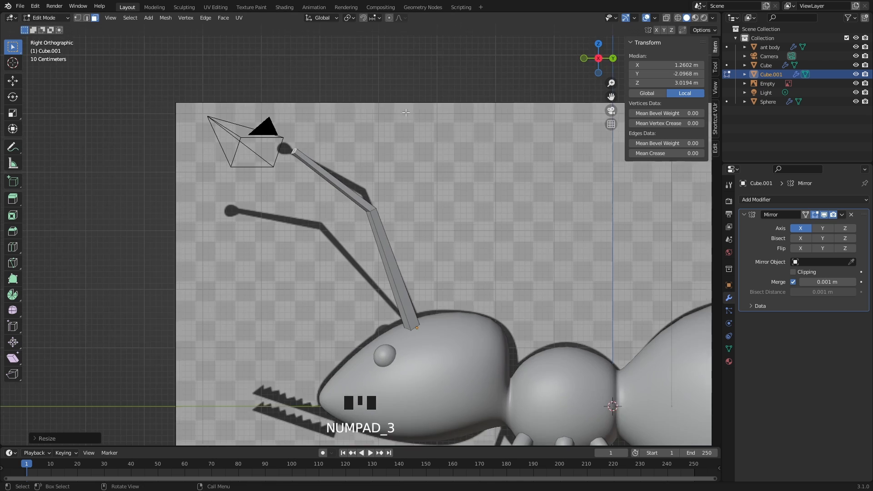
{"action": "key", "text": "e"}
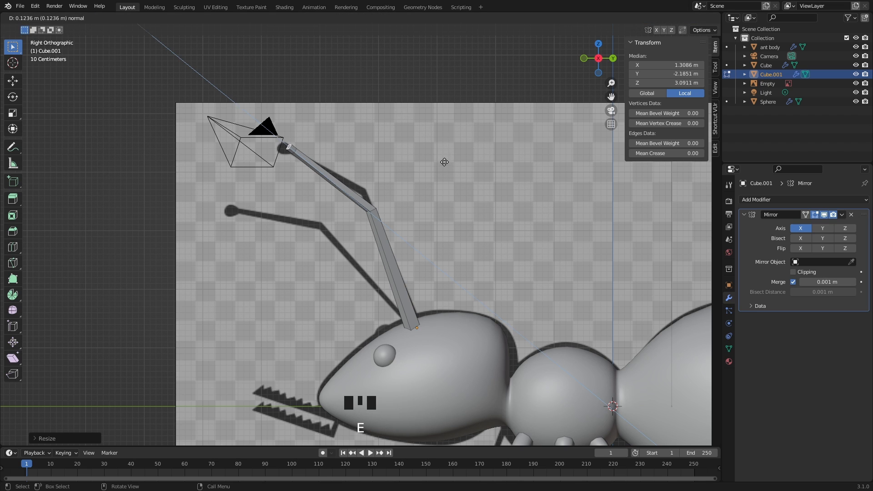
{"action": "left_click", "coordinate": [438, 157]}
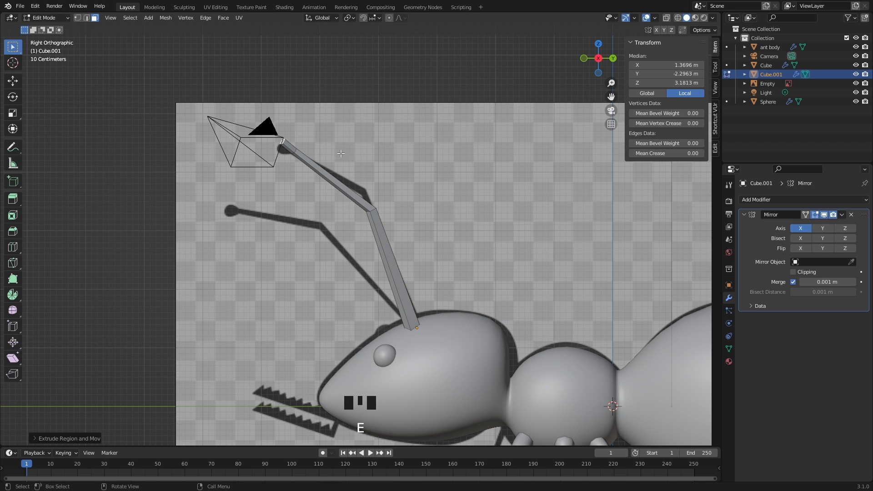
Step: Add a centred loop cut to the tip section and scale it up to about 2.1 times to form the antenna's knob
{"action": "key", "text": "ctrl+r"}
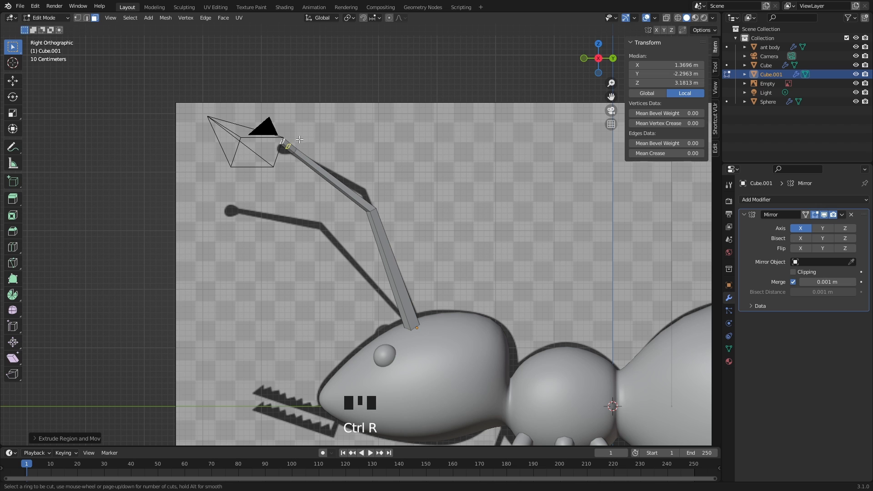
{"action": "left_click", "coordinate": [300, 138]}
{"action": "right_click", "coordinate": [303, 141]}
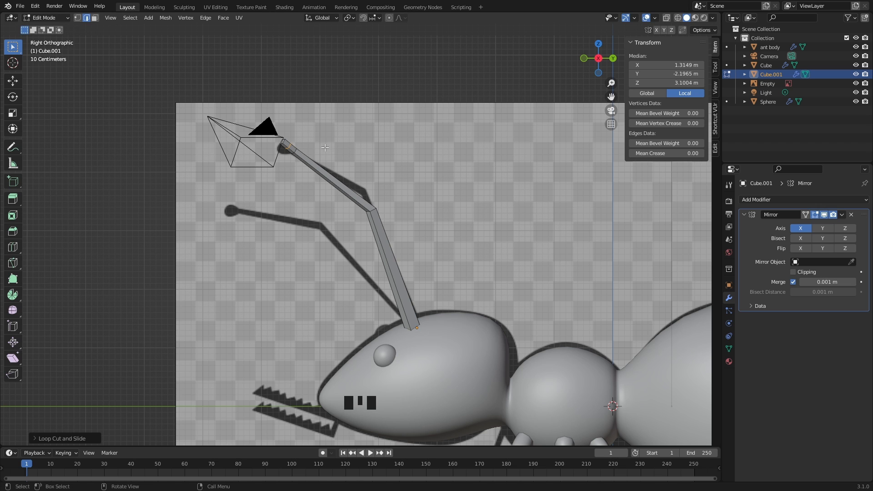
{"action": "key", "text": "s"}
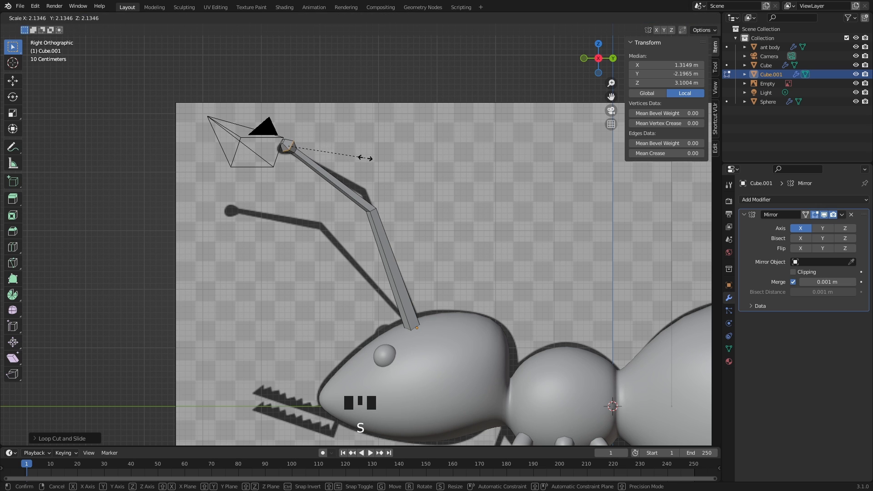
{"action": "left_click", "coordinate": [370, 159]}
Step: Return to Object Mode and add a Subdivision Surface modifier to the antennae
{"action": "middle_click_drag", "start_coordinate": [371, 158], "coordinate": [367, 190]}
{"action": "key", "text": "Tab"}
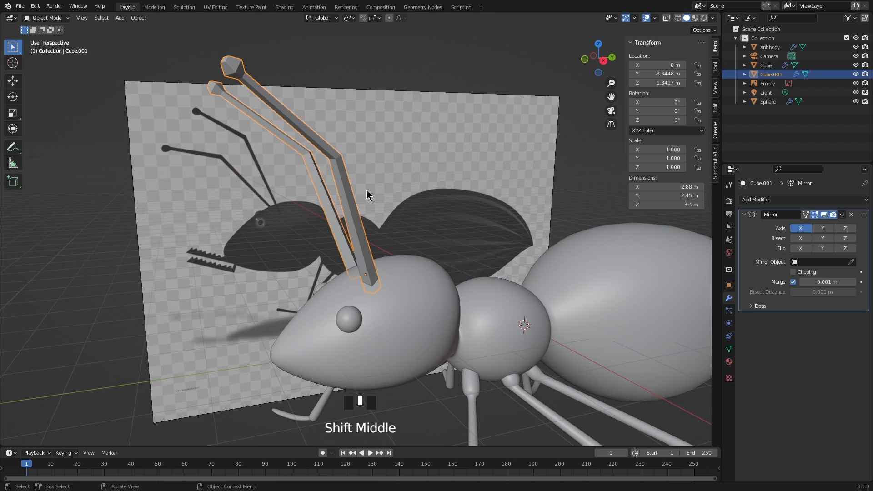
{"action": "left_click", "coordinate": [770, 199]}
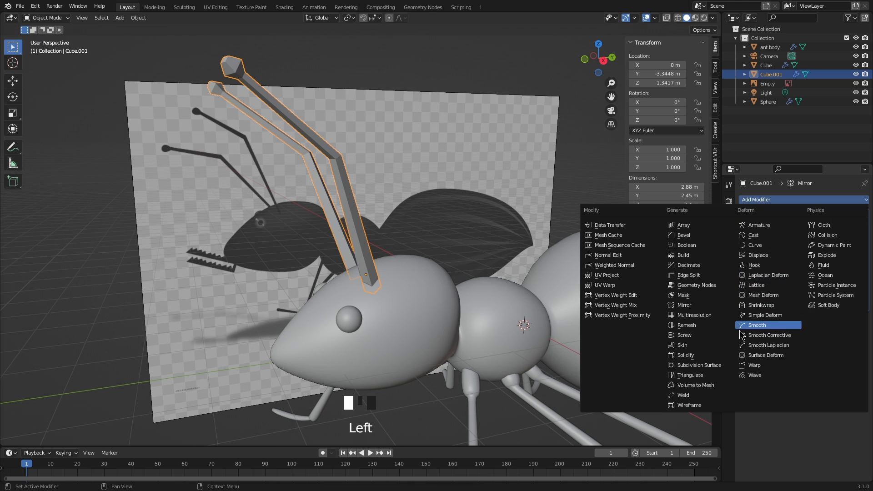
{"action": "left_click", "coordinate": [728, 366]}
{"action": "middle_click_drag", "start_coordinate": [617, 293], "coordinate": [536, 238]}
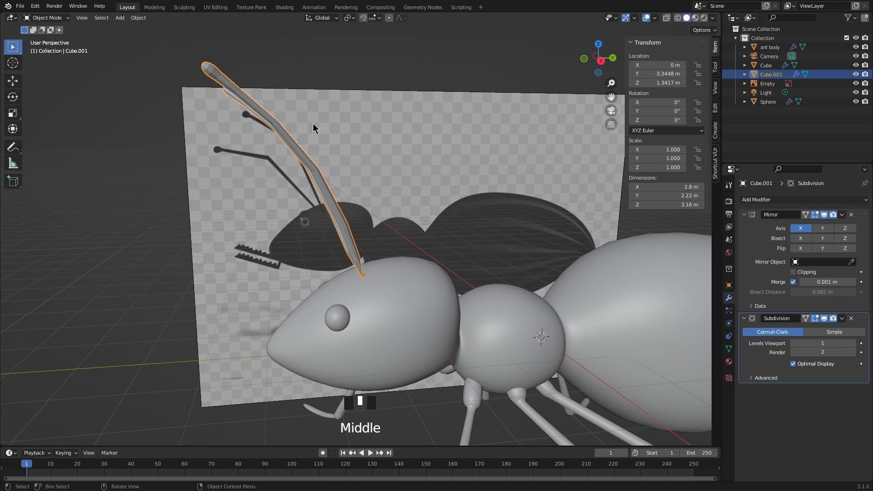
Step: In Edit Mode, select the edge loop at the antenna's bend and scale it up to thicken the joint
{"action": "key", "text": "Tab"}
{"action": "middle_click_drag", "start_coordinate": [296, 103], "coordinate": [365, 183]}
{"action": "key", "text": "2"}
{"action": "key", "text": "2"}
{"action": "key", "text": "2"}
{"action": "left_click", "coordinate": [367, 183], "text": "alt"}
{"action": "key", "text": "s"}
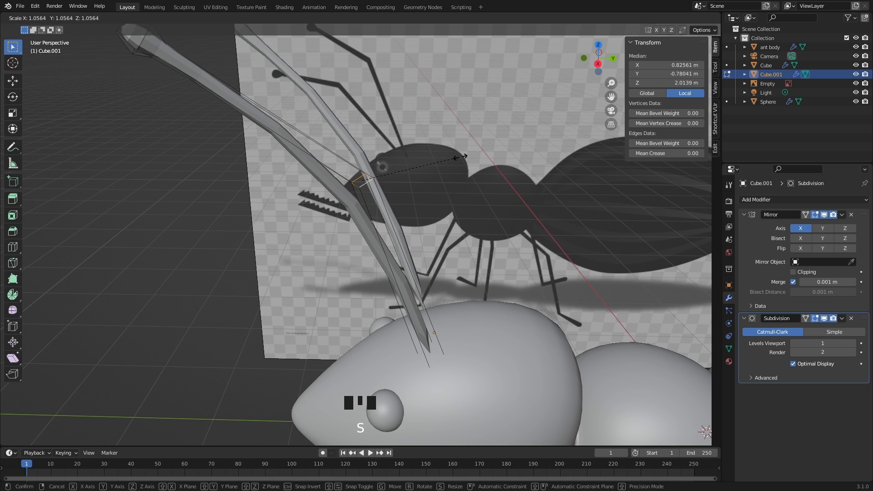
{"action": "left_click", "coordinate": [509, 189]}
Step: Select the vertices of the antenna's tip knob and scale them up to enlarge the knob
{"action": "middle_click_drag", "start_coordinate": [336, 133], "coordinate": [227, 108], "text": "shift"}
{"action": "left_click", "coordinate": [78, 18]}
{"action": "middle_click_drag", "start_coordinate": [157, 86], "coordinate": [166, 48]}
{"action": "left_click_drag", "start_coordinate": [164, 47], "coordinate": [255, 146]}
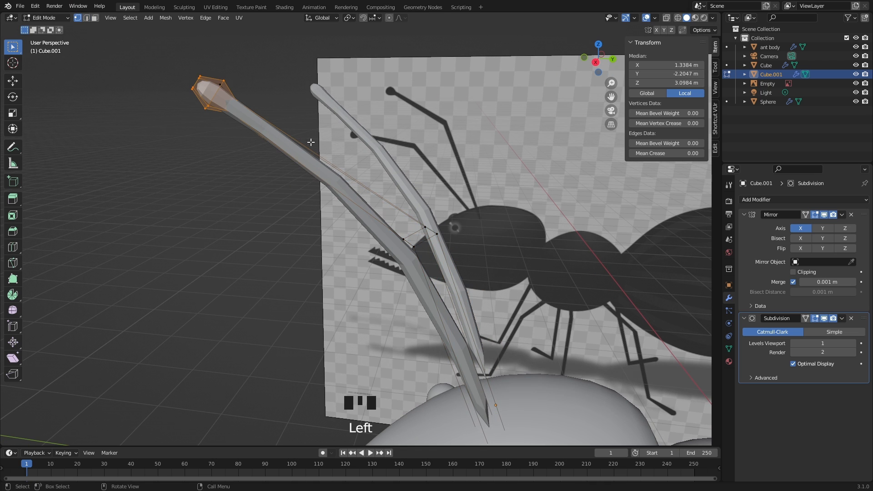
{"action": "key", "text": "s"}
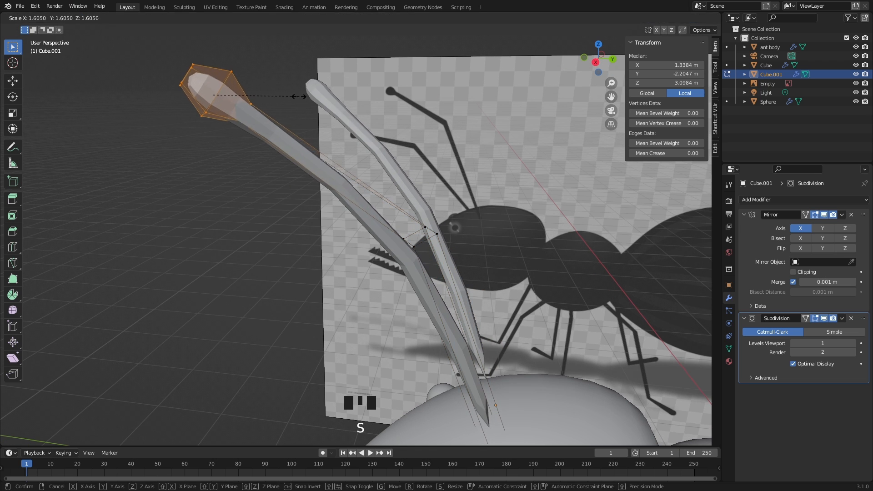
{"action": "left_click", "coordinate": [317, 101]}
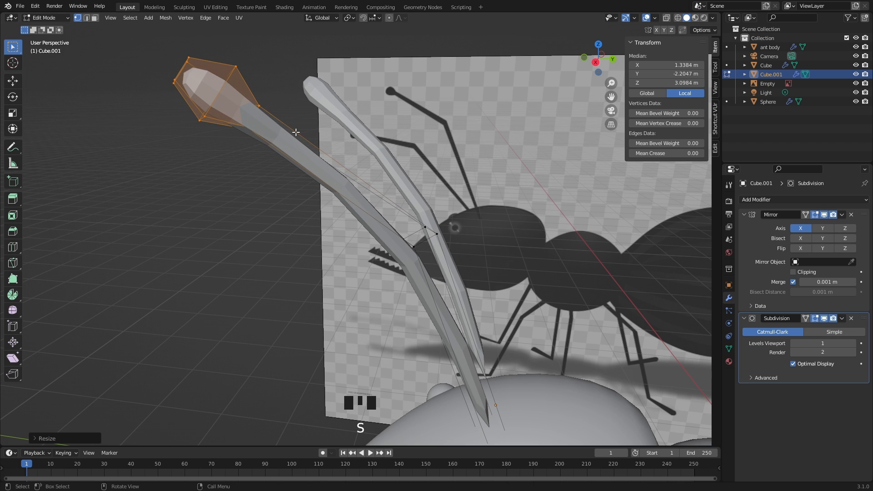
Step: Add a loop cut on each side of the knob's base, one on the outer segment and one on the knob, both slid close to the base
{"action": "key", "text": "ctrl+r"}
{"action": "left_click", "coordinate": [339, 179]}
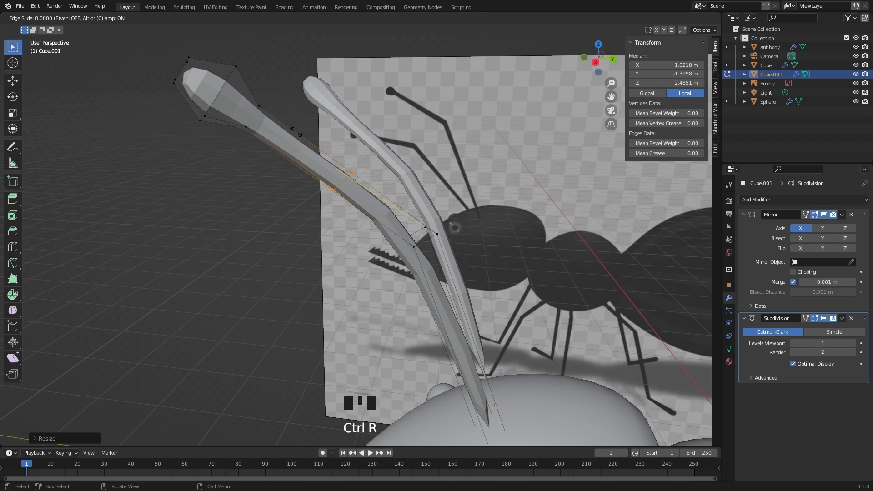
{"action": "left_click", "coordinate": [210, 82]}
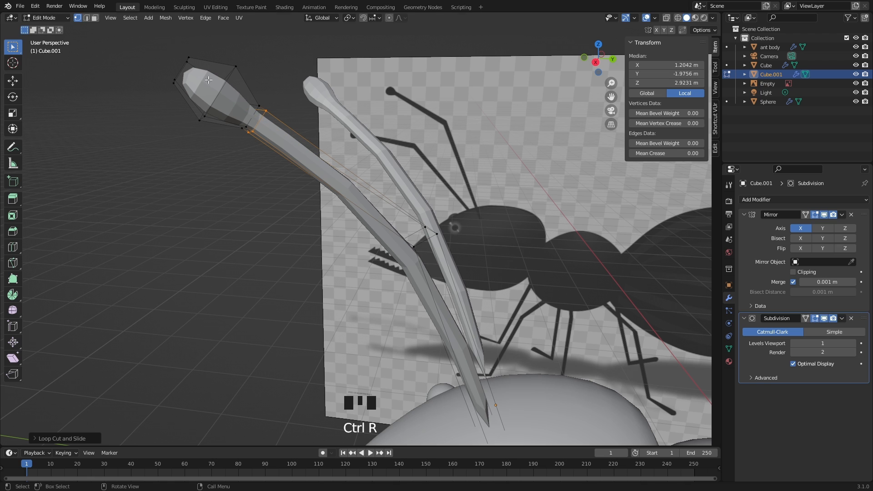
{"action": "key", "text": "ctrl+r"}
{"action": "left_click", "coordinate": [249, 95]}
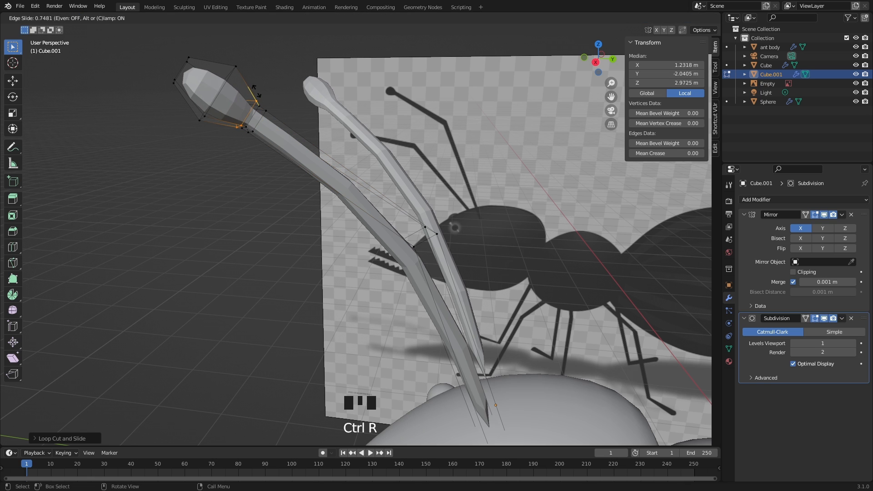
{"action": "left_click", "coordinate": [253, 91]}
Step: Add two loop cuts to the antenna's lower segment, one slid down to its base at the head and one just below the bend
{"action": "middle_click_drag", "start_coordinate": [403, 289], "coordinate": [367, 265], "text": "shift"}
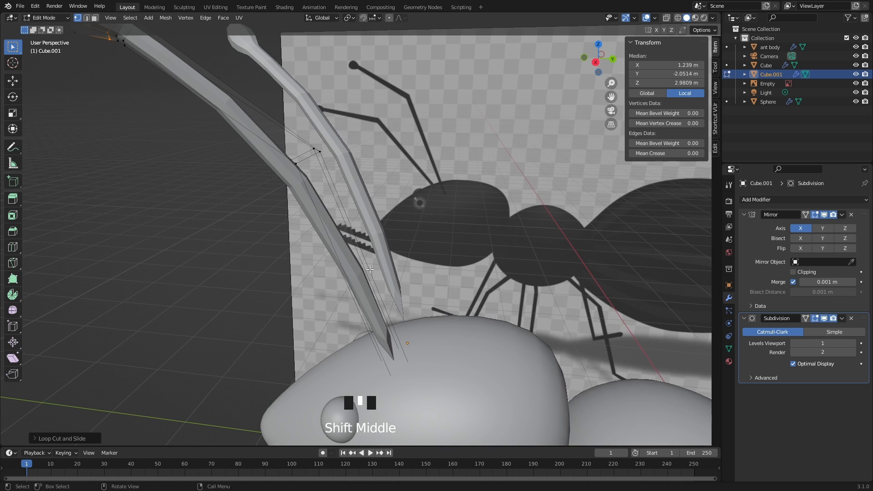
{"action": "key", "text": "ctrl+r"}
{"action": "left_click", "coordinate": [359, 246]}
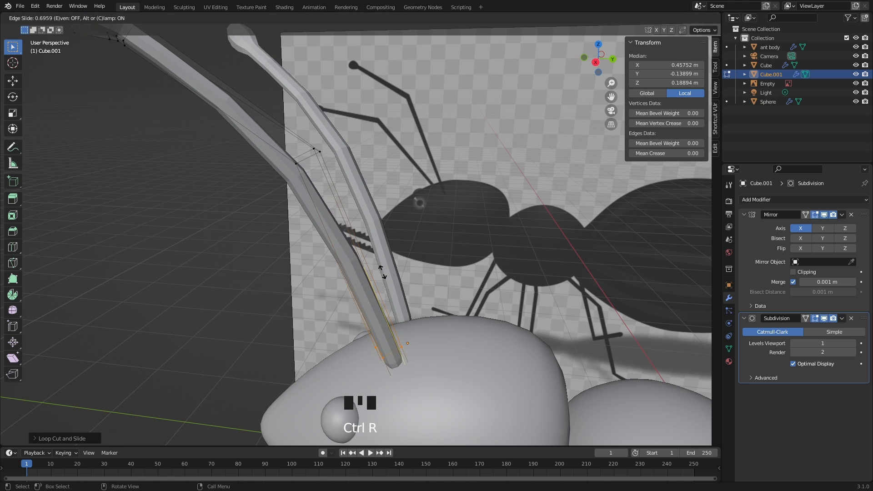
{"action": "left_click", "coordinate": [396, 291]}
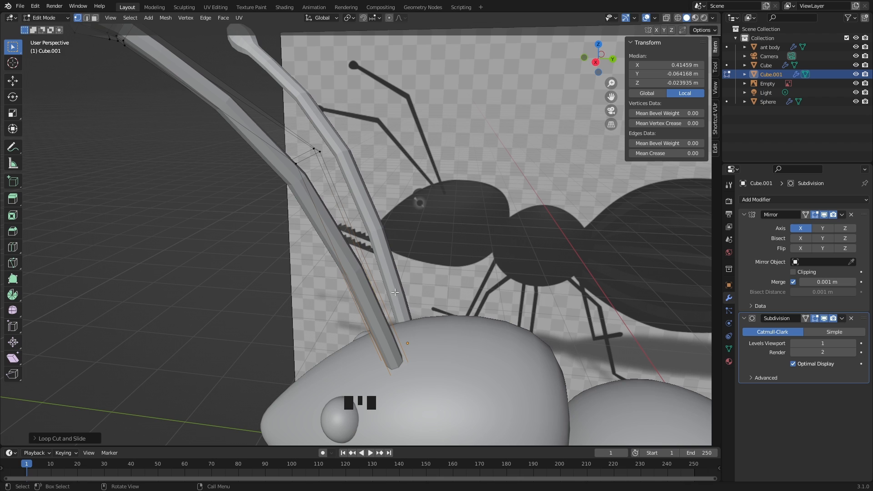
{"action": "key", "text": "ctrl+r"}
{"action": "left_click", "coordinate": [333, 206]}
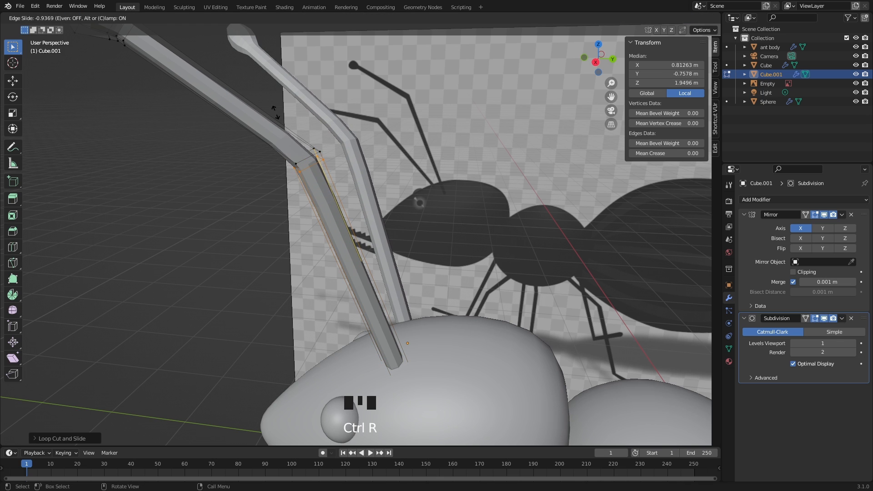
{"action": "left_click", "coordinate": [282, 118]}
Step: Select the edge loop just below the antenna's bend and scale it up to widen the top of the lower segment
{"action": "key", "text": "2"}
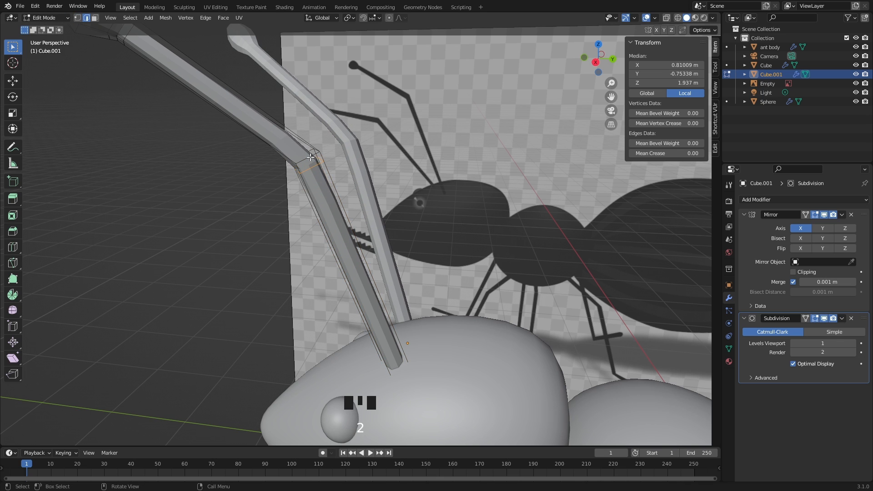
{"action": "left_click", "coordinate": [322, 165], "text": "alt"}
{"action": "key", "text": "s"}
{"action": "left_click", "coordinate": [458, 171]}
{"action": "left_click", "coordinate": [314, 167], "text": "alt"}
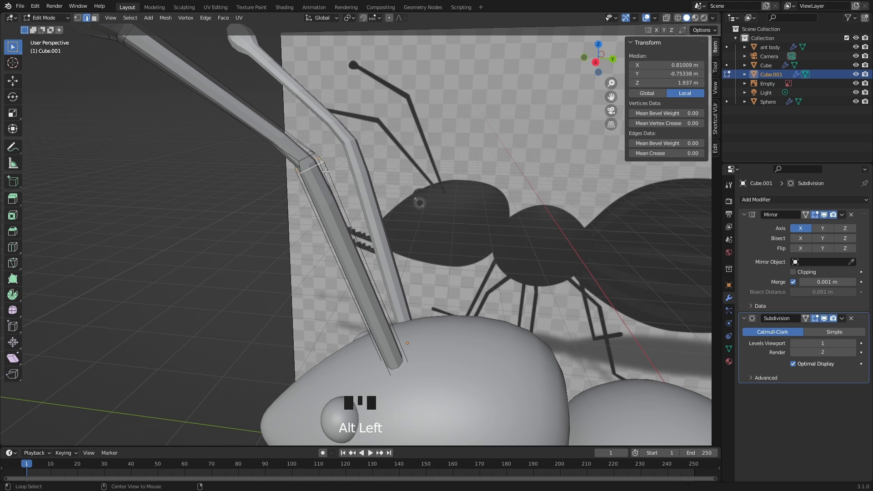
{"action": "key", "text": "s"}
{"action": "left_click", "coordinate": [387, 193]}
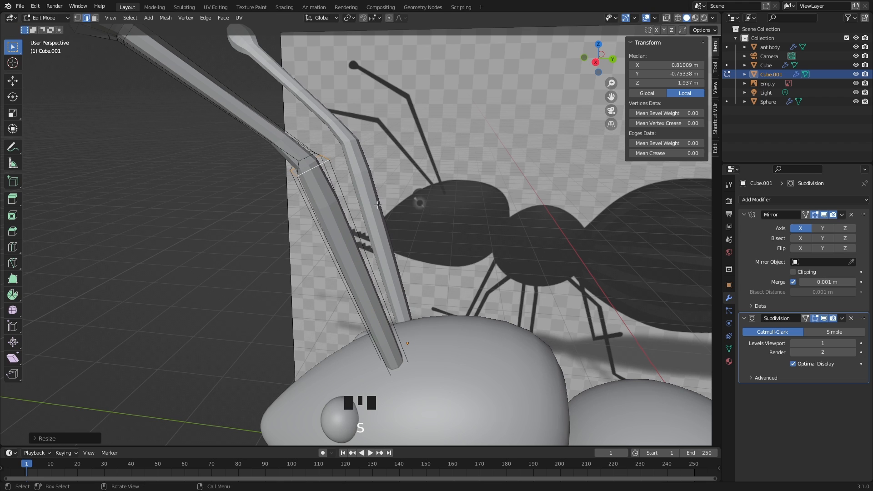
Step: Add a loop cut close beneath the widened edge loop and another near the middle of the antenna's lower segment
{"action": "key", "text": "ctrl+r"}
{"action": "left_click", "coordinate": [339, 246]}
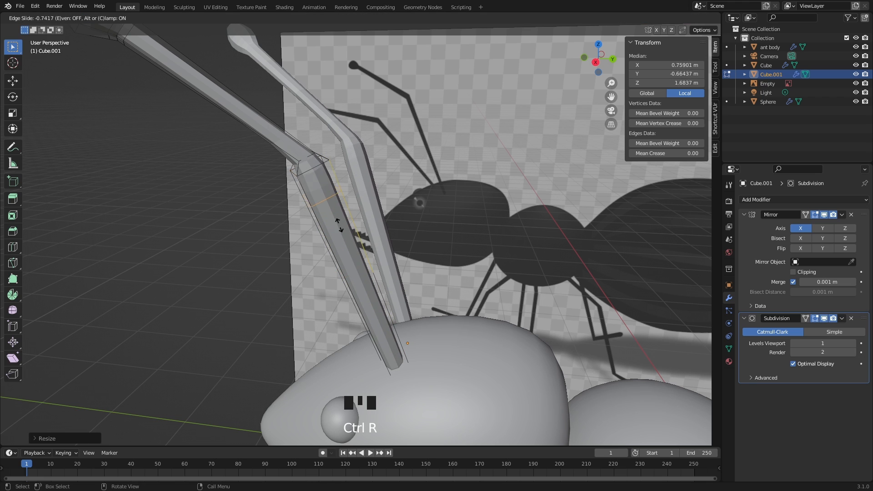
{"action": "left_click", "coordinate": [332, 205]}
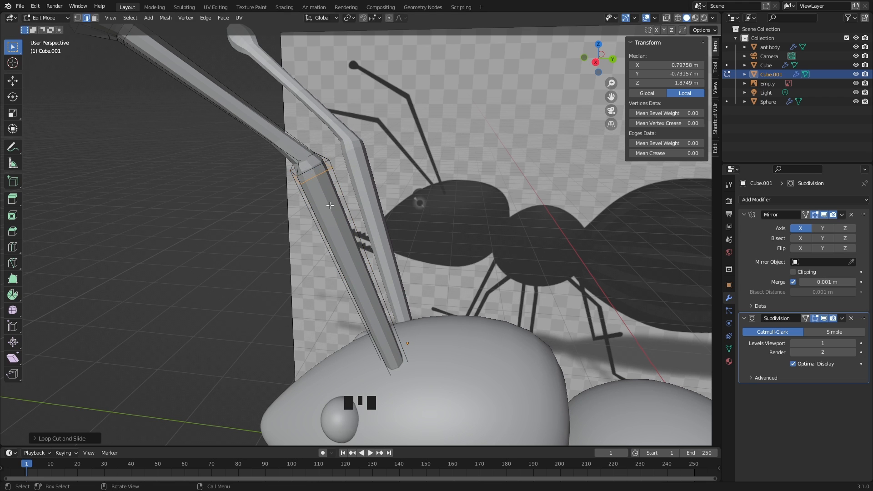
{"action": "key", "text": "ctrl+r"}
{"action": "left_click", "coordinate": [356, 236]}
Step: Add two loop cuts to the antenna's outer segment, one slid close to the bend and one near the segment's middle
{"action": "middle_click_drag", "start_coordinate": [296, 173], "coordinate": [314, 194], "text": "shift"}
{"action": "key", "text": "ctrl+r"}
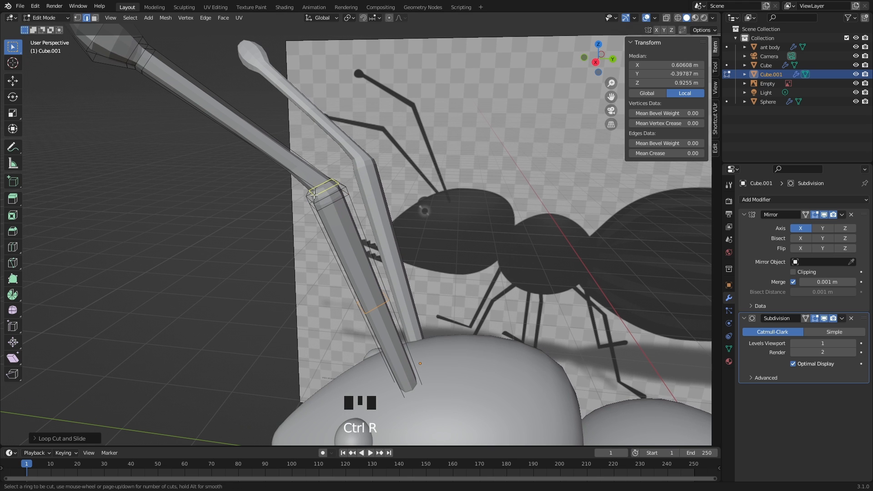
{"action": "middle_click_drag", "start_coordinate": [202, 129], "coordinate": [196, 113]}
{"action": "key", "text": "ctrl+r"}
{"action": "left_click", "coordinate": [238, 127]}
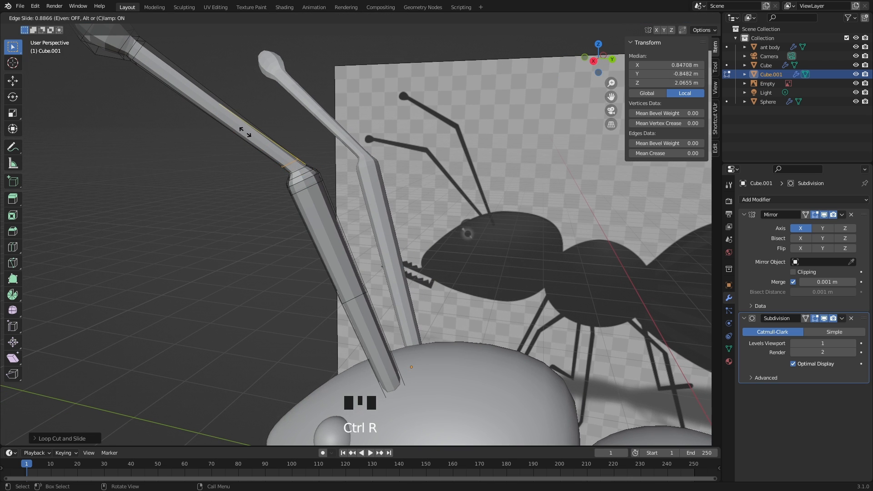
{"action": "left_click", "coordinate": [246, 133]}
{"action": "middle_click_drag", "start_coordinate": [260, 130], "coordinate": [301, 163], "text": "shift"}
{"action": "key", "text": "ctrl+r"}
{"action": "left_click", "coordinate": [299, 159]}
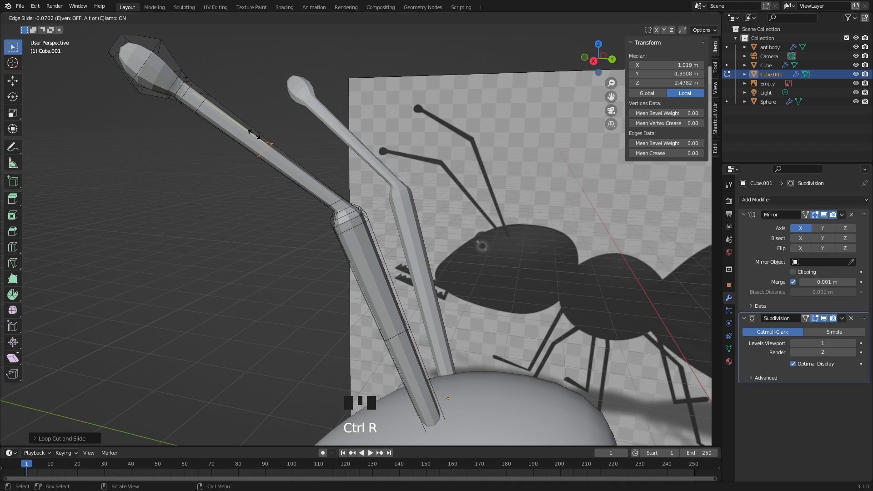
{"action": "left_click", "coordinate": [254, 134]}
Step: Return to Object Mode, shade the antennae smooth and deselect them
{"action": "key", "text": "Tab"}
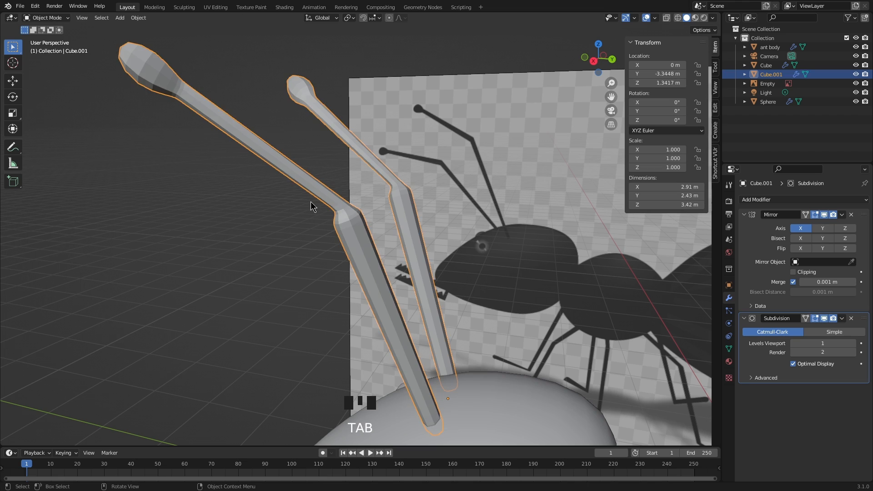
{"action": "scroll", "coordinate": [310, 201], "scroll_direction": "down", "scroll_amount": 4}
{"action": "middle_click_drag", "start_coordinate": [353, 233], "coordinate": [398, 190]}
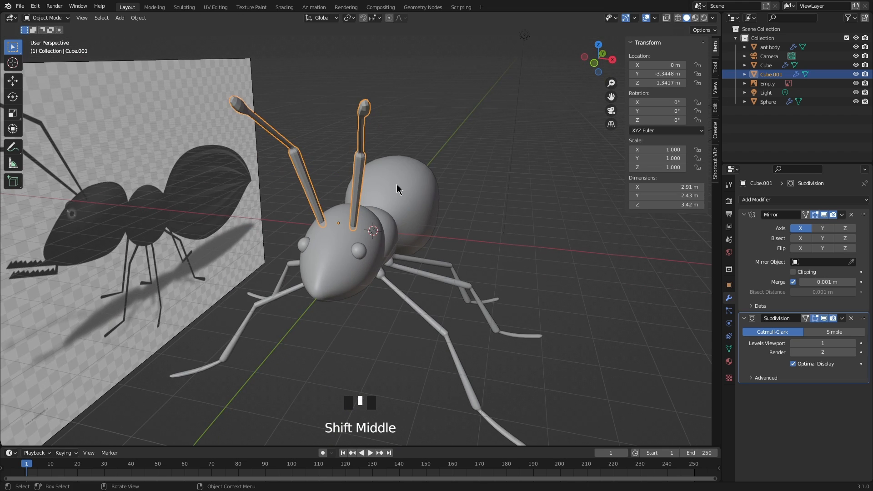
{"action": "right_click", "coordinate": [364, 142]}
{"action": "left_click", "coordinate": [369, 143]}
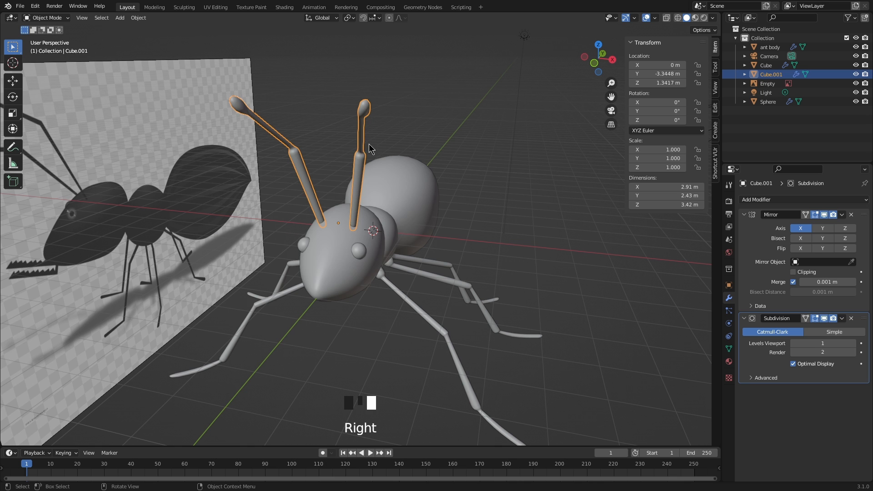
{"action": "left_click", "coordinate": [560, 214]}
{"action": "middle_click_drag", "start_coordinate": [561, 216], "coordinate": [538, 221], "text": "shift"}
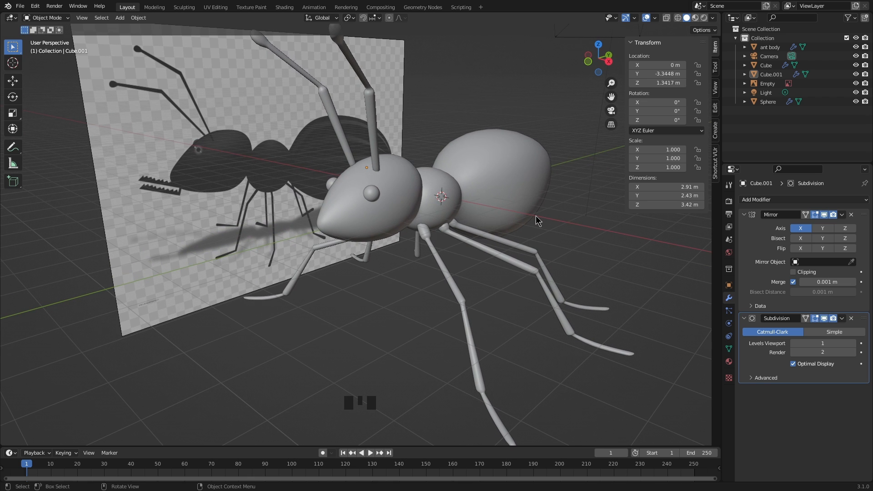